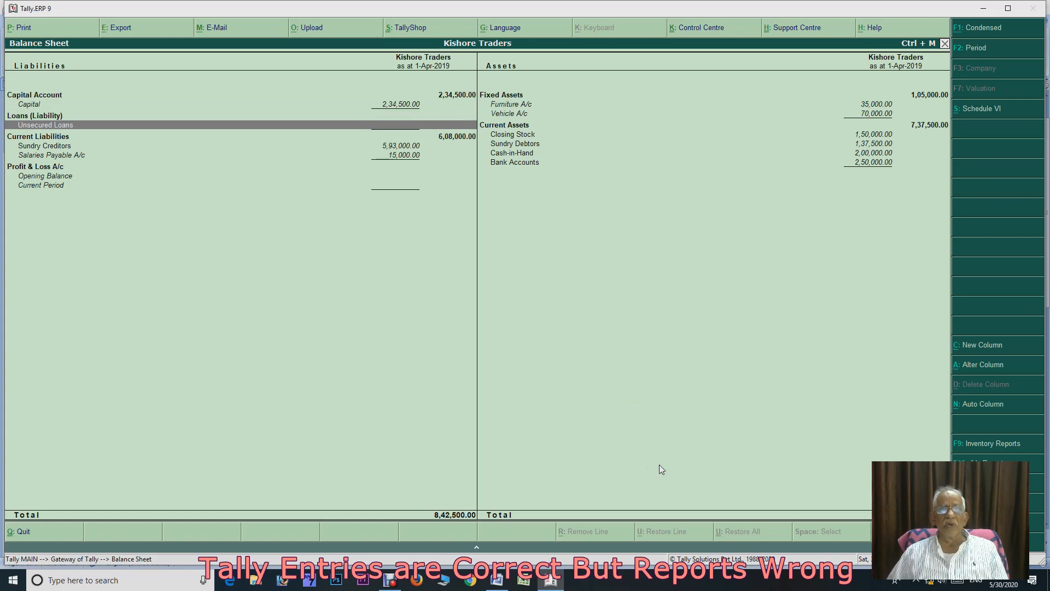
Review the ledgers that make up Sundry Creditors in the Balance Sheet, and the Salaries Payable A/c line
{"action": "key", "text": "Down"}
{"action": "key", "text": "Down"}
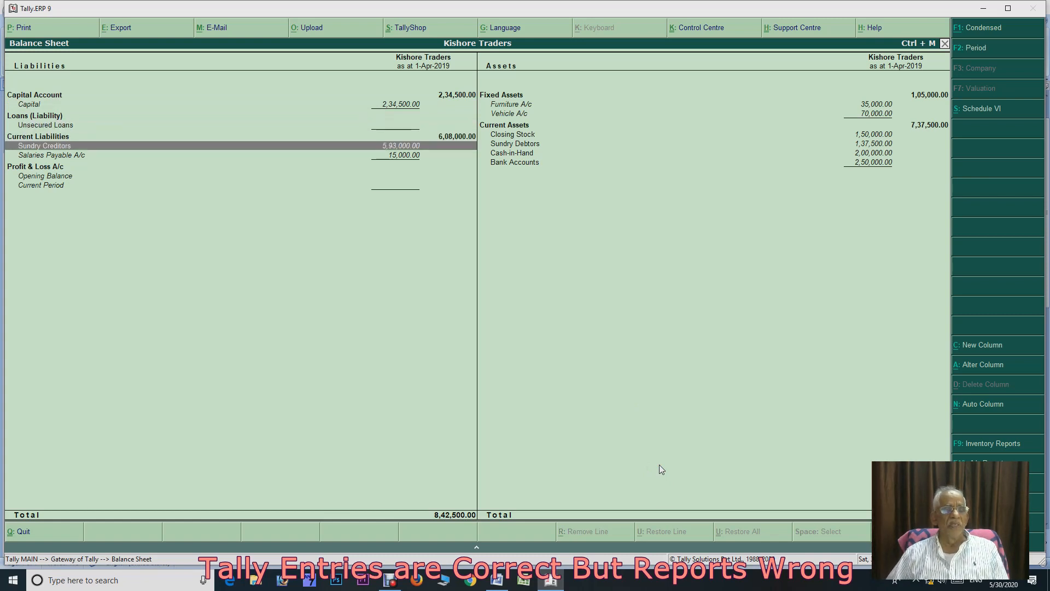
{"action": "key", "text": "Return"}
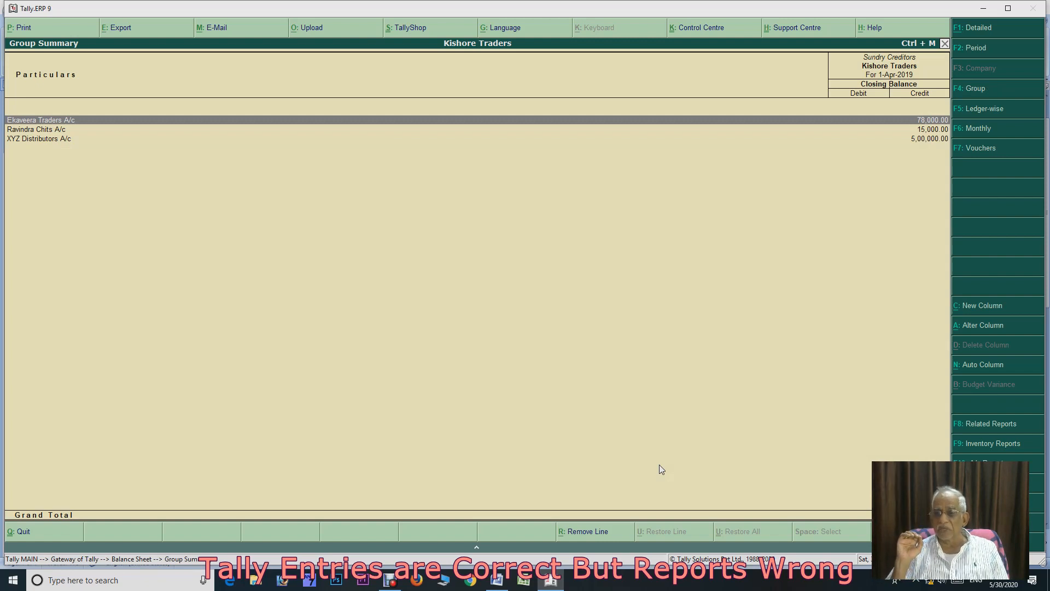
{"action": "key", "text": "Escape"}
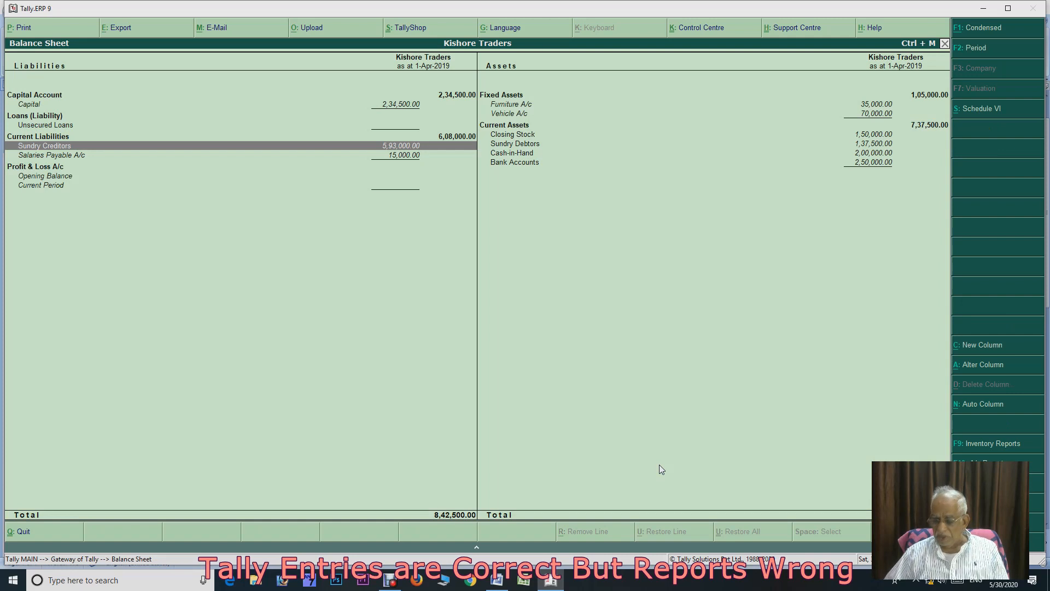
{"action": "key", "text": "Down"}
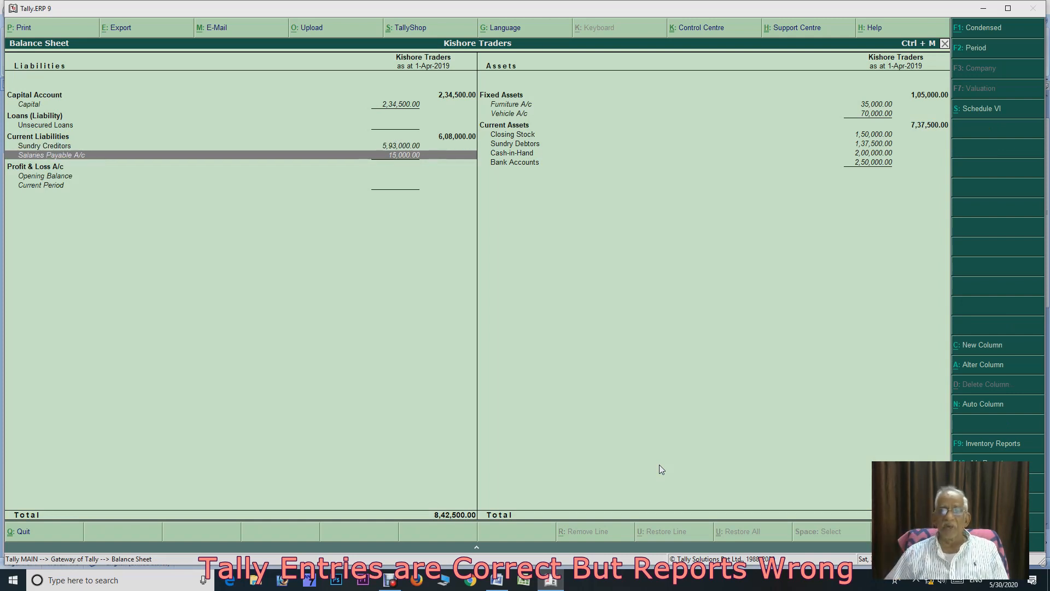
Go through the assets side of the Balance Sheet from Furniture A/c and Vehicle A/c down to Closing Stock
{"action": "key", "text": "Right"}
{"action": "key", "text": "Up"}
{"action": "key", "text": "Up"}
{"action": "key", "text": "Up"}
{"action": "key", "text": "Up"}
{"action": "key", "text": "Up"}
{"action": "key", "text": "Up"}
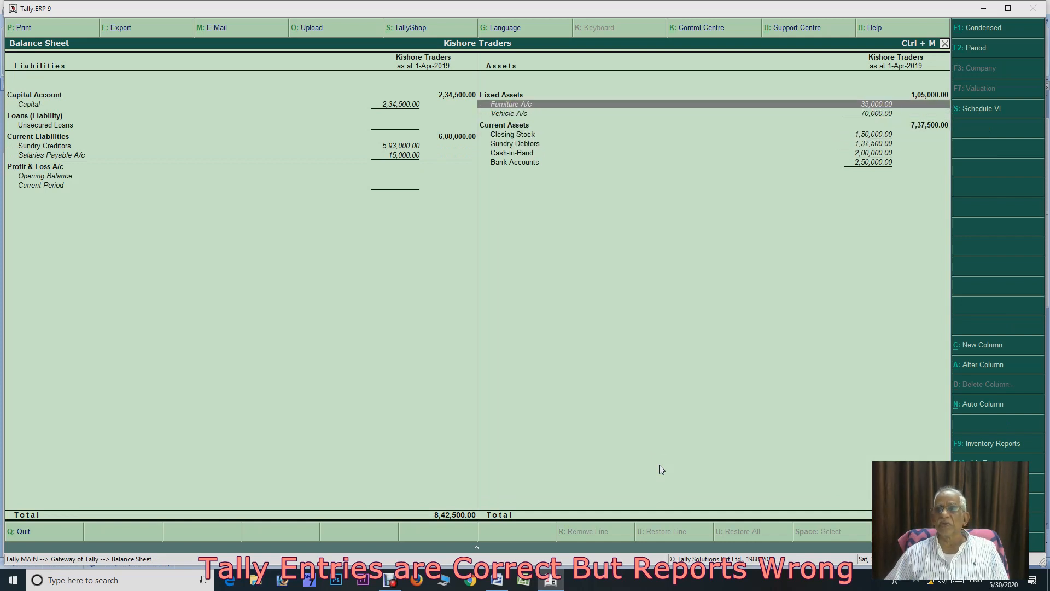
{"action": "key", "text": "Down"}
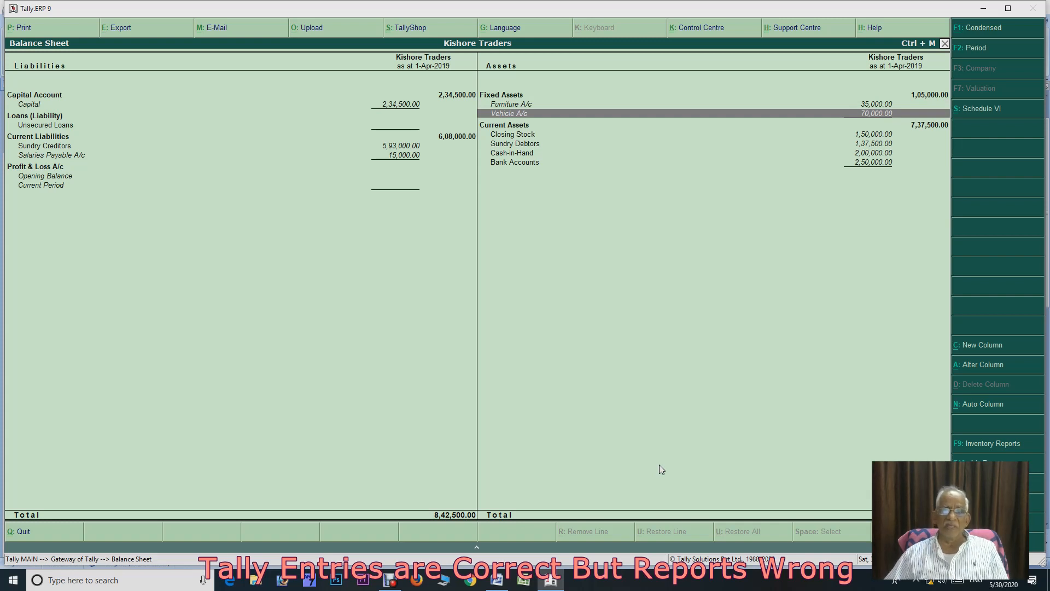
{"action": "key", "text": "Down"}
{"action": "key", "text": "Down"}
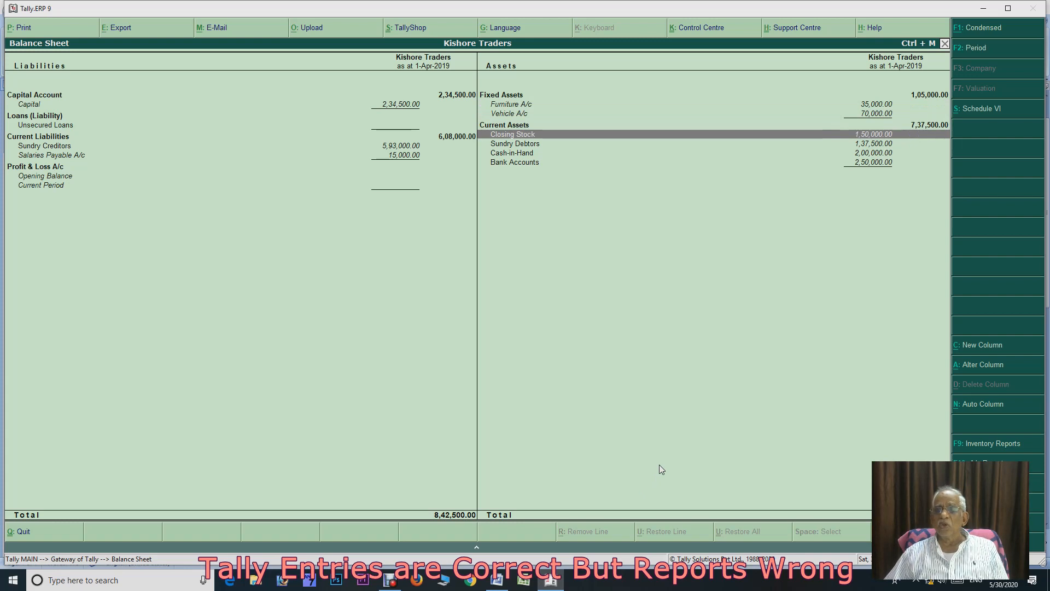
View the ledger breakdowns of Sundry Debtors and Bank Accounts under Current Assets, passing over Cash-in-Hand
{"action": "key", "text": "Down"}
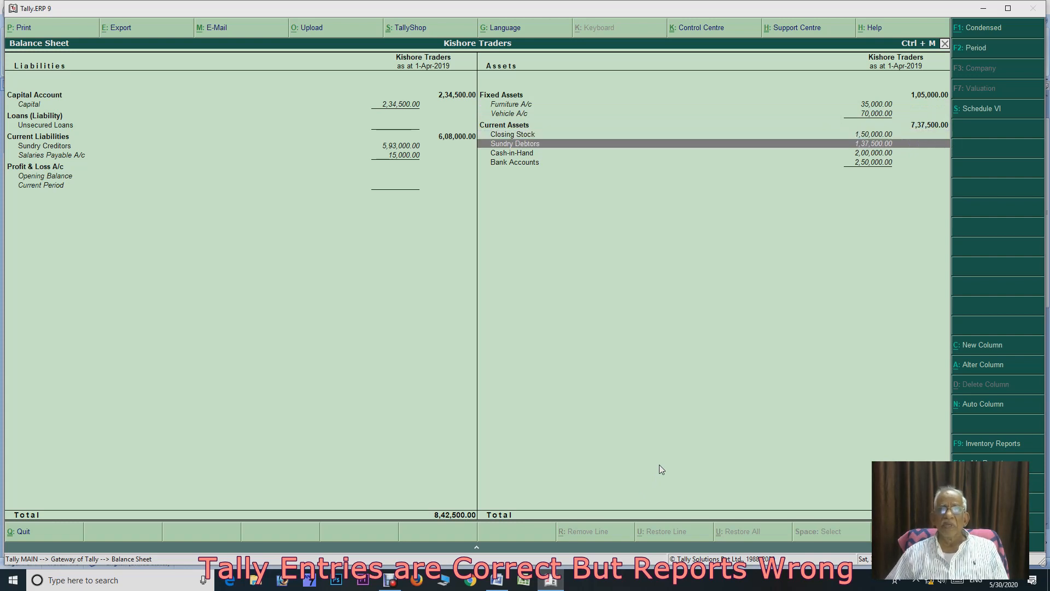
{"action": "key", "text": "Return"}
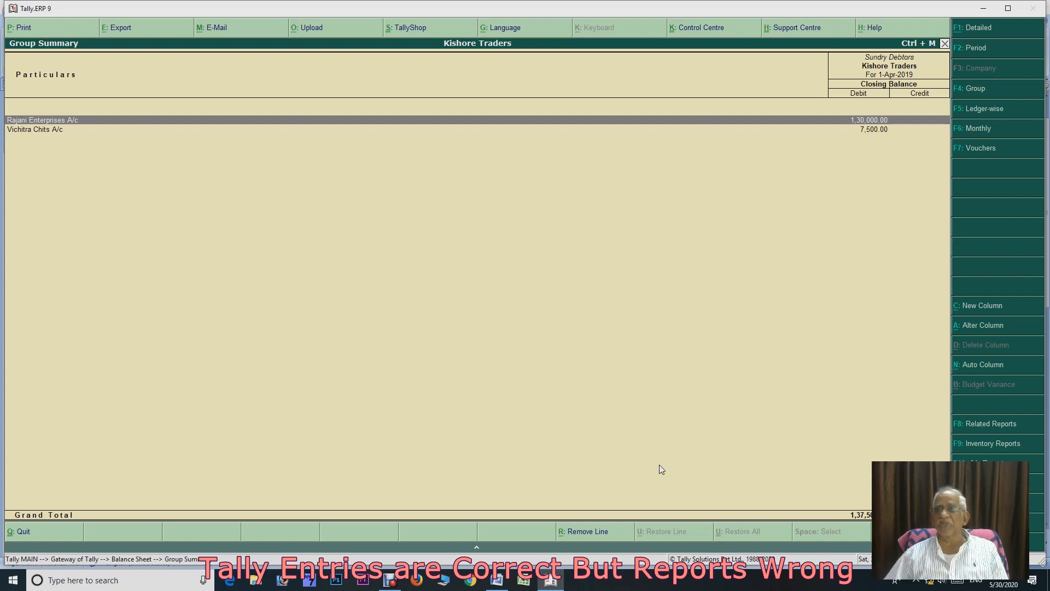
{"action": "key", "text": "Escape"}
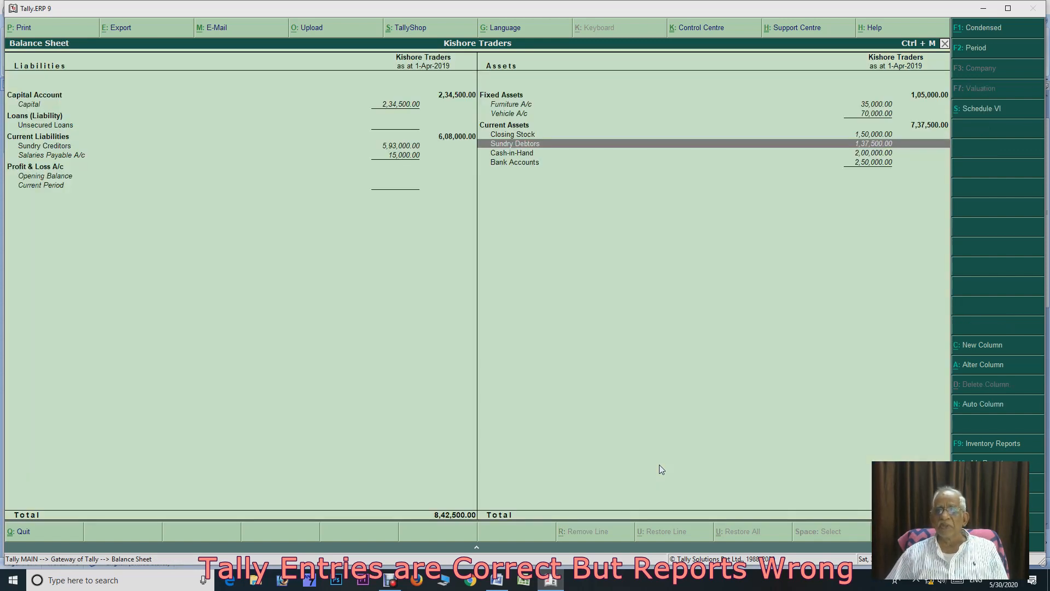
{"action": "key", "text": "Down"}
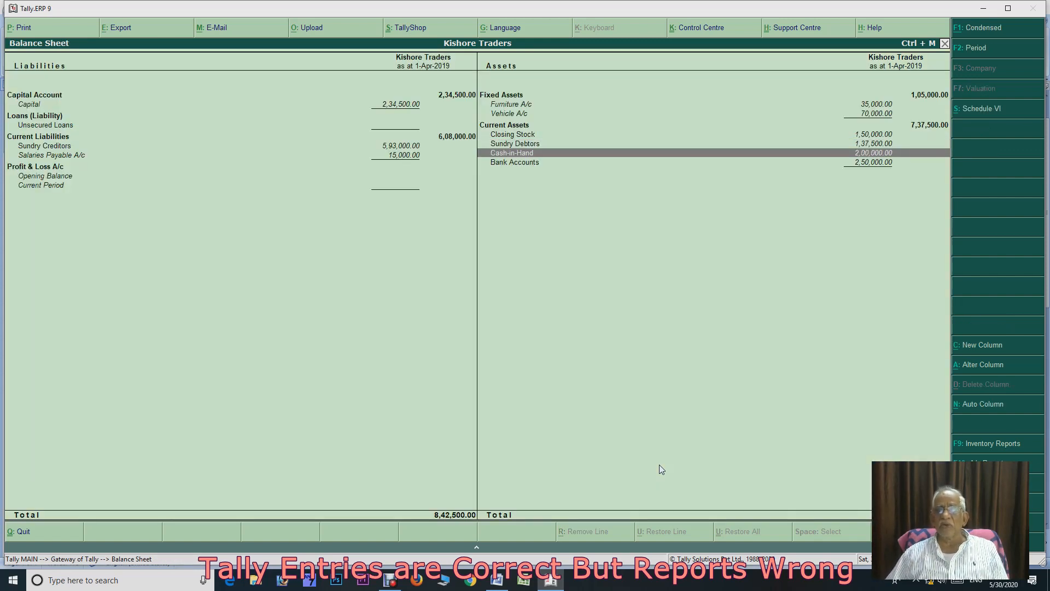
{"action": "key", "text": "Down"}
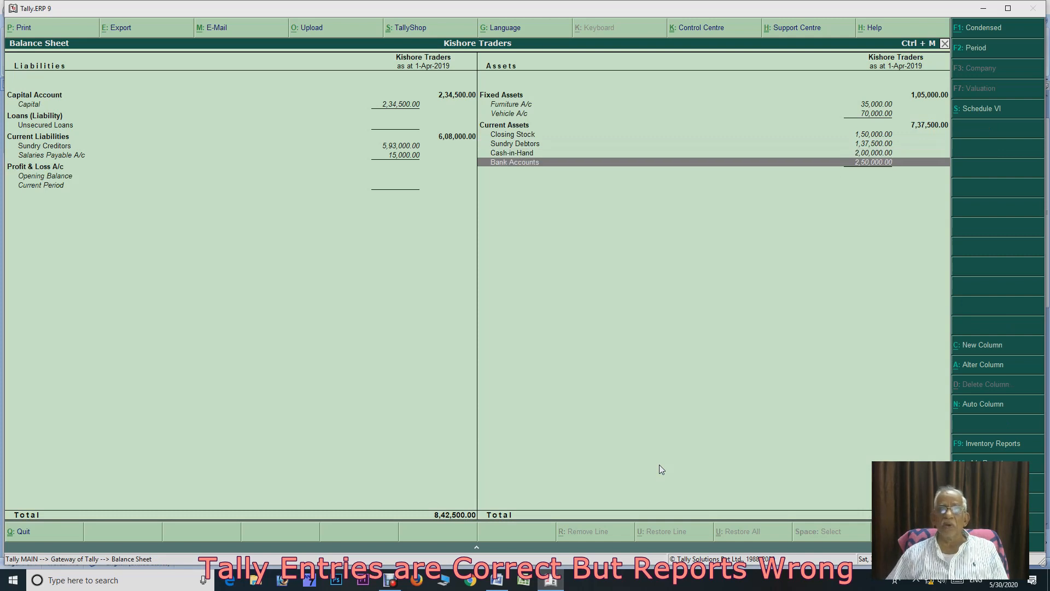
{"action": "key", "text": "Return"}
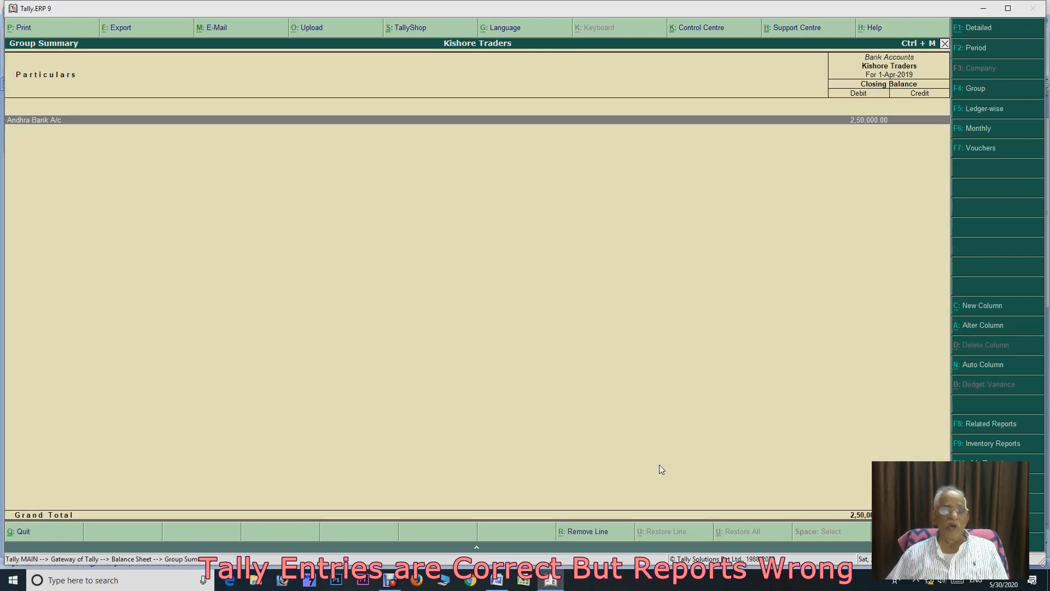
{"action": "key", "text": "Escape"}
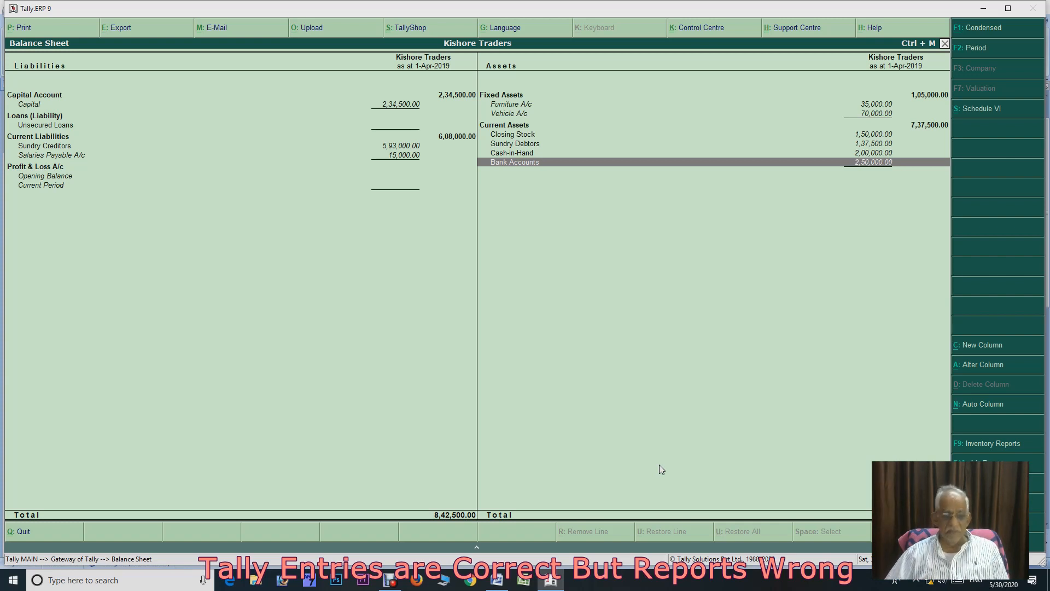
Return to the liabilities side and recheck the Sundry Creditors group summary and the Salaries Payable A/c line
{"action": "key", "text": "Left"}
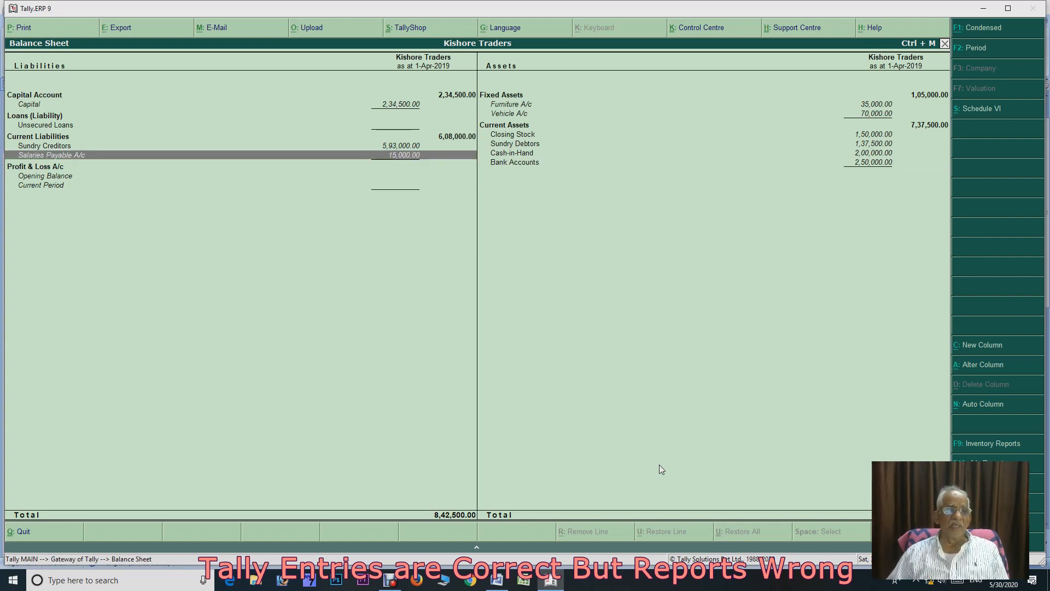
{"action": "key", "text": "Up"}
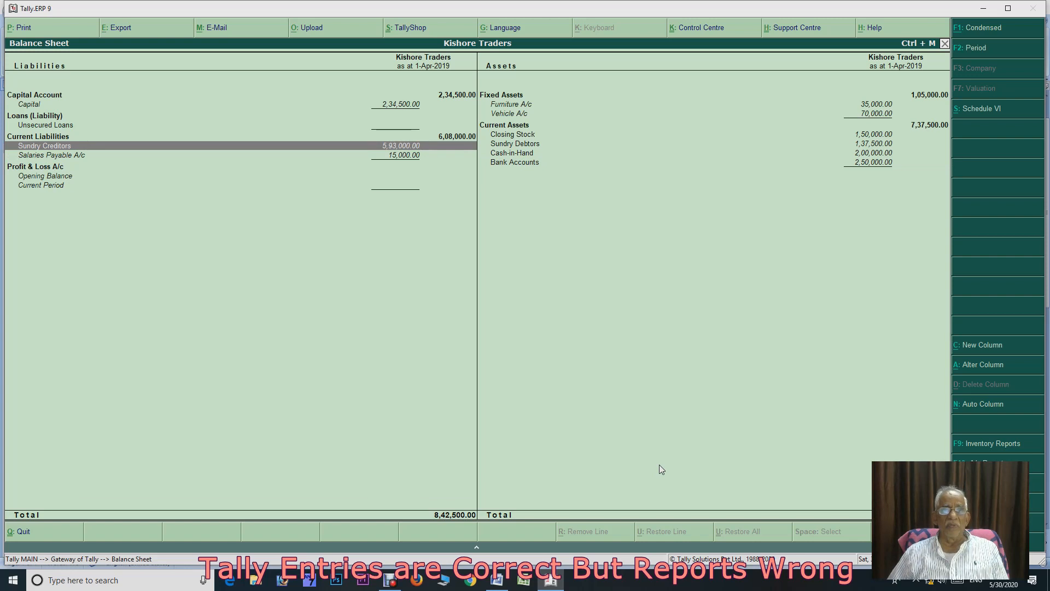
{"action": "key", "text": "Return"}
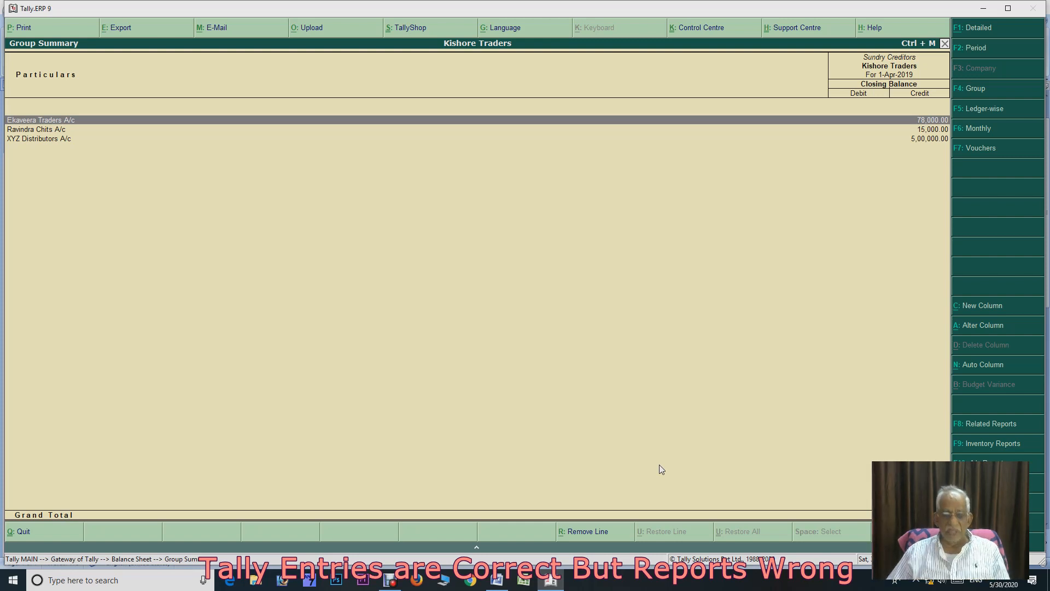
{"action": "key", "text": "Escape"}
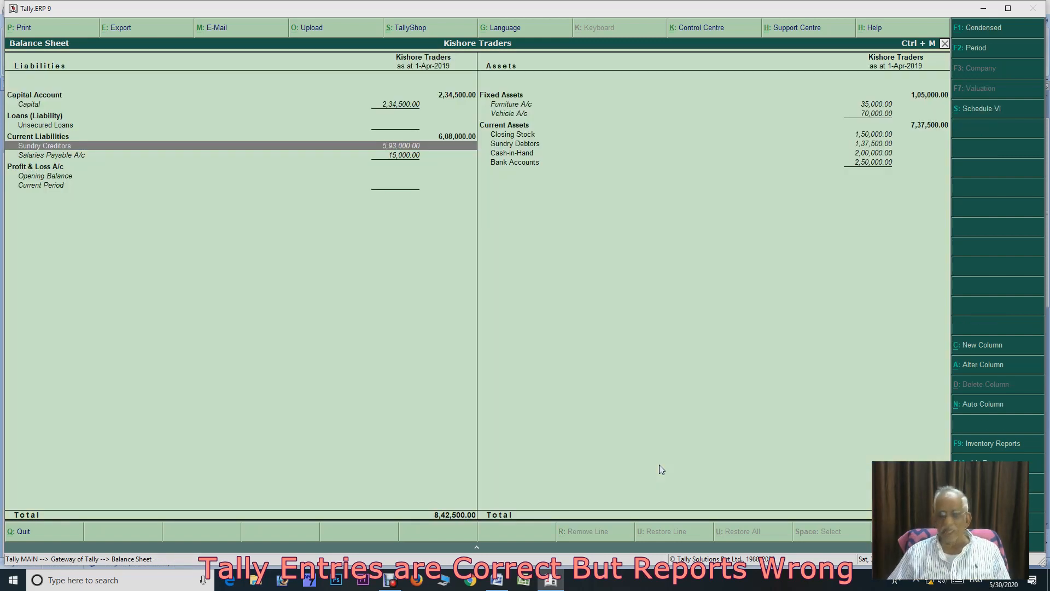
{"action": "key", "text": "Down"}
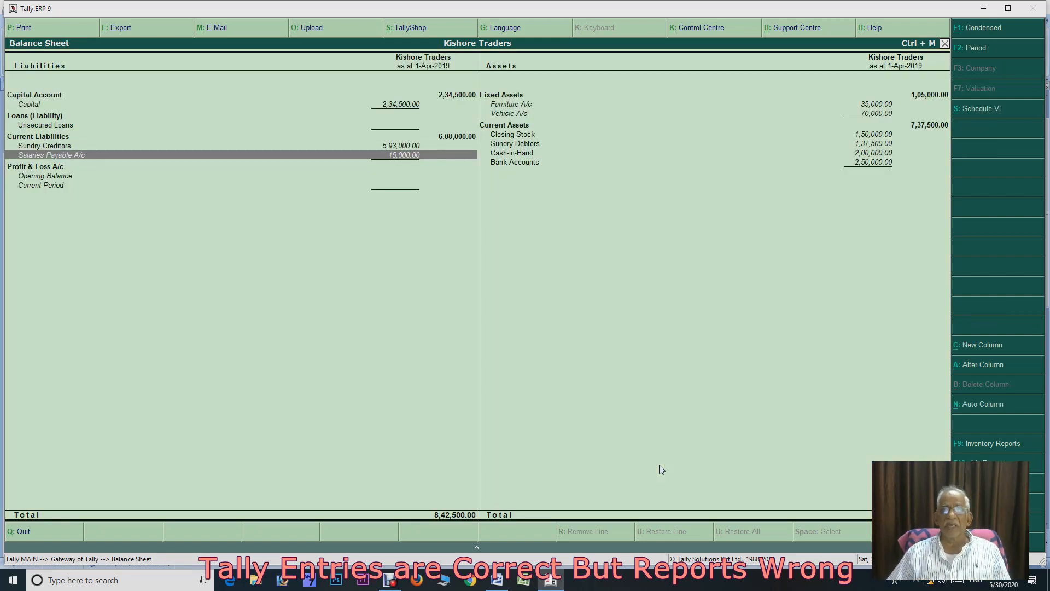
Recheck the fixed asset lines and Closing Stock on the assets side of the Balance Sheet
{"action": "key", "text": "Right"}
{"action": "key", "text": "Up"}
{"action": "key", "text": "Up"}
{"action": "key", "text": "Up"}
{"action": "key", "text": "Up"}
{"action": "key", "text": "Up"}
{"action": "key", "text": "Up"}
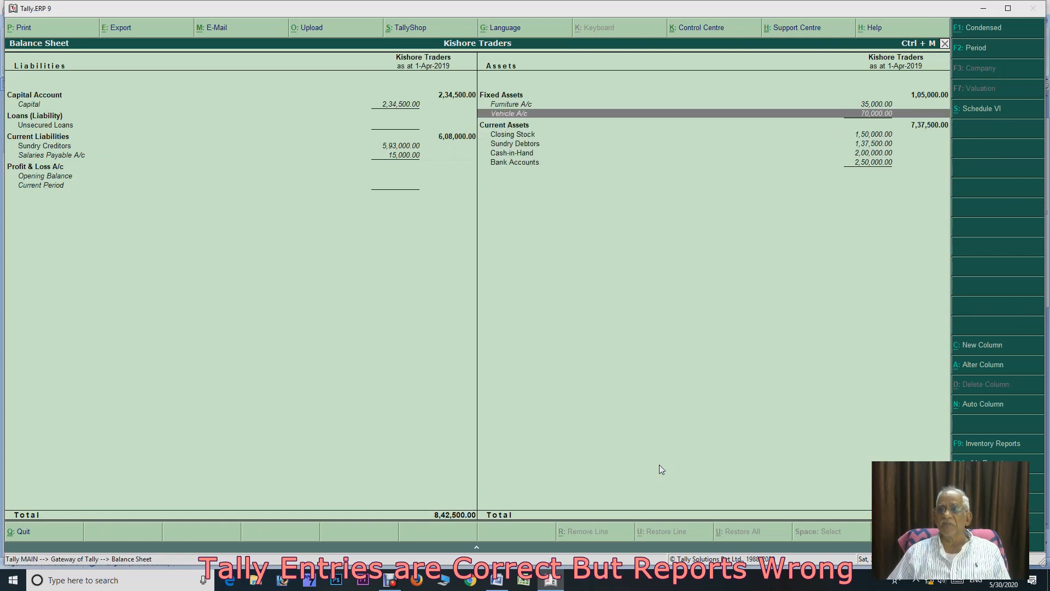
{"action": "key", "text": "Down"}
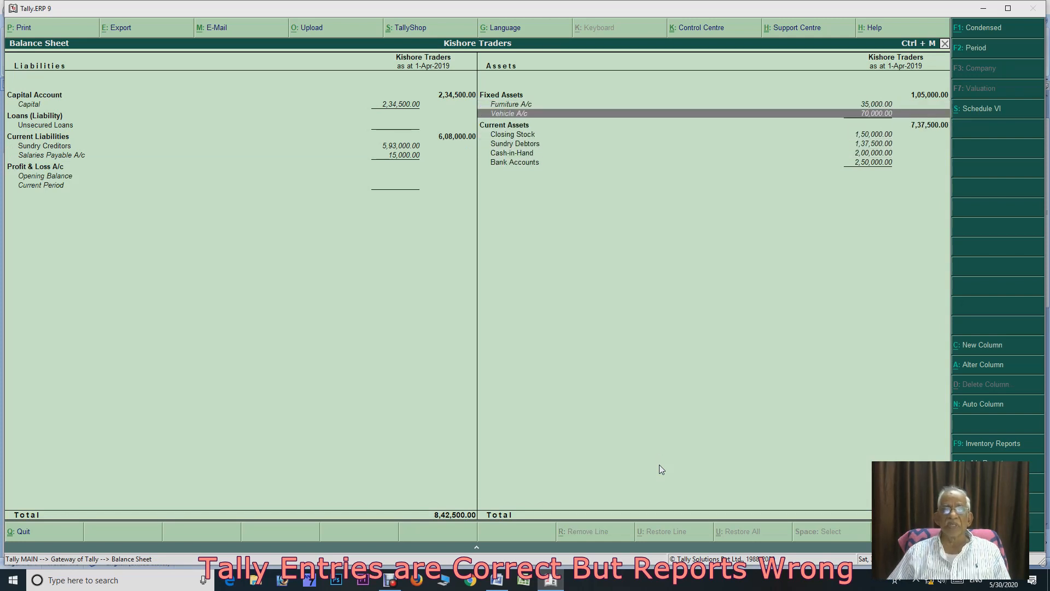
{"action": "key", "text": "Down"}
{"action": "key", "text": "Down"}
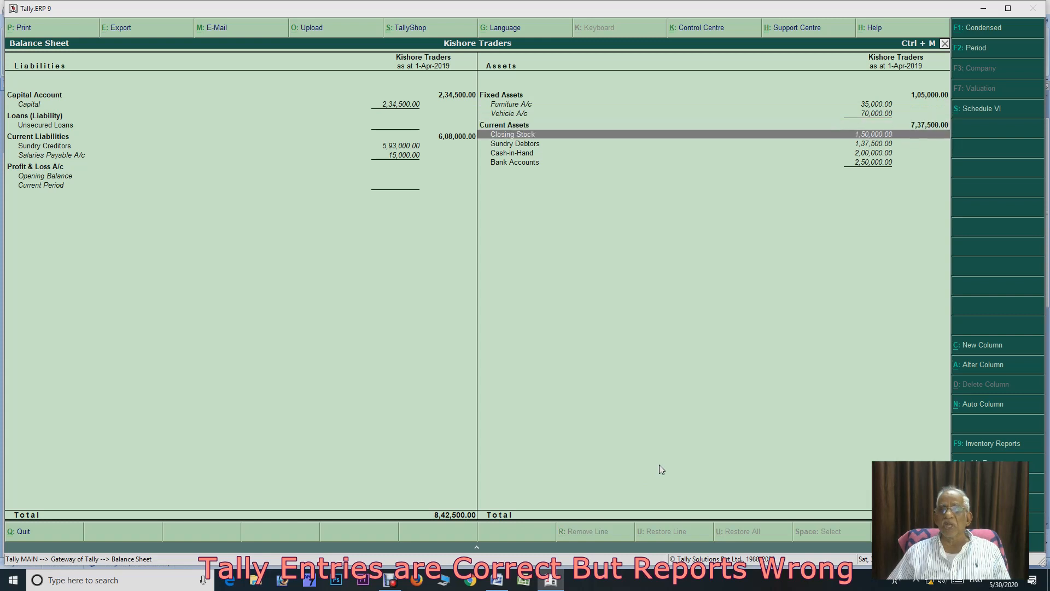
Recheck the Sundry Debtors ledgers and the cash and bank lines, and leave the Balance Sheet
{"action": "key", "text": "Down"}
{"action": "key", "text": "Return"}
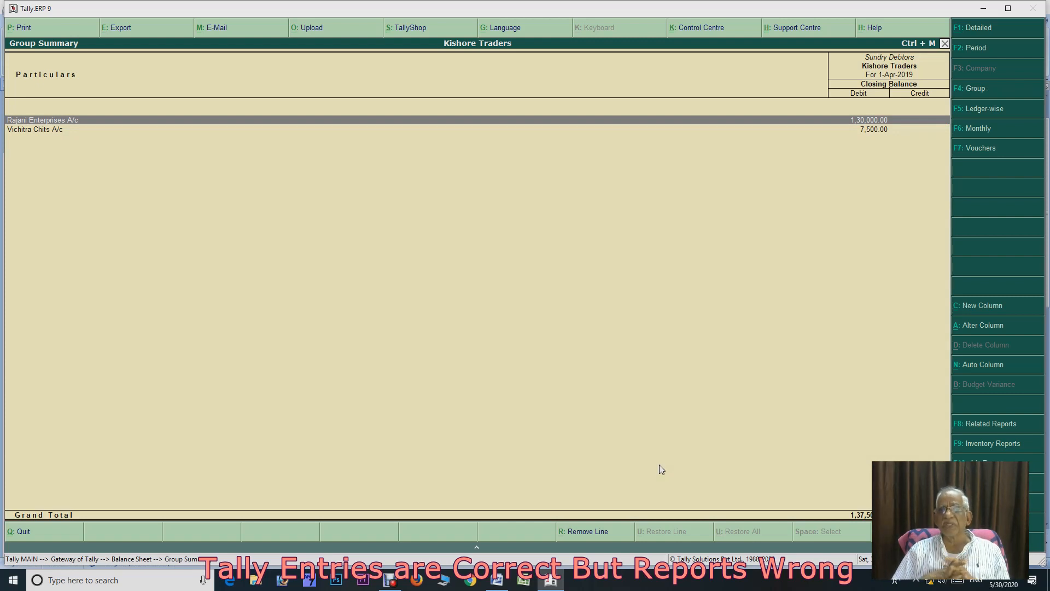
{"action": "key", "text": "Escape"}
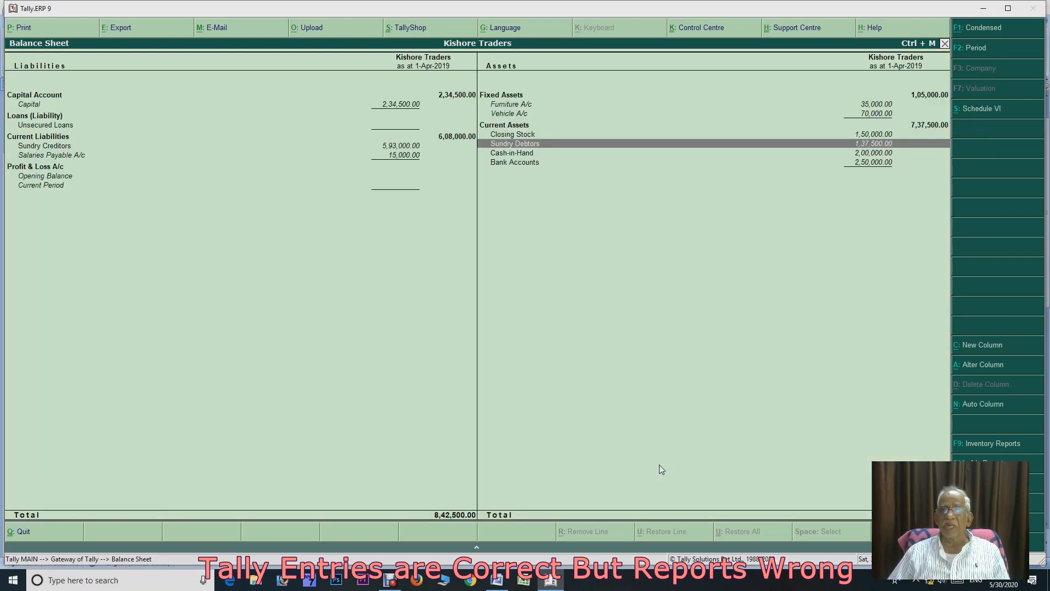
{"action": "key", "text": "Down"}
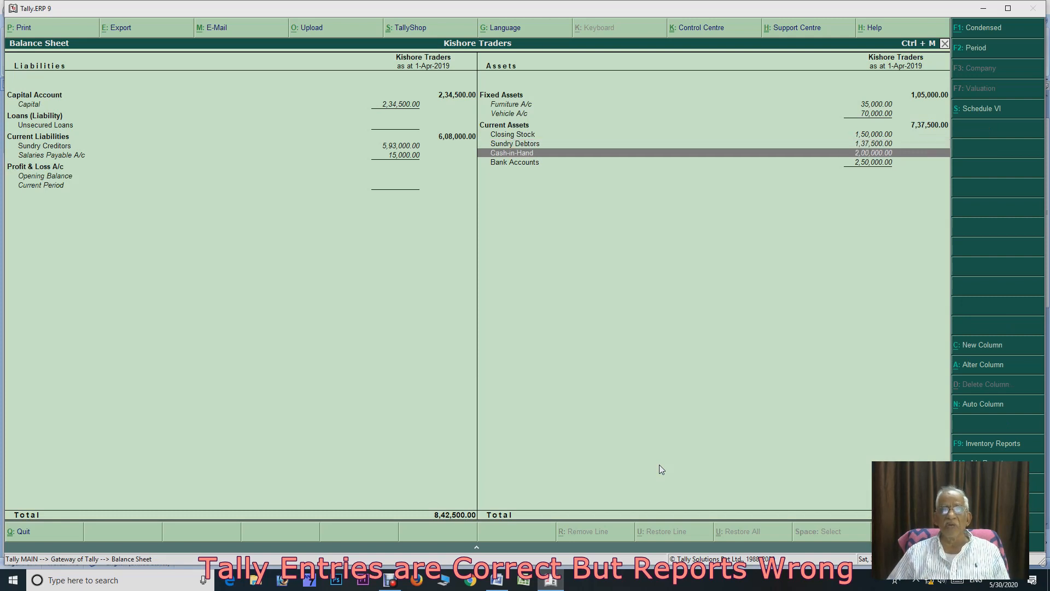
{"action": "key", "text": "Down"}
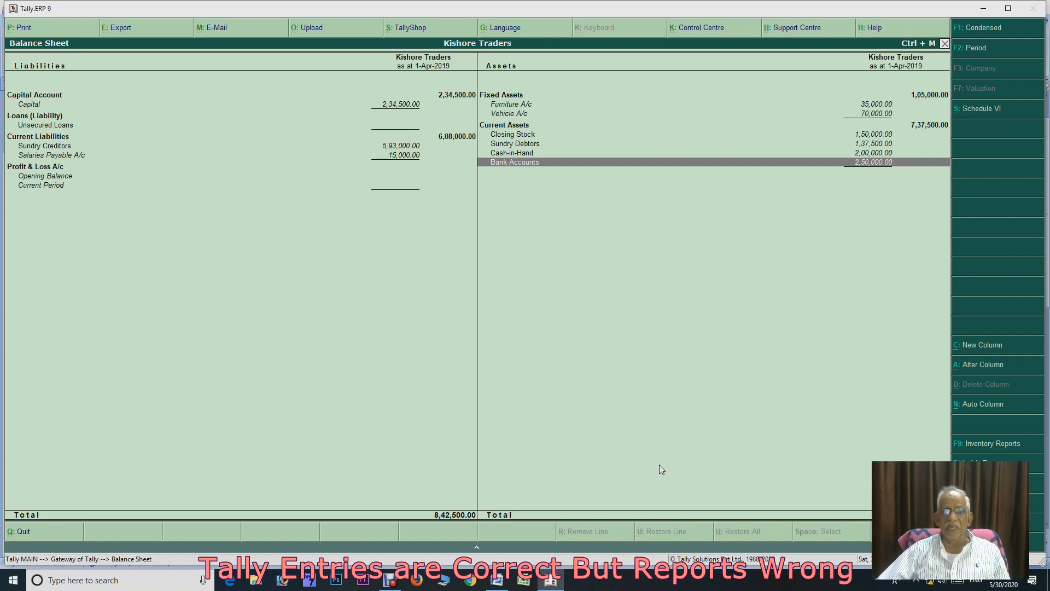
{"action": "key", "text": "Escape"}
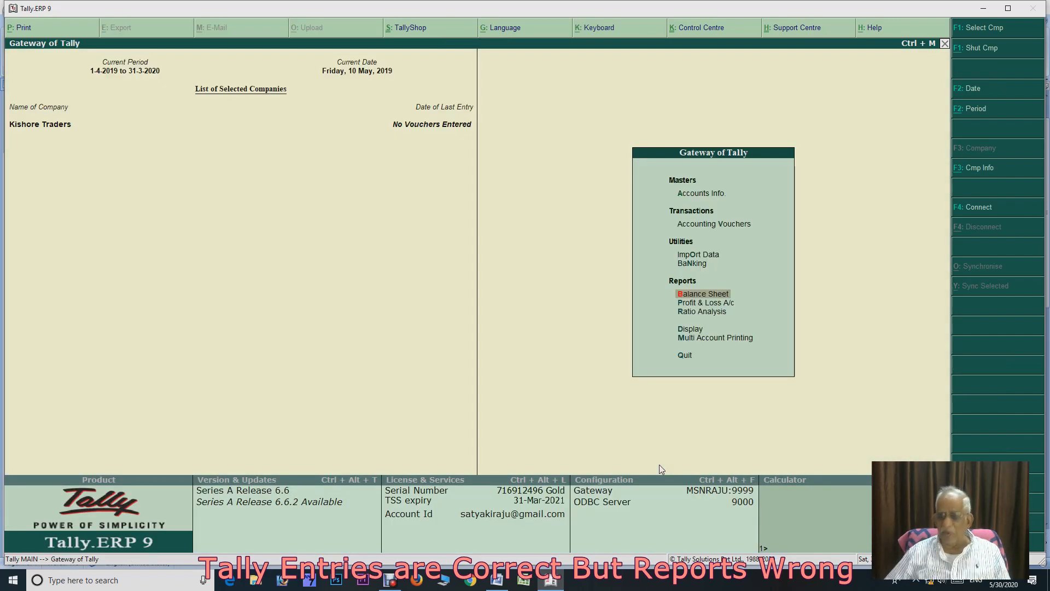
View the Profit & Loss A/c report of Kishore Traders and return to the Gateway of Tally
{"action": "key", "text": "Down"}
{"action": "key", "text": "Return"}
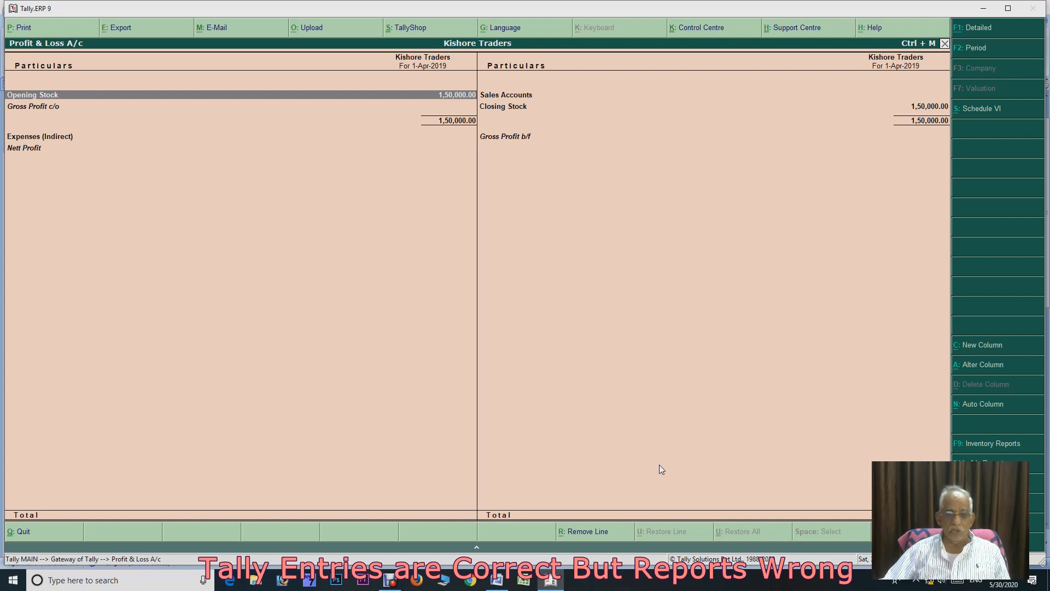
{"action": "key", "text": "Escape"}
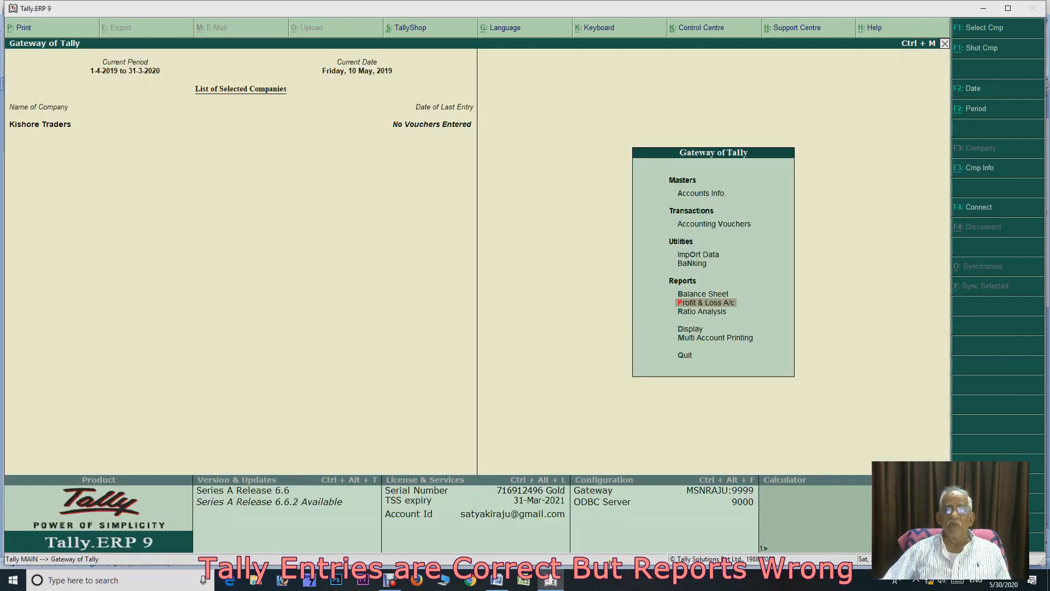
Open Accounting Vouchers for Kishore Traders to create a receipt voucher
{"action": "key", "text": "Up"}
{"action": "key", "text": "Up"}
{"action": "key", "text": "Up"}
{"action": "key", "text": "Up"}
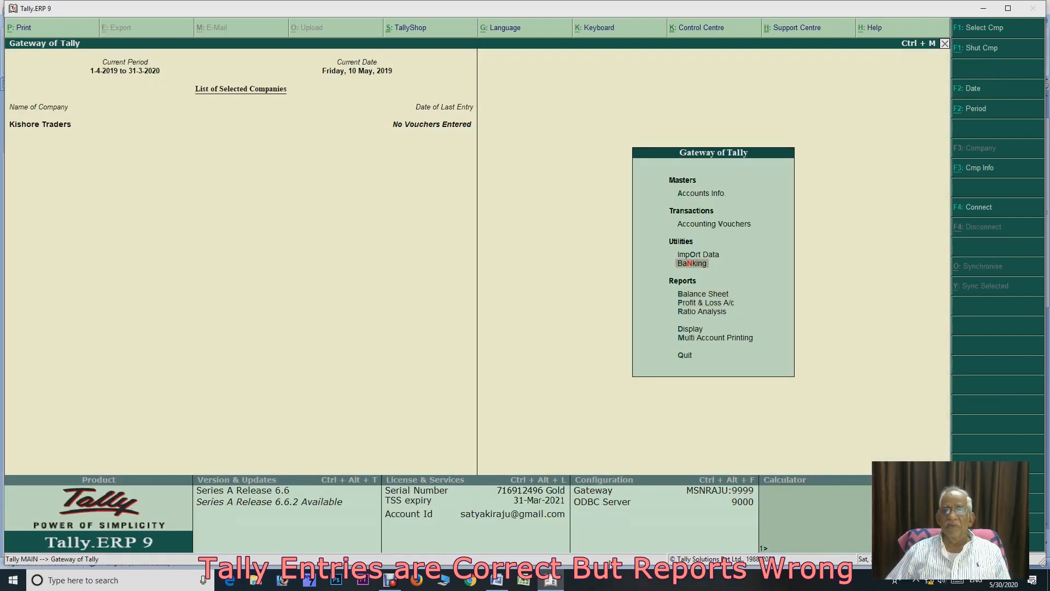
{"action": "key", "text": "Return"}
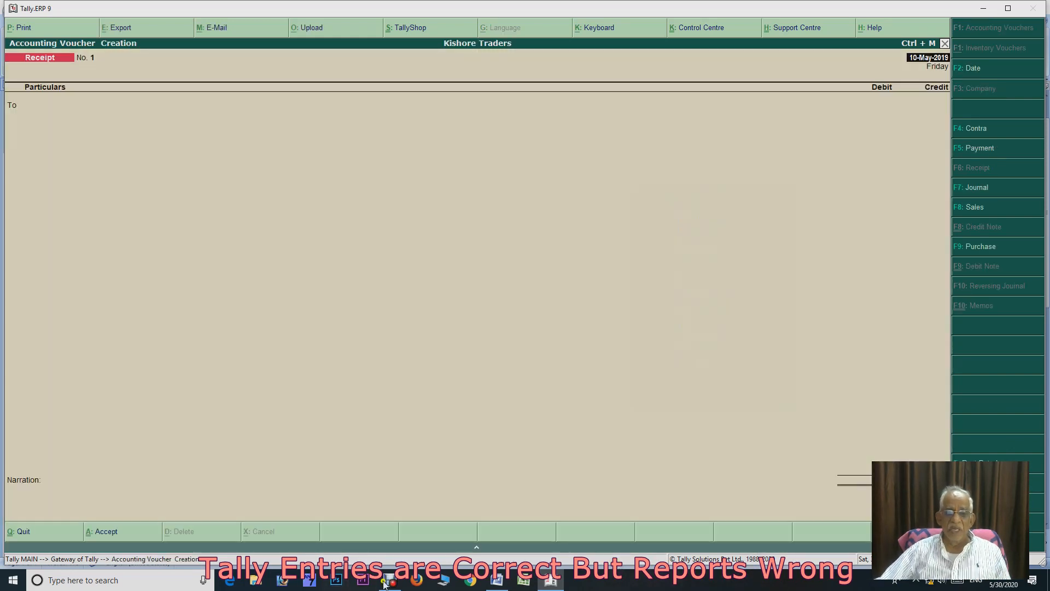
Consult the transaction list in Word, return to Tally and date the receipt voucher 10-5-2019
{"action": "left_click", "coordinate": [496, 583]}
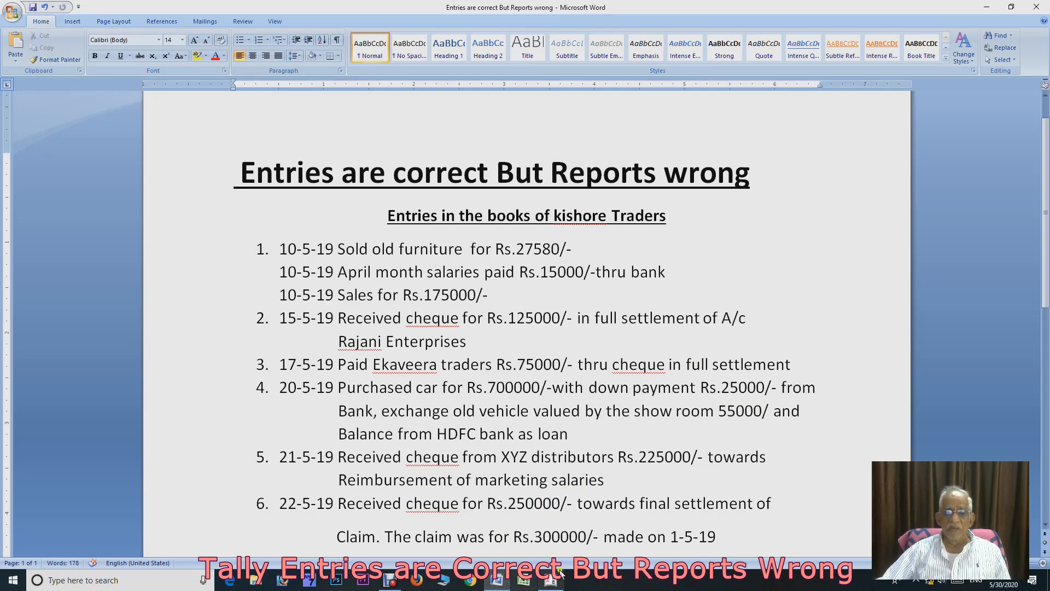
{"action": "left_click", "coordinate": [551, 583]}
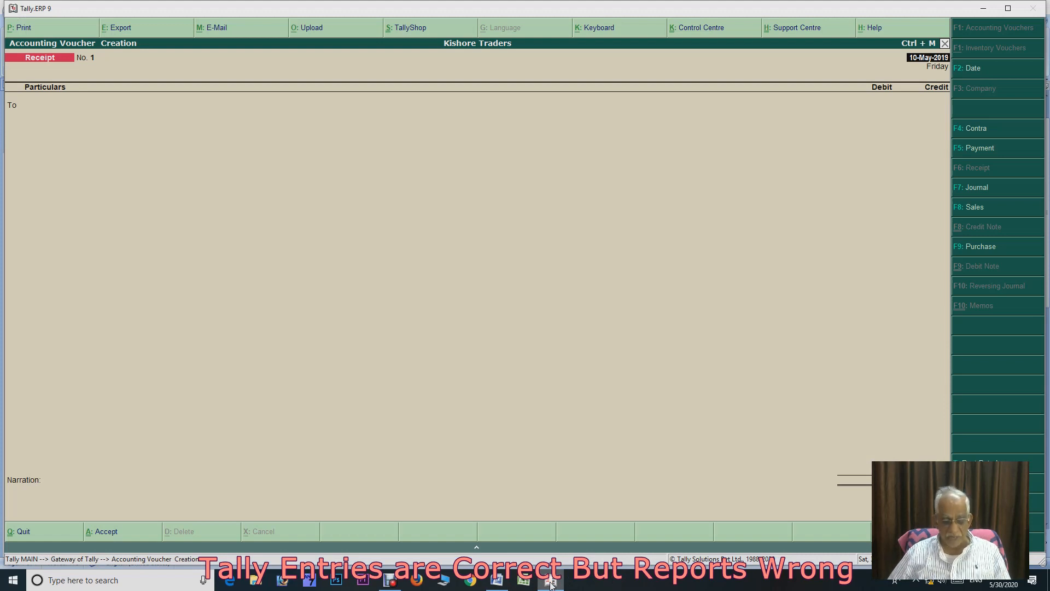
{"action": "key", "text": "F2"}
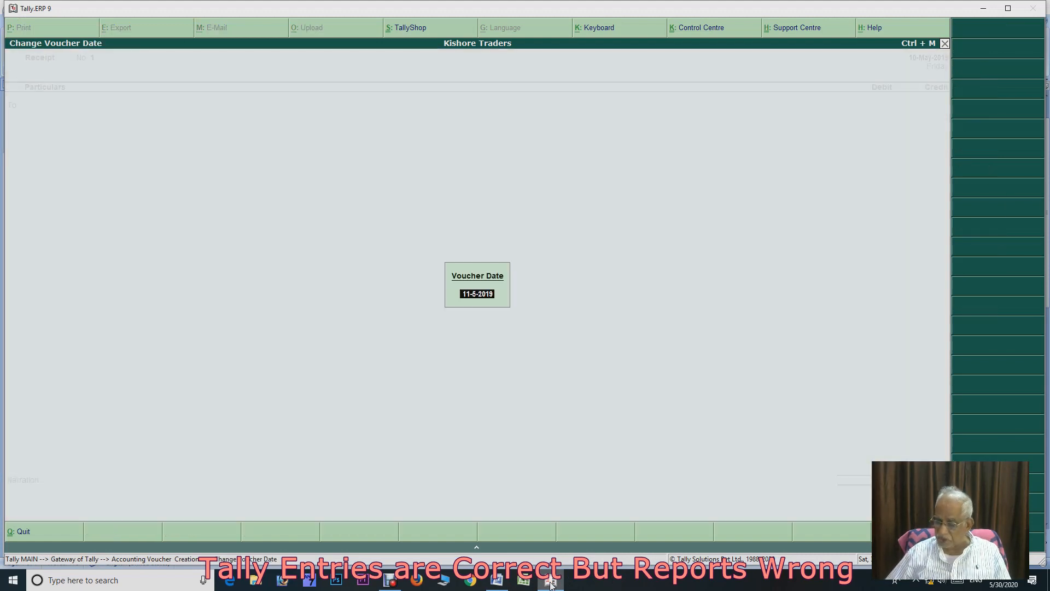
{"action": "type", "text": "10-5"}
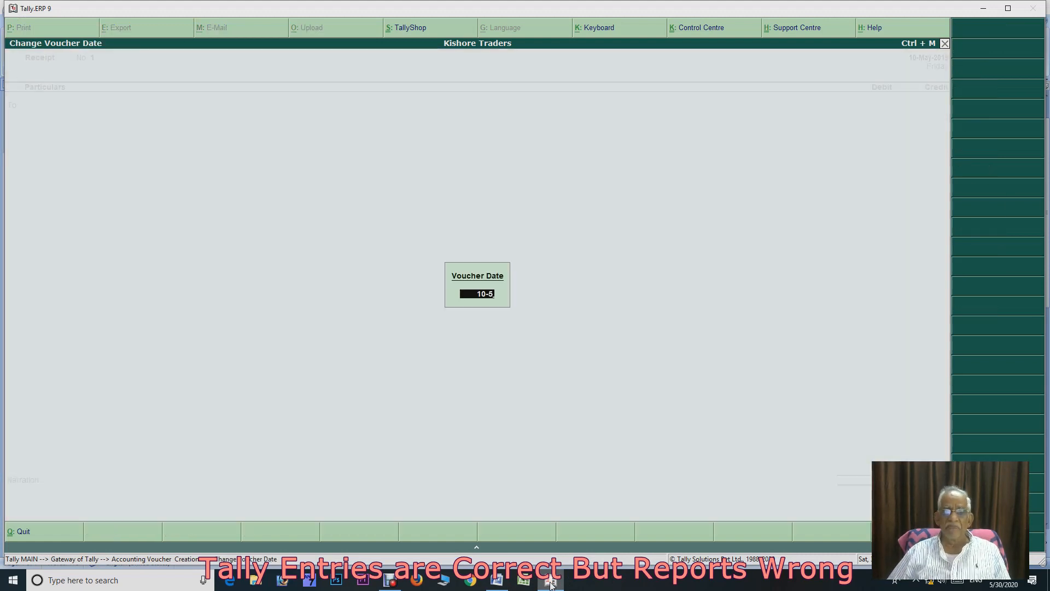
{"action": "key", "text": "Return"}
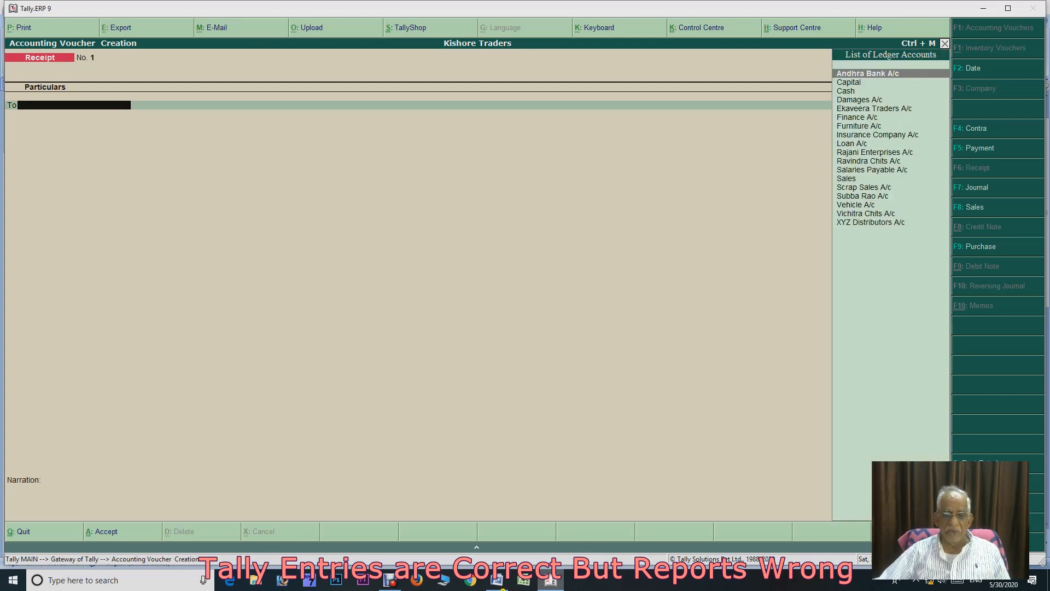
Check the old furniture sale in the Word list and credit Furniture A/c with 27580 in the Tally receipt voucher
{"action": "left_click", "coordinate": [498, 582]}
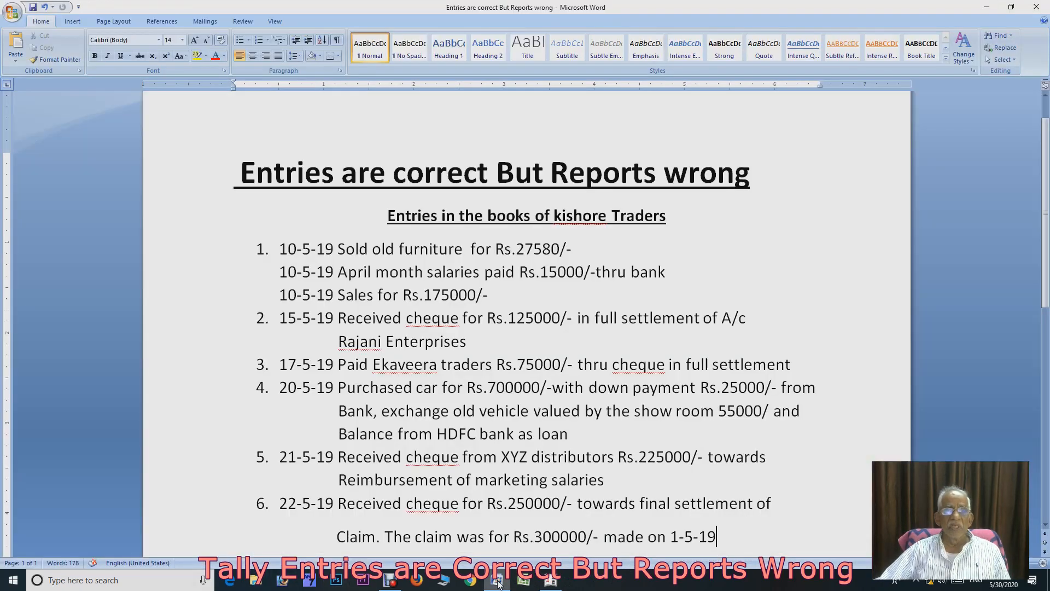
{"action": "left_click", "coordinate": [551, 581]}
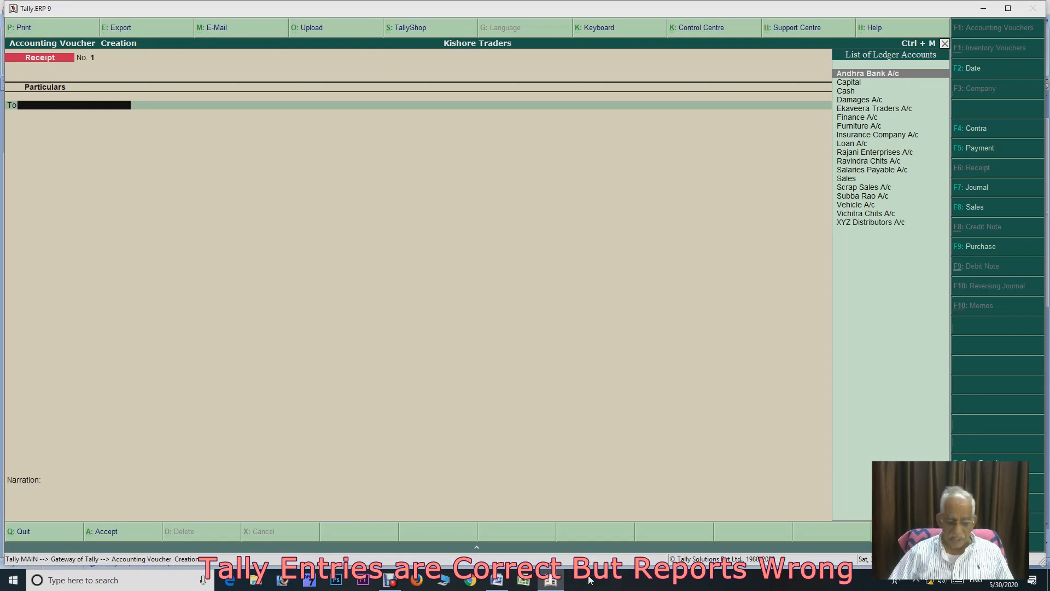
{"action": "type", "text": "Fu"}
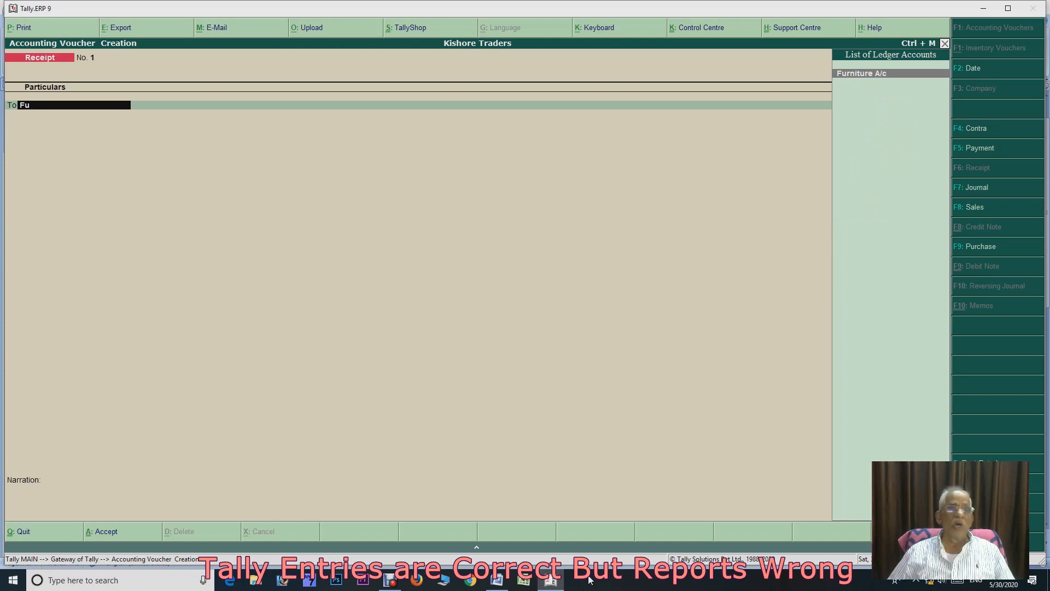
{"action": "key", "text": "Return"}
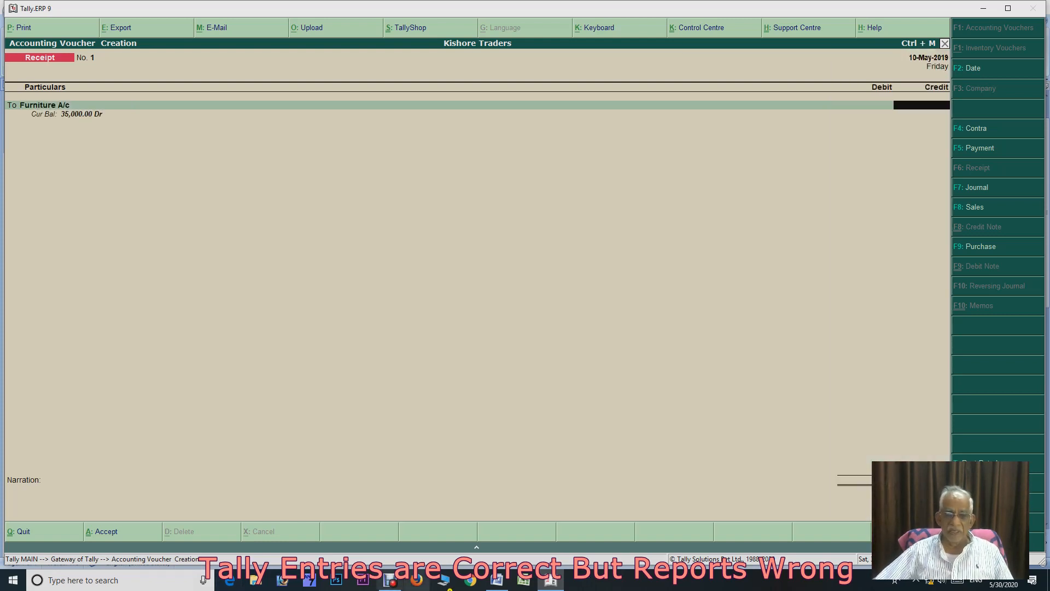
{"action": "left_click", "coordinate": [497, 580]}
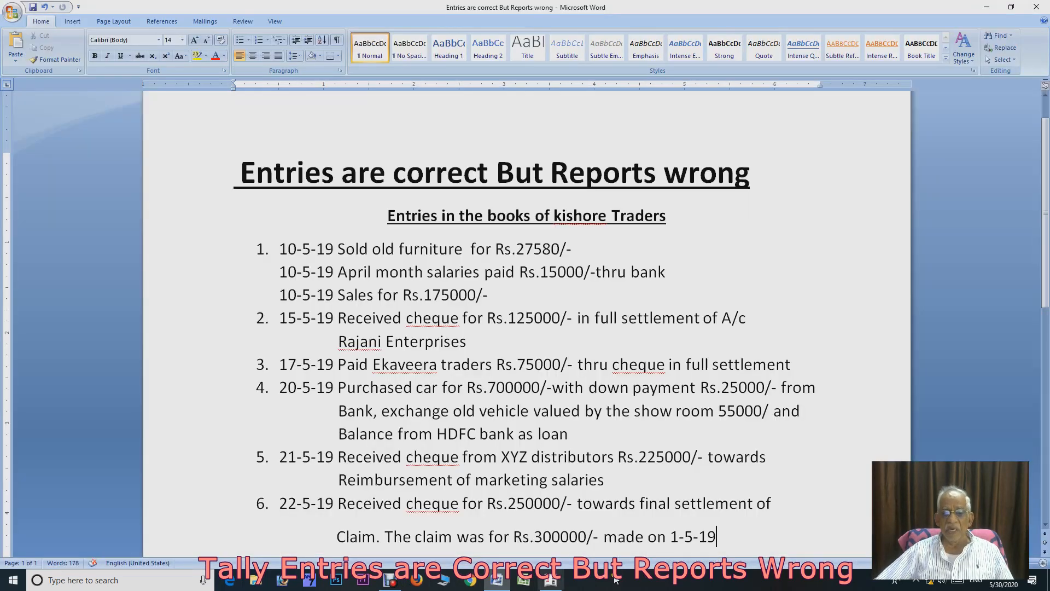
{"action": "left_click", "coordinate": [551, 580]}
{"action": "type", "text": "27580"}
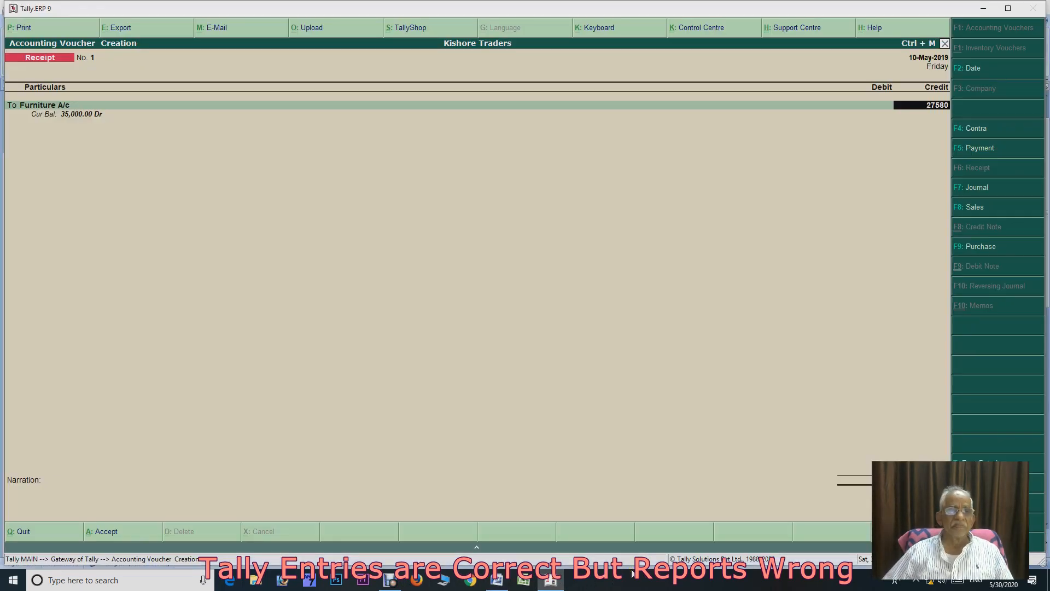
{"action": "key", "text": "Return"}
{"action": "key", "text": "Return"}
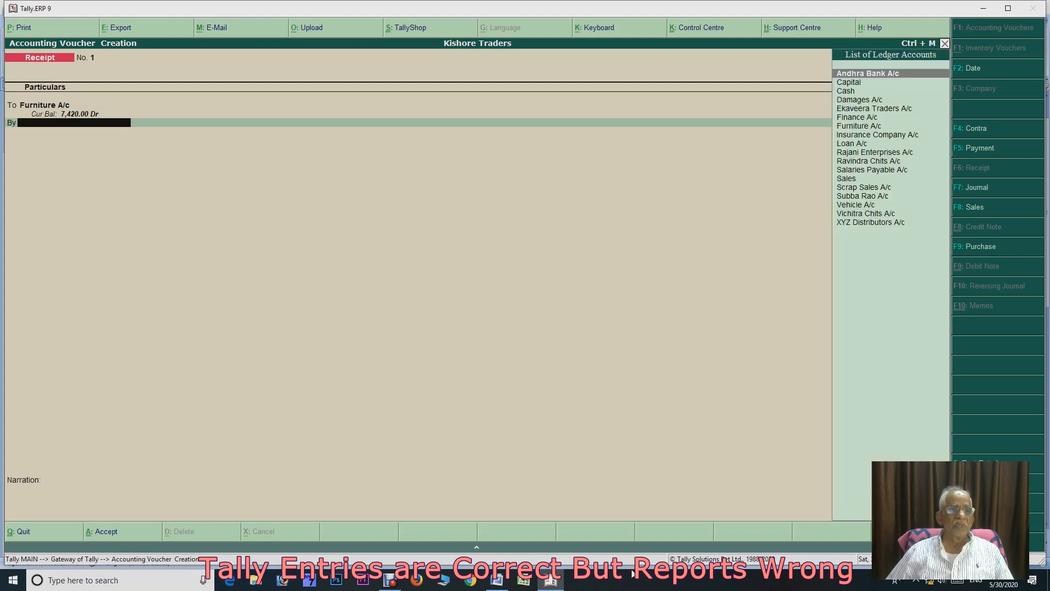
Debit Cash with 27,580.00 and save the furniture sale receipt voucher
{"action": "type", "text": "cash"}
{"action": "key", "text": "Return"}
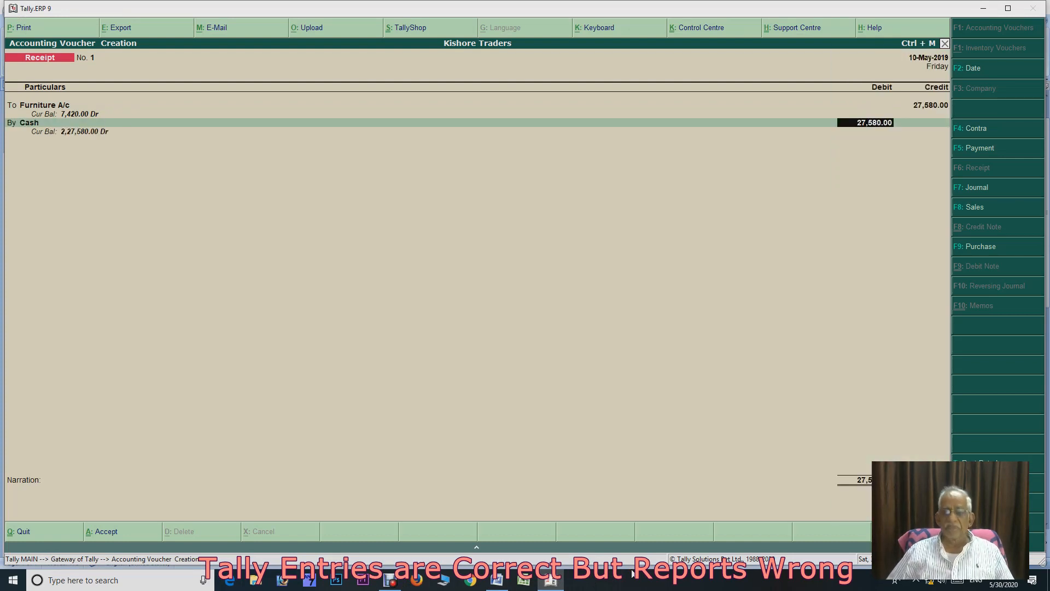
{"action": "key", "text": "ctrl+a"}
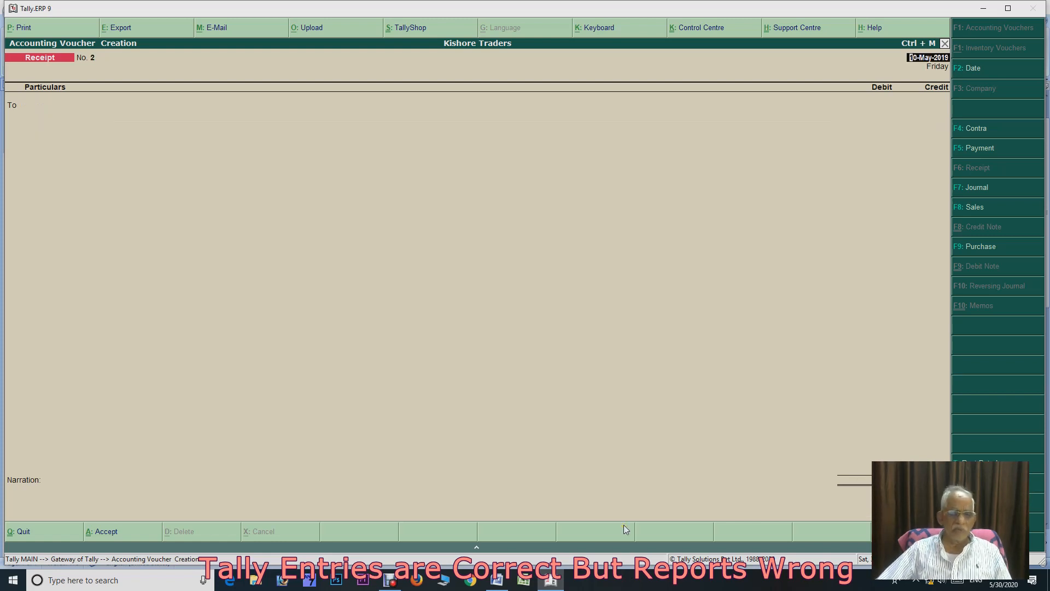
Check the April salaries transaction in the Word list and start a payment voucher dated 10-May-2019 in Tally
{"action": "left_click", "coordinate": [498, 582]}
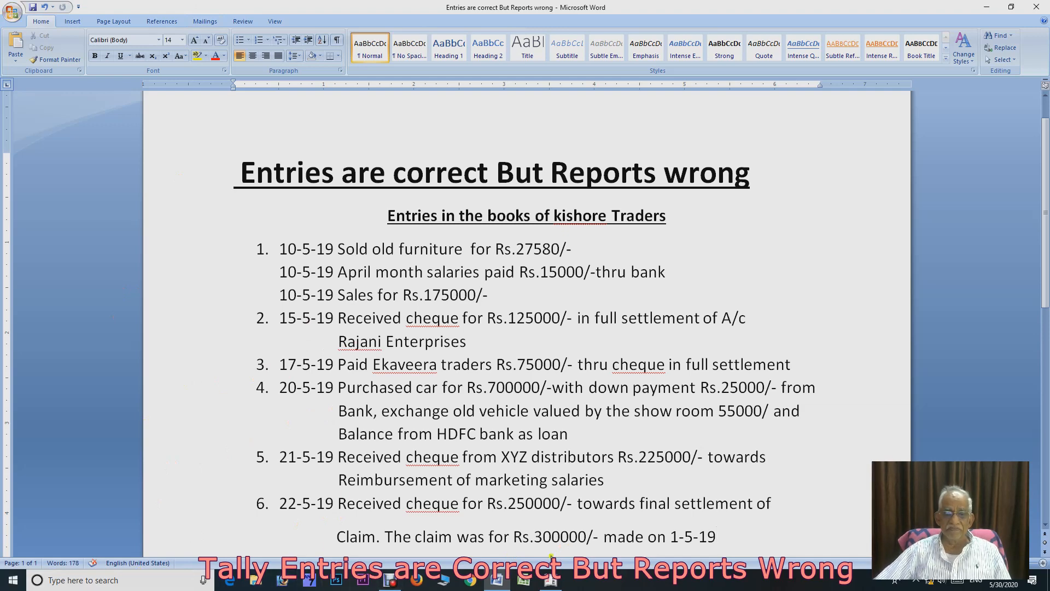
{"action": "left_click", "coordinate": [550, 580]}
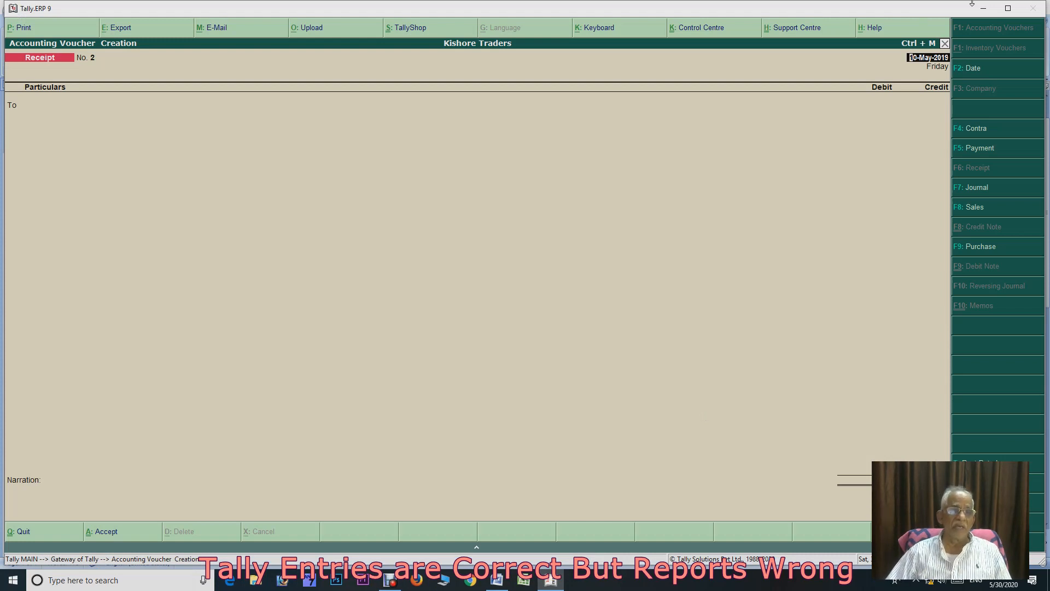
{"action": "key", "text": "F5"}
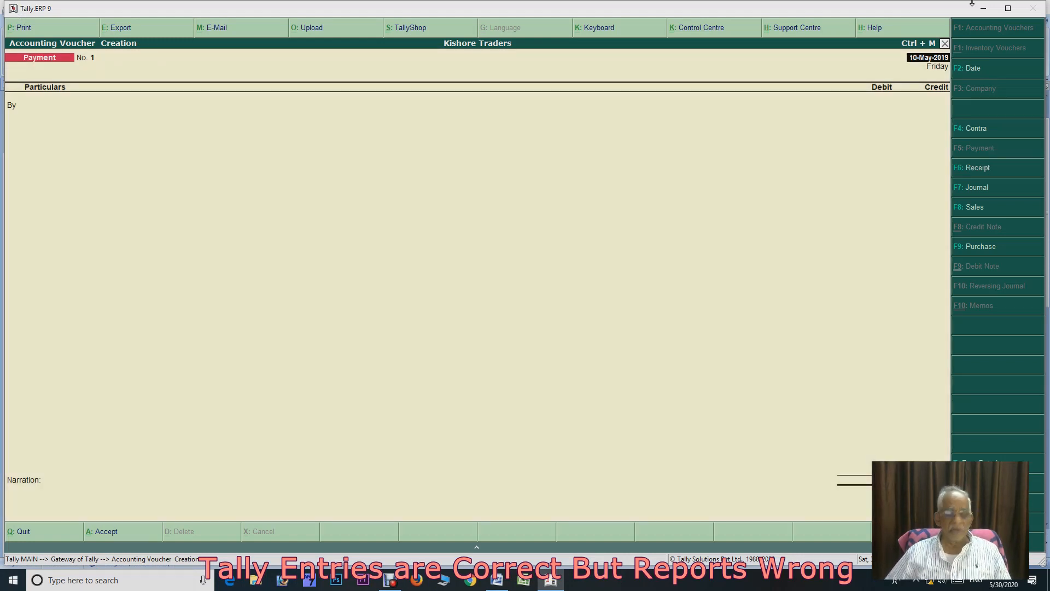
{"action": "key", "text": "Return"}
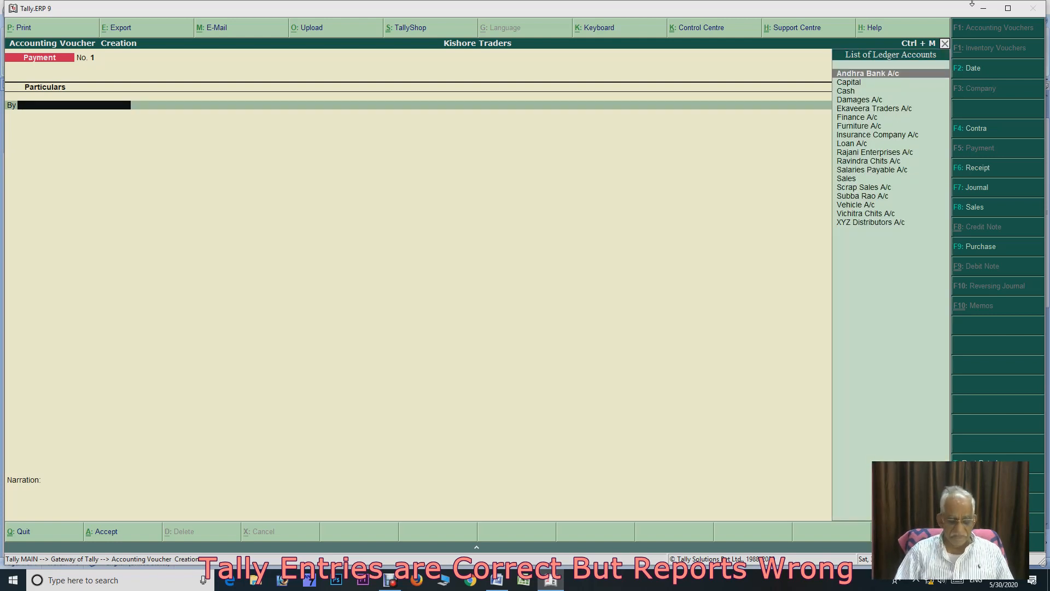
Create the ledger Salaries A/c under Indirect Expenses from the payment voucher's debit line
{"action": "key", "text": "alt+c"}
{"action": "type", "text": "Sa"}
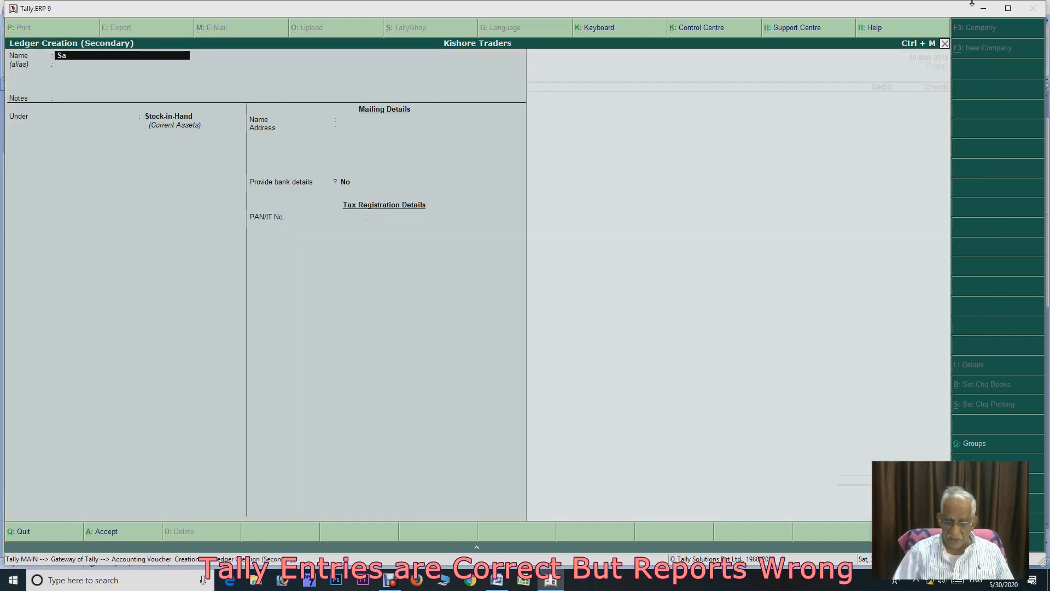
{"action": "type", "text": "laries"}
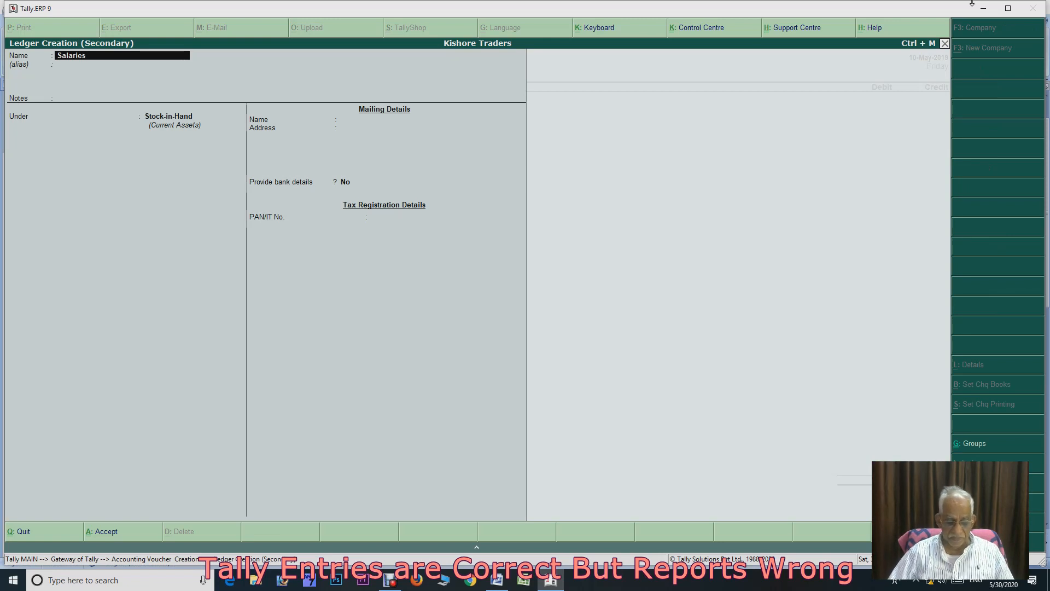
{"action": "type", "text": " a/c"}
{"action": "key", "text": "Return"}
{"action": "key", "text": "Return"}
{"action": "key", "text": "Return"}
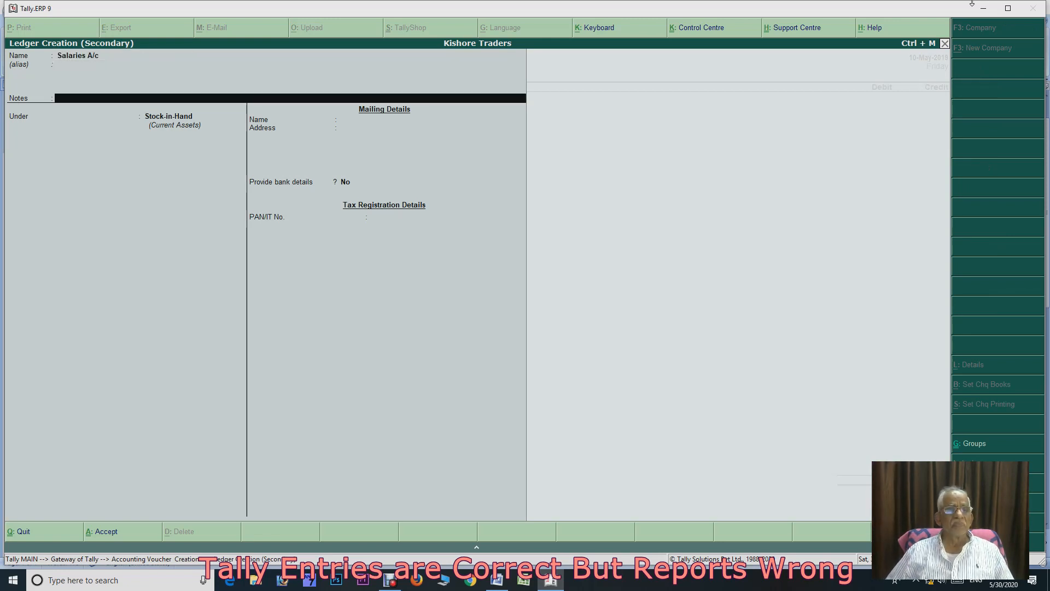
{"action": "type", "text": "Indi"}
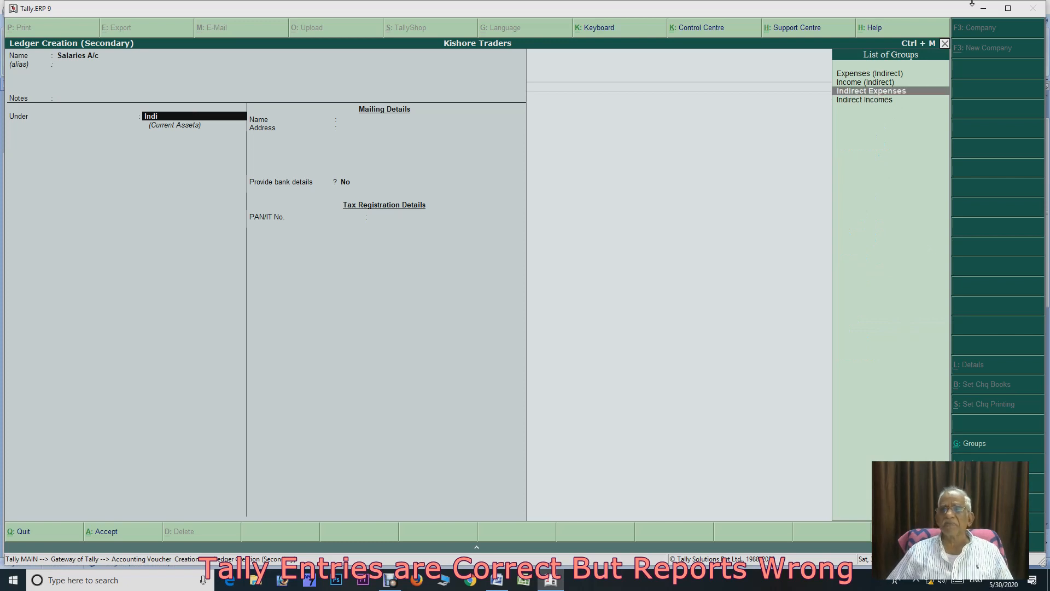
{"action": "key", "text": "Down"}
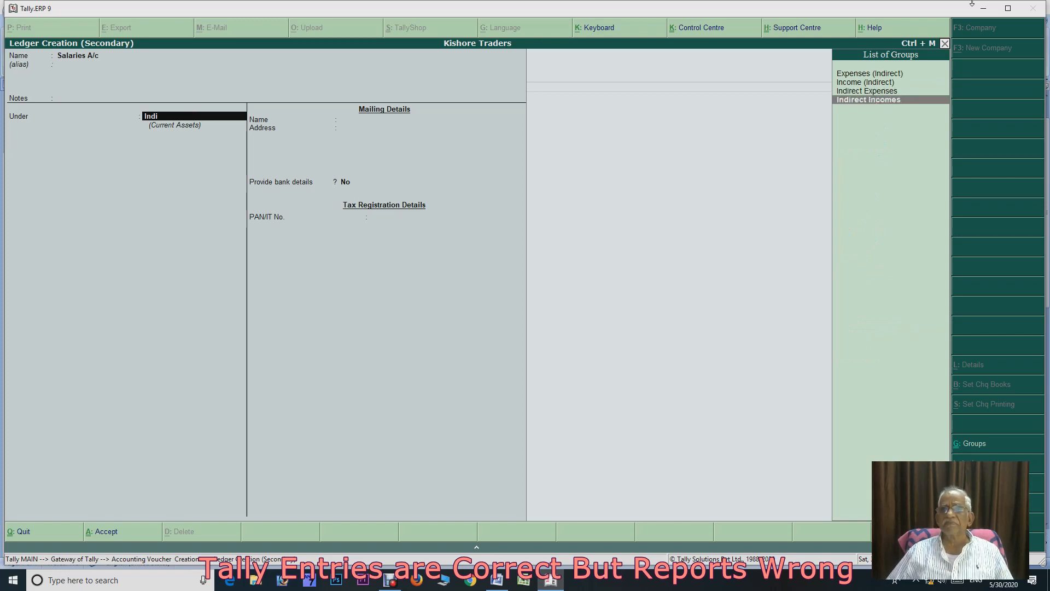
{"action": "key", "text": "Up"}
{"action": "key", "text": "Return"}
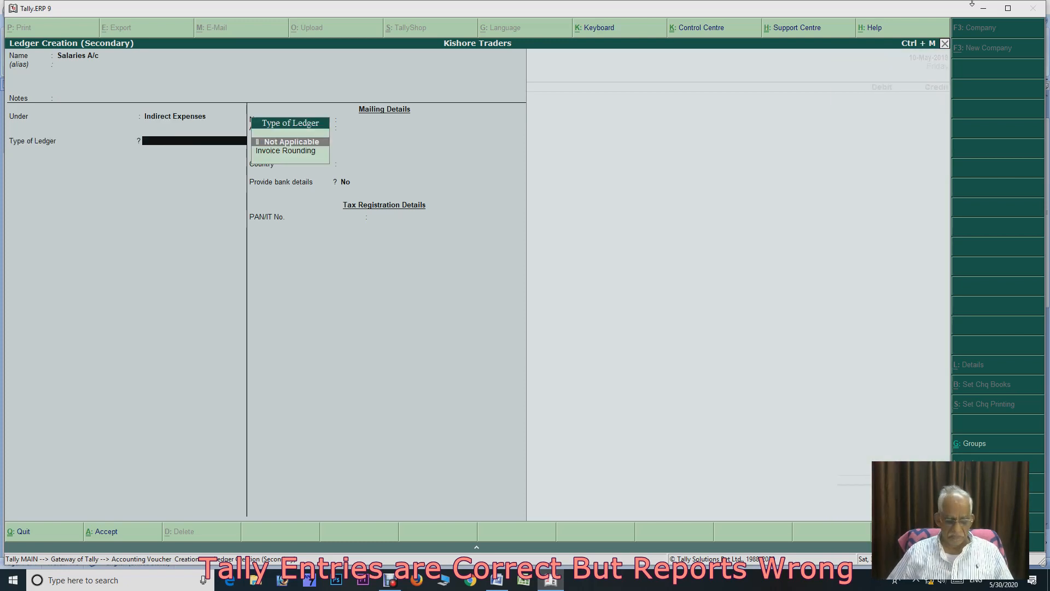
{"action": "key", "text": "ctrl+a"}
Debit Salaries A/c with 15000 and credit the same amount to Andhra Bank A/c
{"action": "type", "text": "15000"}
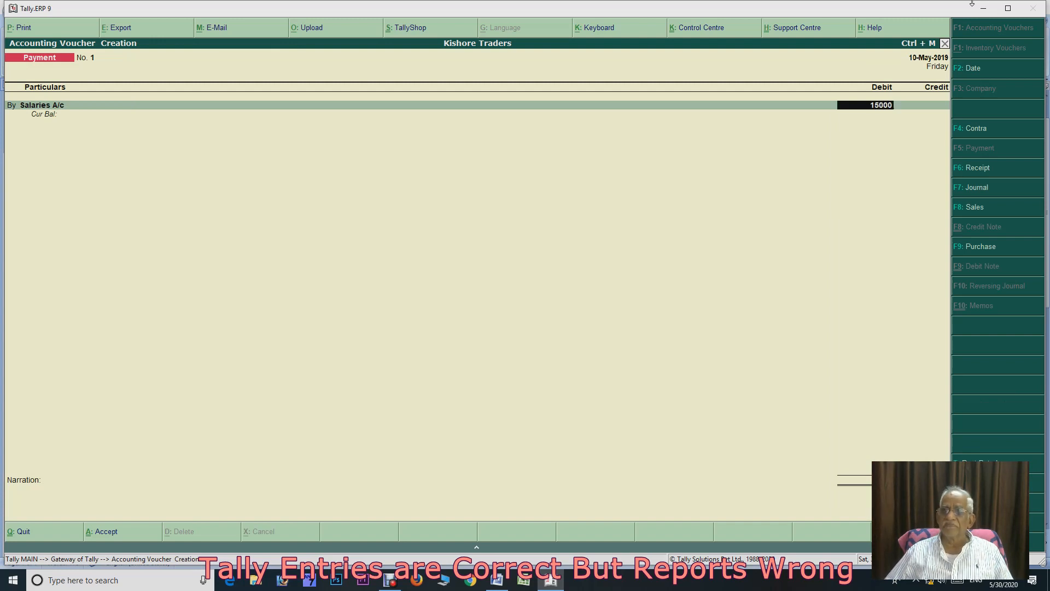
{"action": "key", "text": "Return"}
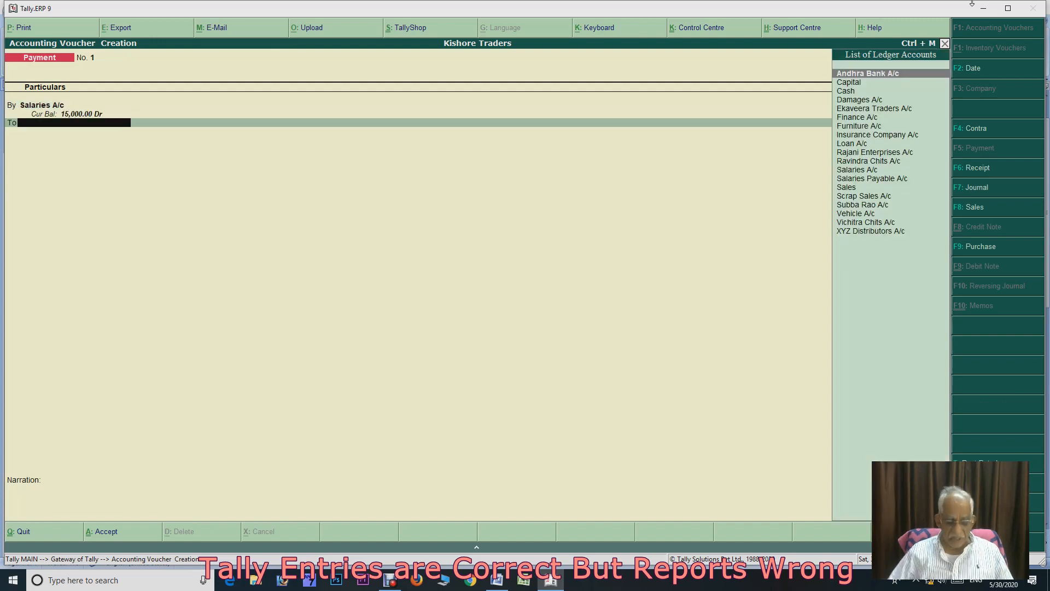
{"action": "type", "text": "And"}
{"action": "key", "text": "Return"}
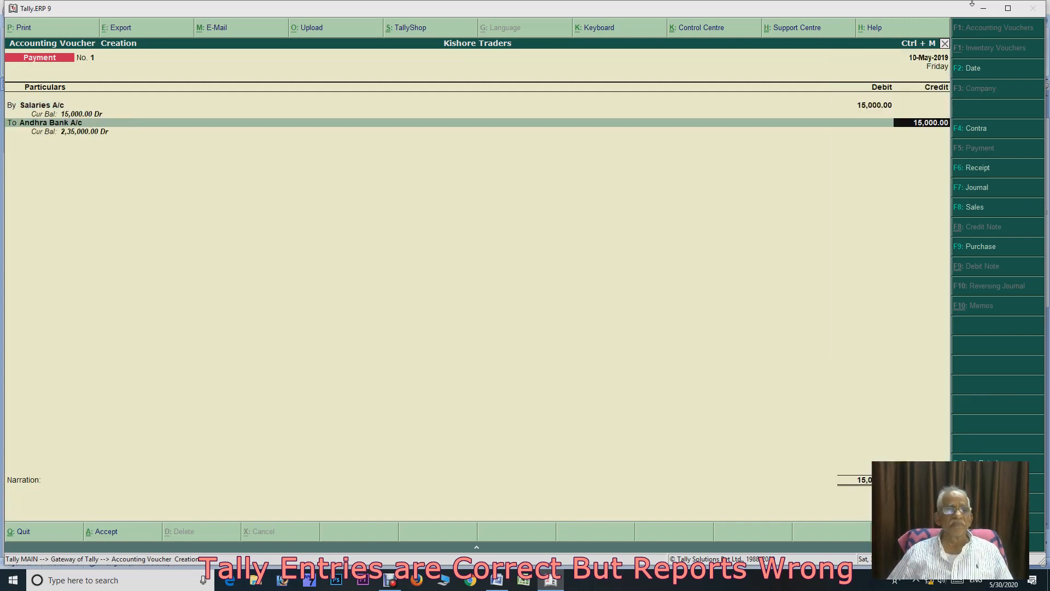
Accept the bank credit, enter the narration "paid" and save the salaries payment voucher
{"action": "key", "text": "Return"}
{"action": "key", "text": "Return"}
{"action": "key", "text": "Return"}
{"action": "key", "text": "Return"}
{"action": "key", "text": "Return"}
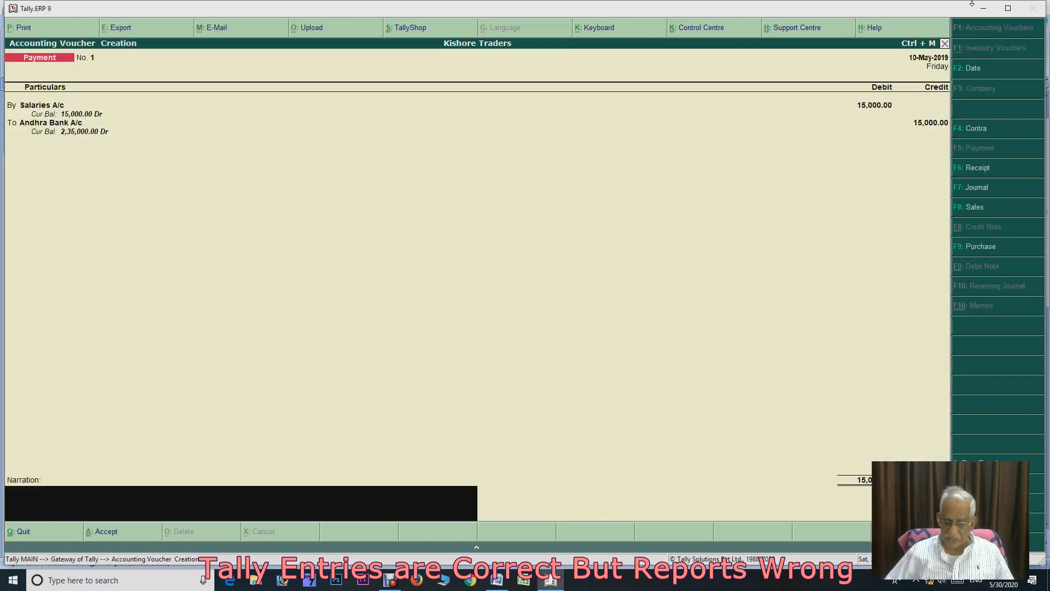
{"action": "type", "text": "paid"}
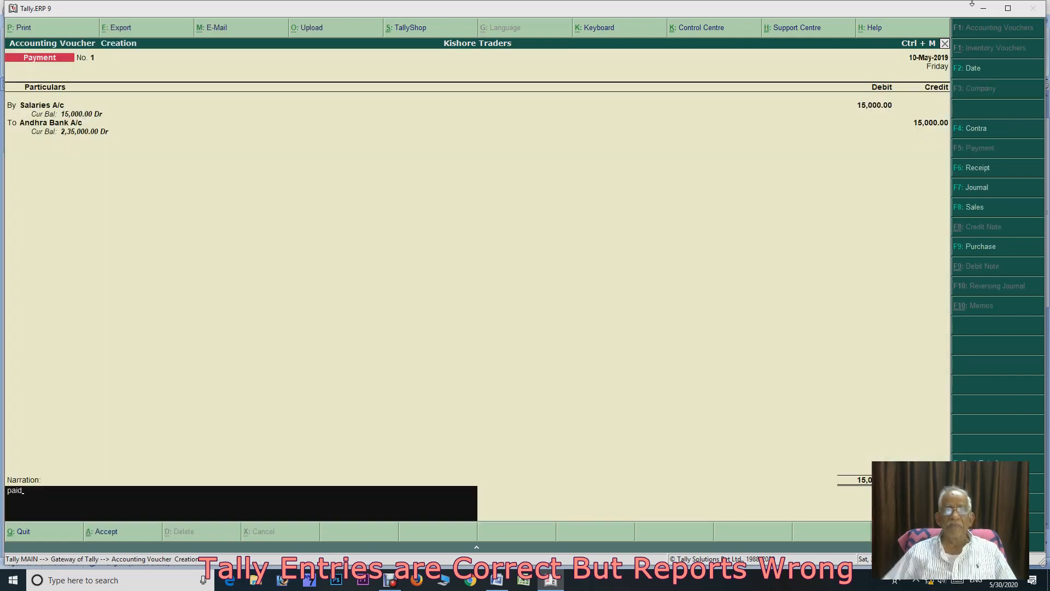
{"action": "key", "text": "Return"}
{"action": "key", "text": "Return"}
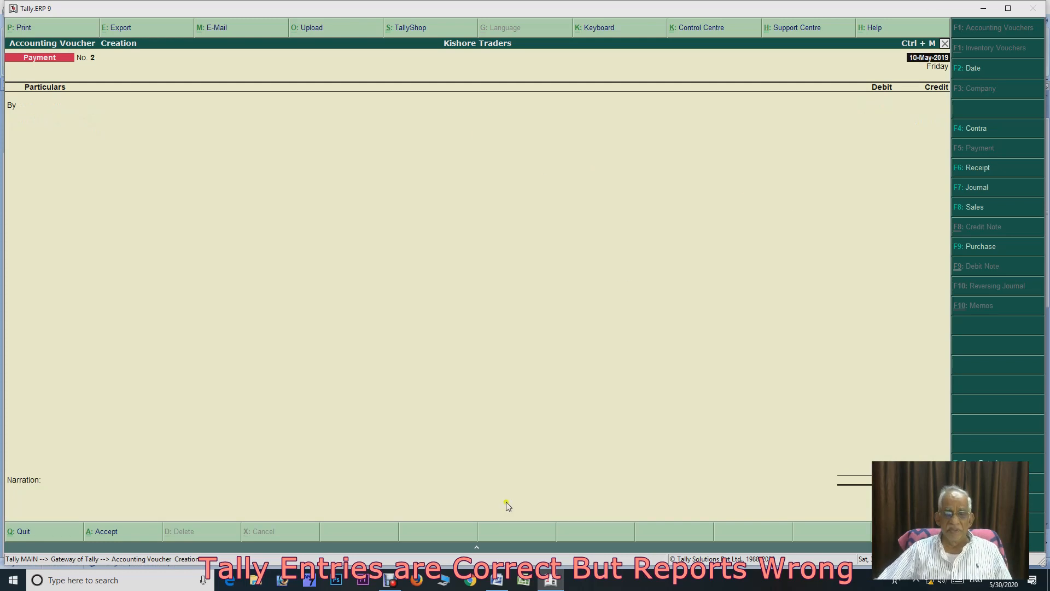
Check the 10-5-19 sales transaction in the Word list and start a new receipt voucher dated 10-May-2019 in Tally
{"action": "left_click", "coordinate": [499, 579]}
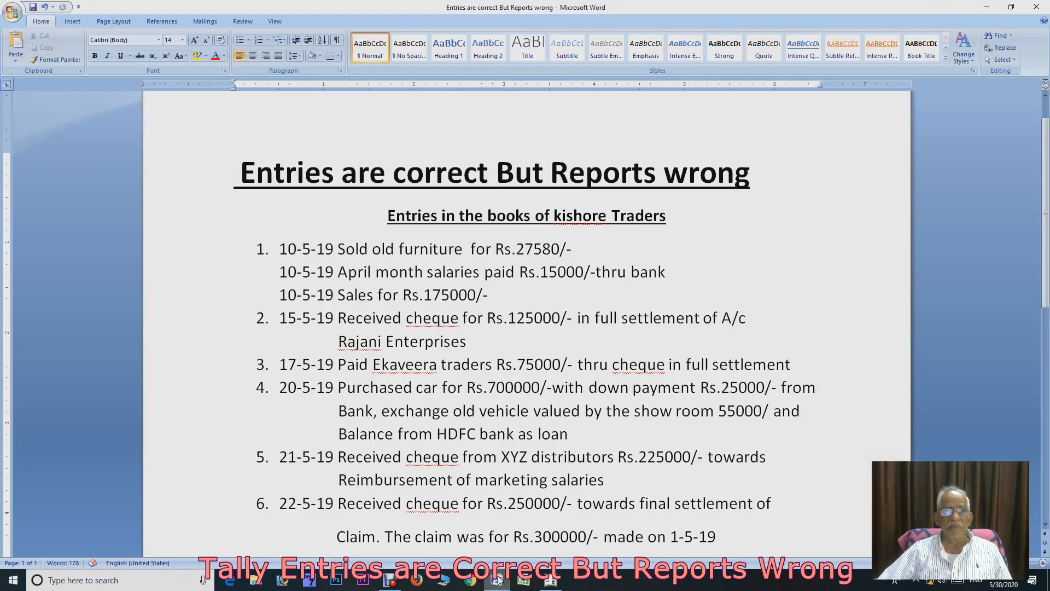
{"action": "left_click", "coordinate": [551, 581]}
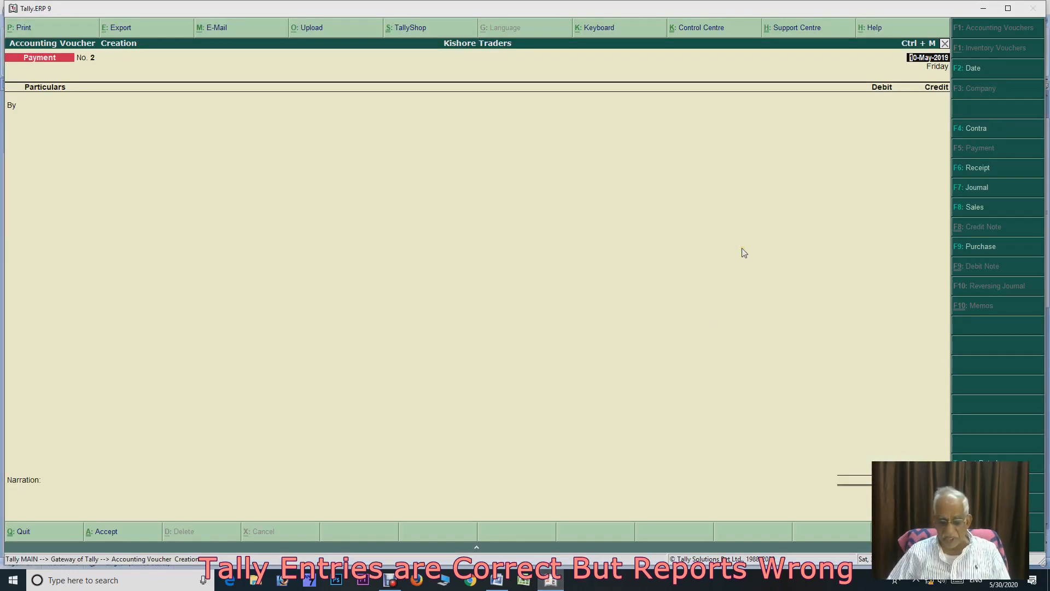
{"action": "key", "text": "F6"}
{"action": "key", "text": "Return"}
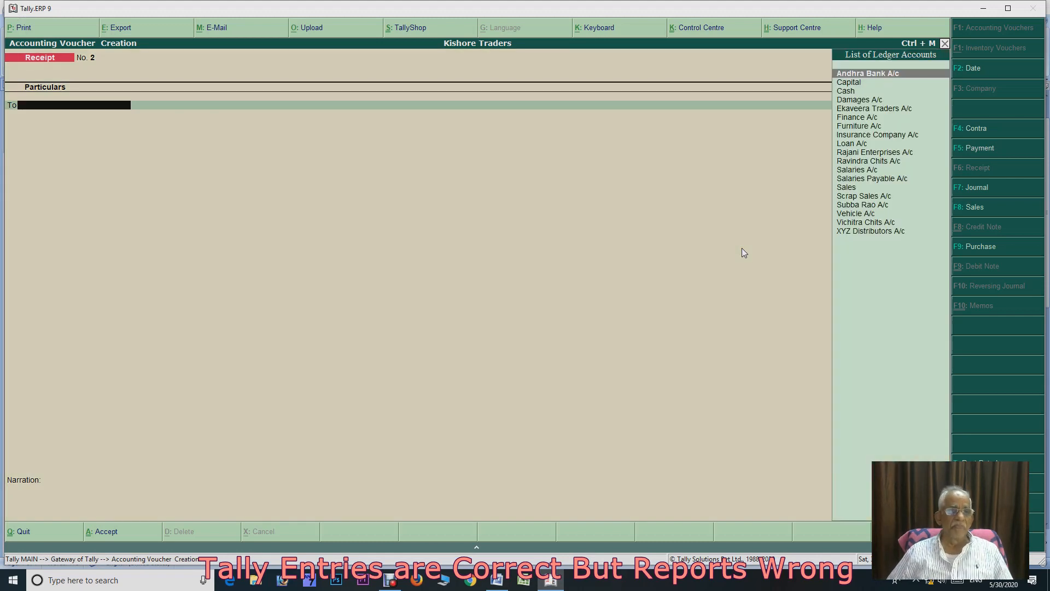
{"action": "key", "text": "alt+c"}
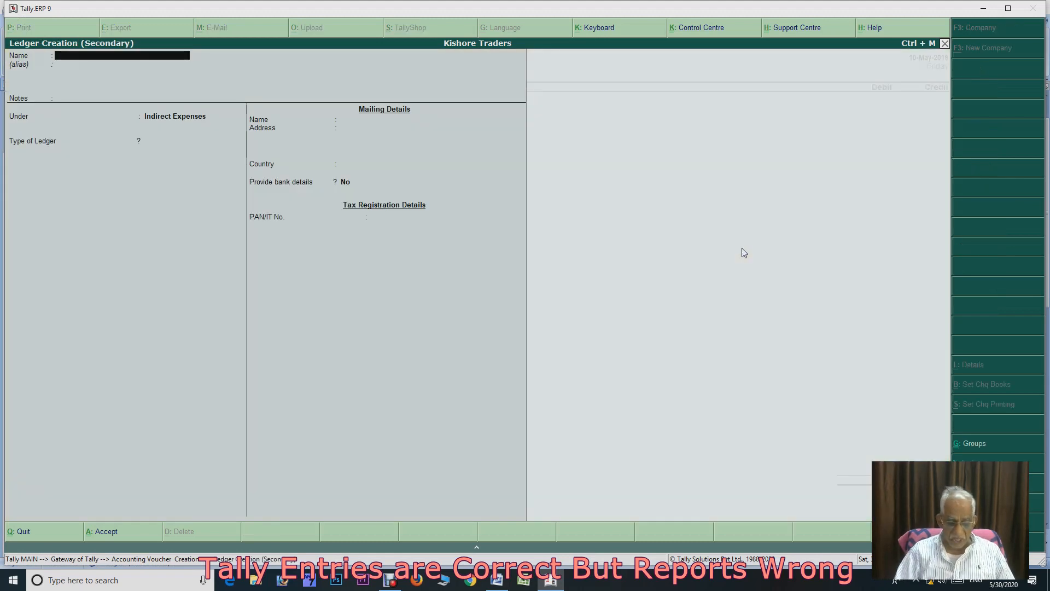
{"action": "type", "text": "Sa"}
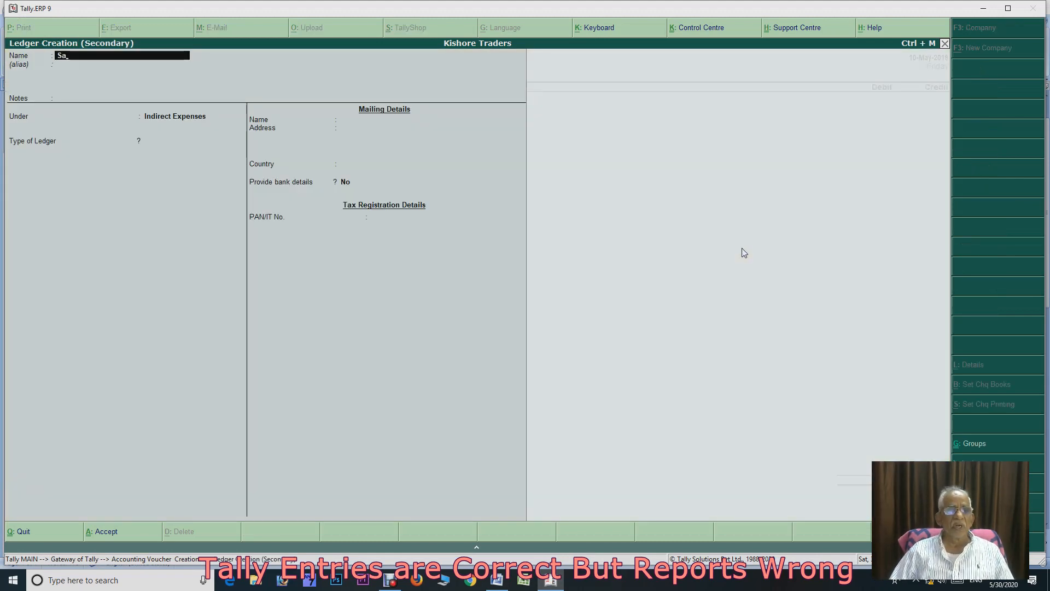
{"action": "key", "text": "BackSpace"}
{"action": "key", "text": "BackSpace"}
{"action": "key", "text": "Escape"}
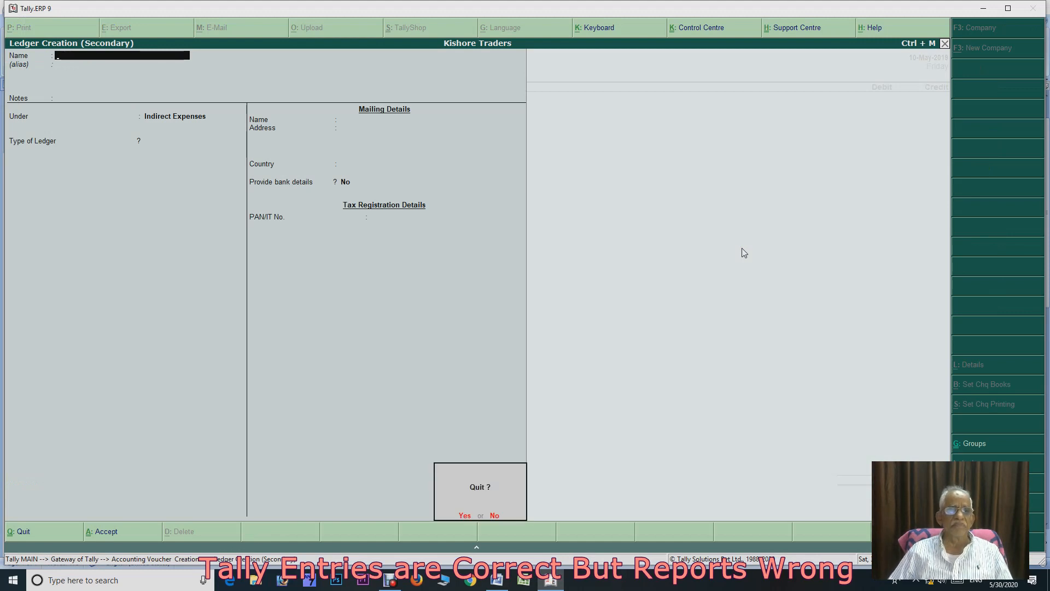
{"action": "key", "text": "Return"}
Credit Sales with 10000, debit the same amount to Cash and save the receipt voucher
{"action": "type", "text": "sal"}
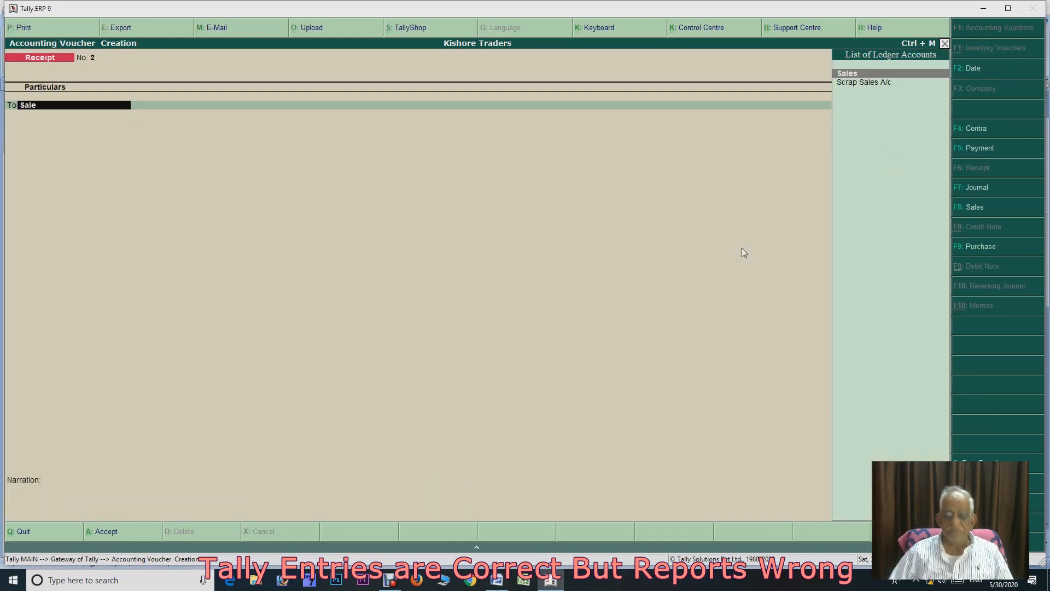
{"action": "key", "text": "Return"}
{"action": "type", "text": "10000"}
{"action": "key", "text": "Return"}
{"action": "key", "text": "Return"}
{"action": "type", "text": "c"}
{"action": "key", "text": "Return"}
{"action": "key", "text": "Return"}
{"action": "key", "text": "Return"}
{"action": "key", "text": "Return"}
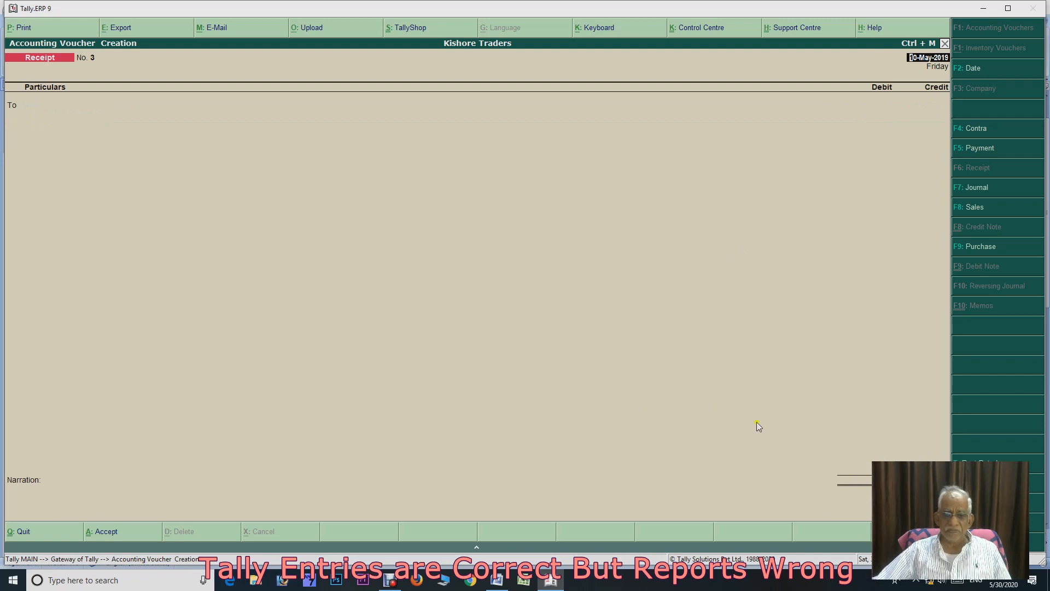
Check the 15-5-19 transaction in the Word list and date the new receipt voucher 15-May-2019 in Tally
{"action": "left_click", "coordinate": [497, 579]}
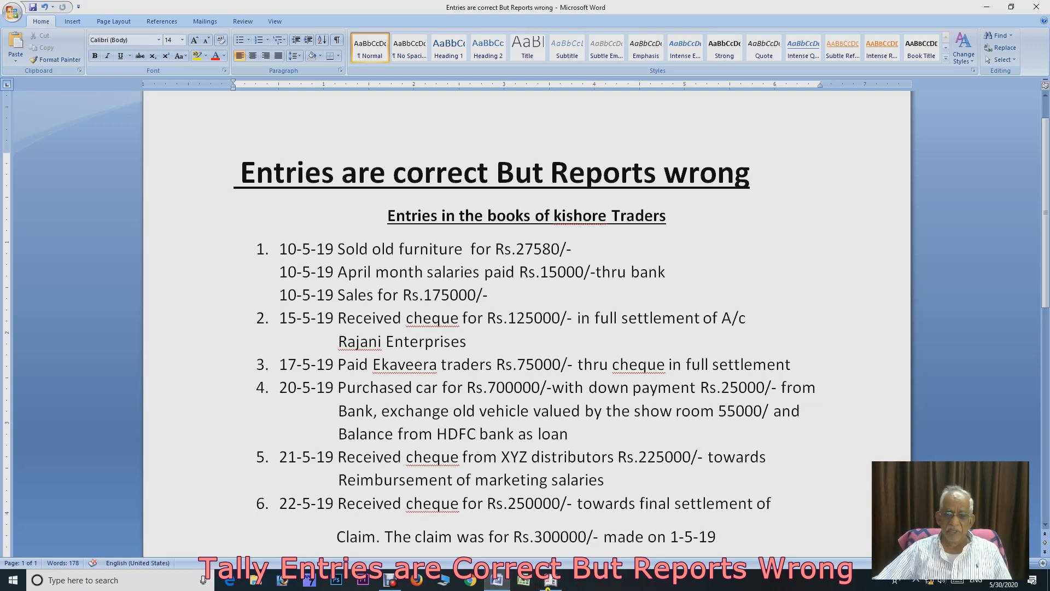
{"action": "left_click", "coordinate": [551, 581]}
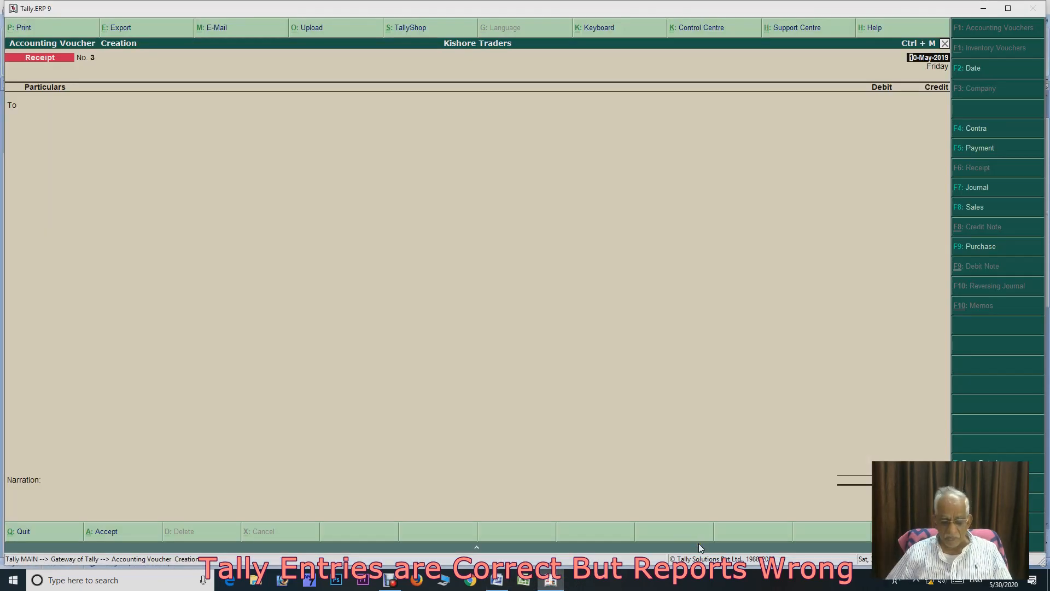
{"action": "key", "text": "F2"}
{"action": "type", "text": "15-5-19"}
{"action": "key", "text": "Return"}
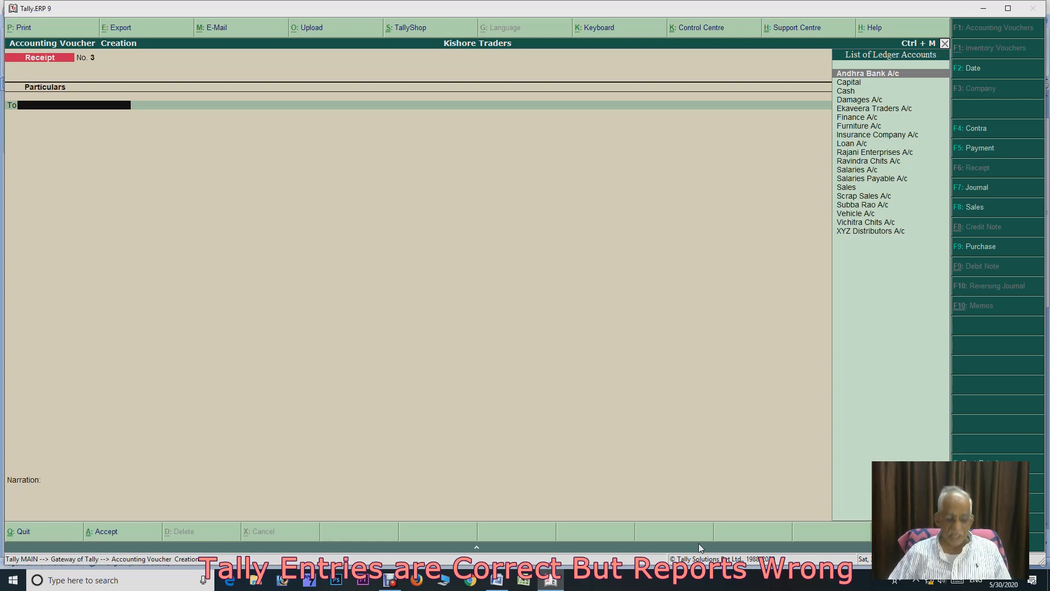
Credit Rajani Enterprises A/c with 125000, checking the cheque amount against the Word list
{"action": "type", "text": "Ra"}
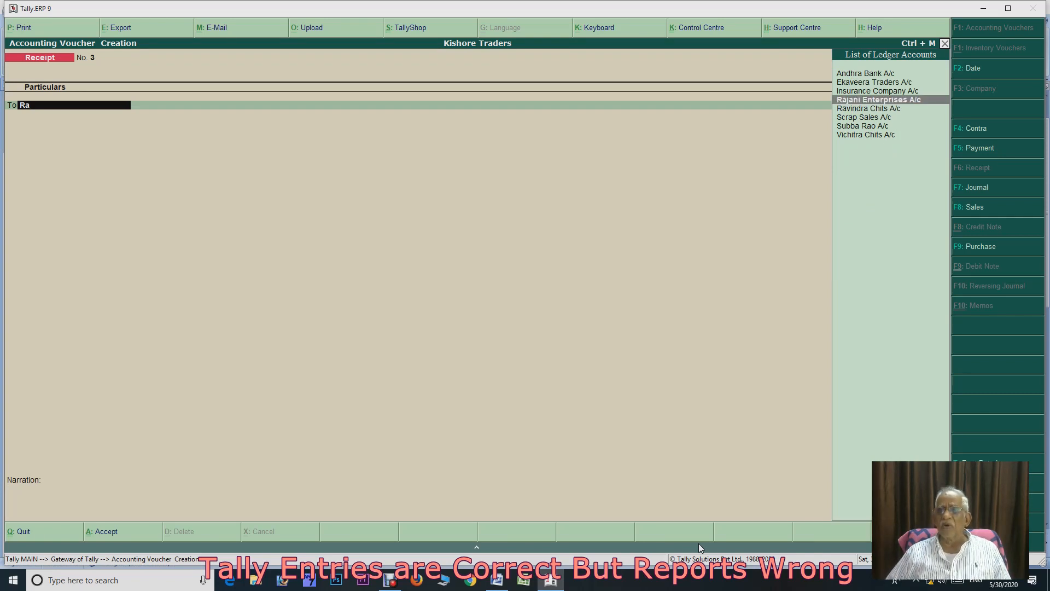
{"action": "key", "text": "Return"}
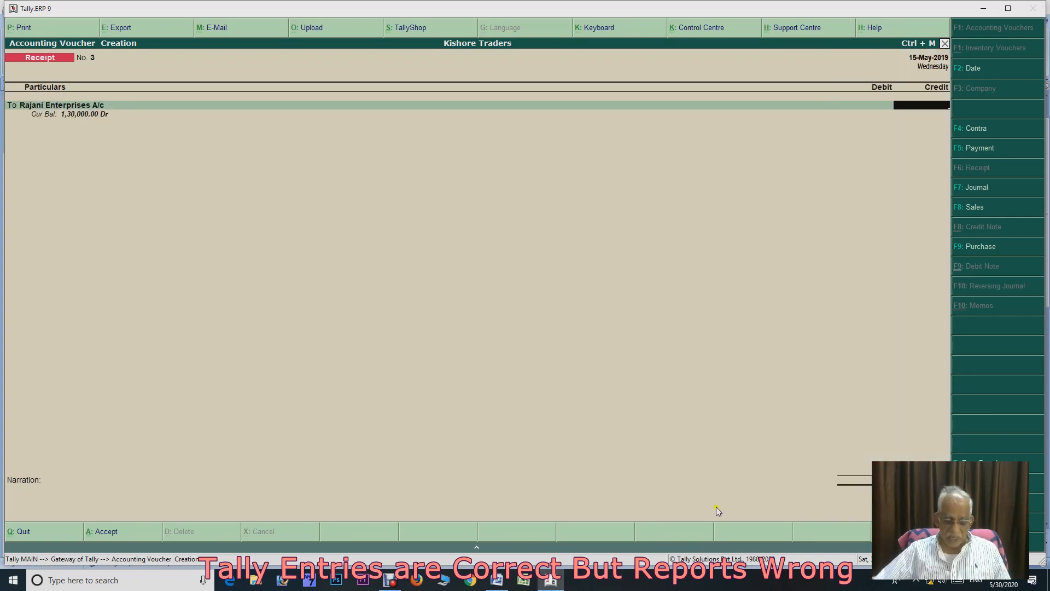
{"action": "left_click", "coordinate": [503, 583]}
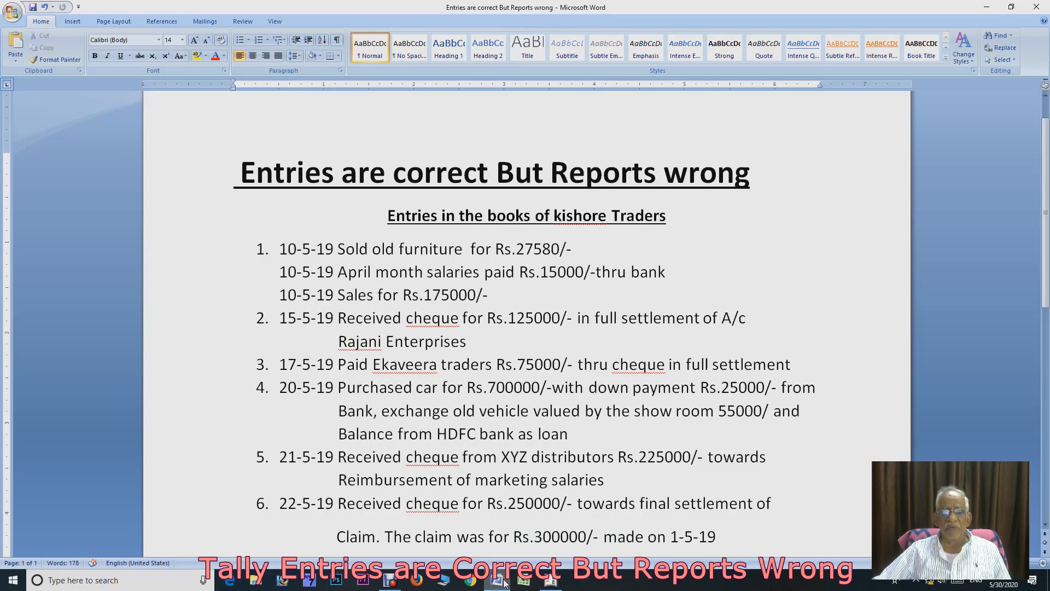
{"action": "left_click", "coordinate": [552, 580]}
{"action": "type", "text": "125000"}
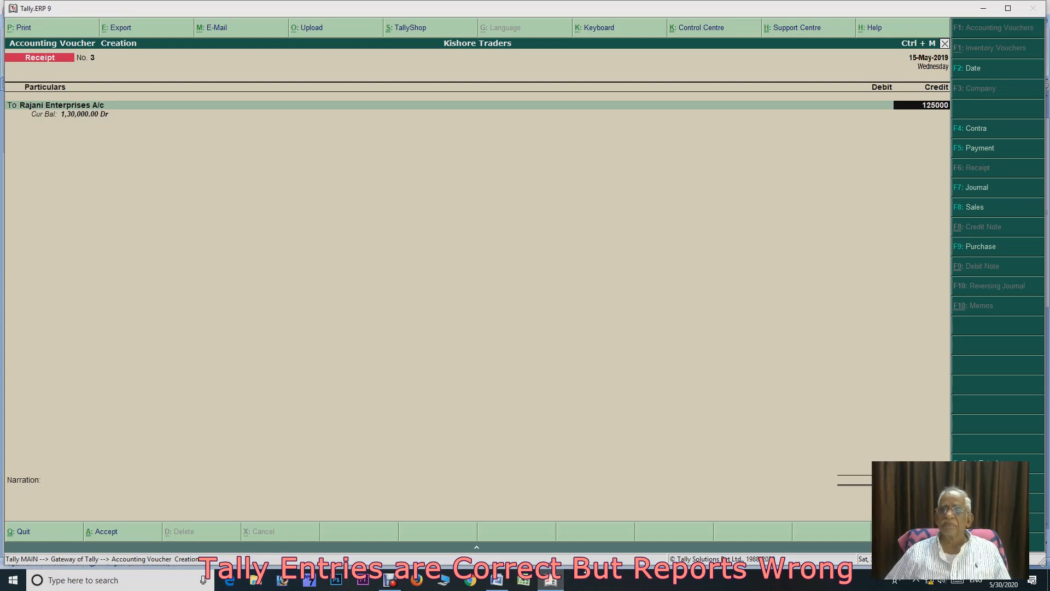
{"action": "key", "text": "Return"}
{"action": "key", "text": "Return"}
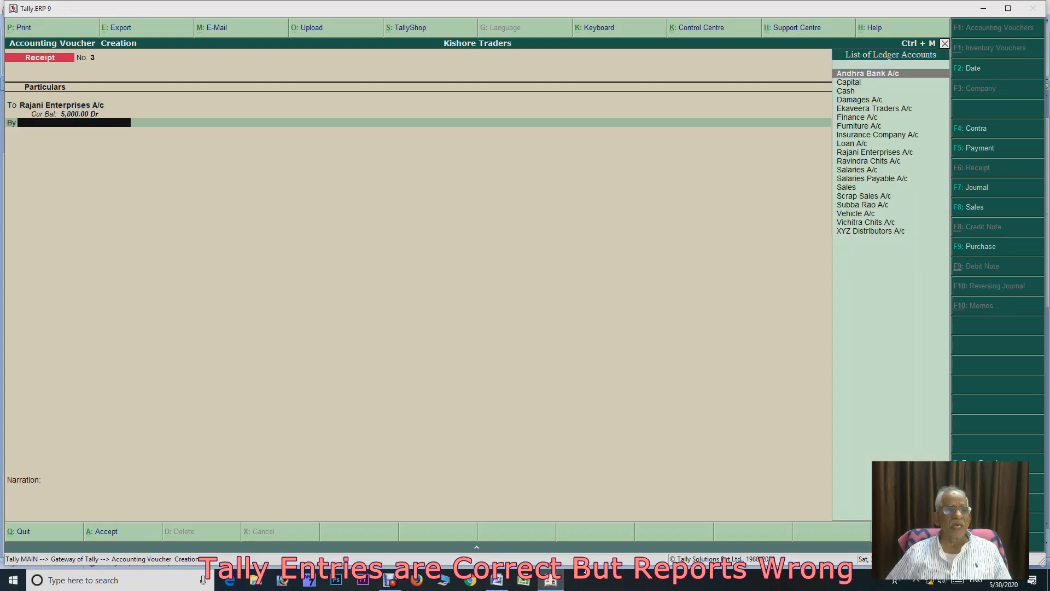
Debit the same amount to Andhra Bank A/c and save the Rajani Enterprises receipt voucher
{"action": "type", "text": "An"}
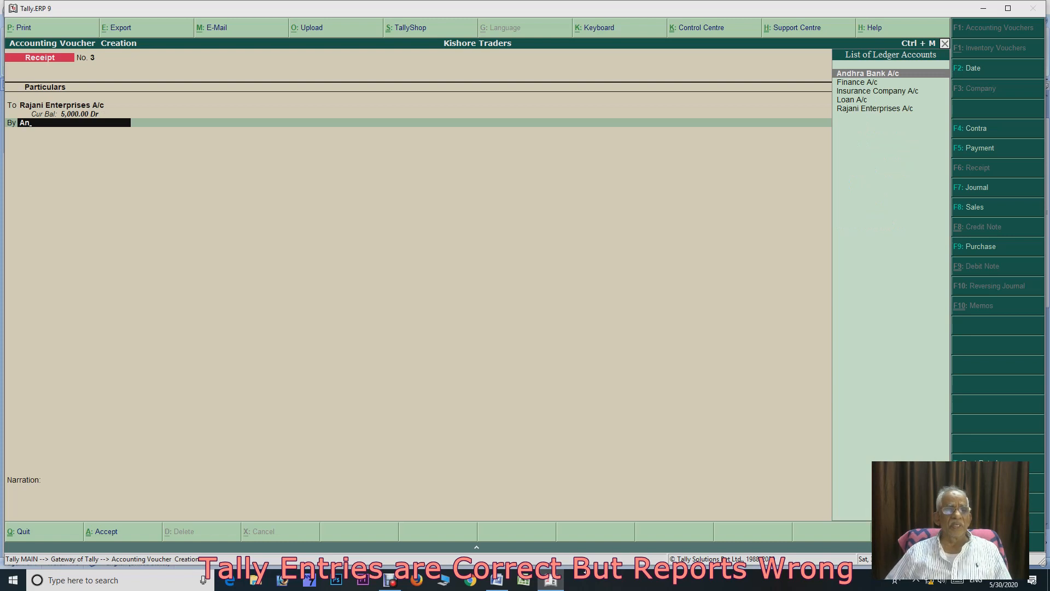
{"action": "key", "text": "Return"}
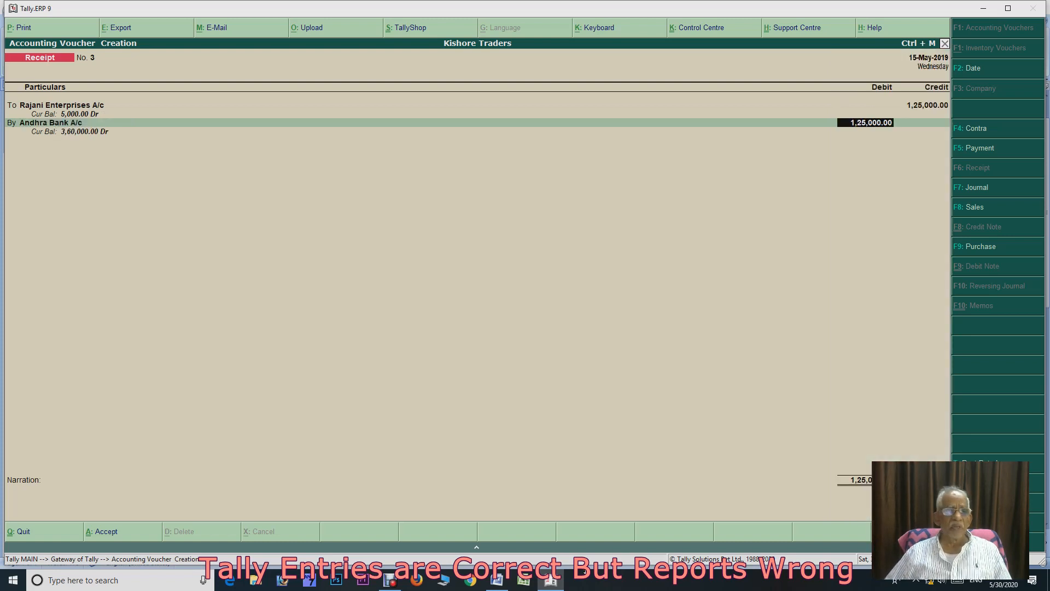
{"action": "key", "text": "ctrl+a"}
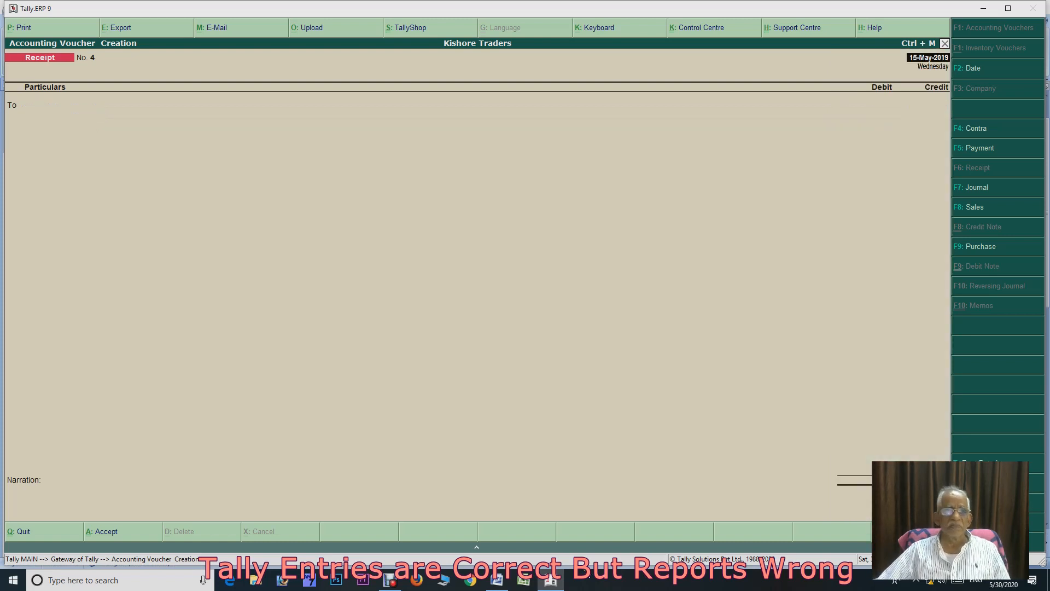
Check the 17-5-19 transaction in the Word list and start a payment voucher dated 17-May-2019 in Tally
{"action": "left_click", "coordinate": [501, 579]}
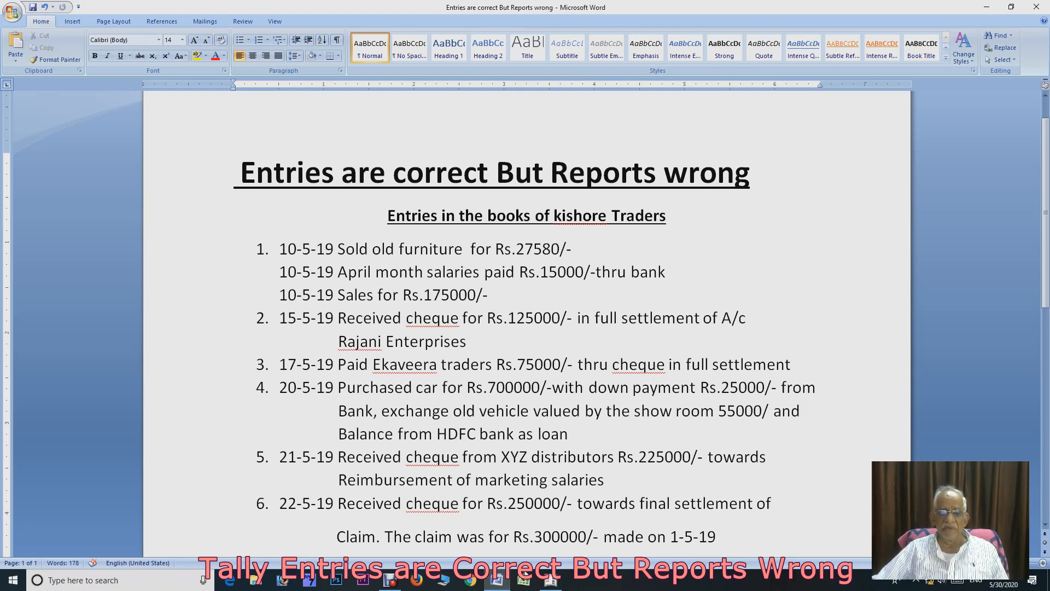
{"action": "left_click", "coordinate": [551, 581]}
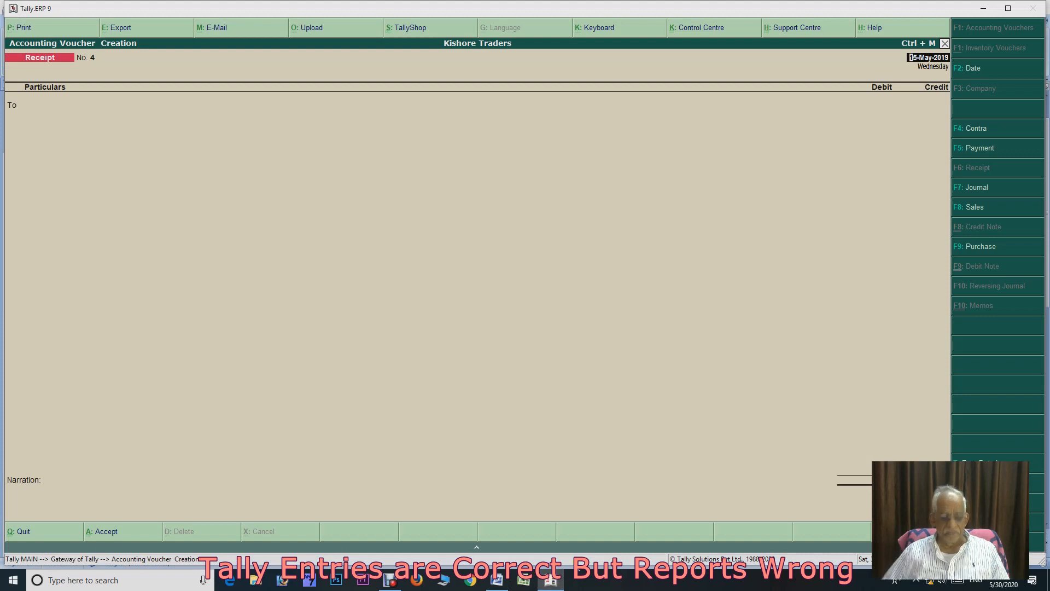
{"action": "key", "text": "F2"}
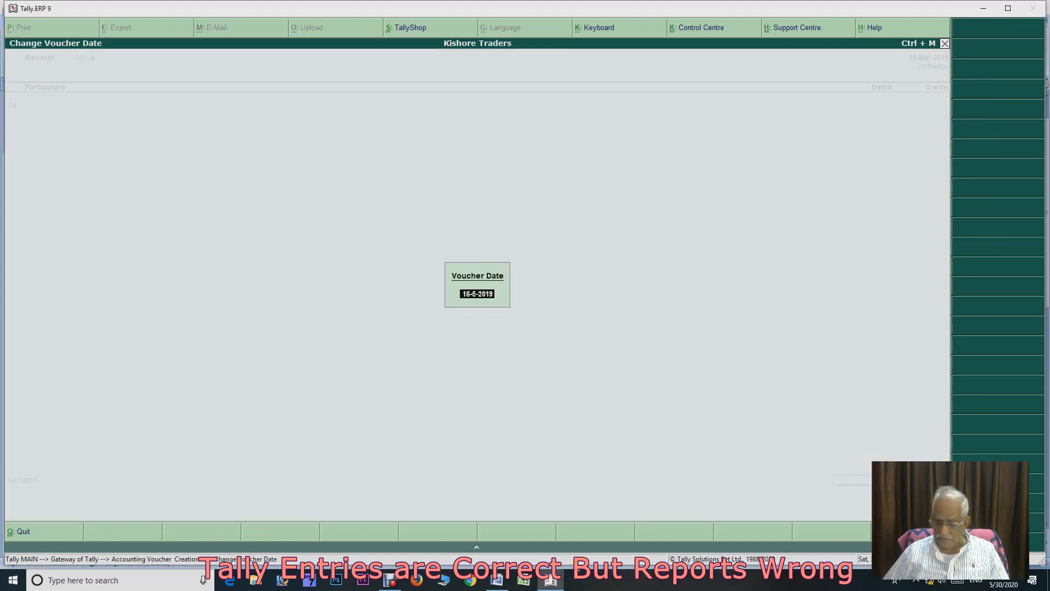
{"action": "type", "text": "17-5-19"}
{"action": "key", "text": "Return"}
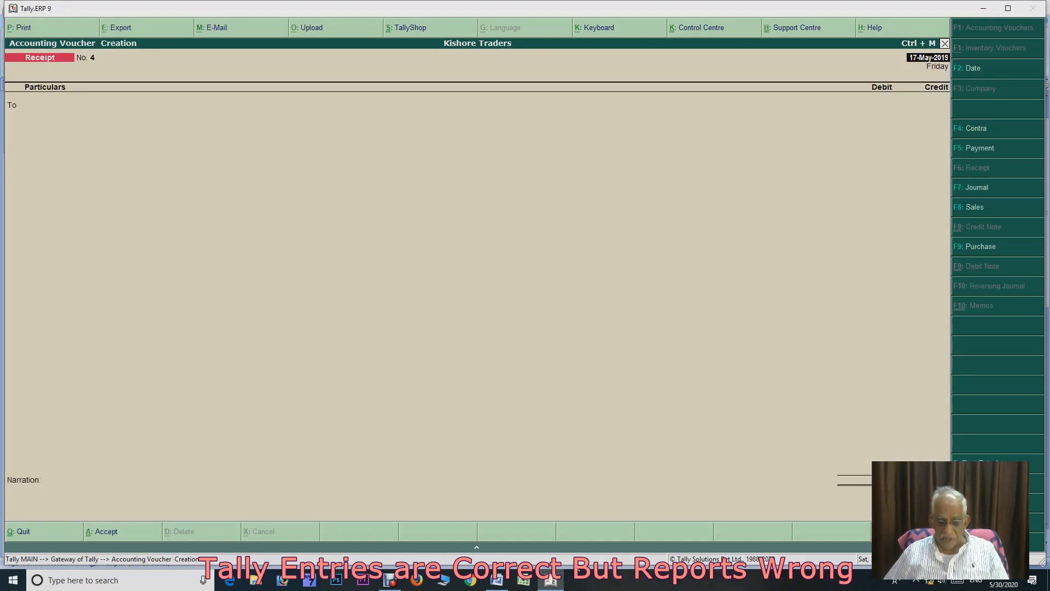
{"action": "key", "text": "F5"}
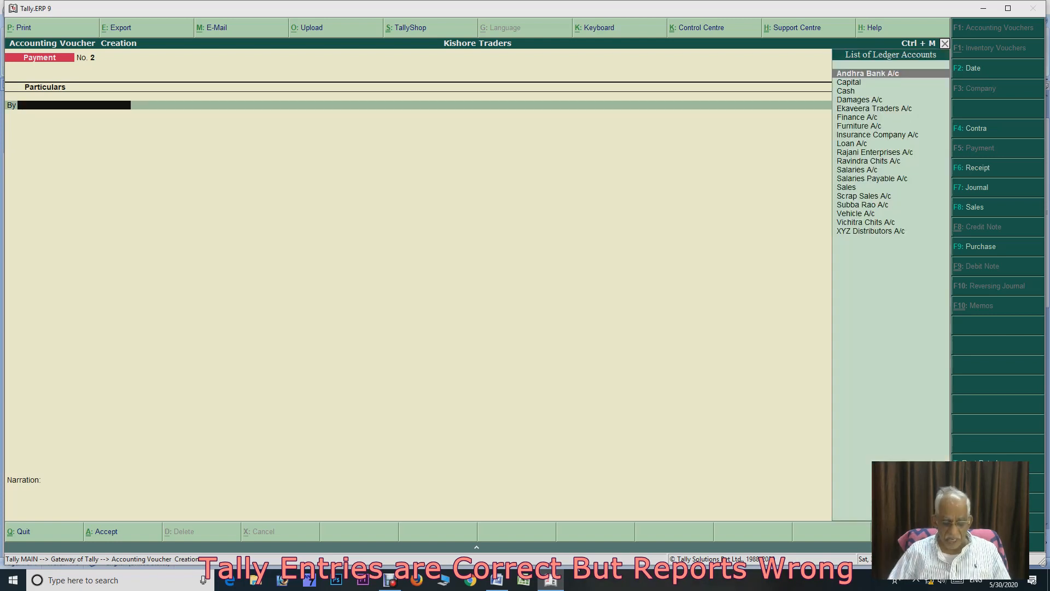
Debit Ekaveera Traders A/c with 75000, checking the settlement amount against the Word list
{"action": "type", "text": "Eka"}
{"action": "key", "text": "Return"}
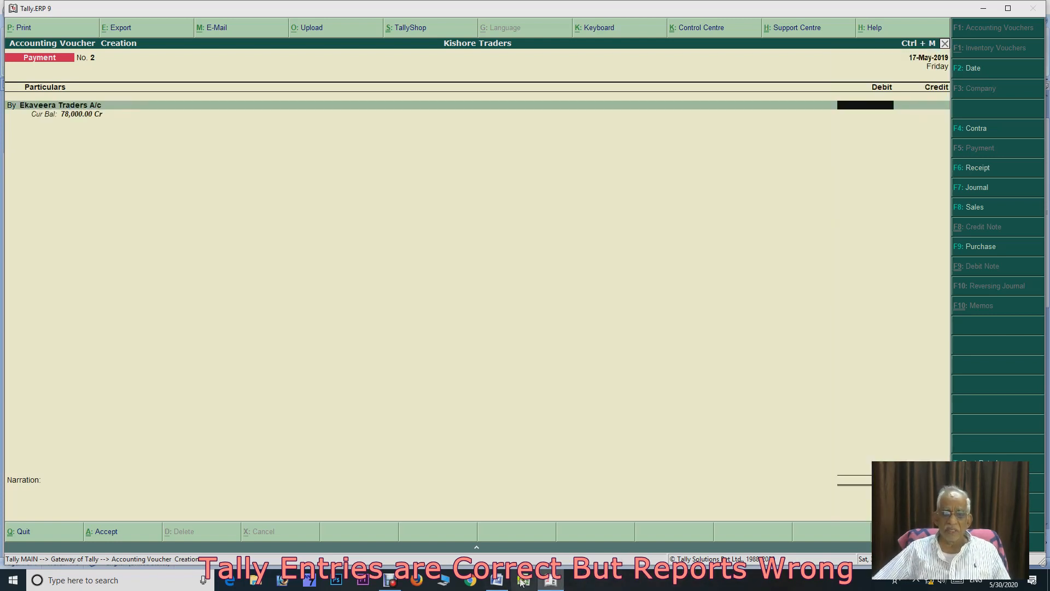
{"action": "left_click", "coordinate": [499, 581]}
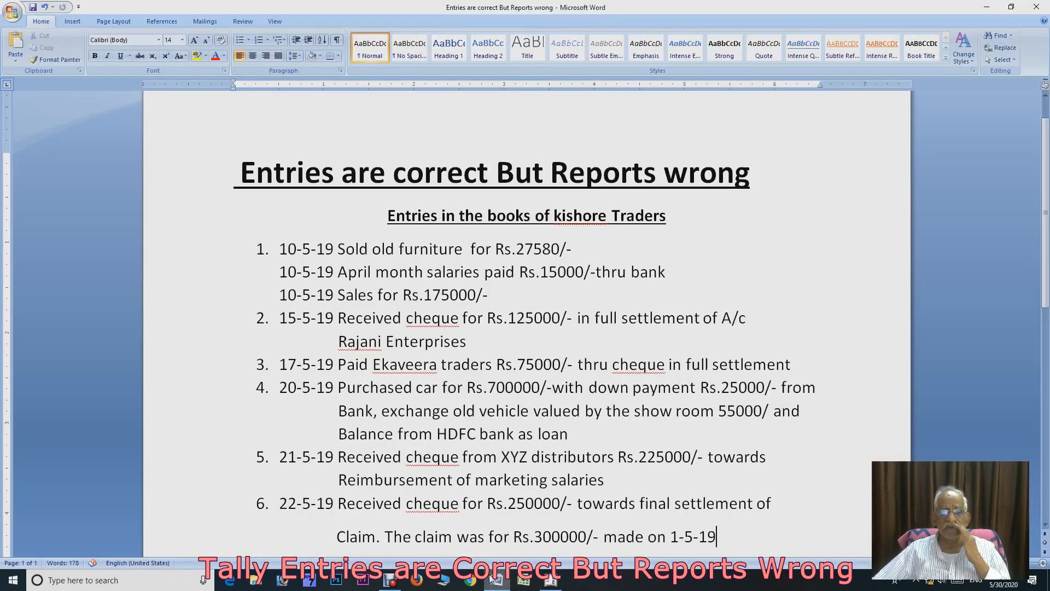
{"action": "left_click", "coordinate": [551, 581]}
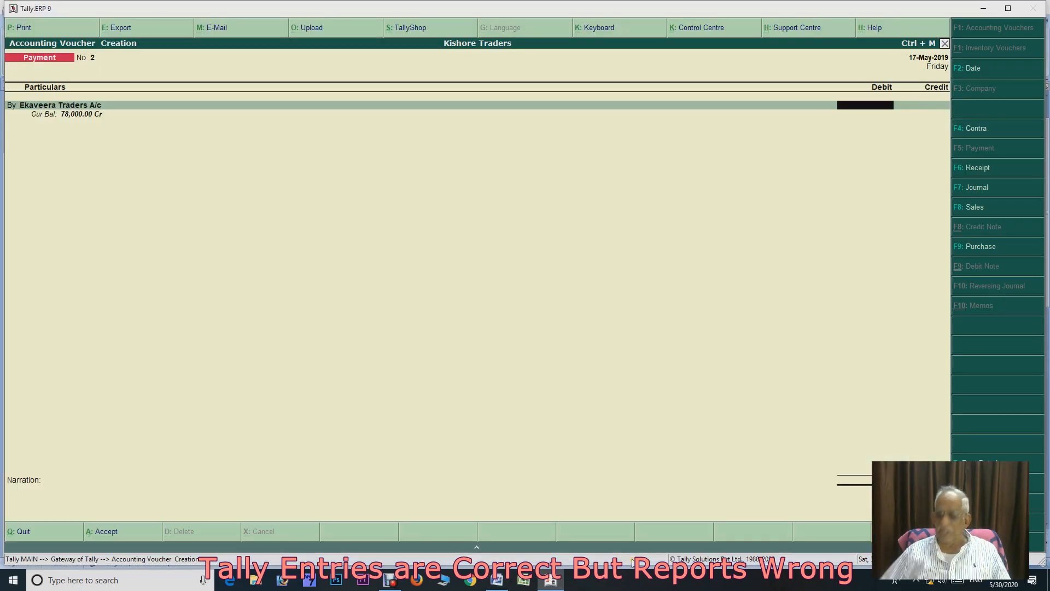
{"action": "type", "text": "75000"}
{"action": "key", "text": "Return"}
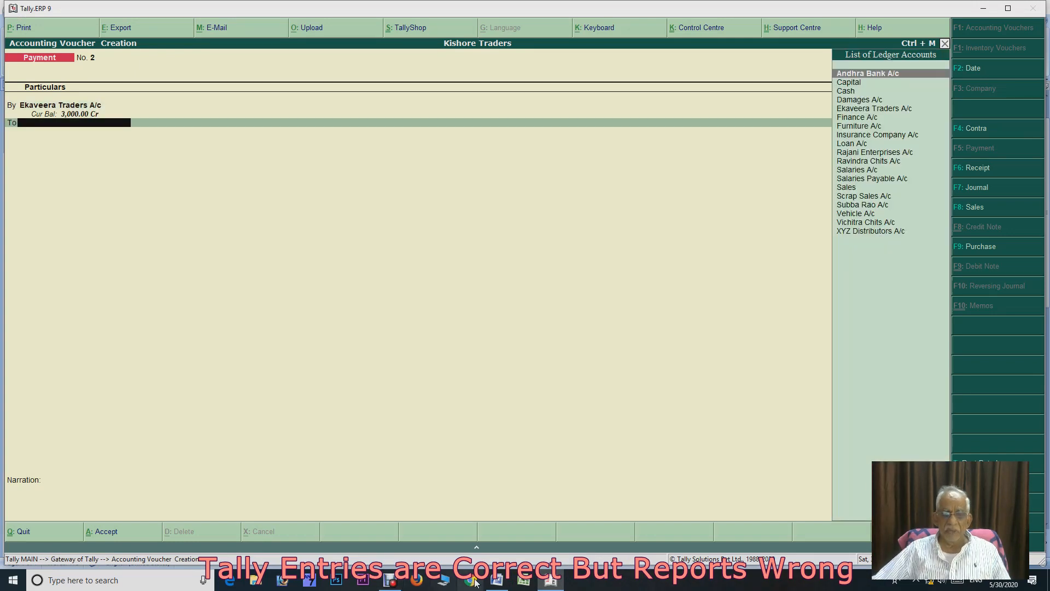
Confirm the payment mode in the Word list, credit the same amount to Andhra Bank A/c and save the Ekaveera Traders payment voucher
{"action": "left_click", "coordinate": [496, 582]}
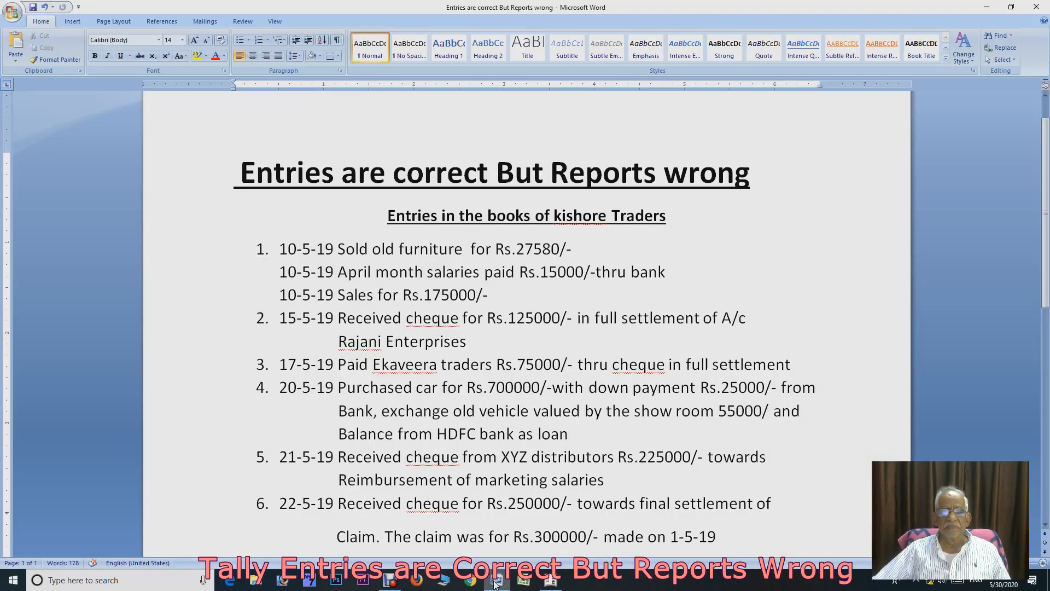
{"action": "left_click", "coordinate": [550, 582]}
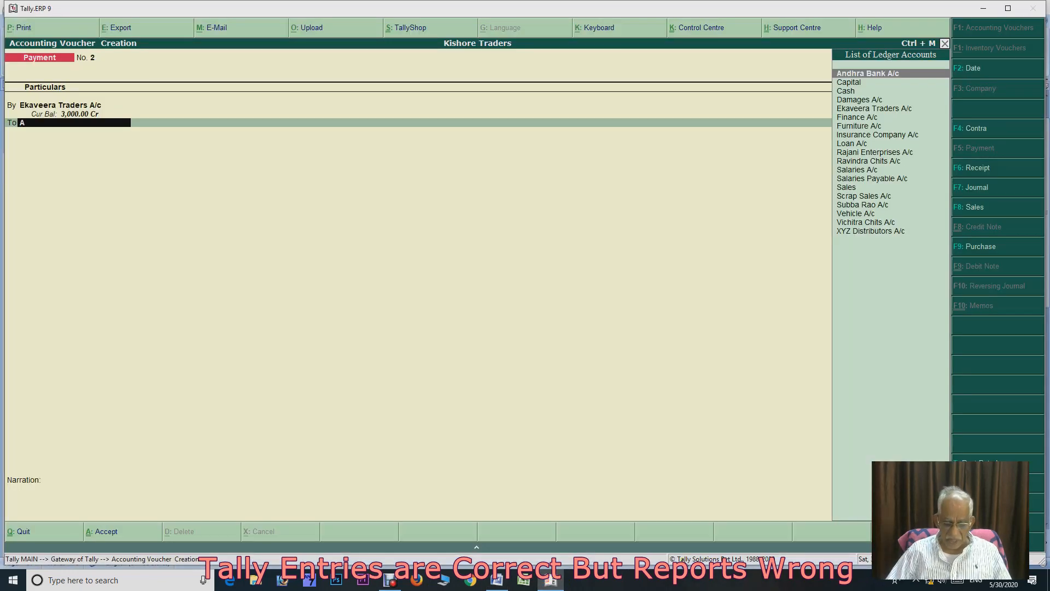
{"action": "type", "text": "ndh"}
{"action": "key", "text": "Return"}
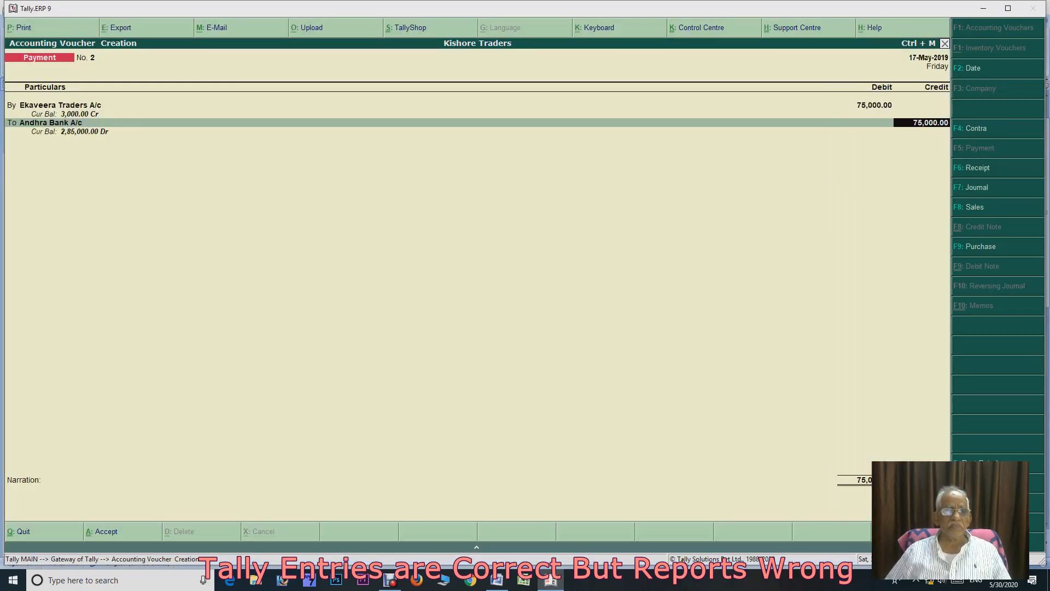
{"action": "key", "text": "ctrl+a"}
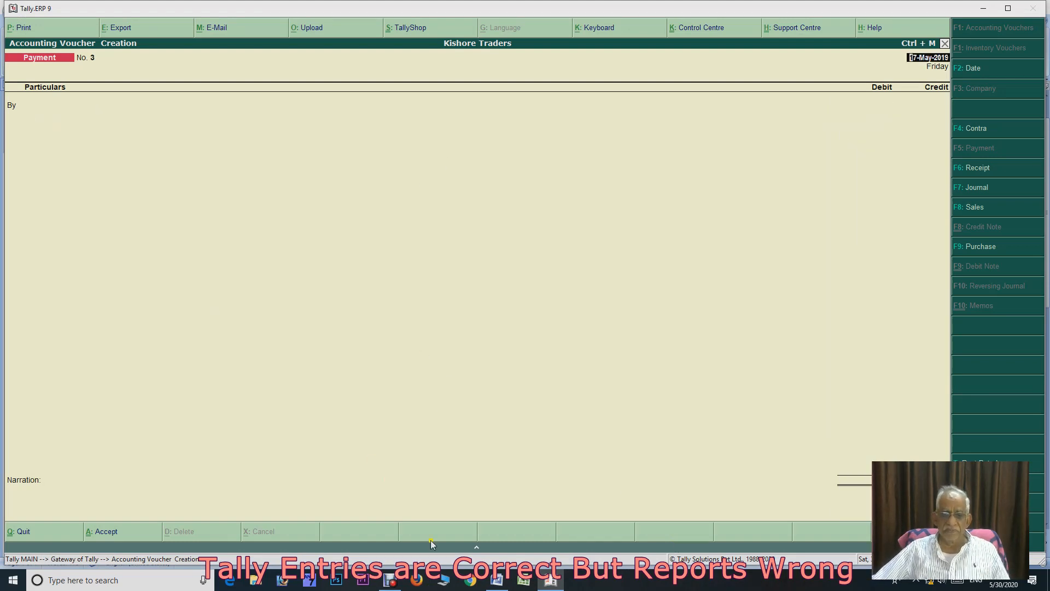
Review the 20-5-19 car purchase in the Word list and date the new payment voucher 20-May-2019 in Tally
{"action": "left_click", "coordinate": [497, 581]}
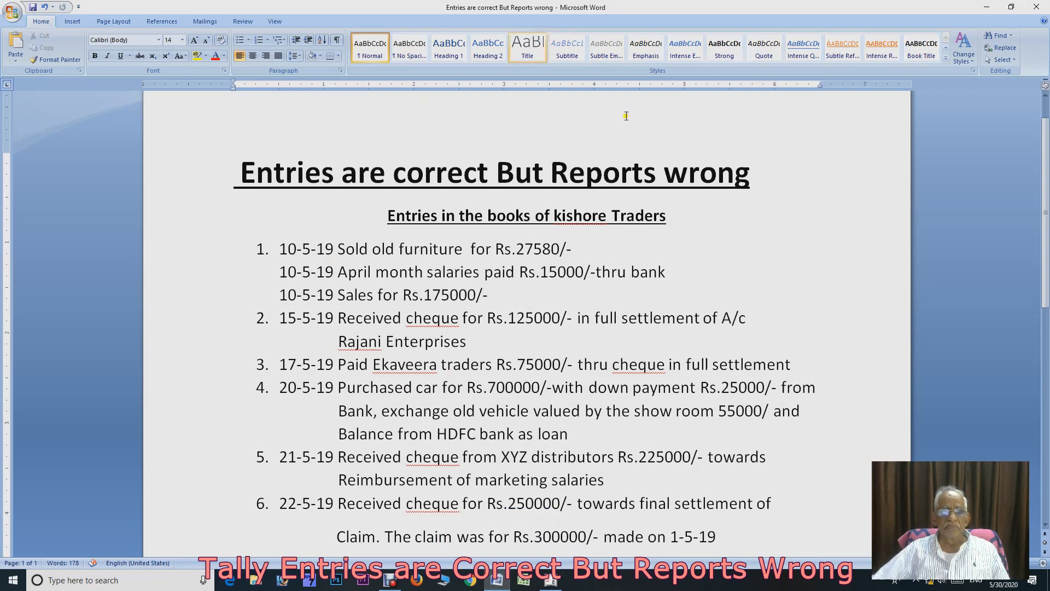
{"action": "scroll", "coordinate": [633, 225], "scroll_direction": "down", "scroll_amount": 2}
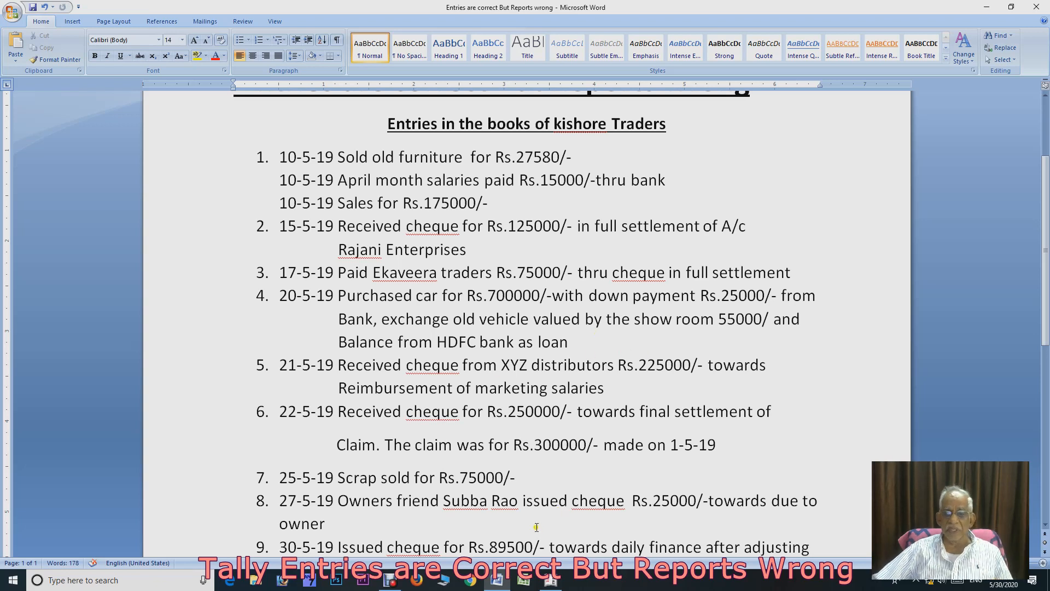
{"action": "left_click", "coordinate": [551, 583]}
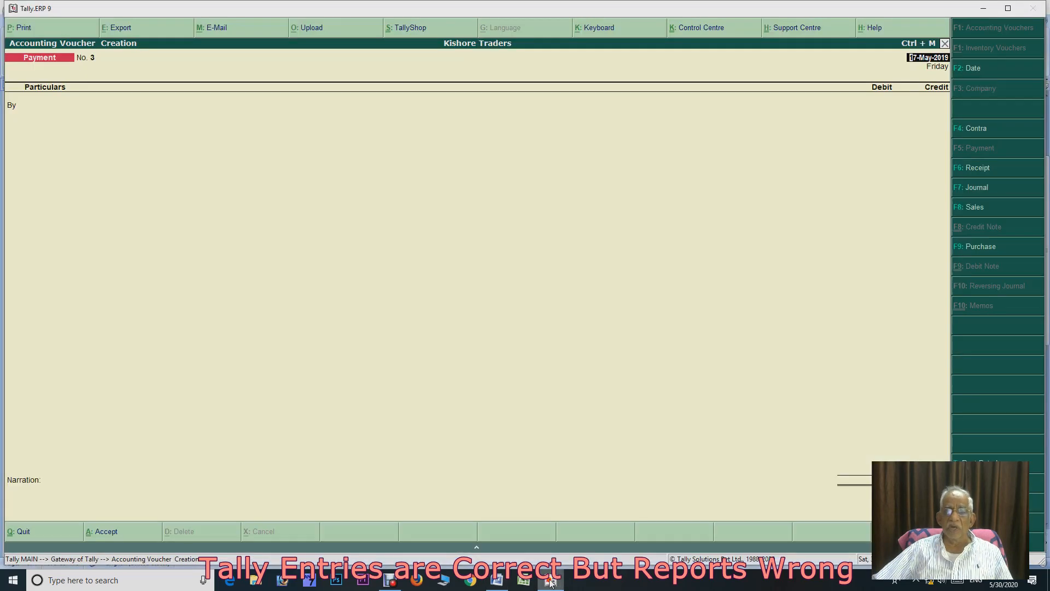
{"action": "key", "text": "F2"}
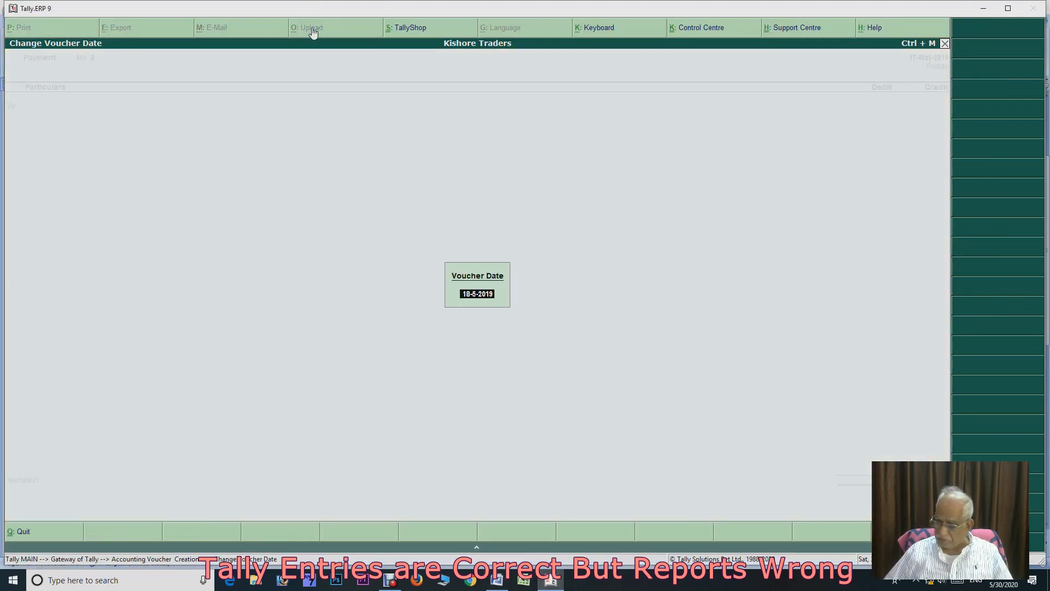
{"action": "type", "text": "20"}
{"action": "key", "text": "Return"}
{"action": "key", "text": "Return"}
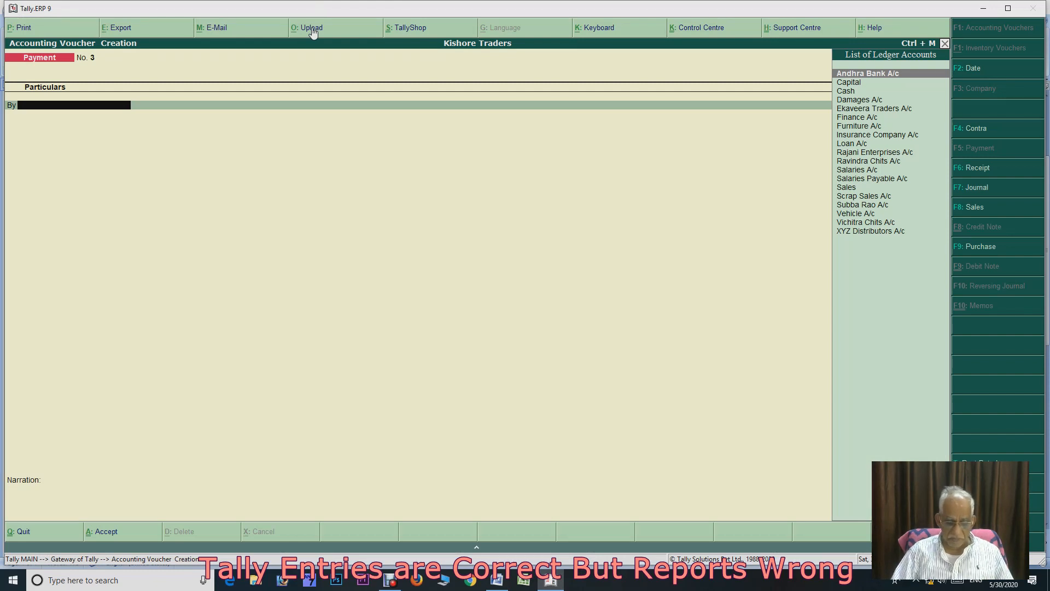
Create a Car A/c ledger under Fixed Assets from the payment voucher and debit it with 700000
{"action": "type", "text": "ca"}
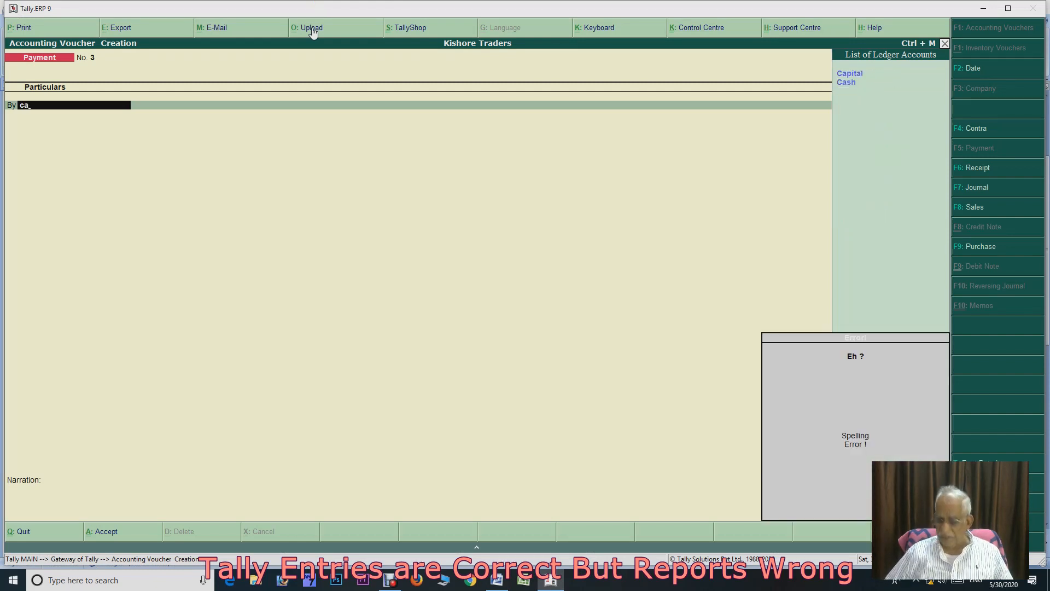
{"action": "key", "text": "alt+c"}
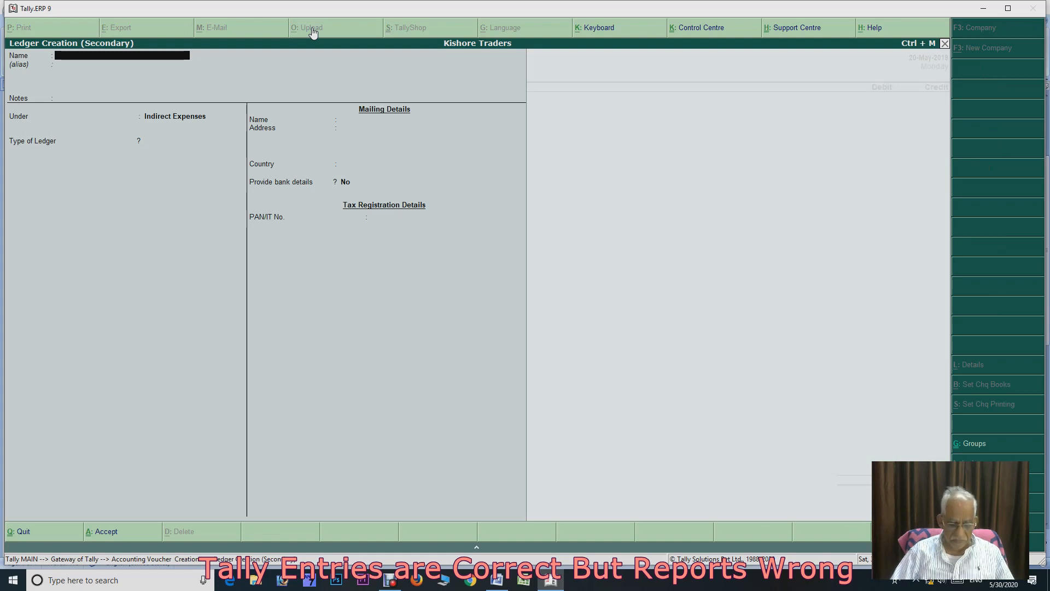
{"action": "type", "text": "Car A/c"}
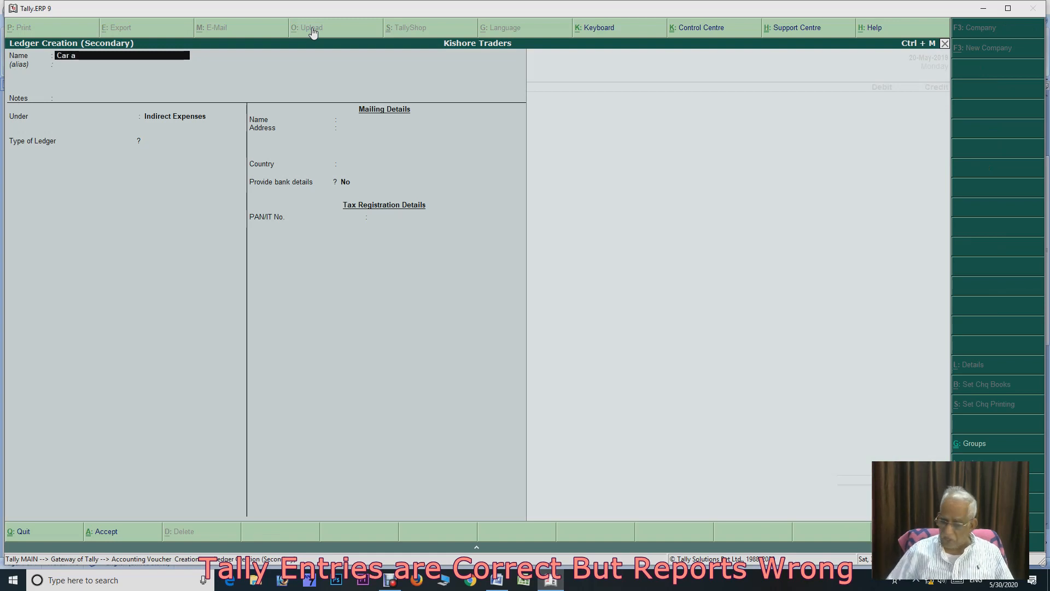
{"action": "key", "text": "Return"}
{"action": "key", "text": "Return"}
{"action": "key", "text": "Return"}
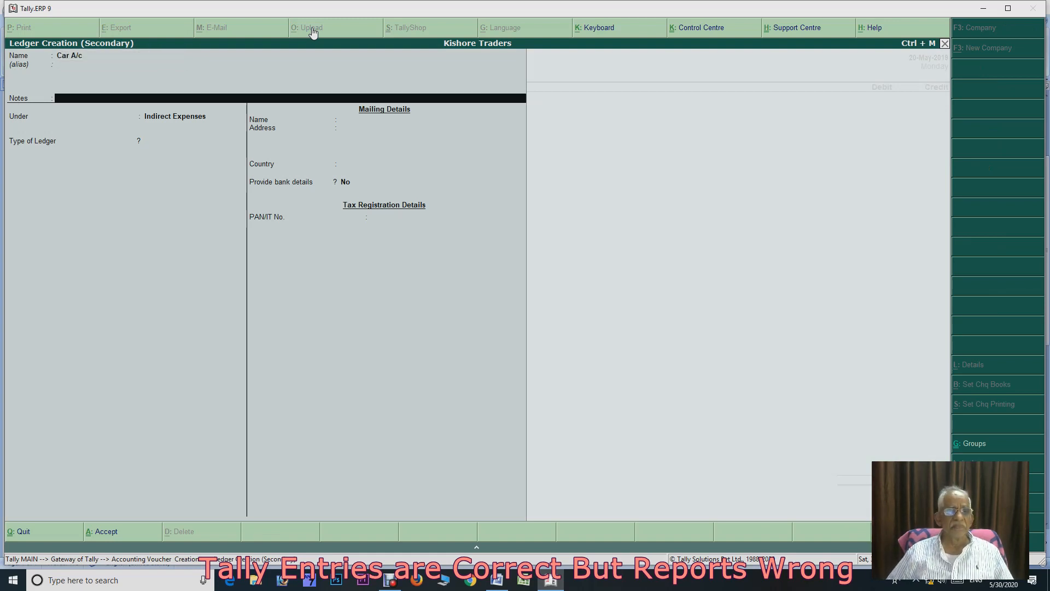
{"action": "type", "text": "f"}
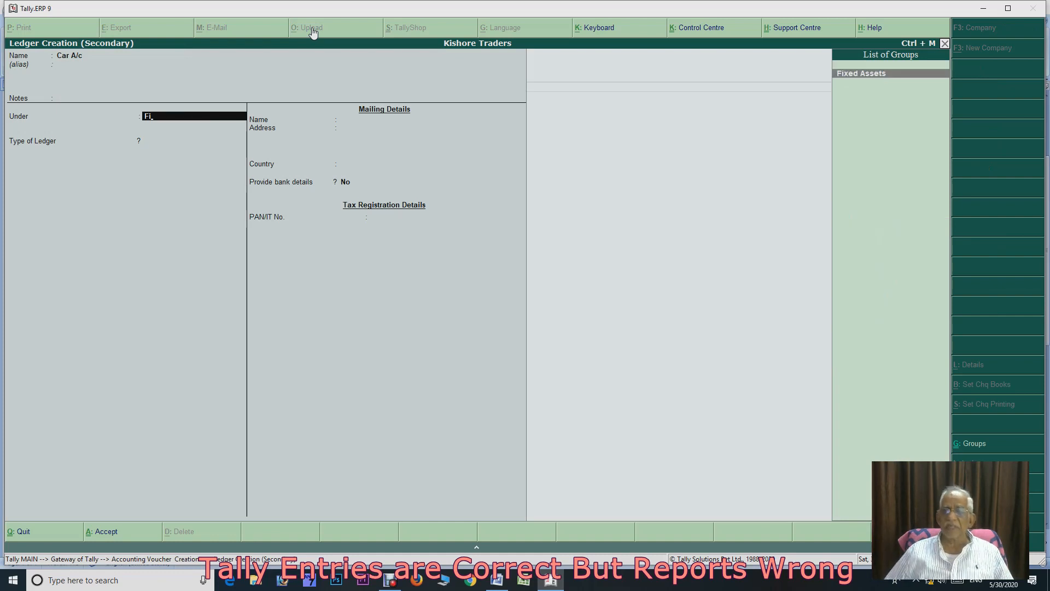
{"action": "key", "text": "Return"}
{"action": "key", "text": "ctrl+a"}
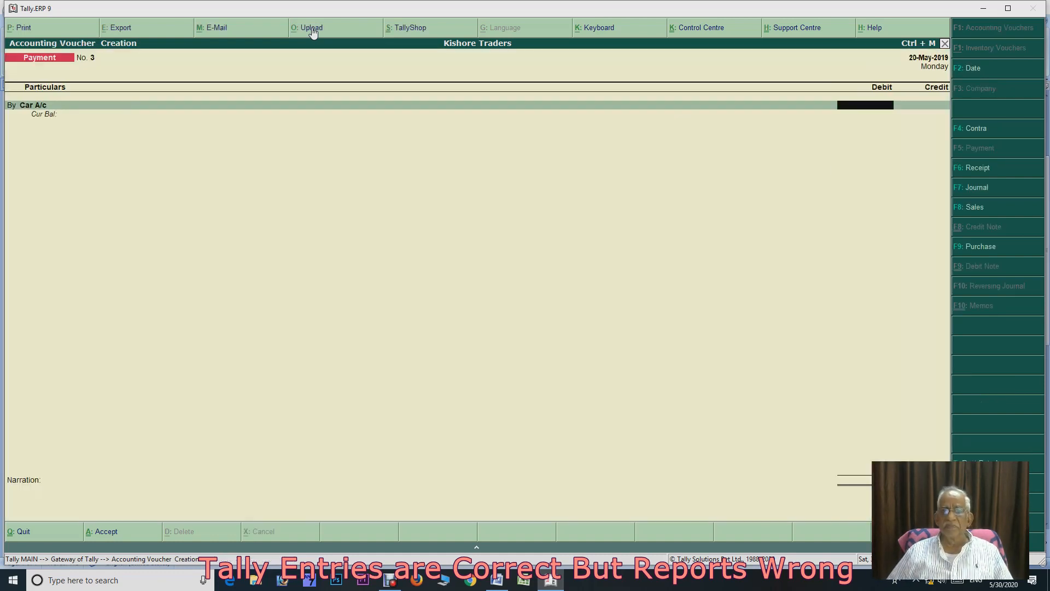
{"action": "type", "text": "700000"}
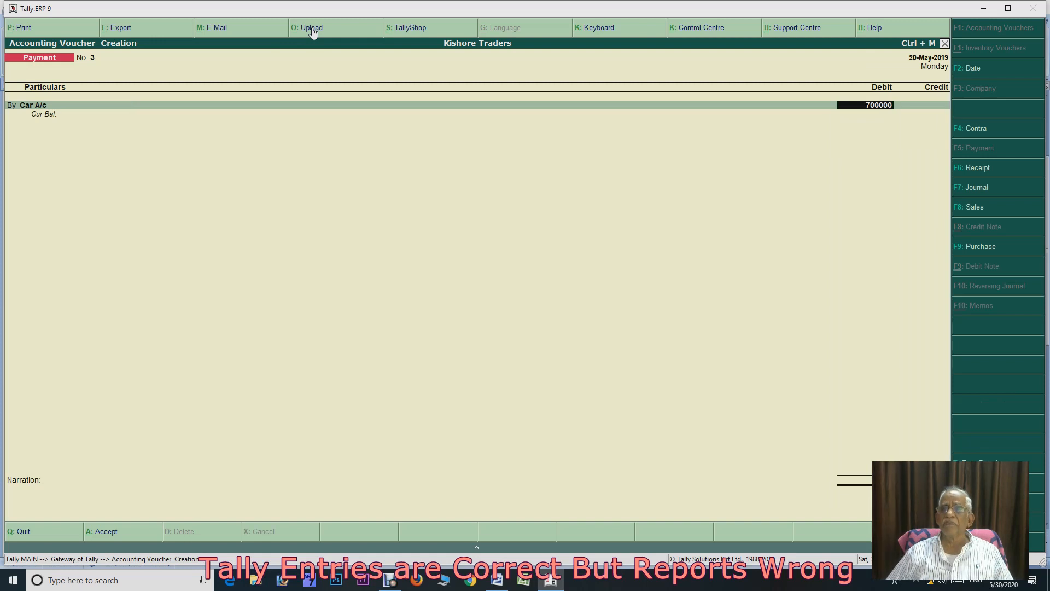
{"action": "key", "text": "Return"}
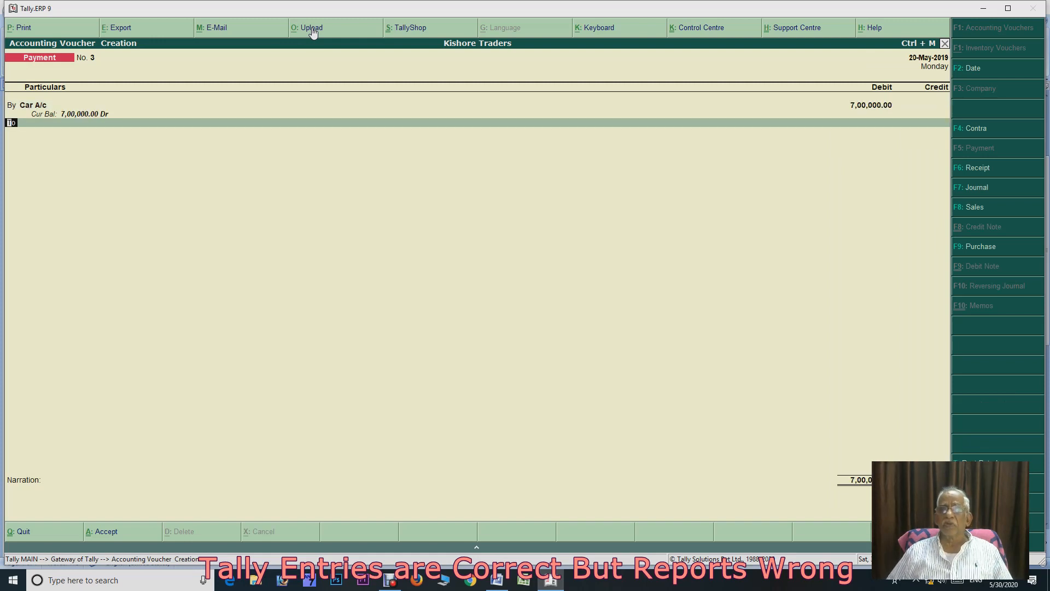
Check the car's down payment in the Word list and credit Andhra Bank A/c with 25000, accepting the cheque bank allocation
{"action": "key", "text": "Return"}
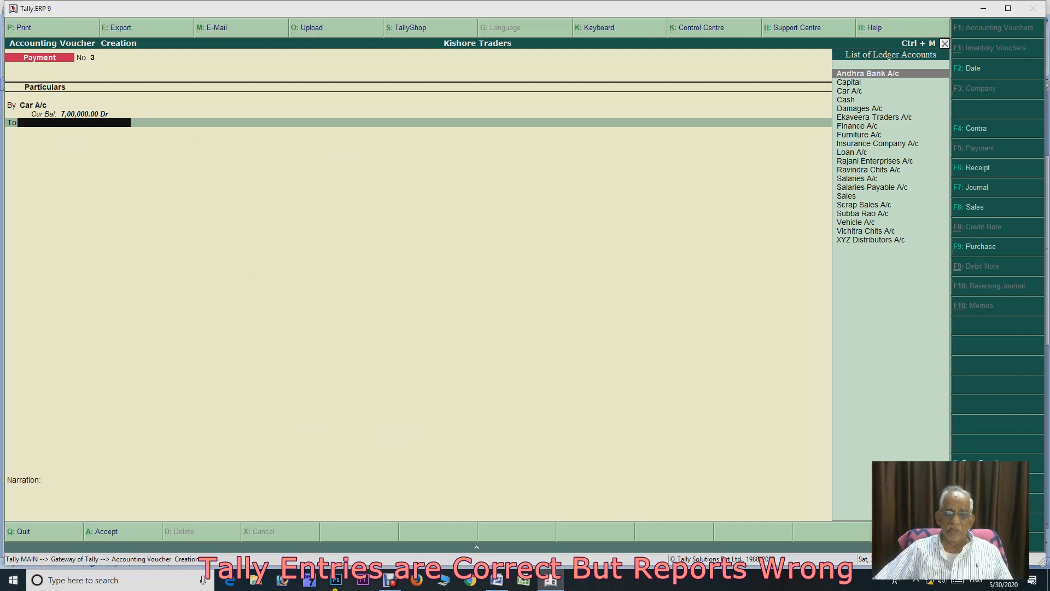
{"action": "left_click", "coordinate": [498, 580]}
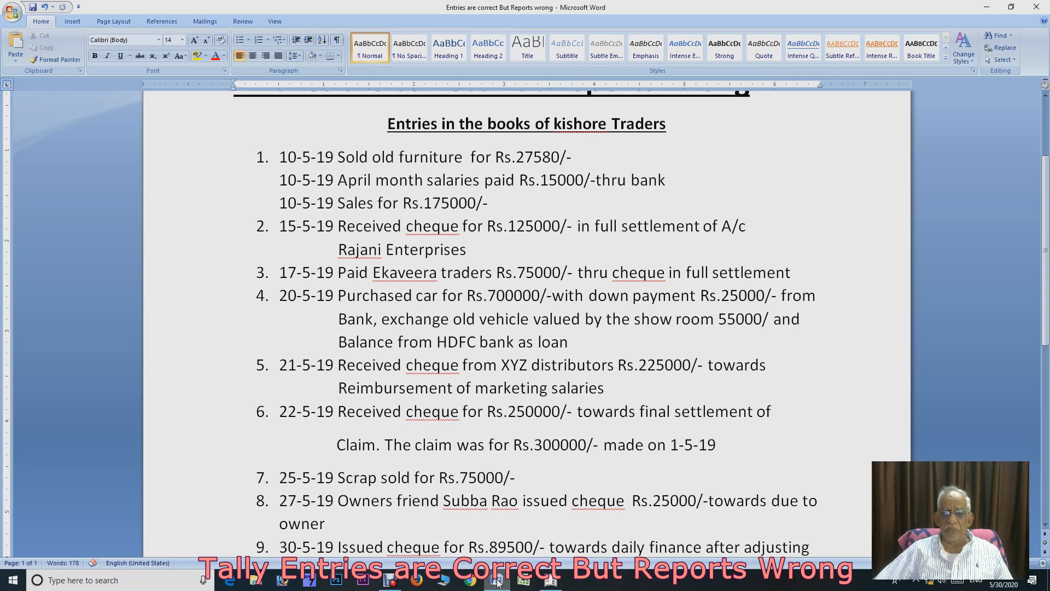
{"action": "left_click", "coordinate": [498, 582]}
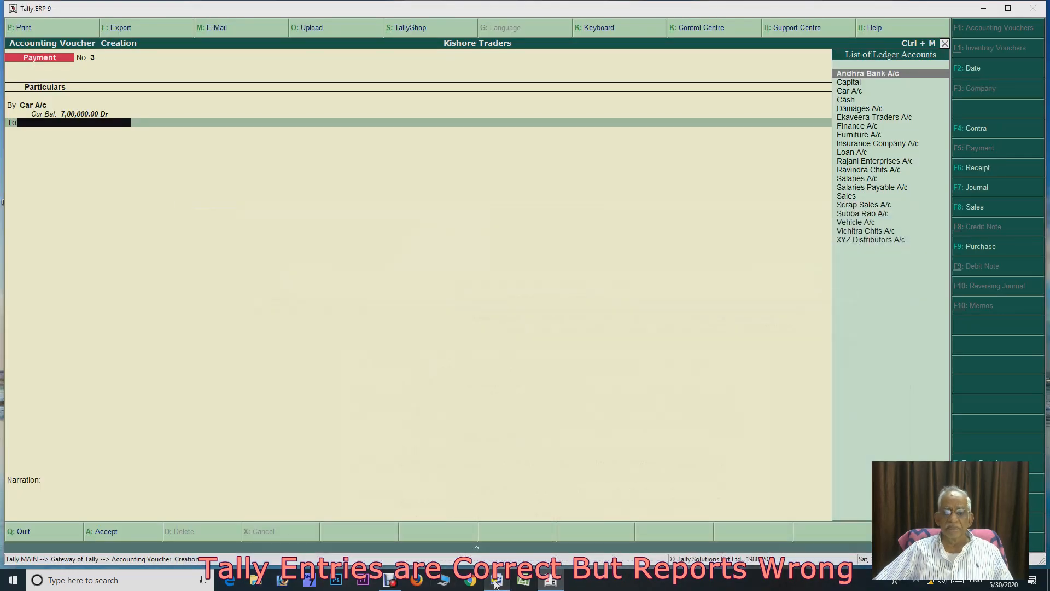
{"action": "left_click", "coordinate": [552, 582]}
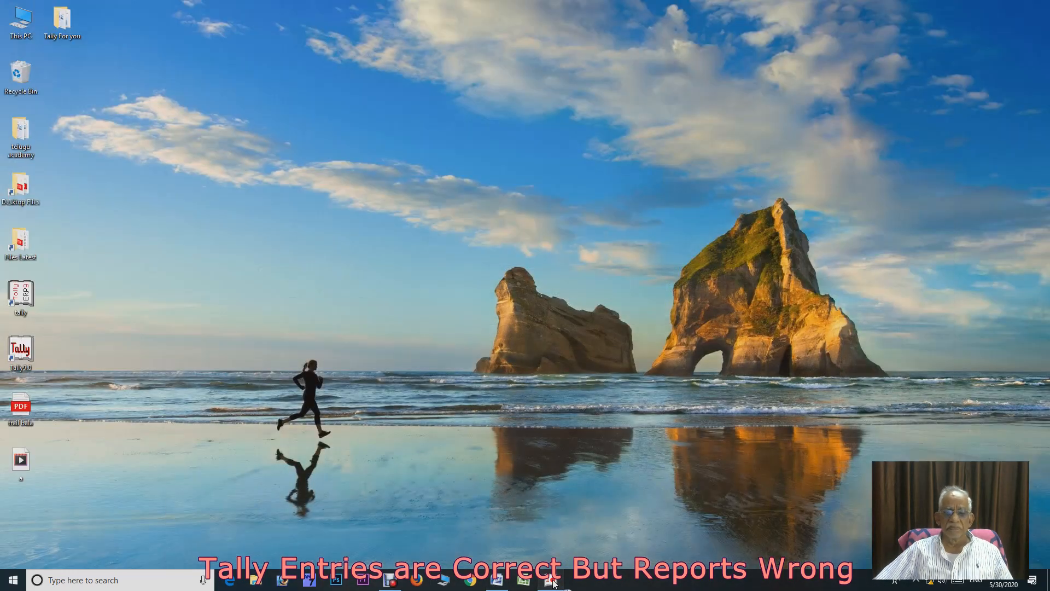
{"action": "left_click", "coordinate": [552, 582]}
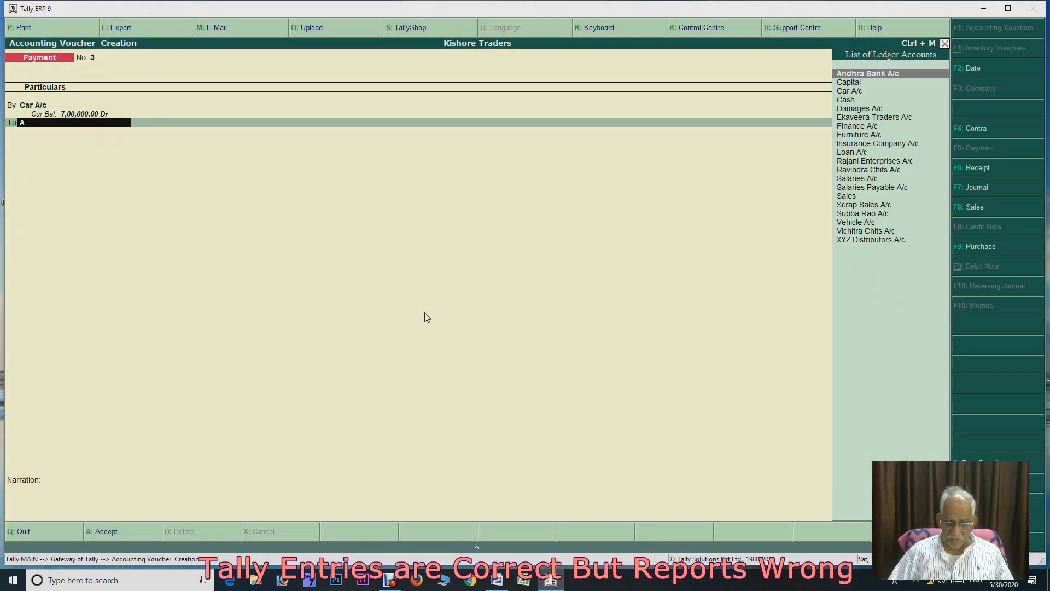
{"action": "type", "text": "And"}
{"action": "key", "text": "Return"}
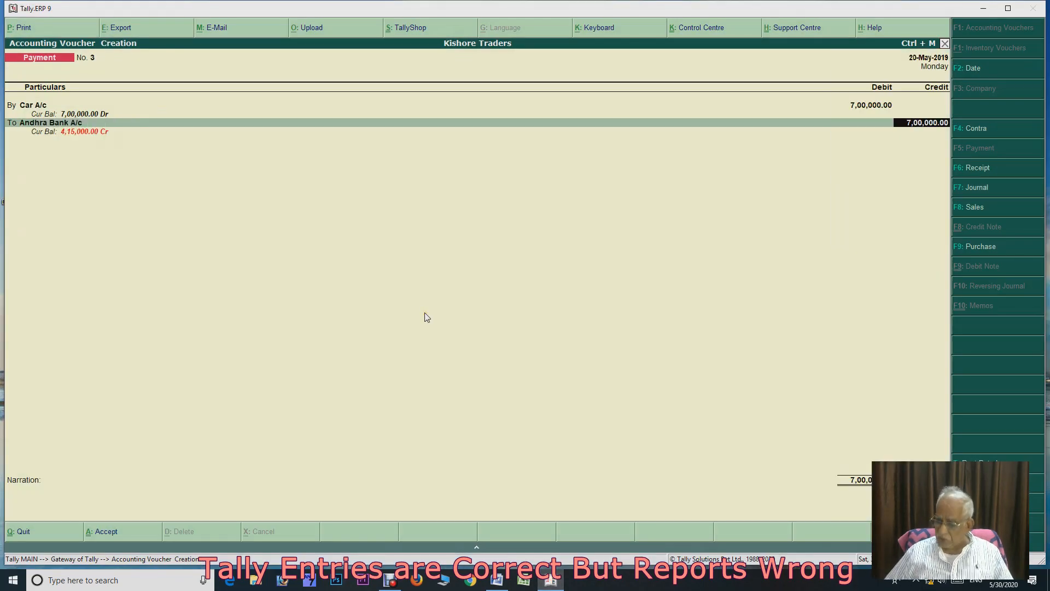
{"action": "type", "text": "25000"}
{"action": "key", "text": "Return"}
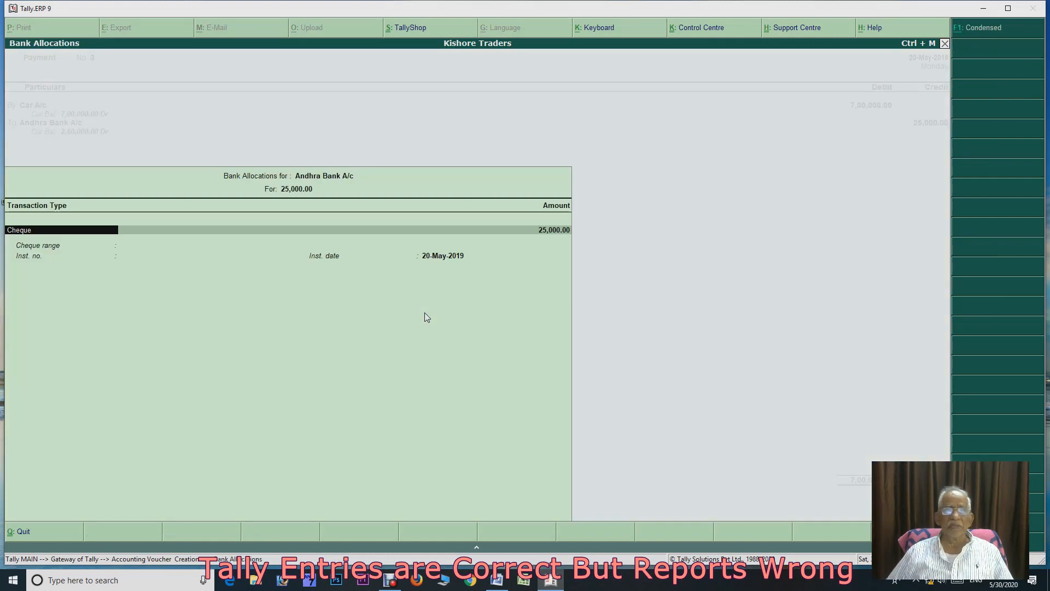
{"action": "key", "text": "Return"}
{"action": "key", "text": "Return"}
{"action": "key", "text": "Return"}
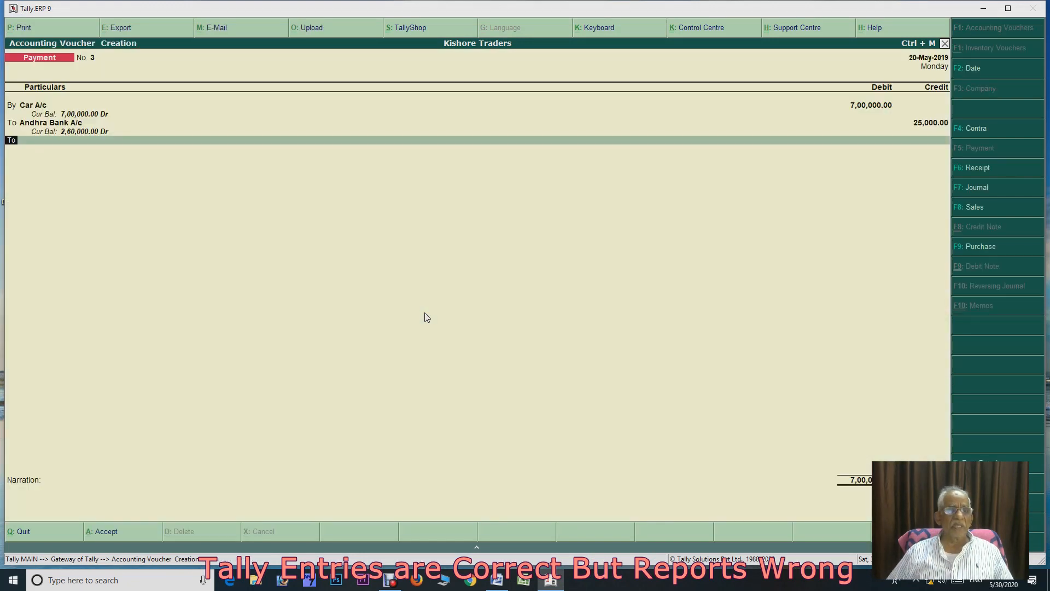
Check the old vehicle's exchange value in the Word list and credit Vehicle A/c with 55000
{"action": "key", "text": "Return"}
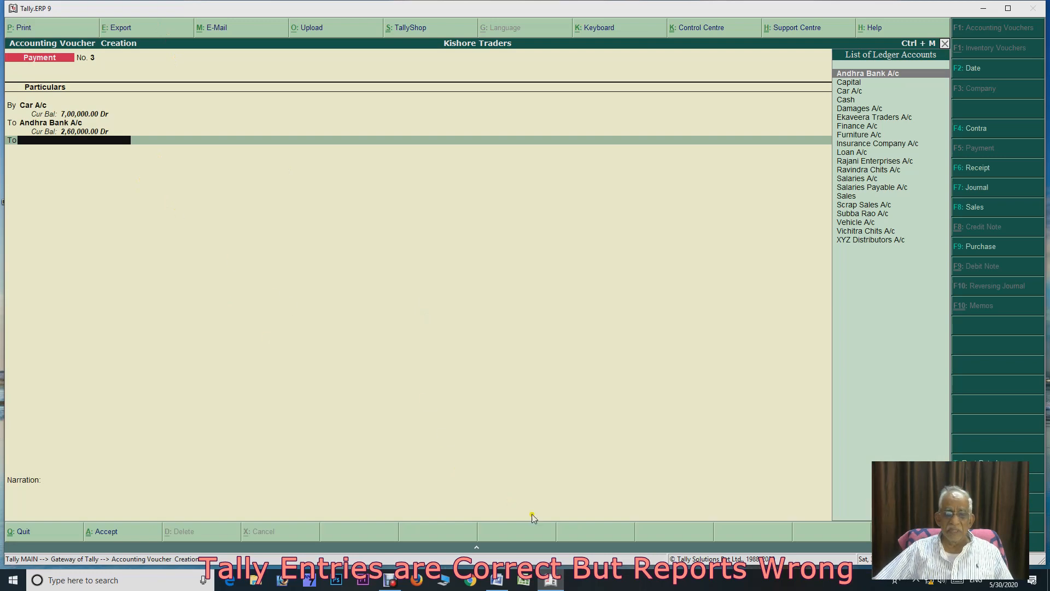
{"action": "left_click", "coordinate": [499, 581]}
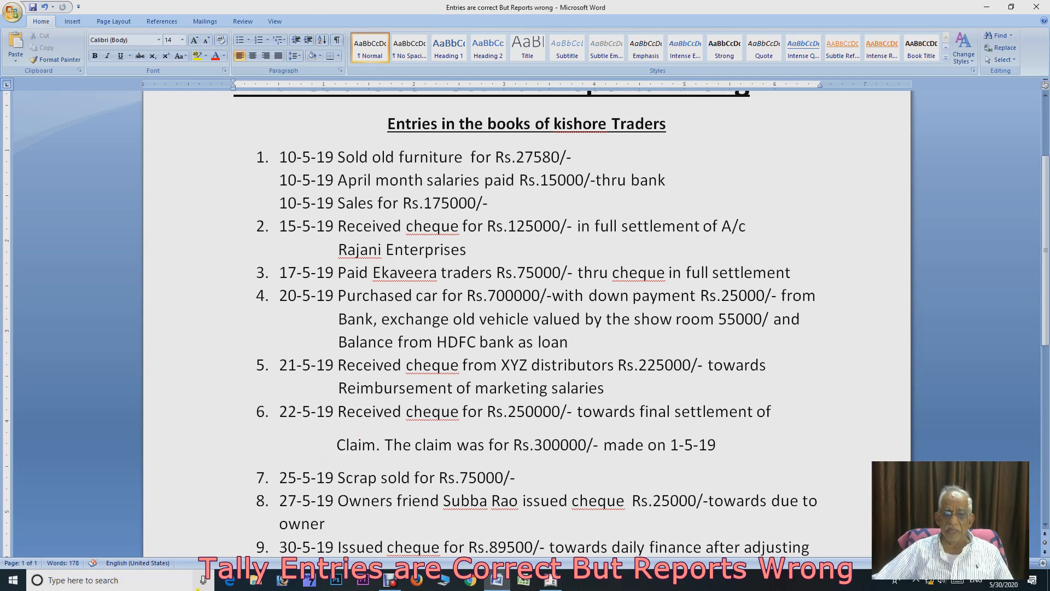
{"action": "left_click", "coordinate": [551, 579]}
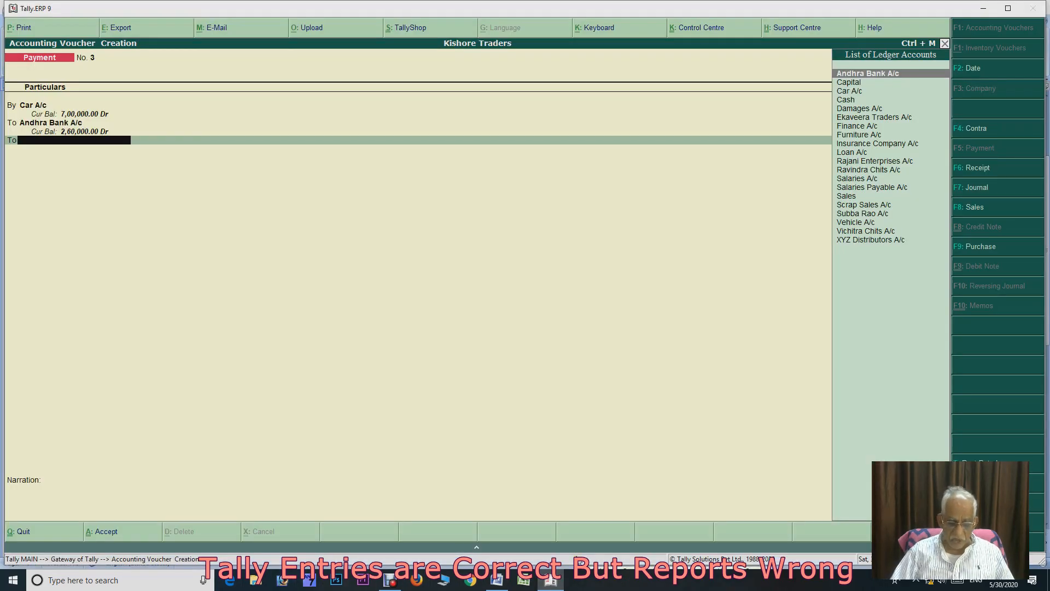
{"action": "type", "text": "Vehicl"}
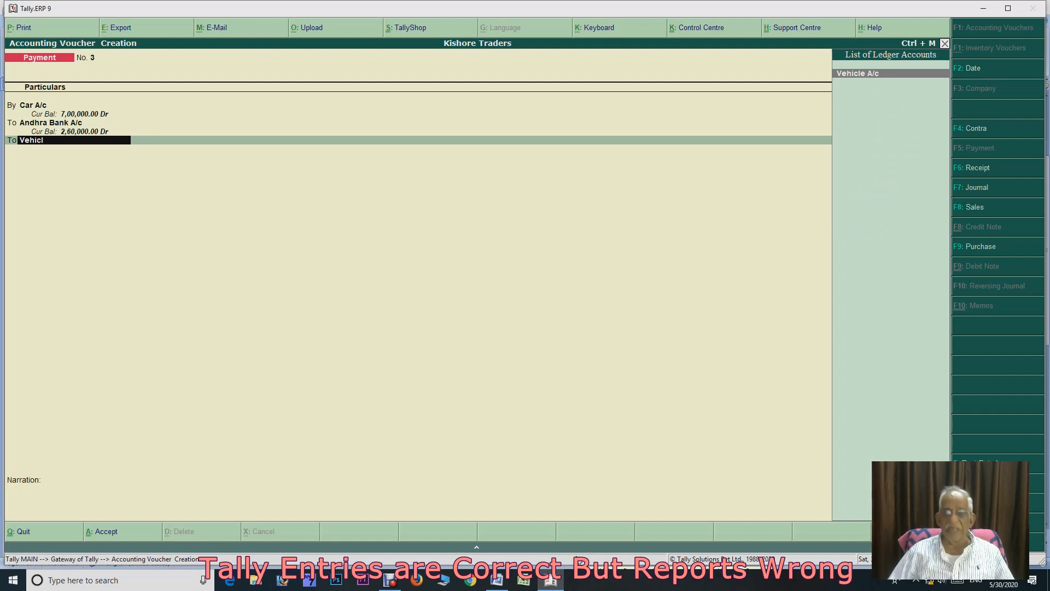
{"action": "key", "text": "Return"}
{"action": "type", "text": "55000"}
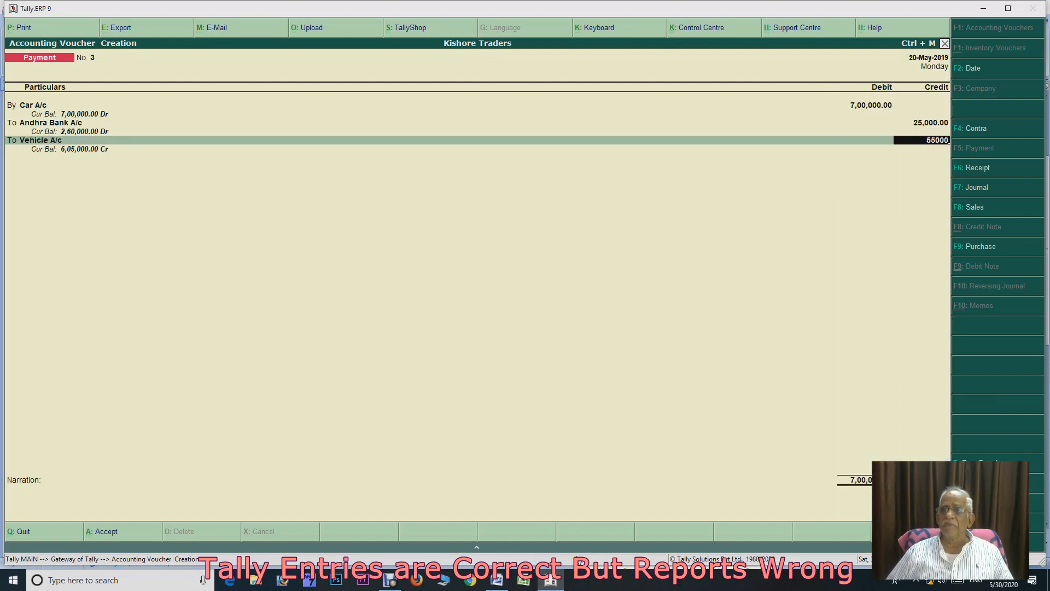
{"action": "key", "text": "Return"}
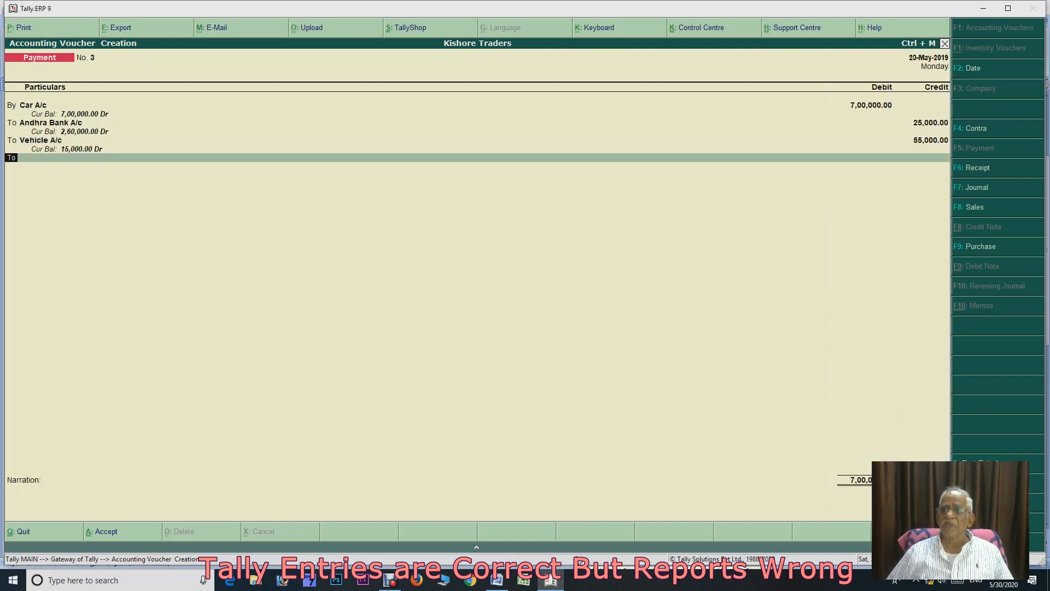
After checking the Word list, credit the remaining 6,20,000 to a new Hdfsc Loan A/c ledger under Unsecured Loans and save the voucher
{"action": "key", "text": "Return"}
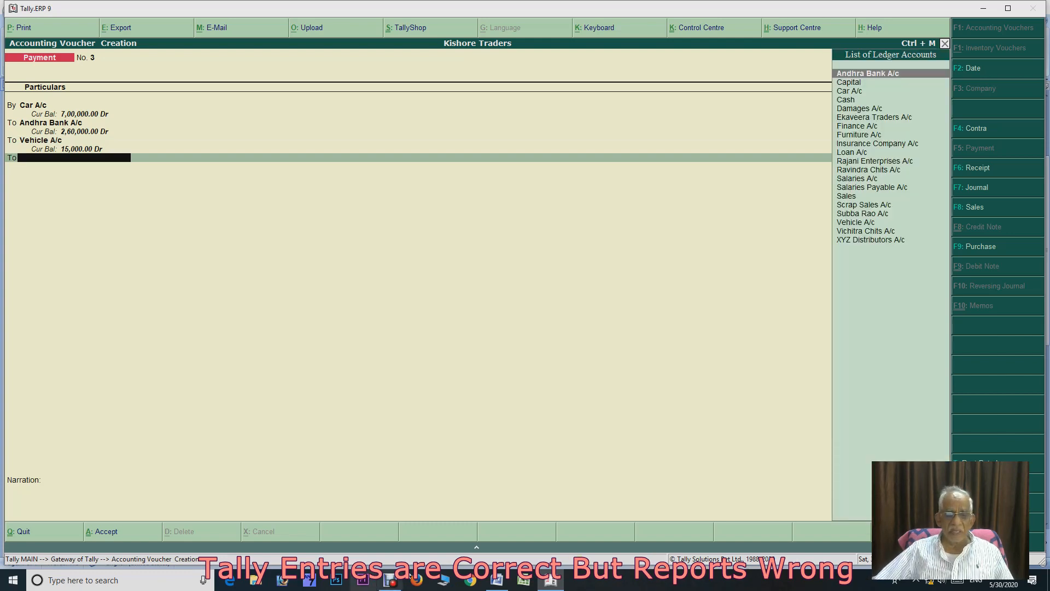
{"action": "left_click", "coordinate": [498, 584]}
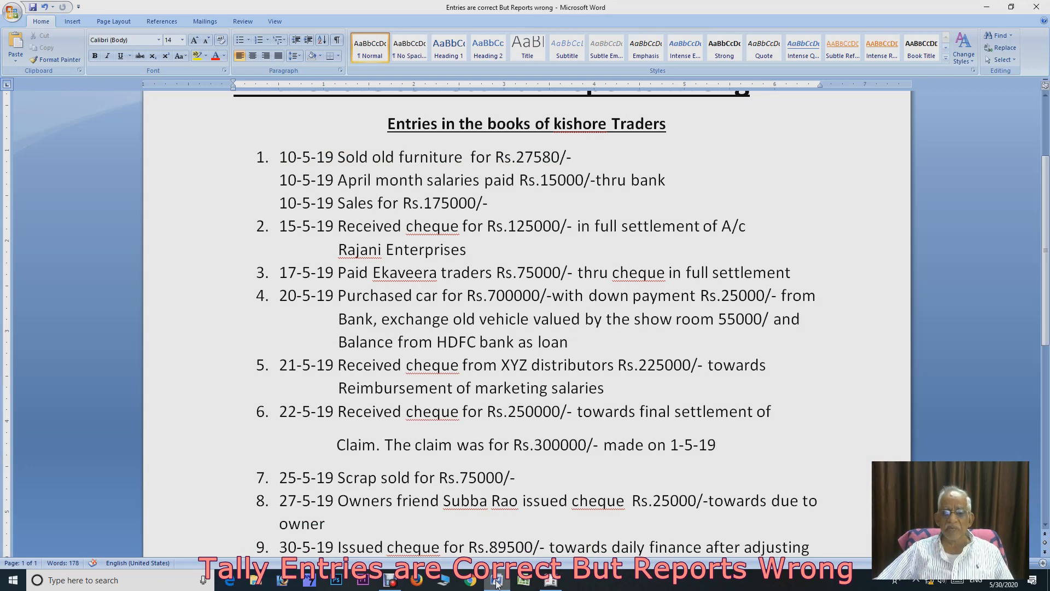
{"action": "left_click", "coordinate": [557, 582]}
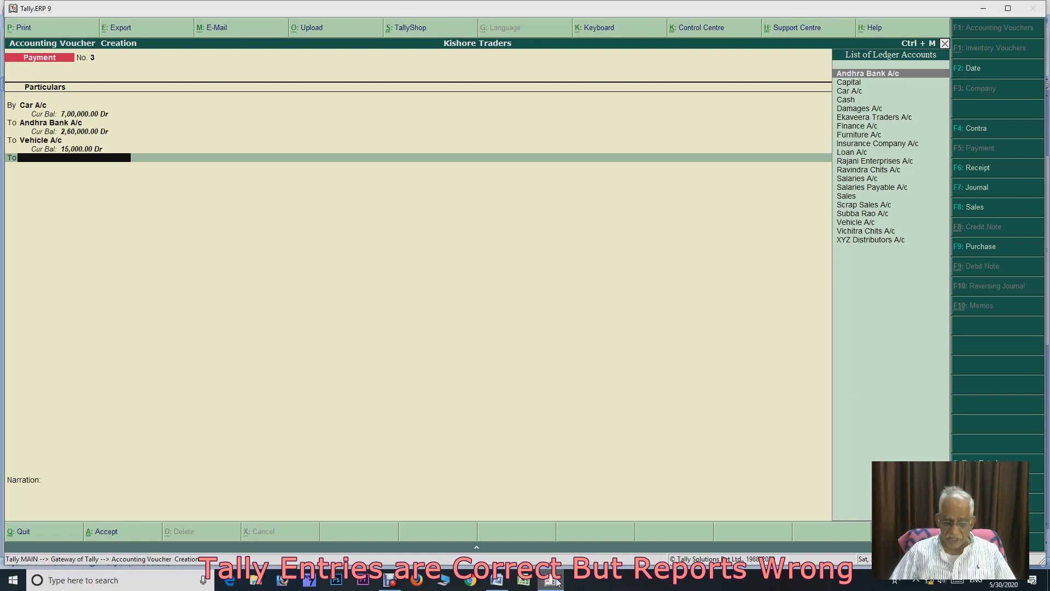
{"action": "key", "text": "alt+c"}
{"action": "type", "text": "Hdfs"}
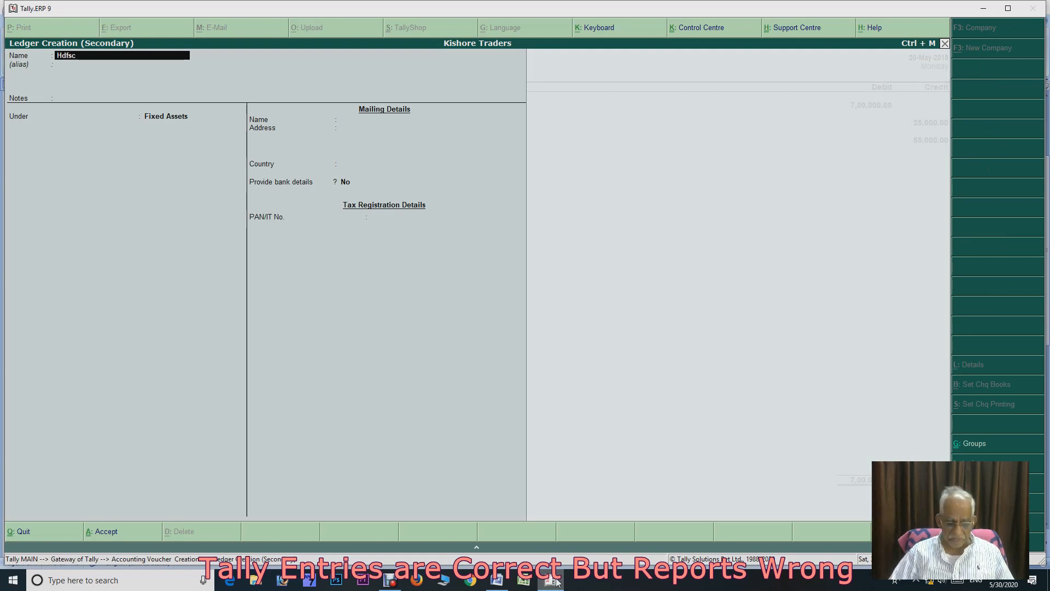
{"action": "type", "text": "c Loab"}
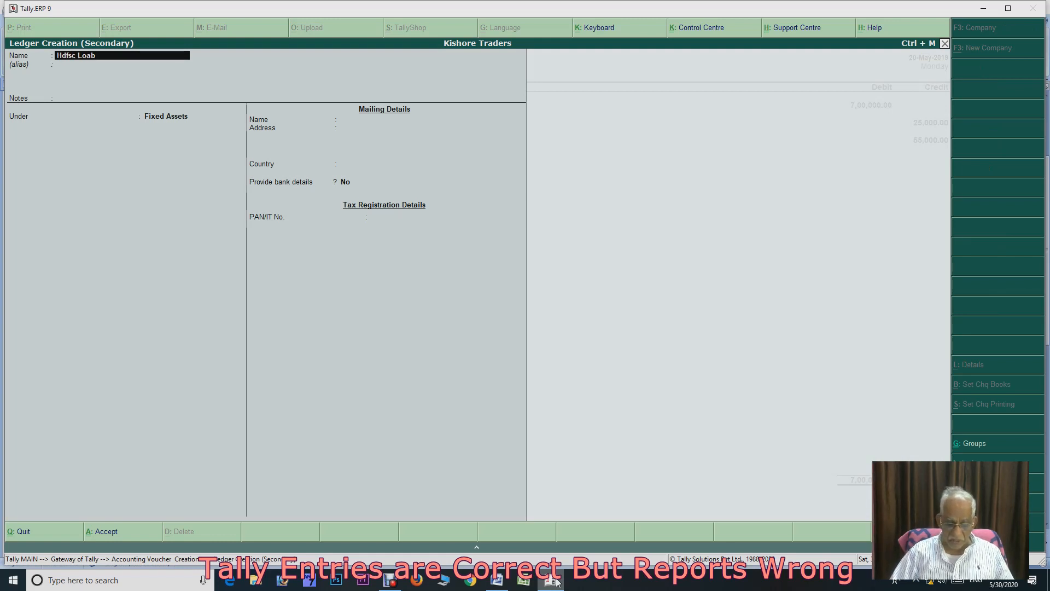
{"action": "type", "text": " A/c"}
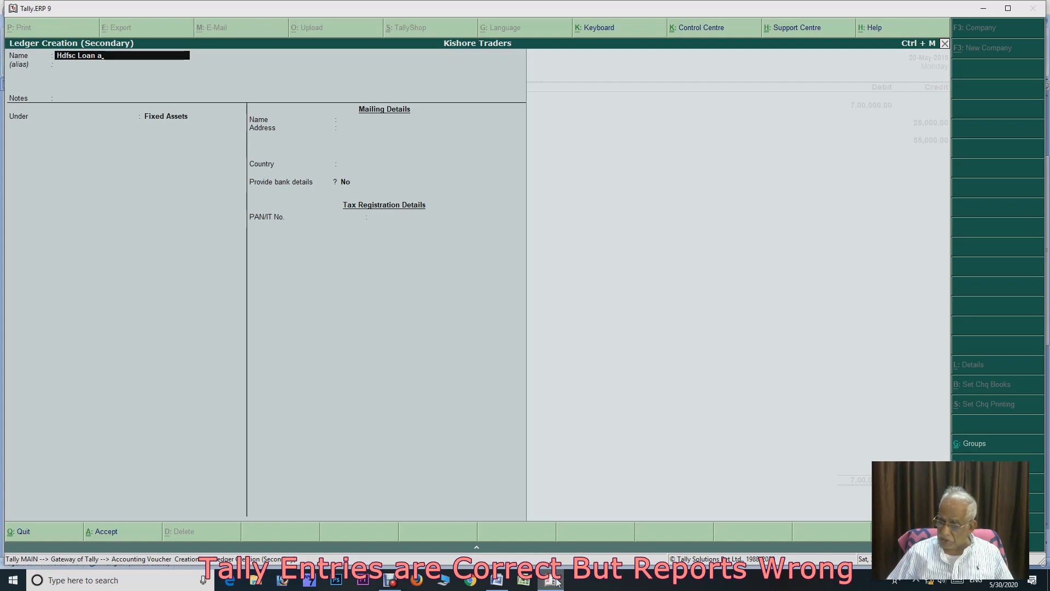
{"action": "key", "text": "Return"}
{"action": "key", "text": "Return"}
{"action": "key", "text": "Return"}
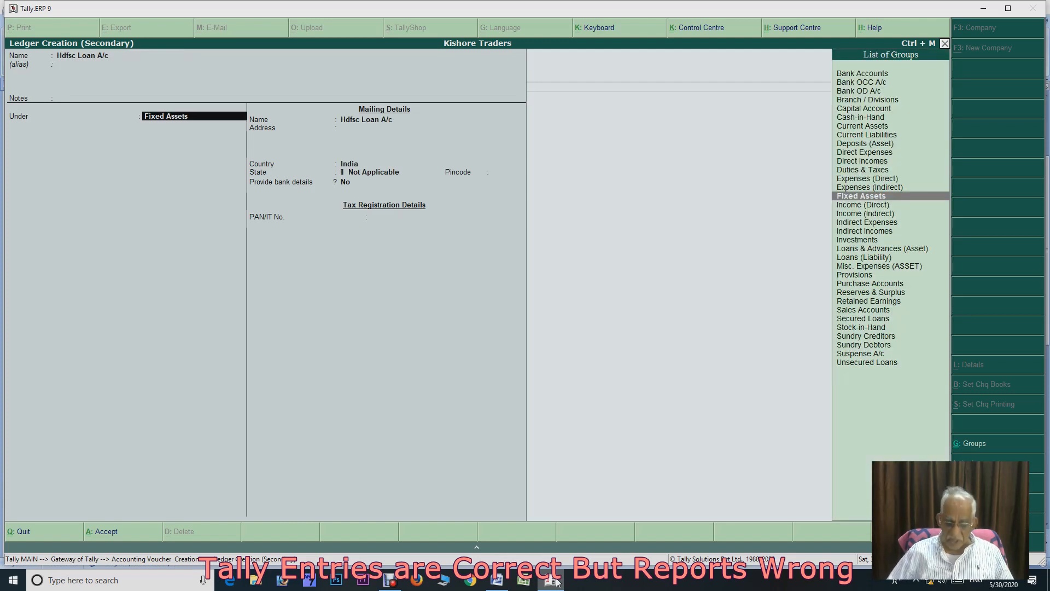
{"action": "type", "text": "Uns"}
{"action": "key", "text": "Return"}
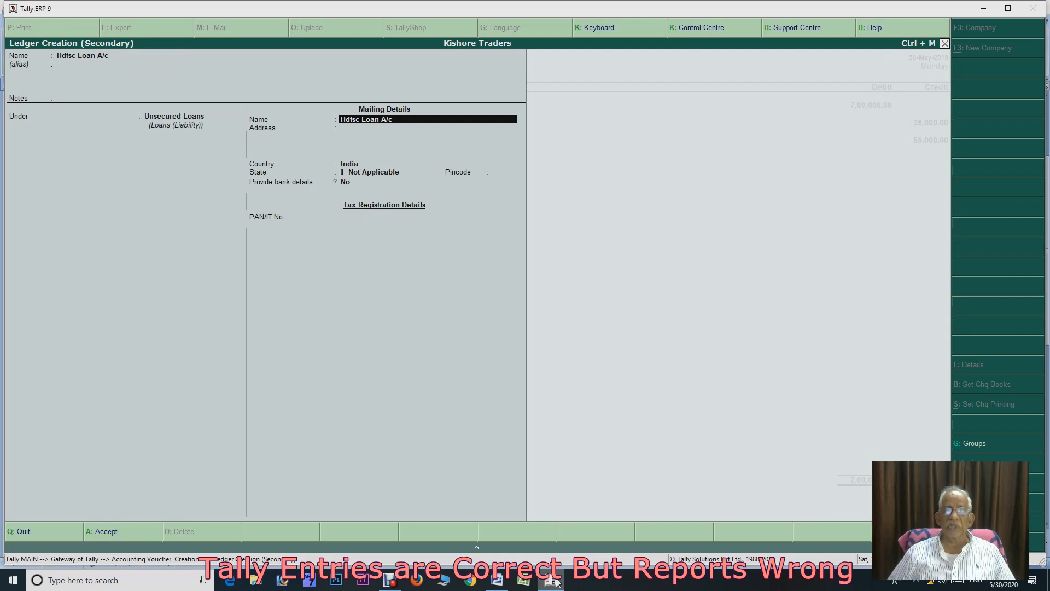
{"action": "key", "text": "ctrl+a"}
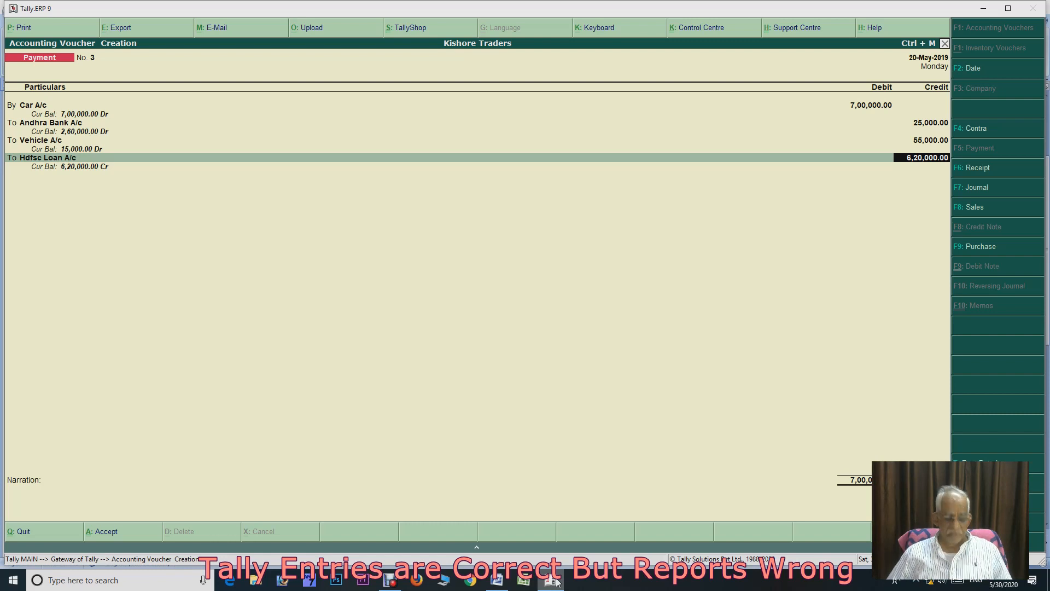
{"action": "key", "text": "ctrl+a"}
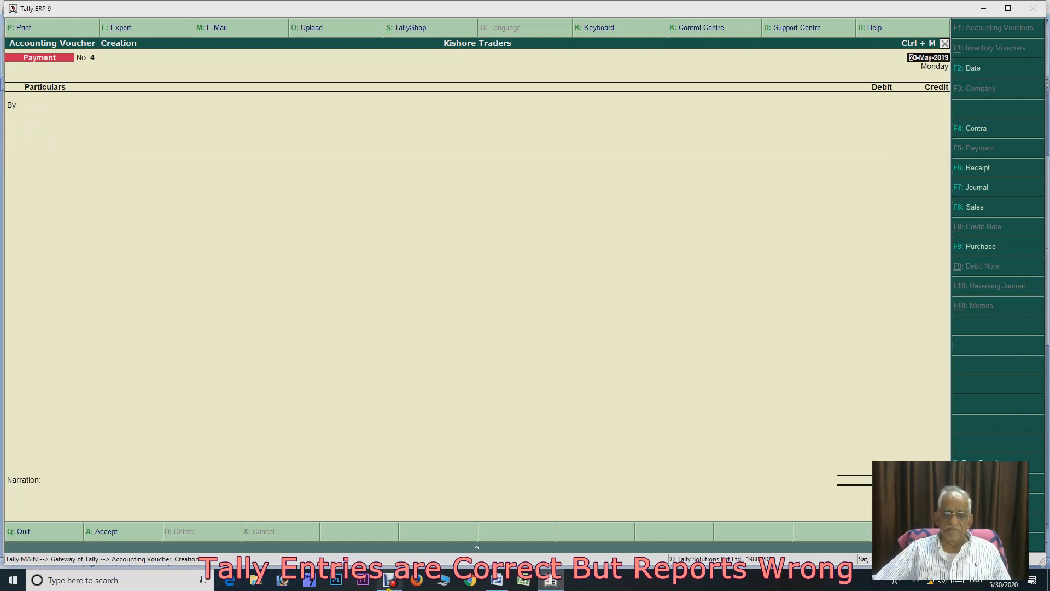
Check the 21-5-19 entry in the Word list, set the voucher date to 21-May-2019 and start a receipt voucher in Tally
{"action": "left_click", "coordinate": [496, 581]}
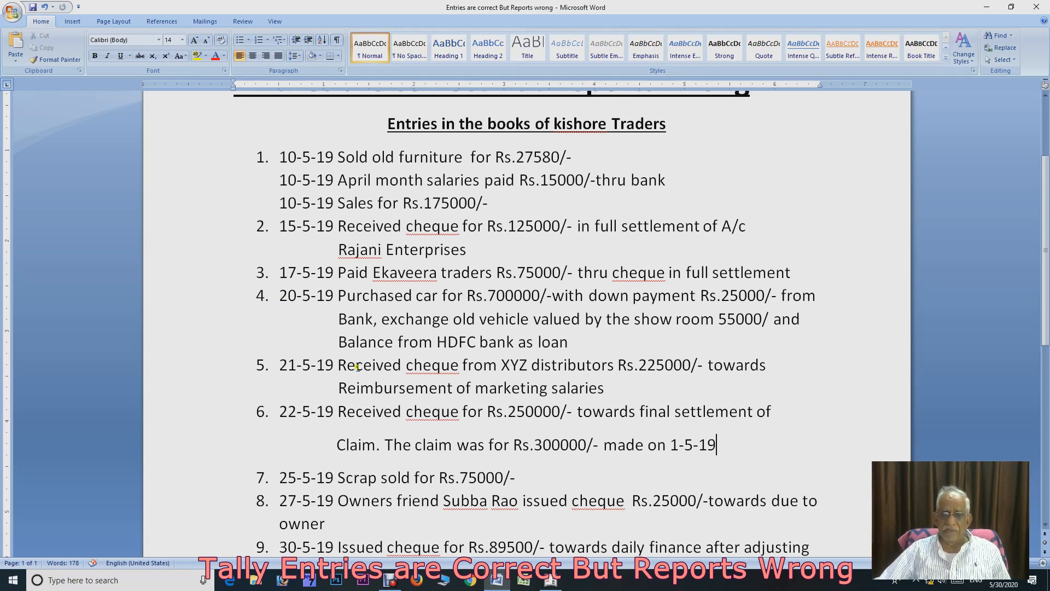
{"action": "left_click", "coordinate": [551, 580]}
{"action": "key", "text": "F2"}
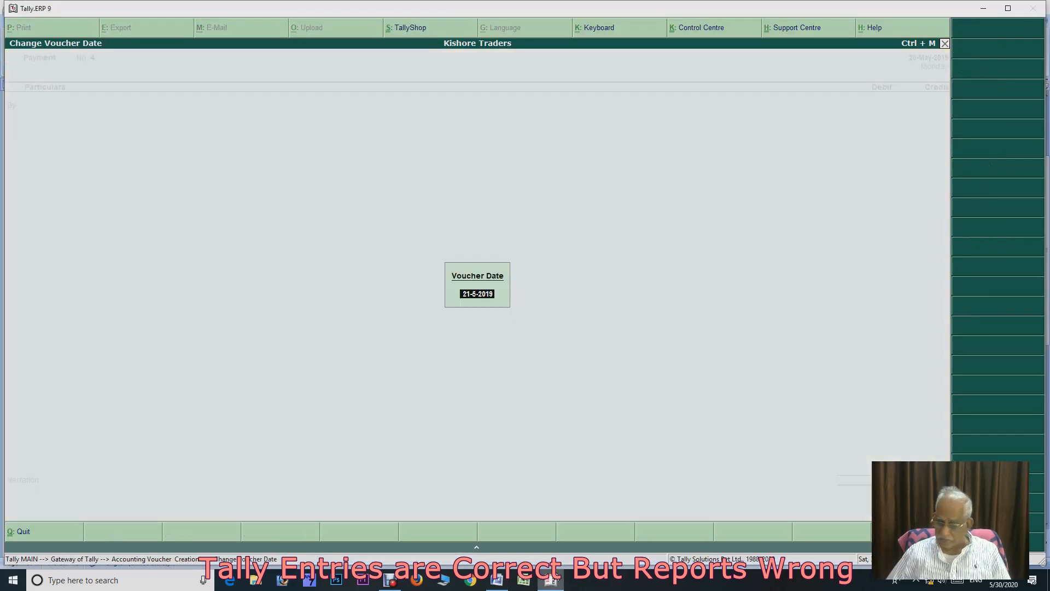
{"action": "type", "text": "21"}
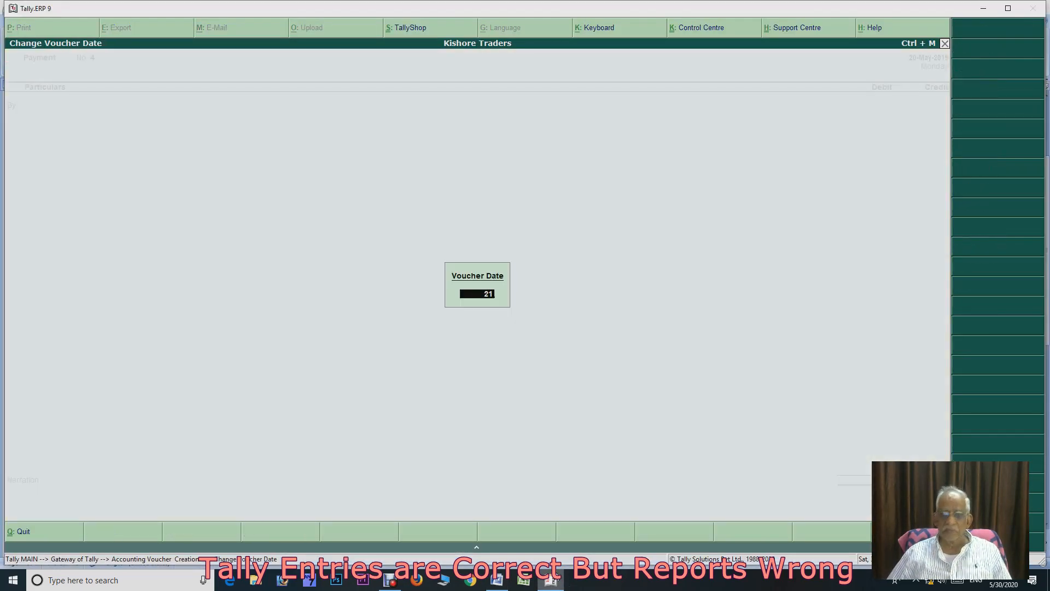
{"action": "key", "text": "Return"}
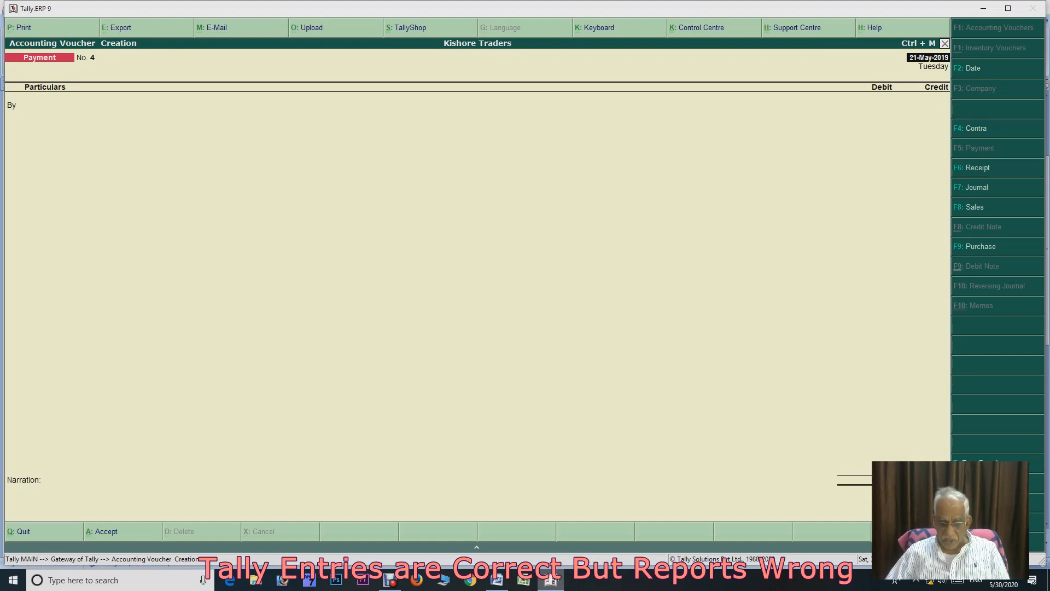
{"action": "key", "text": "F6"}
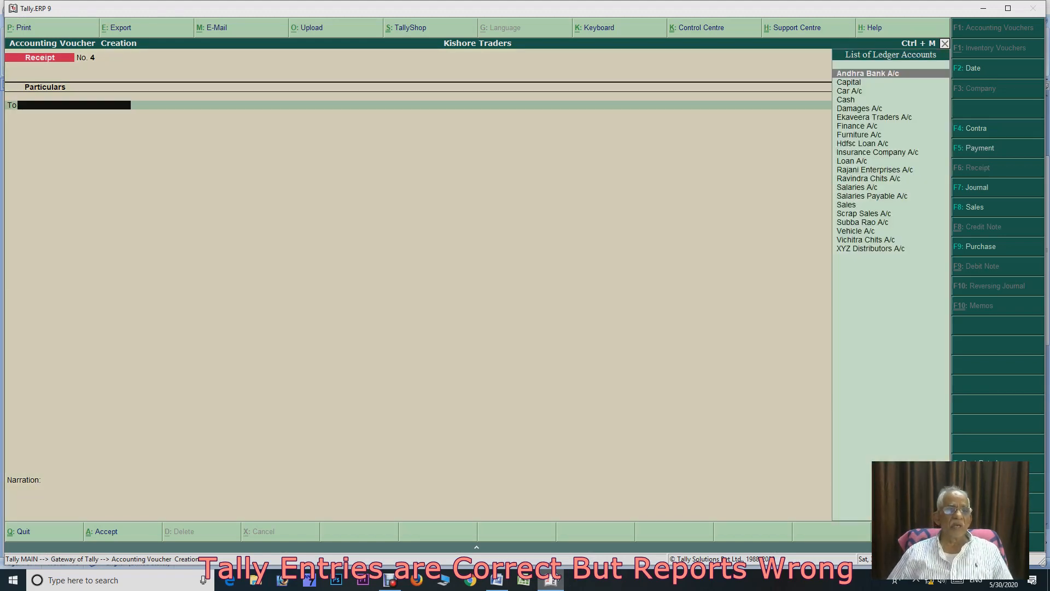
Credit XYZ Distributors A/c with 225000 in the receipt voucher, checking the amount in the Word list
{"action": "type", "text": "Xy"}
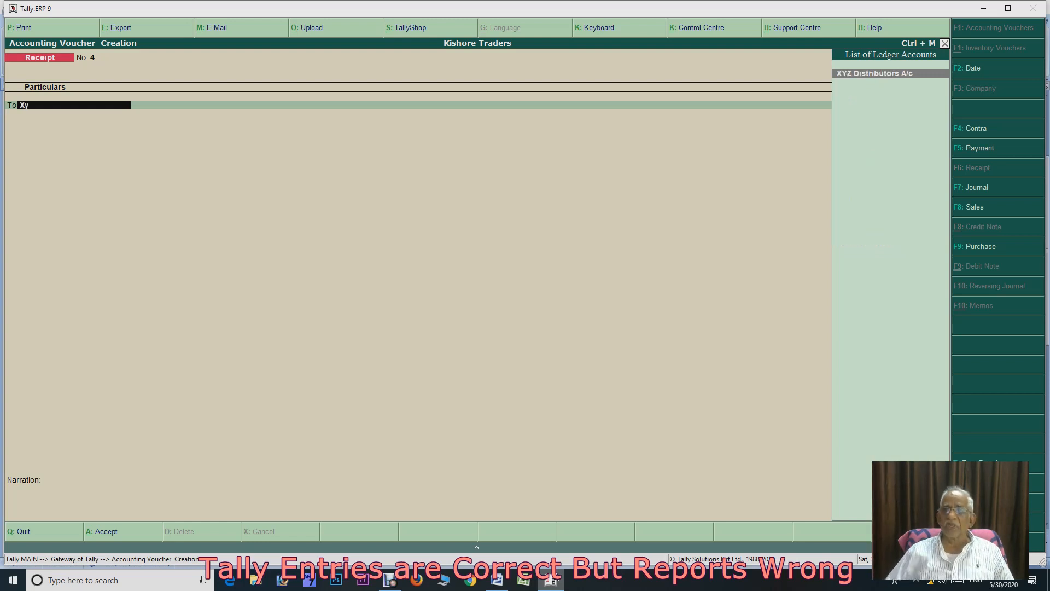
{"action": "key", "text": "Return"}
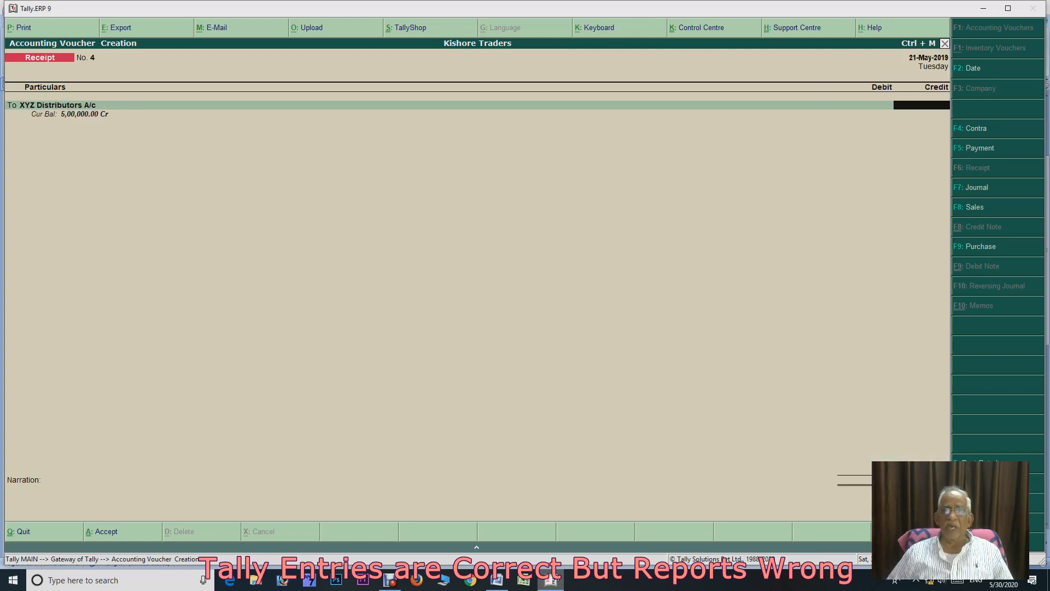
{"action": "left_click", "coordinate": [501, 584]}
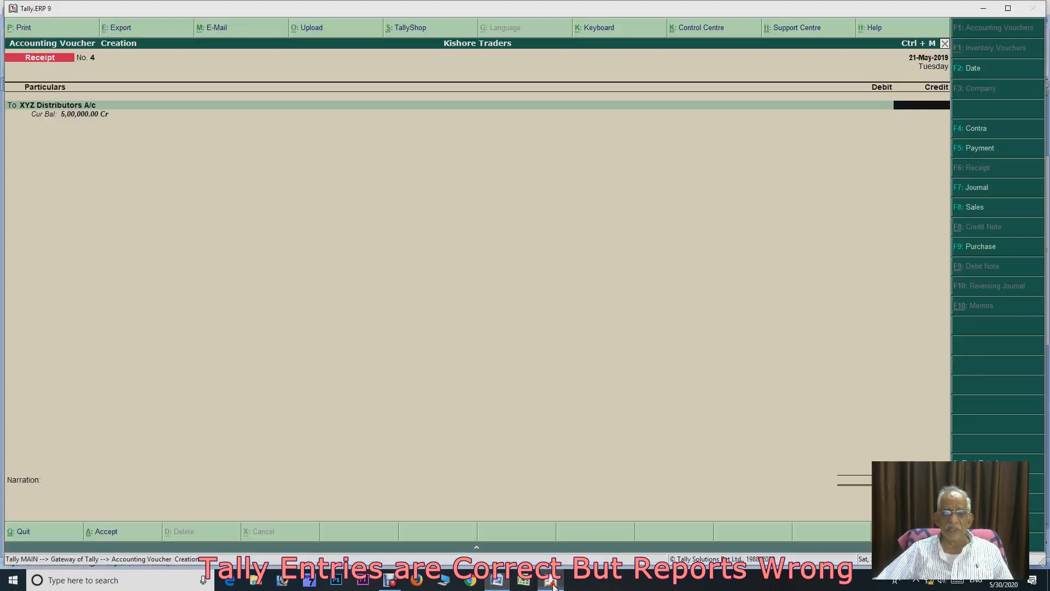
{"action": "left_click", "coordinate": [551, 583]}
{"action": "type", "text": "5000"}
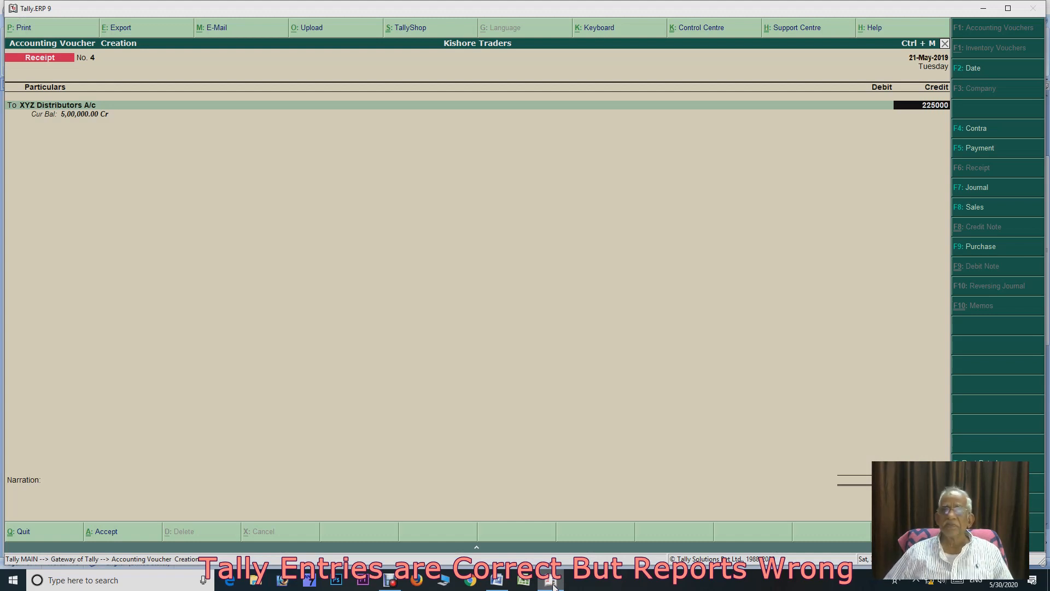
{"action": "key", "text": "Return"}
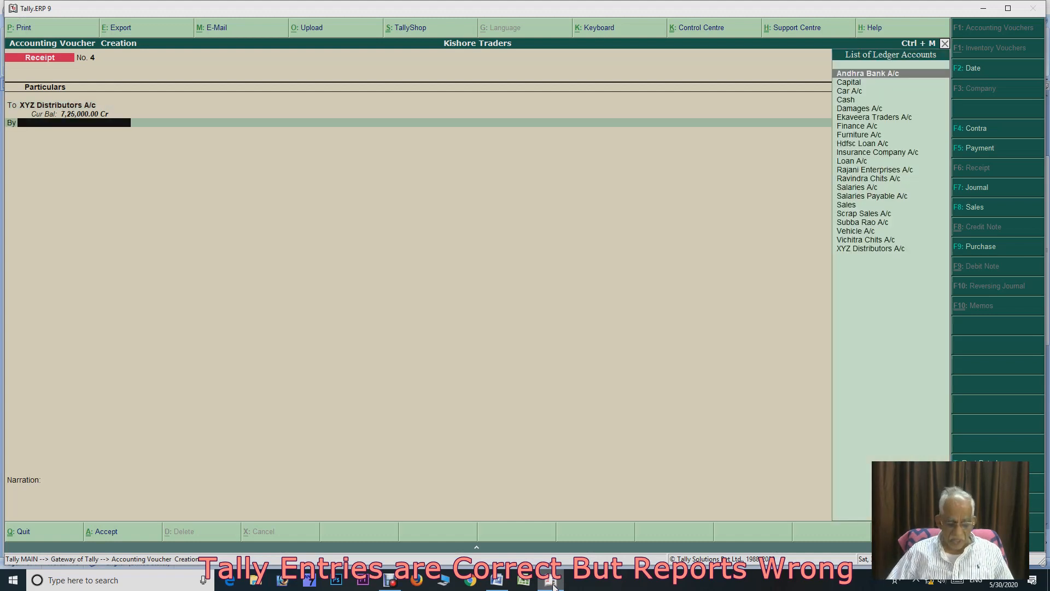
Debit Andhra Bank A/c with 2,25,000 and save the receipt voucher
{"action": "type", "text": "ndh"}
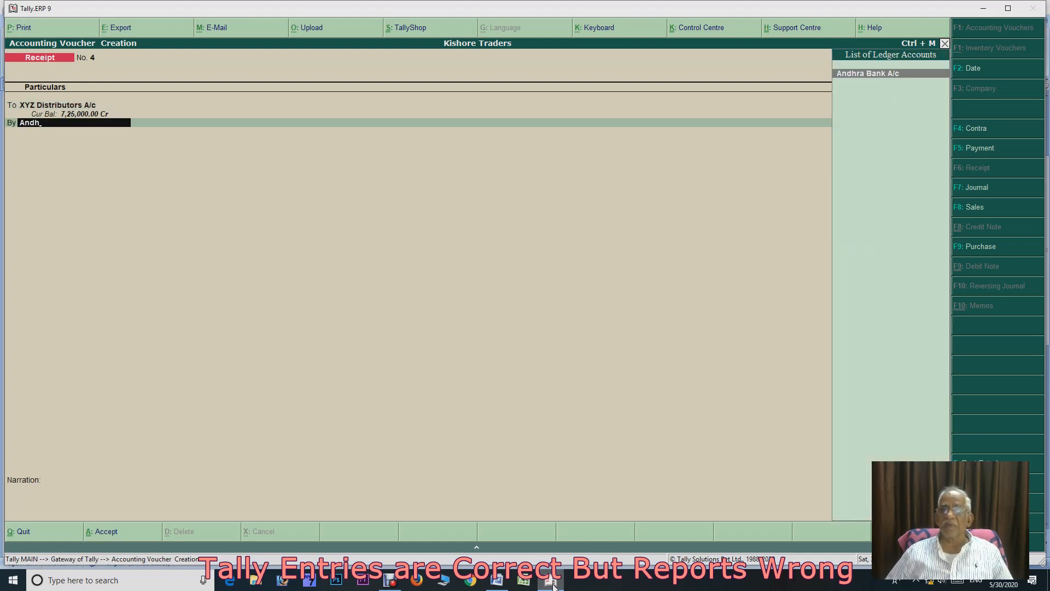
{"action": "key", "text": "Return"}
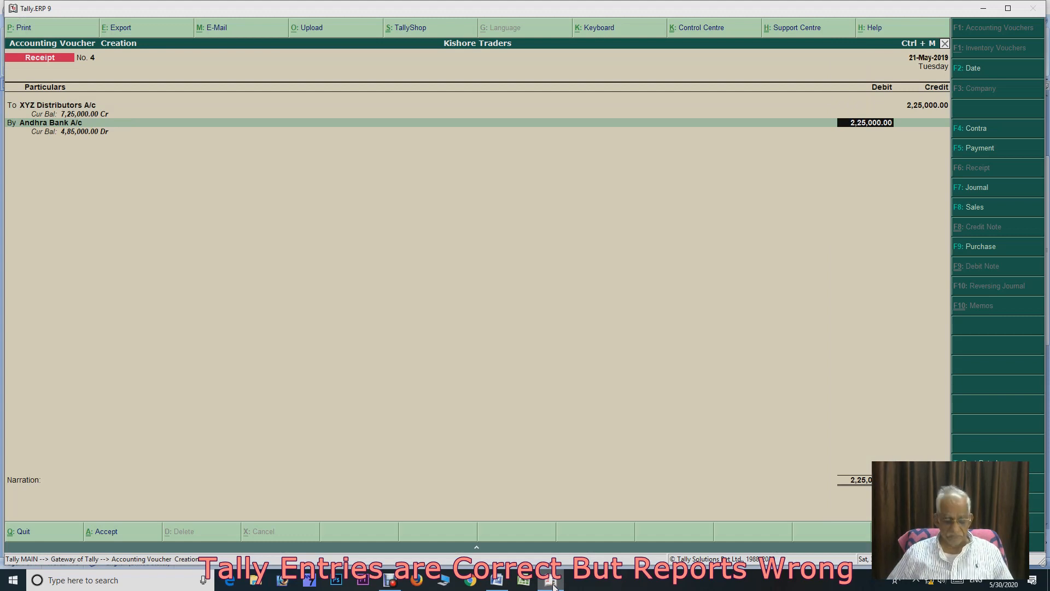
{"action": "key", "text": "ctrl+a"}
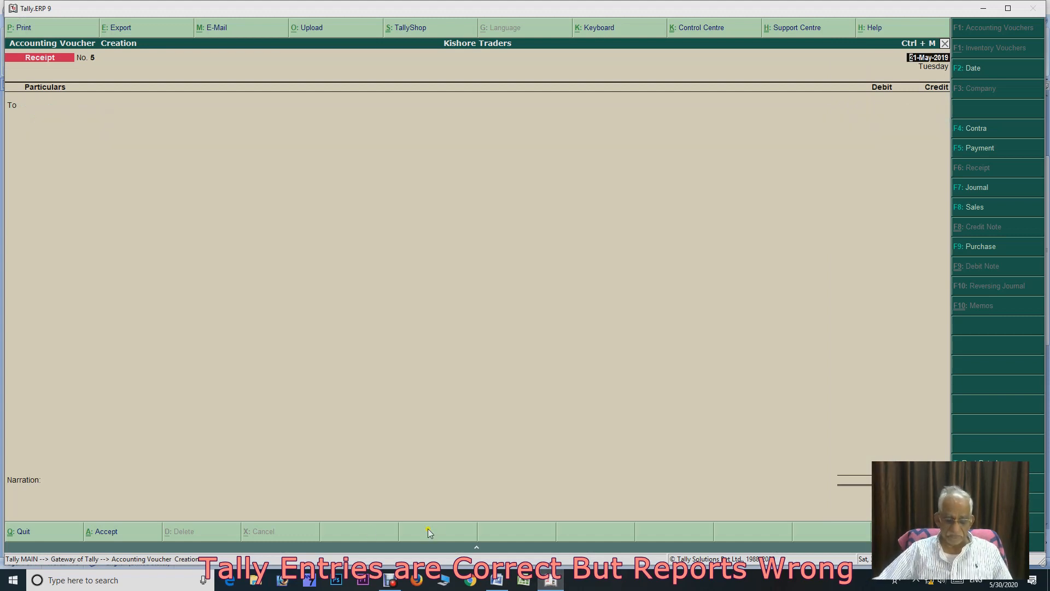
Check the claim entry in the Word list, set the voucher date to 1-May-2019 and start a journal voucher in Tally
{"action": "left_click", "coordinate": [494, 581]}
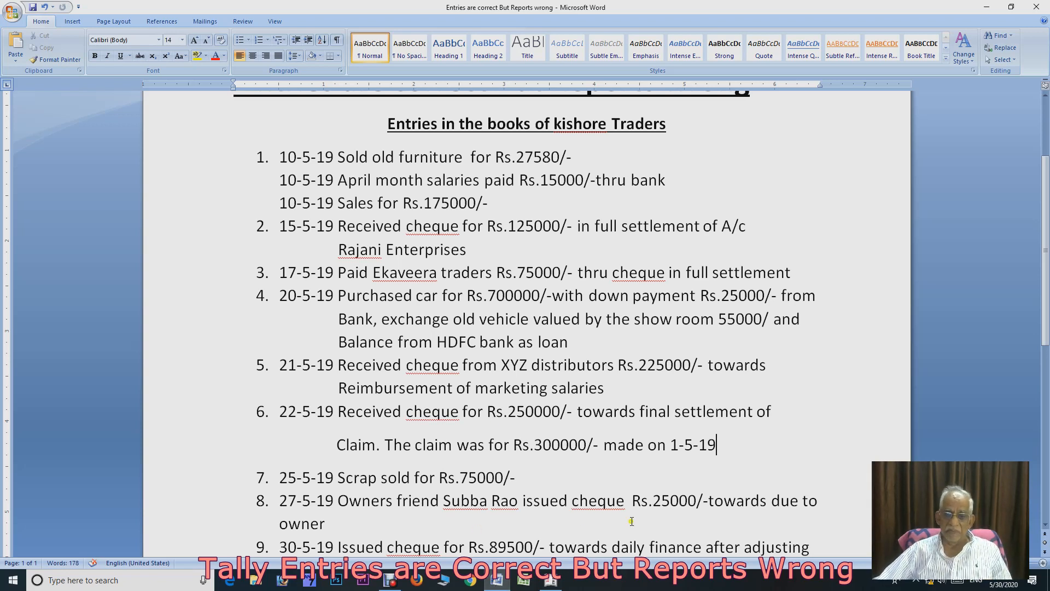
{"action": "left_click", "coordinate": [550, 583]}
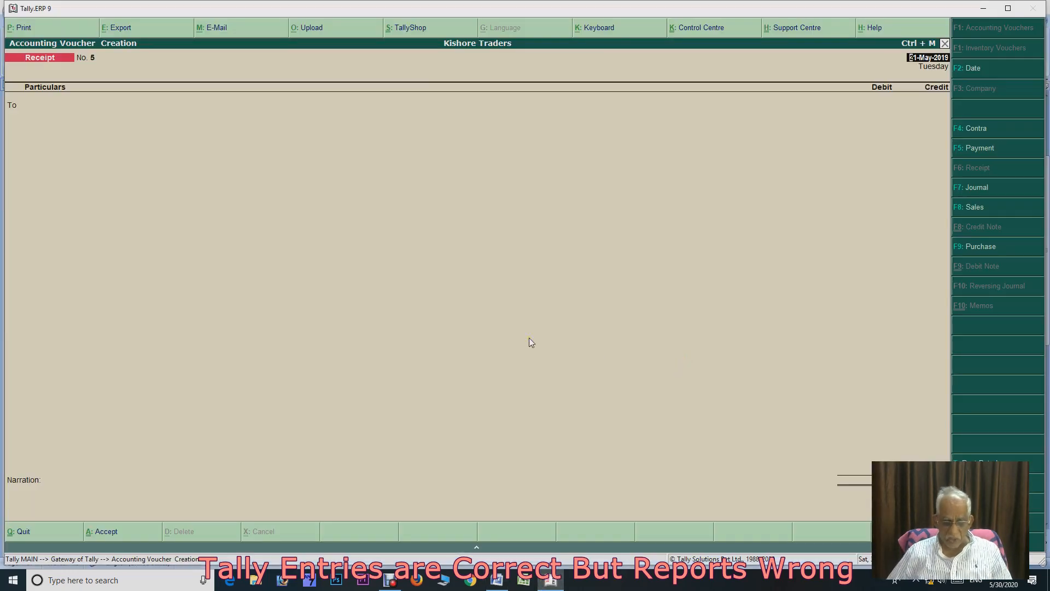
{"action": "key", "text": "F2"}
{"action": "type", "text": "1-5"}
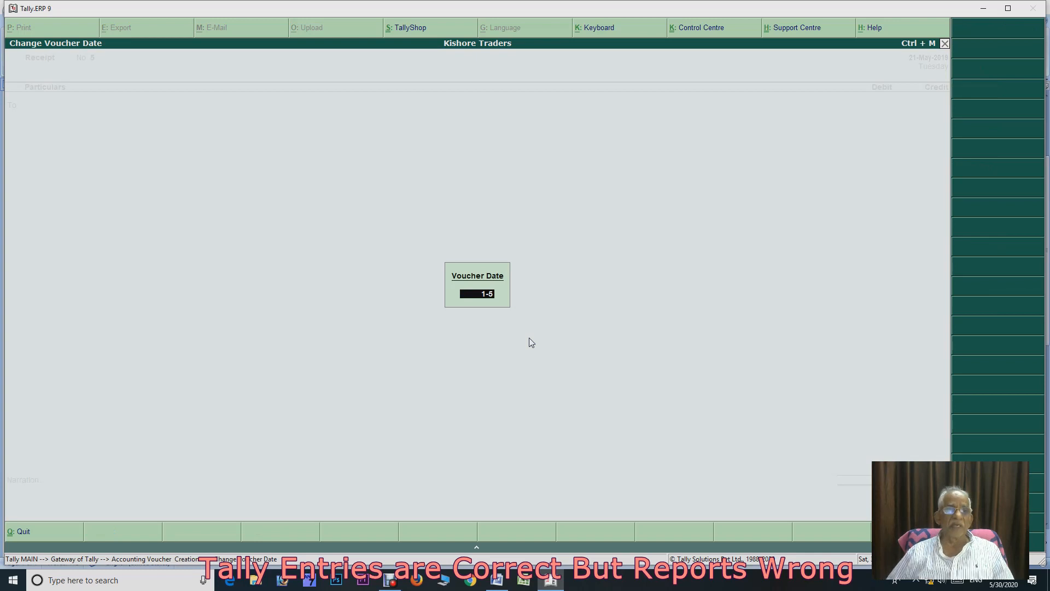
{"action": "key", "text": "Return"}
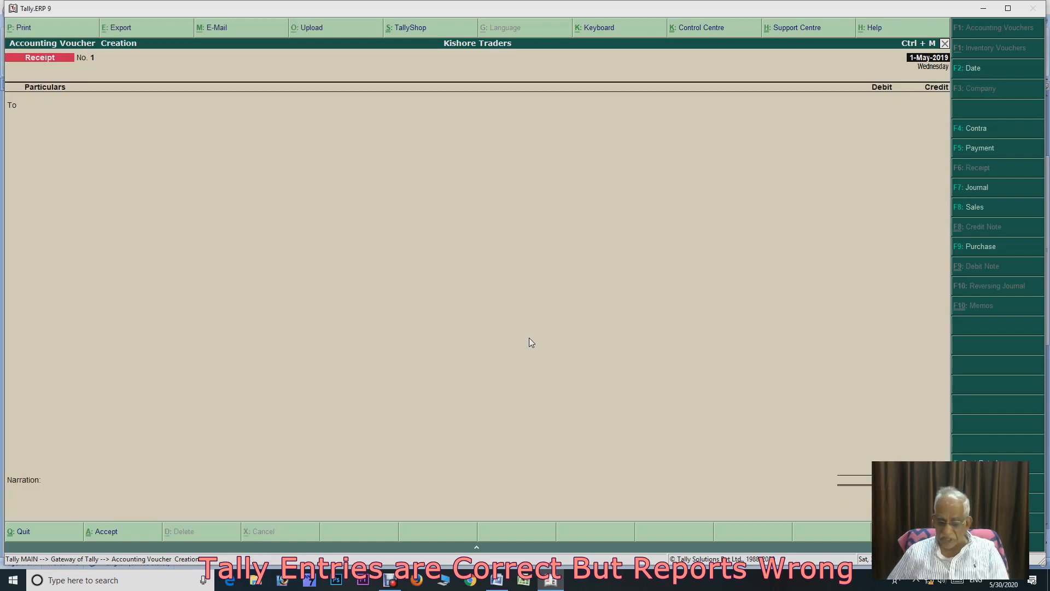
{"action": "key", "text": "F7"}
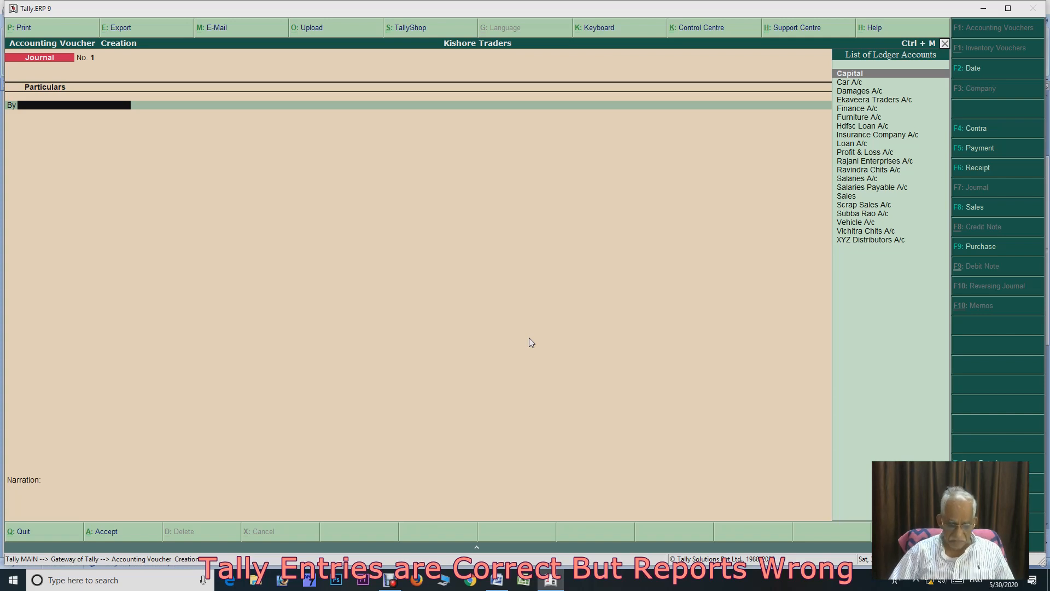
{"action": "key", "text": "alt+c"}
{"action": "type", "text": "Dam"}
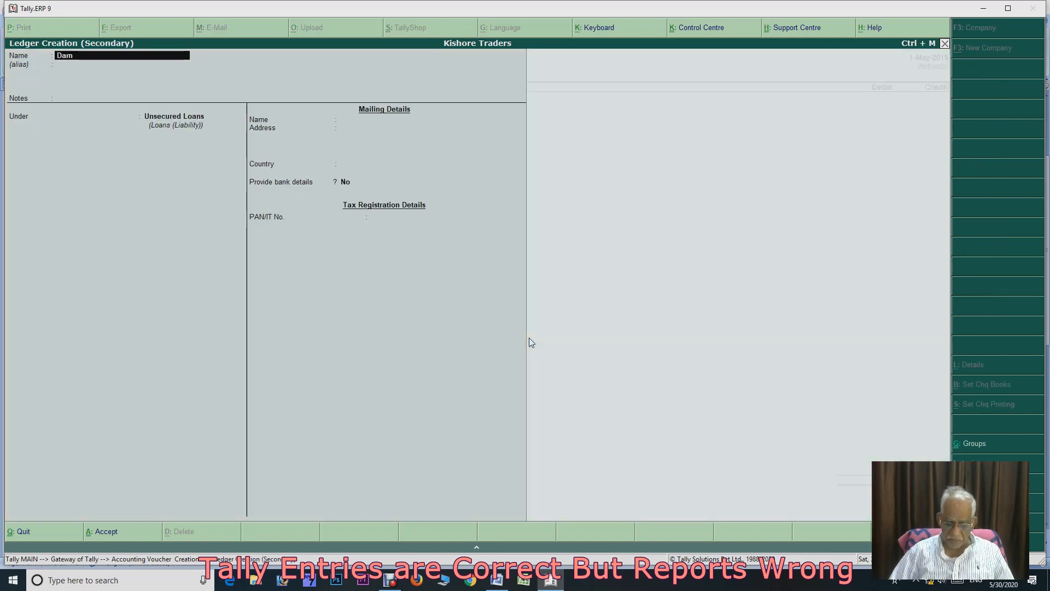
{"action": "type", "text": "ages a"}
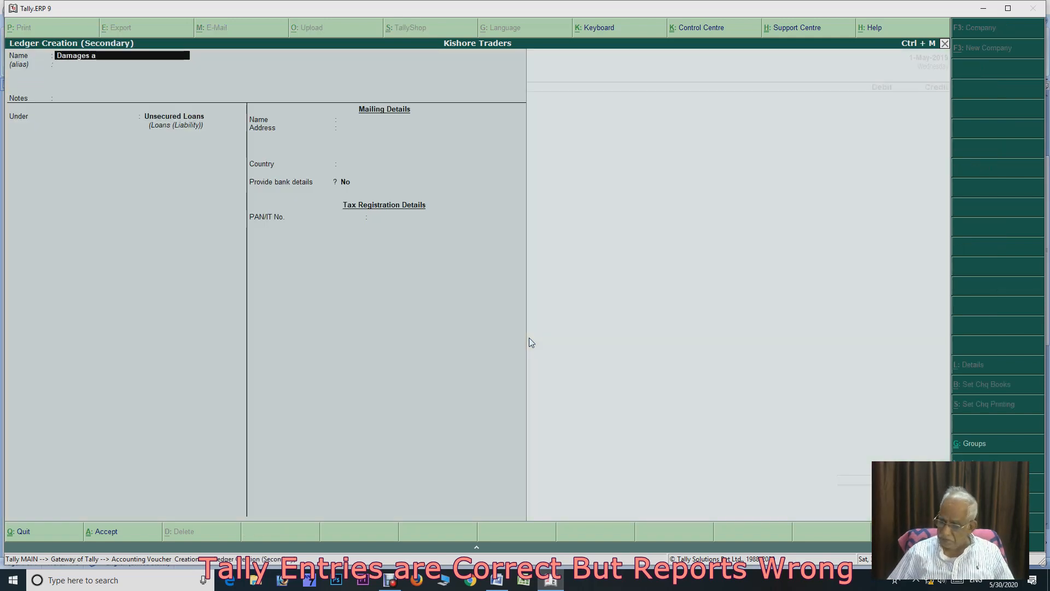
{"action": "type", "text": "/c"}
{"action": "key", "text": "Return"}
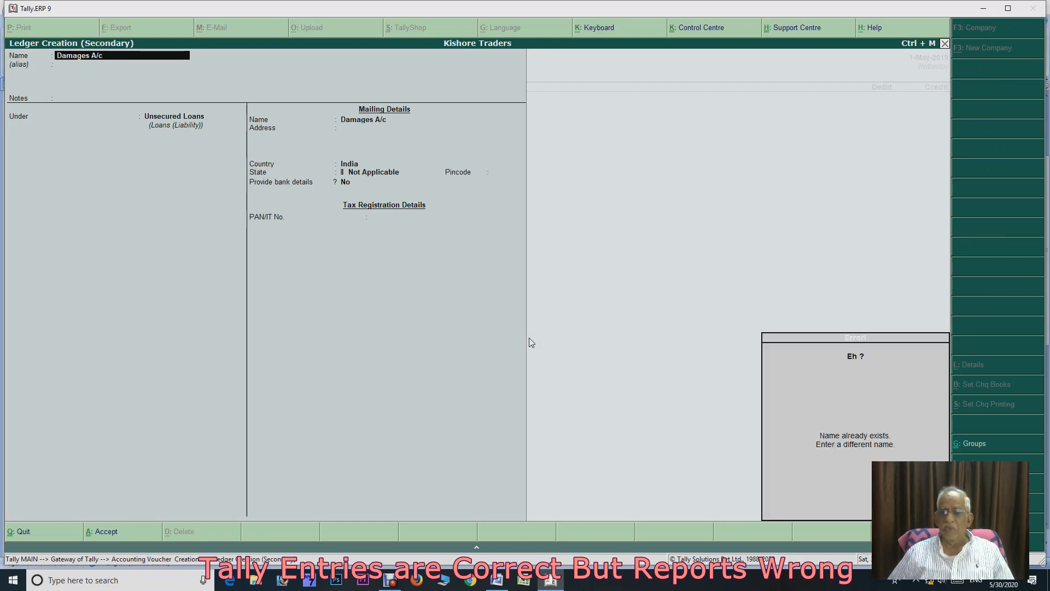
{"action": "key", "text": "Escape"}
{"action": "type", "text": "y"}
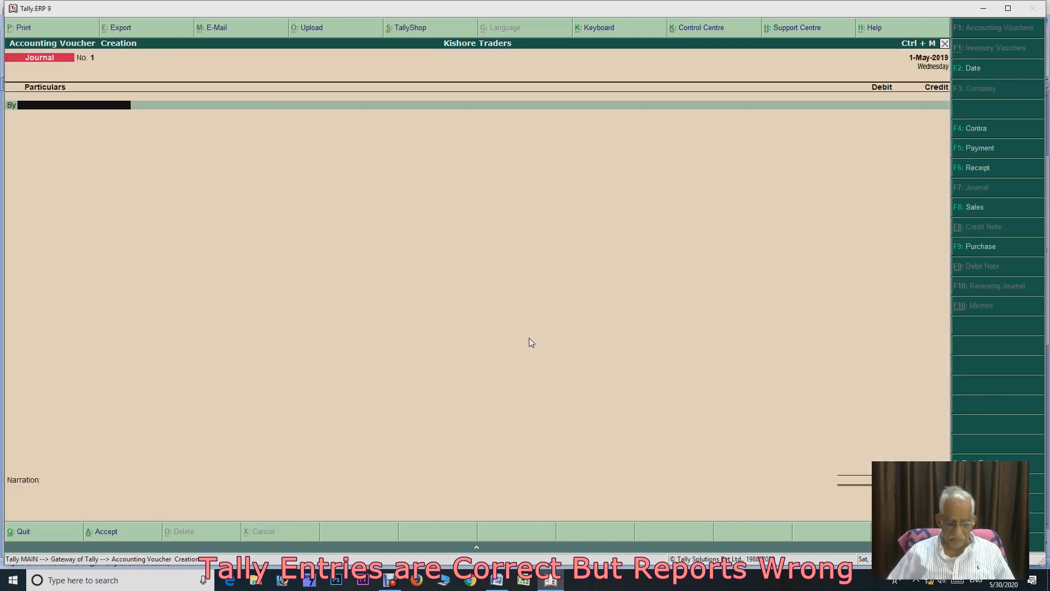
Debit the existing Damages A/c ledger with 300000 in the journal voucher
{"action": "type", "text": "Damages"}
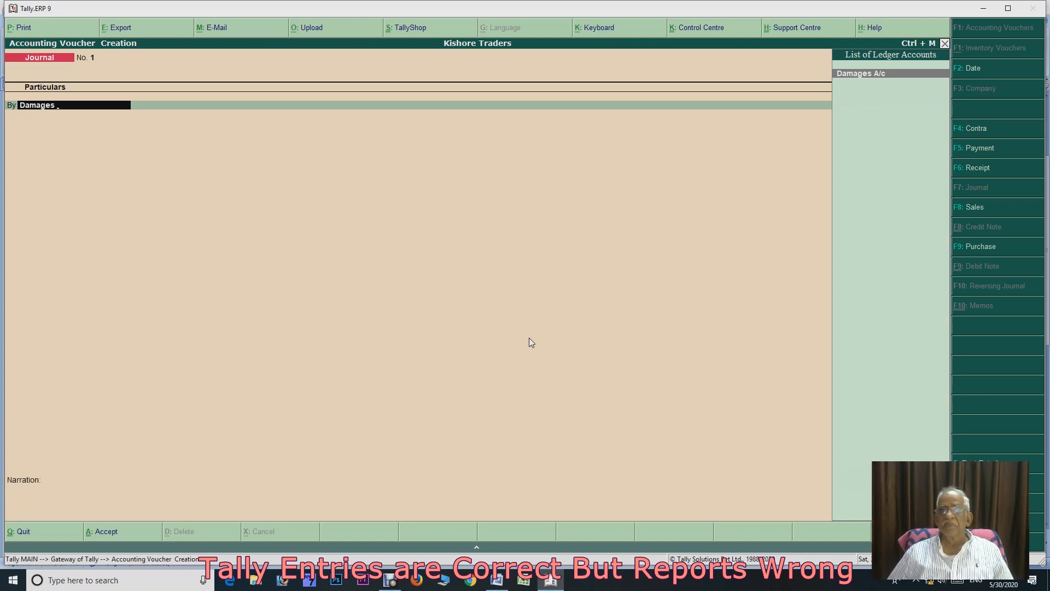
{"action": "key", "text": "Return"}
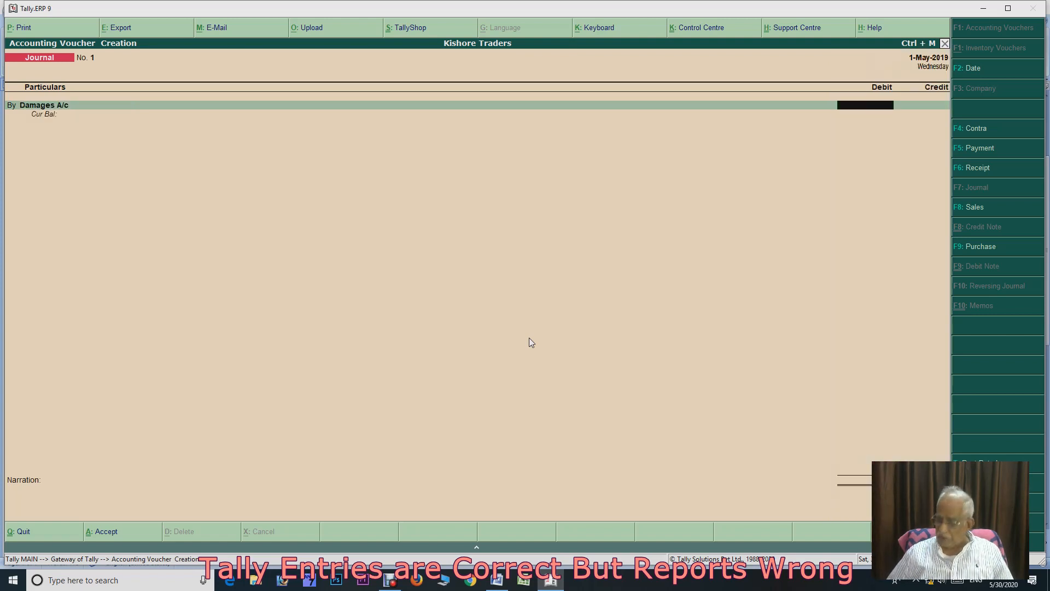
{"action": "type", "text": "30000"}
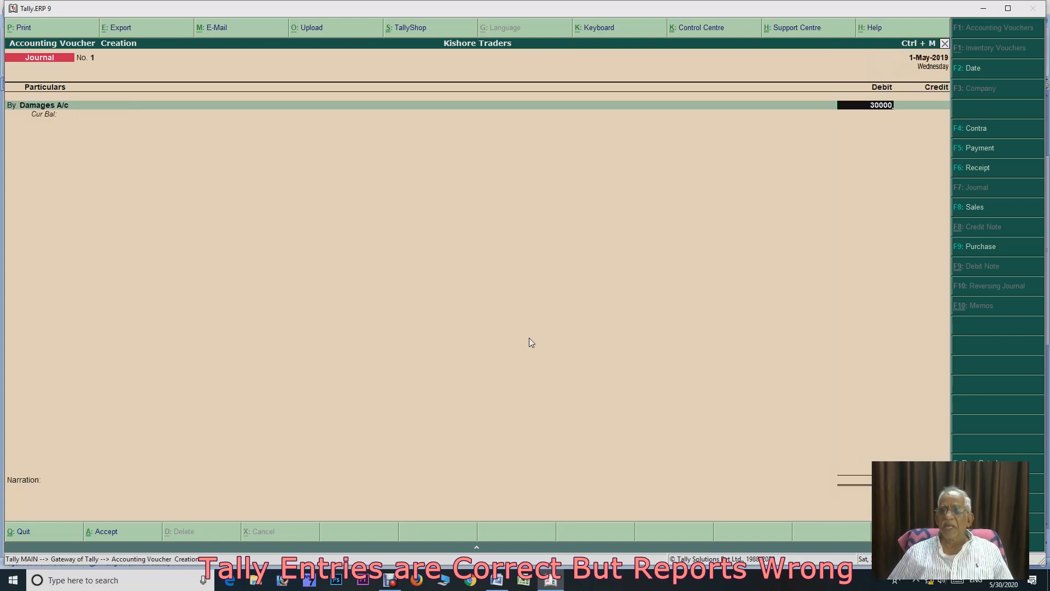
{"action": "type", "text": "0"}
{"action": "key", "text": "Return"}
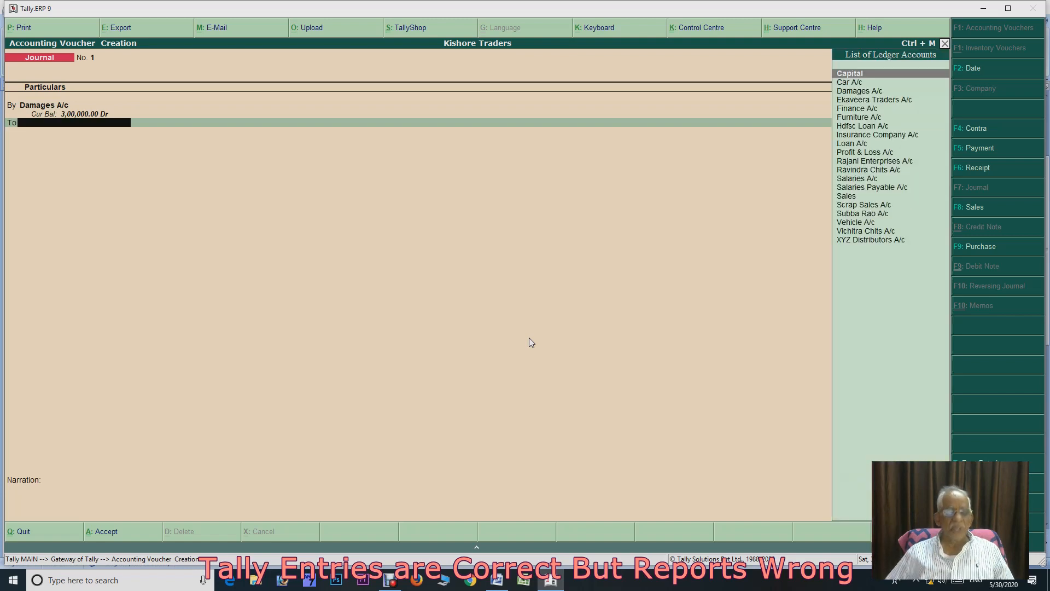
{"action": "type", "text": "pr"}
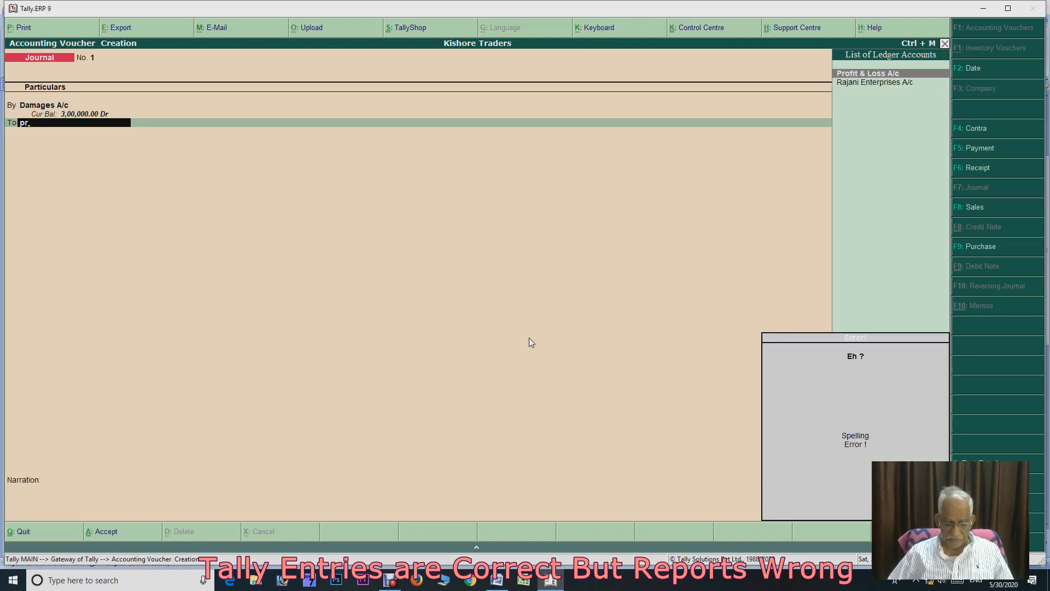
{"action": "key", "text": "alt+c"}
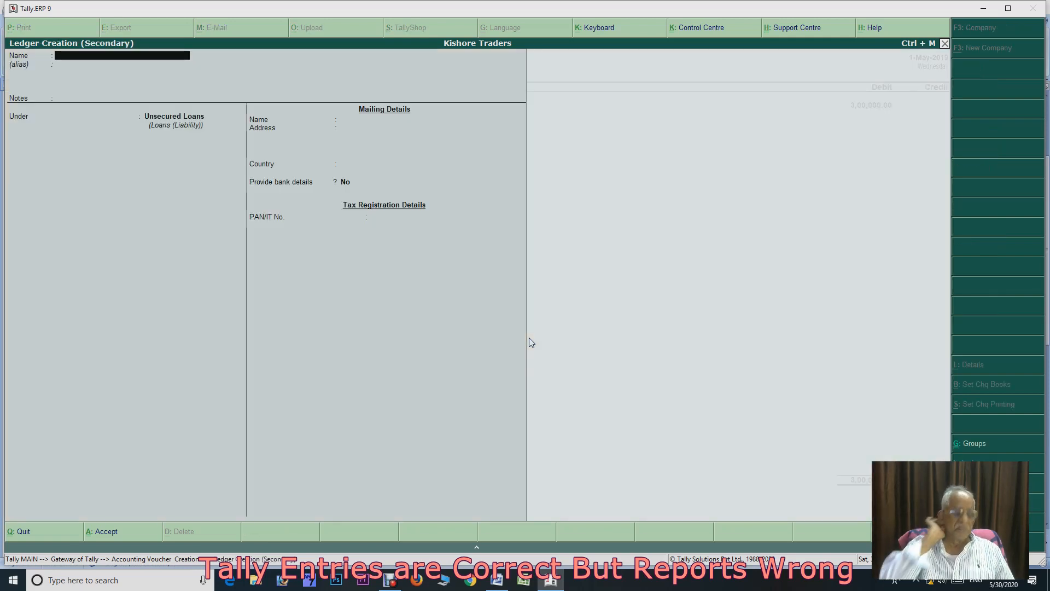
{"action": "type", "text": "Purc"}
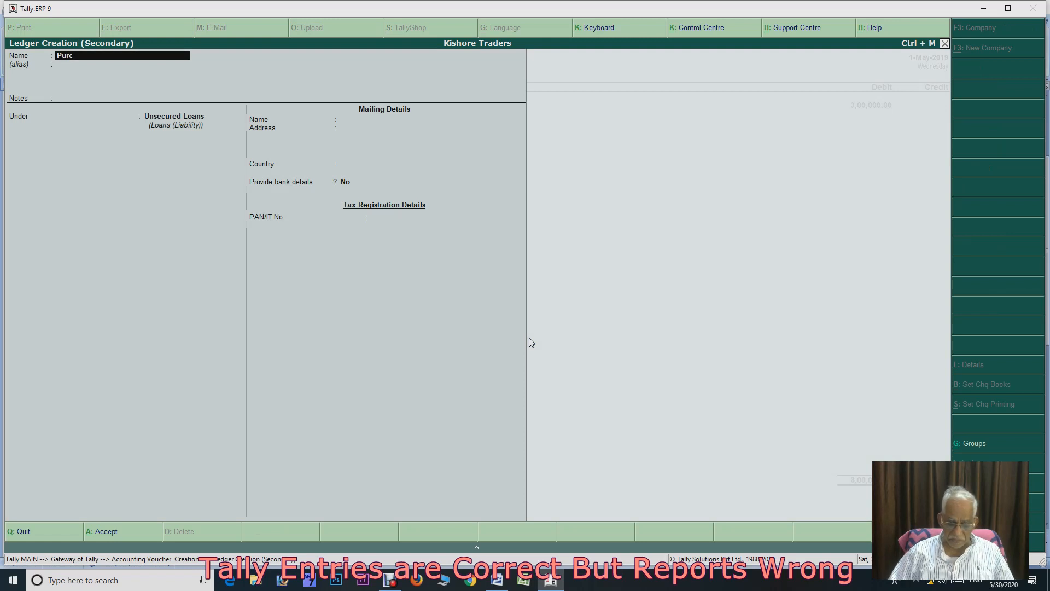
{"action": "type", "text": "hase"}
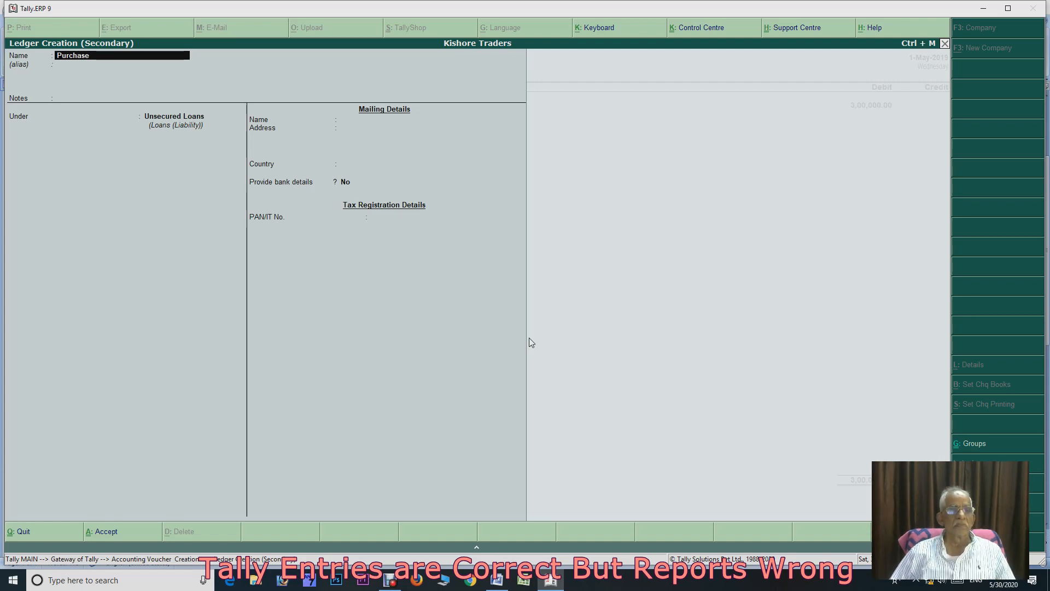
{"action": "key", "text": "BackSpace"}
{"action": "key", "text": "BackSpace"}
{"action": "key", "text": "BackSpace"}
{"action": "key", "text": "BackSpace"}
{"action": "key", "text": "BackSpace"}
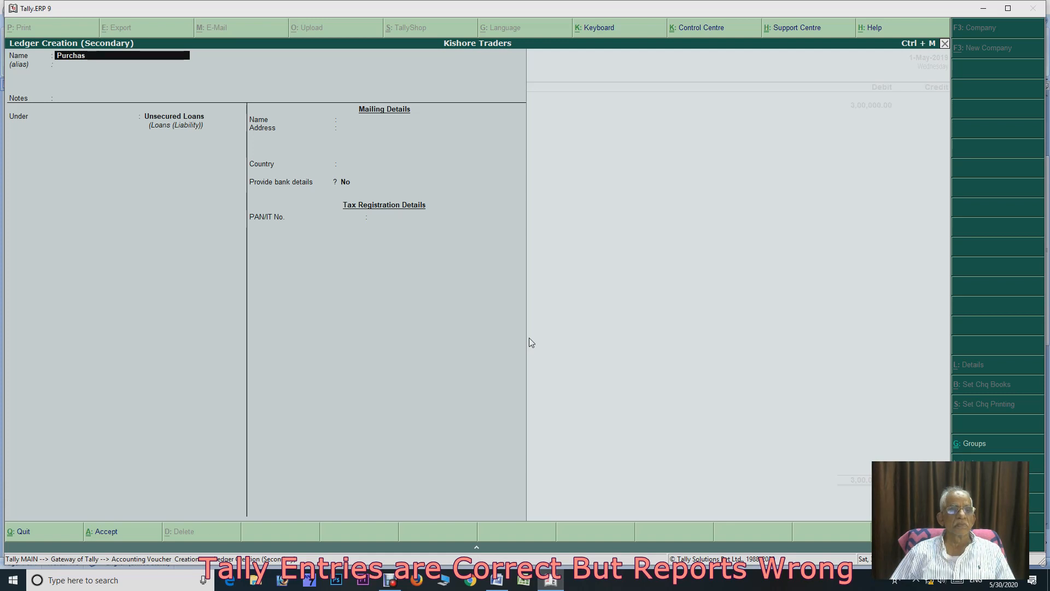
{"action": "key", "text": "BackSpace"}
{"action": "key", "text": "BackSpace"}
{"action": "key", "text": "BackSpace"}
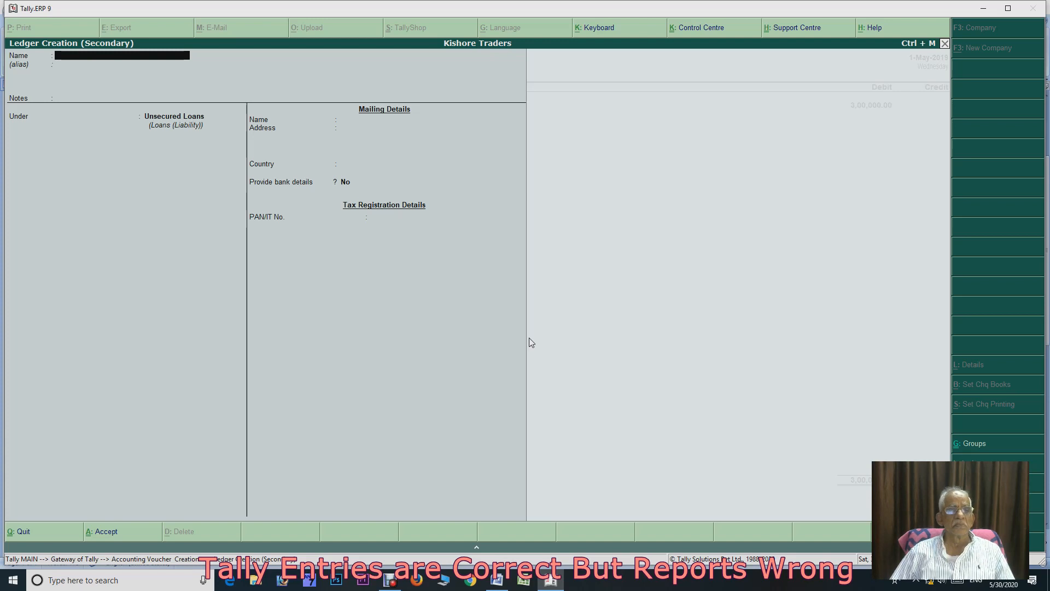
{"action": "key", "text": "Escape"}
{"action": "key", "text": "Return"}
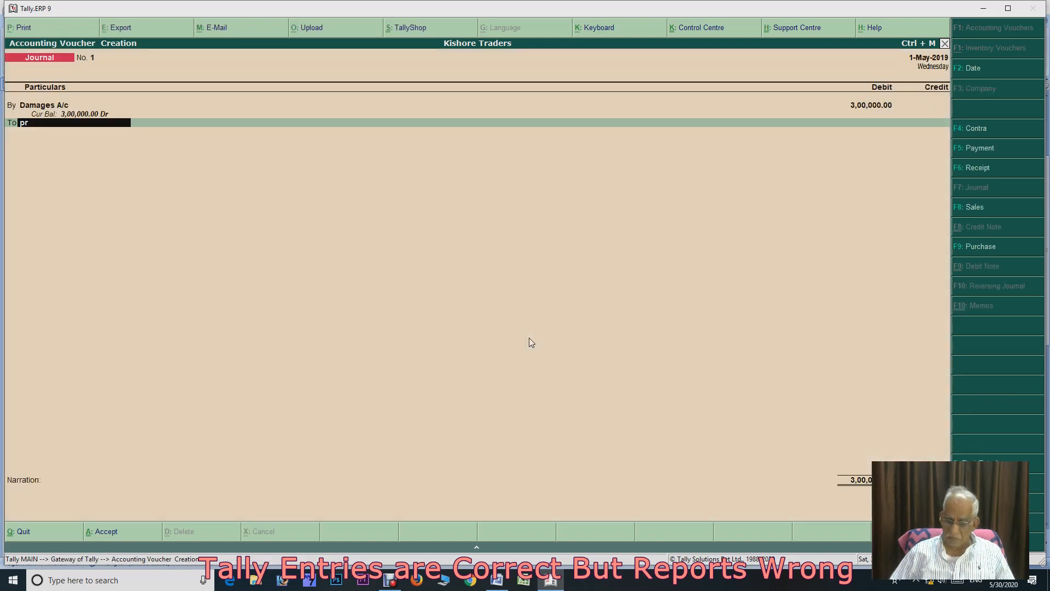
{"action": "key", "text": "BackSpace"}
{"action": "key", "text": "BackSpace"}
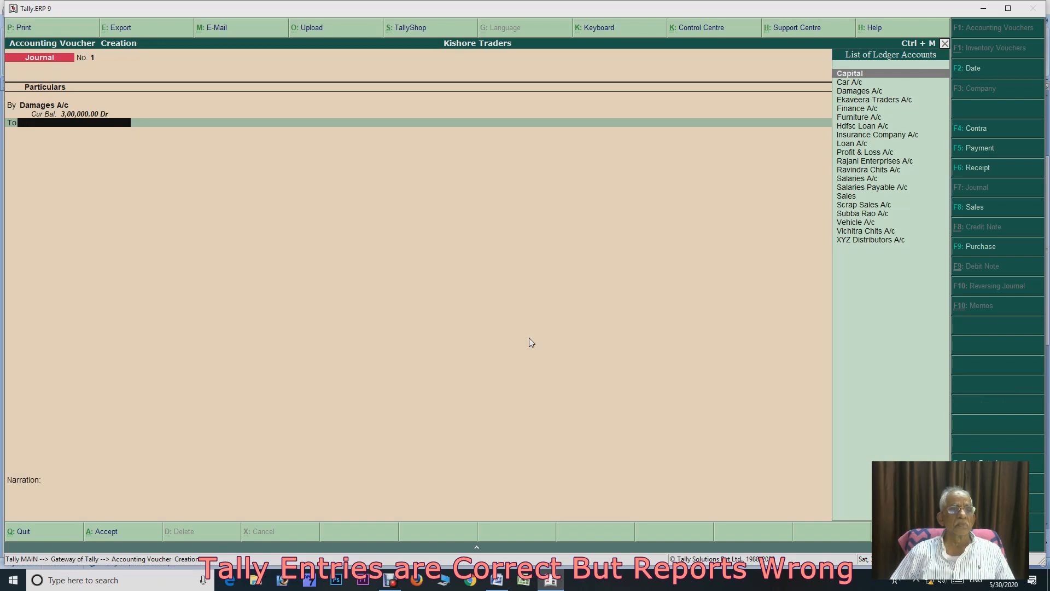
{"action": "type", "text": "o"}
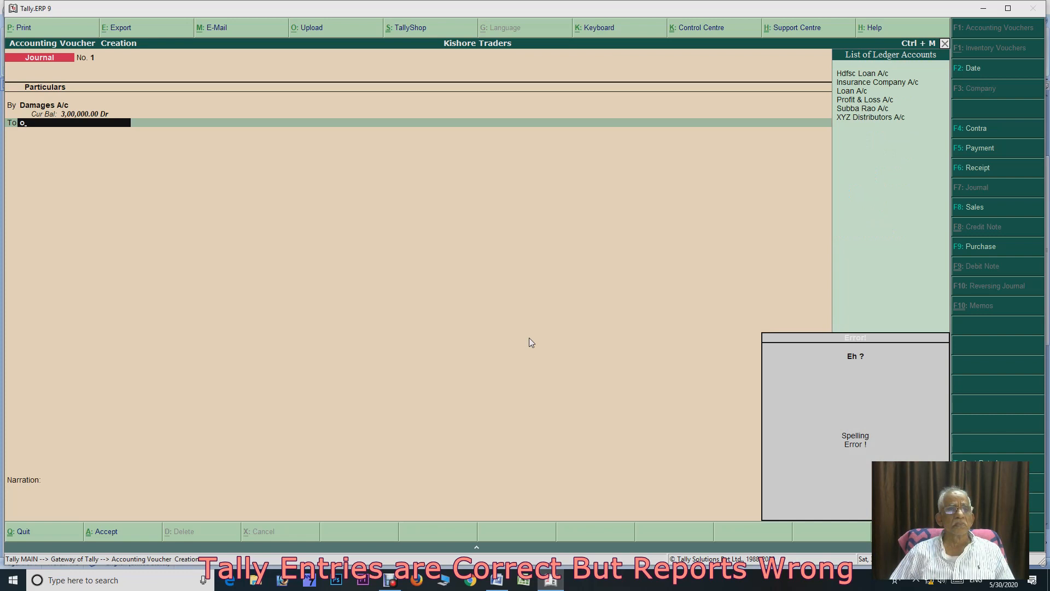
{"action": "key", "text": "BackSpace"}
{"action": "type", "text": "s"}
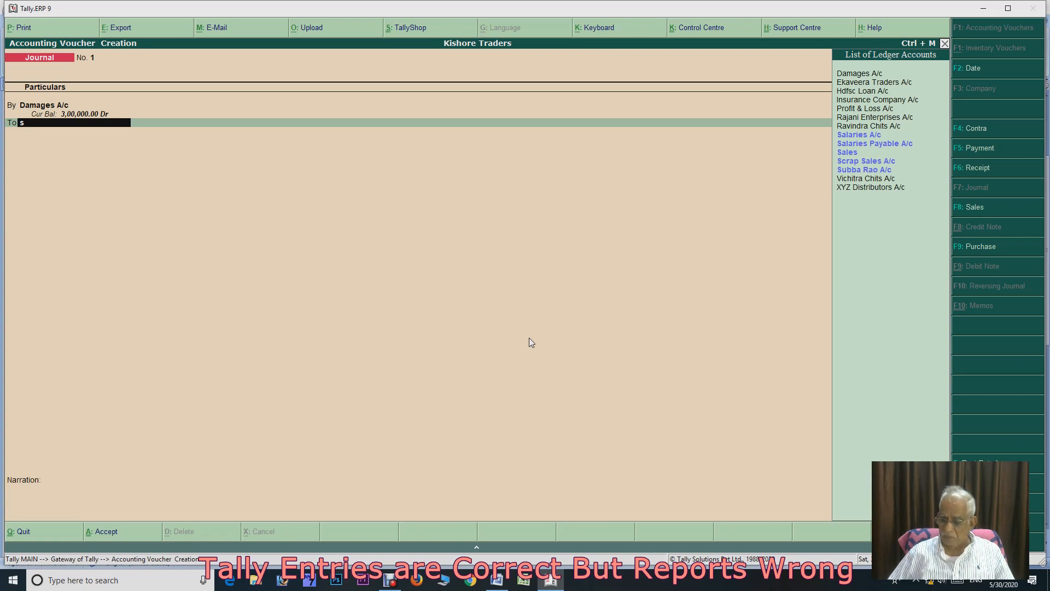
{"action": "key", "text": "BackSpace"}
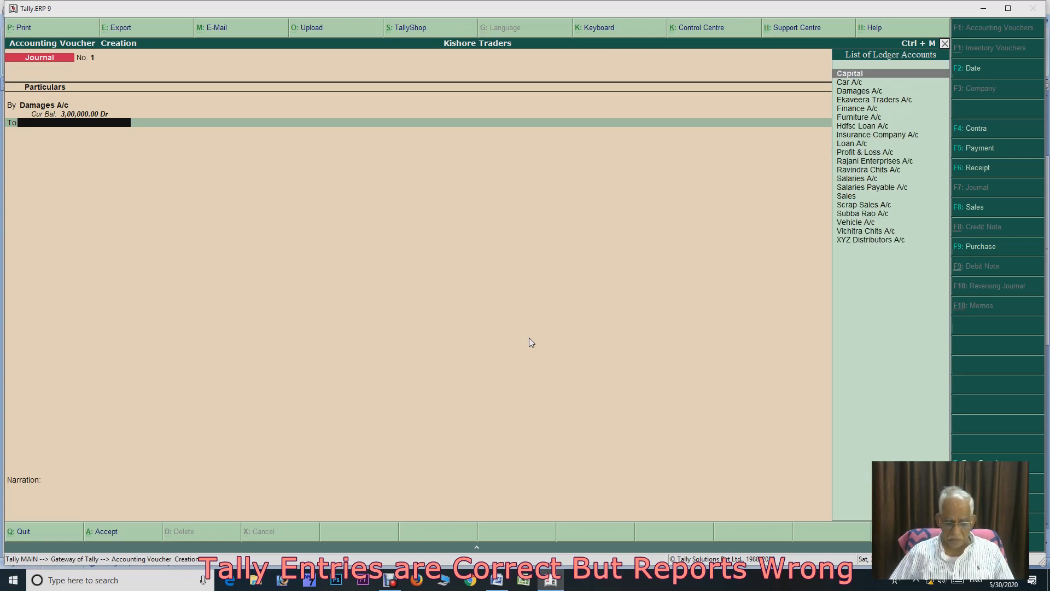
Create a Purchase A/c ledger under Purchase Accounts for the 3,00,000 credit entry and save the journal voucher
{"action": "key", "text": "alt+c"}
{"action": "type", "text": "Purc"}
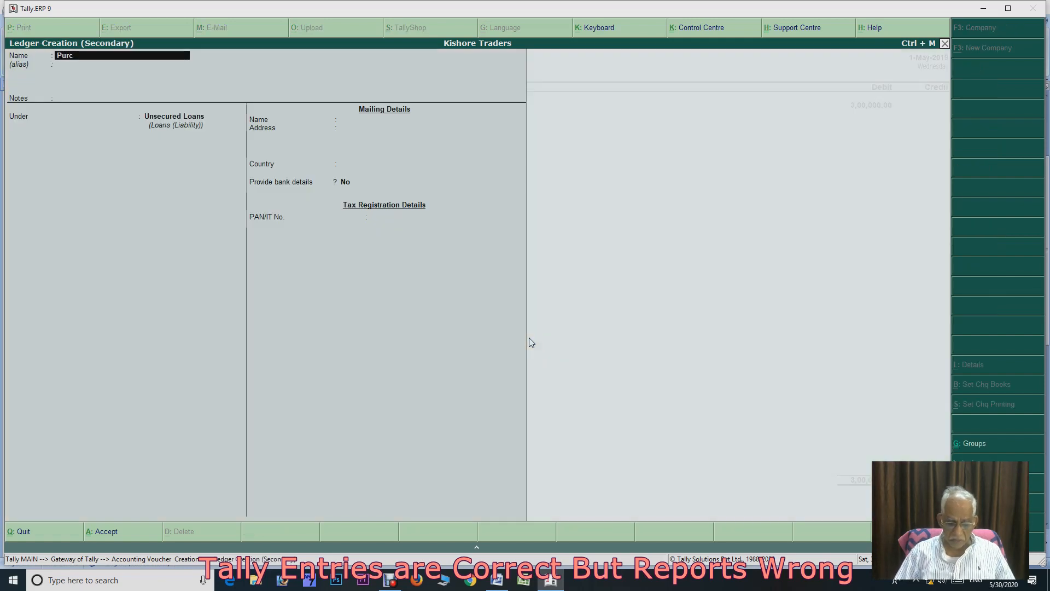
{"action": "type", "text": "hase"}
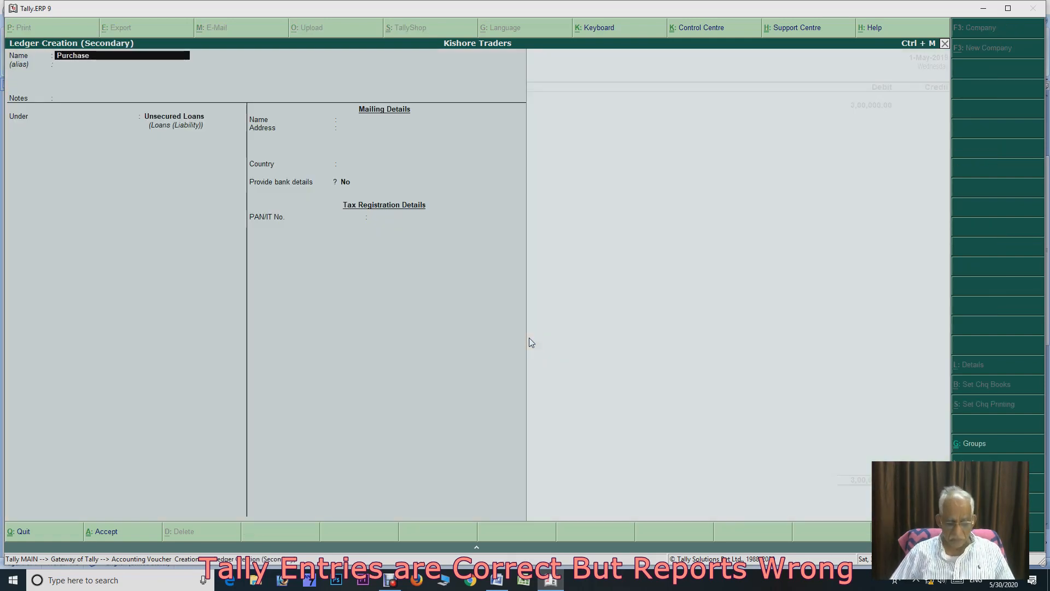
{"action": "type", "text": " a/c"}
{"action": "key", "text": "Return"}
{"action": "key", "text": "Return"}
{"action": "key", "text": "Return"}
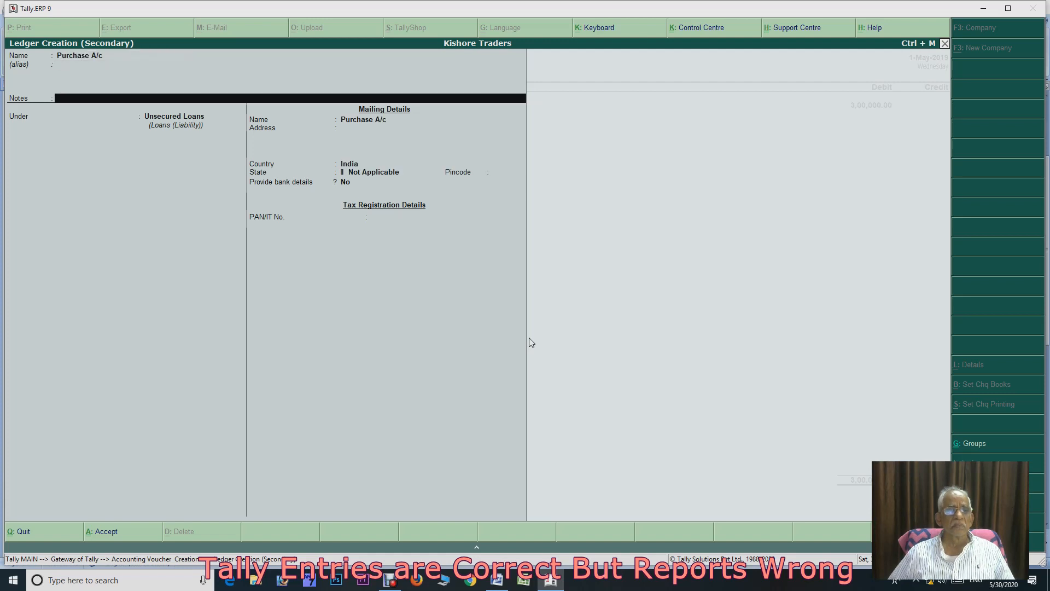
{"action": "type", "text": "Pur"}
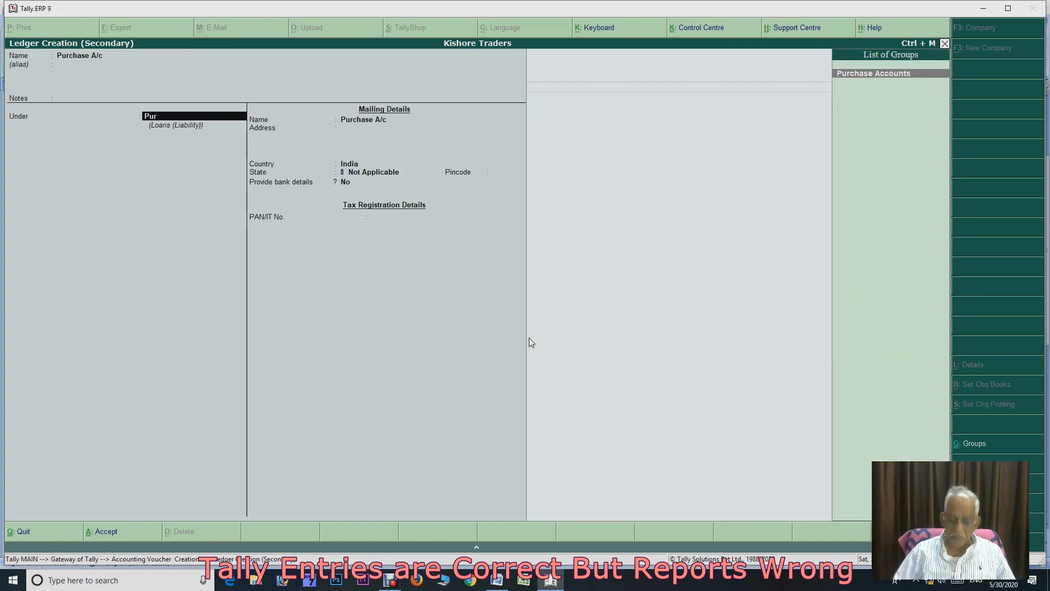
{"action": "key", "text": "Return"}
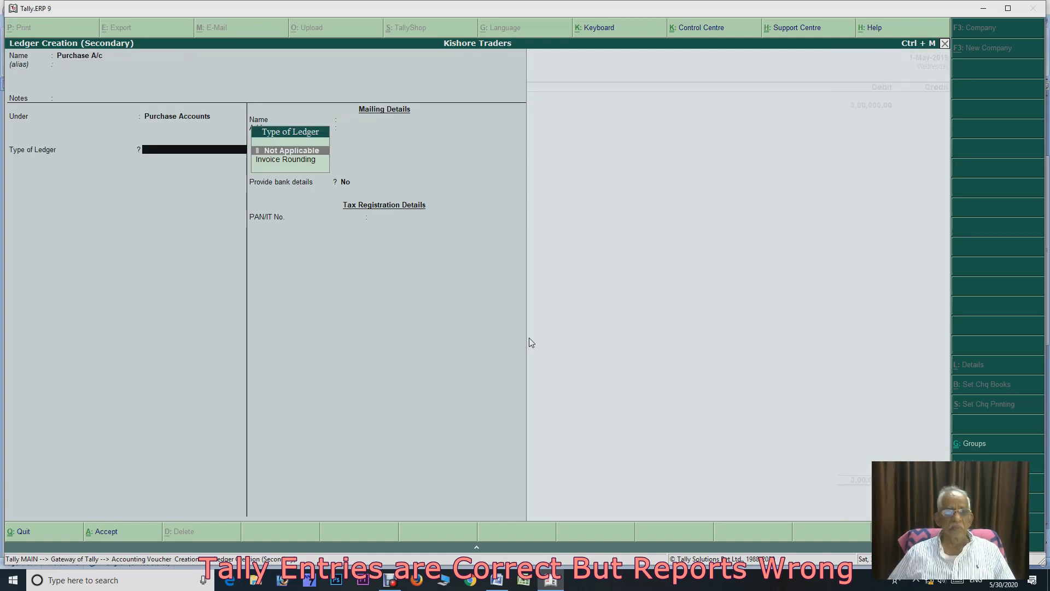
{"action": "key", "text": "ctrl+a"}
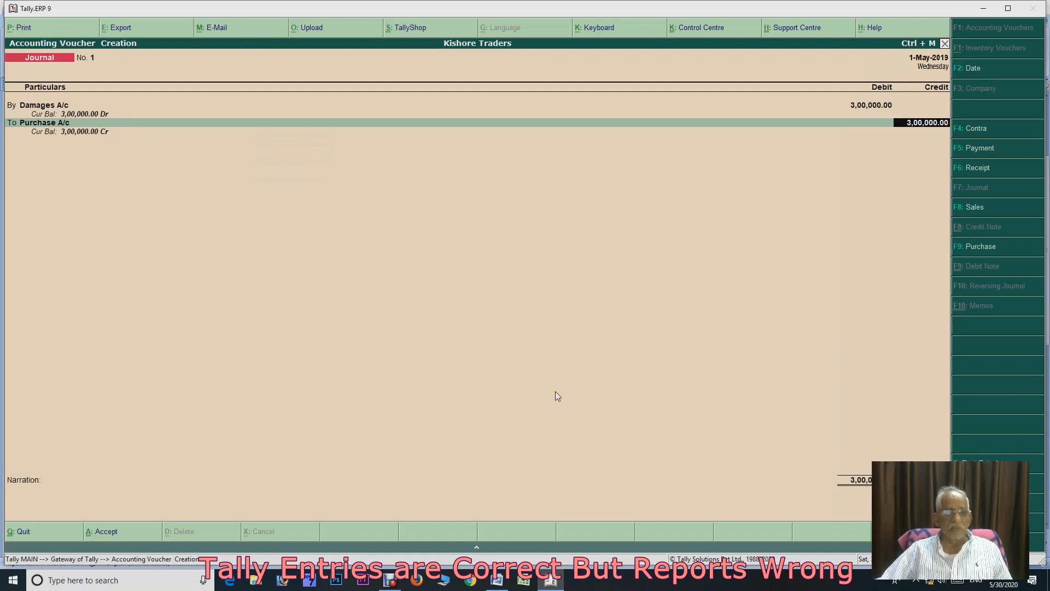
{"action": "key", "text": "ctrl+a"}
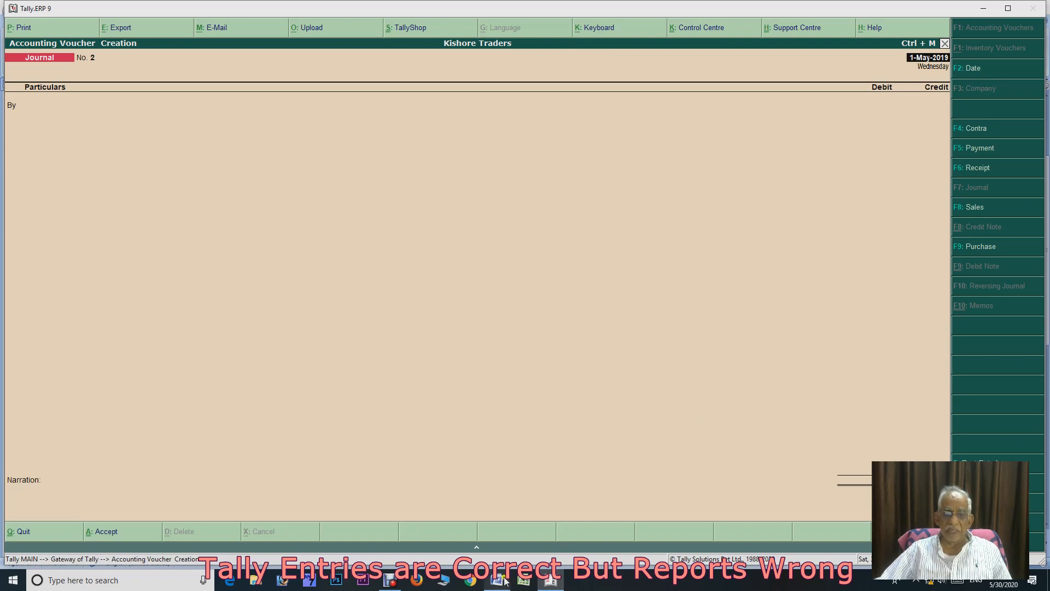
Record a second journal voucher debiting Insurance Company A/c and crediting Damages A/c with 3,00,000, then review the saved voucher
{"action": "mouse_move", "coordinate": [509, 577]}
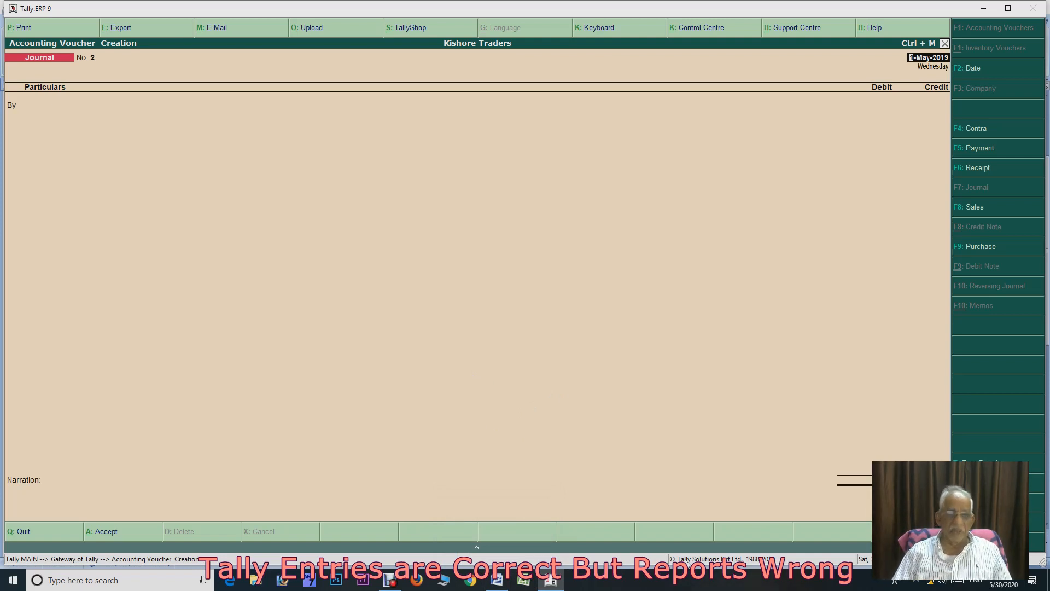
{"action": "key", "text": "Return"}
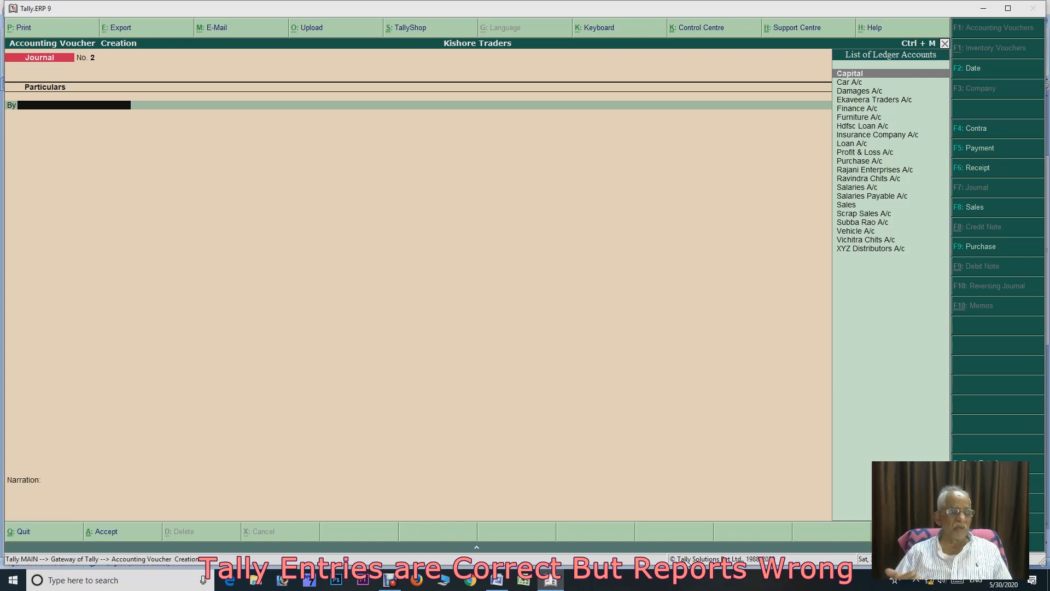
{"action": "type", "text": "In"}
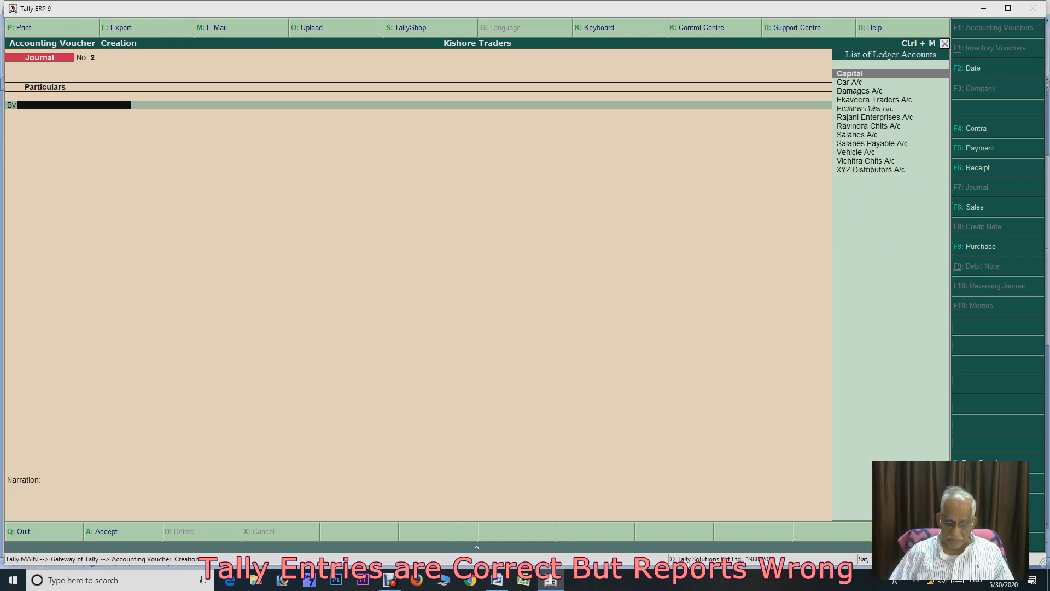
{"action": "key", "text": "Return"}
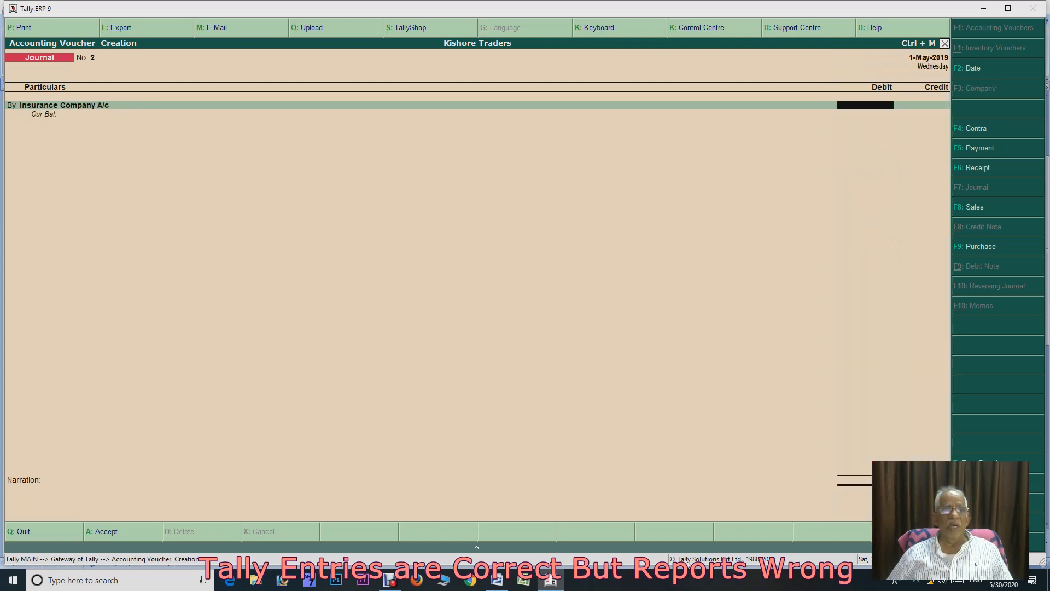
{"action": "type", "text": "3,00,"}
{"action": "type", "text": "000"}
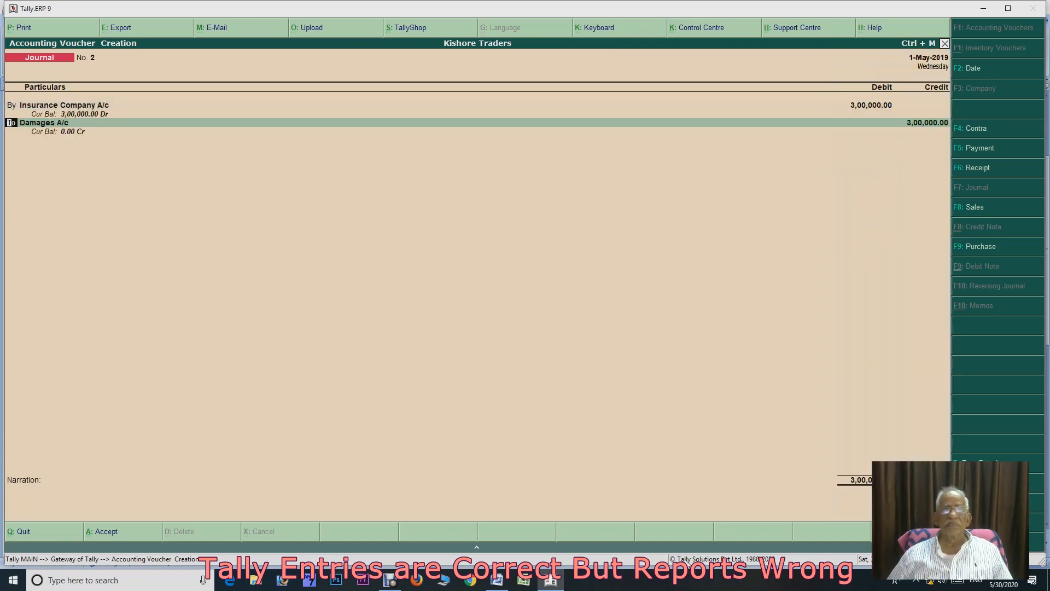
{"action": "key", "text": "Return"}
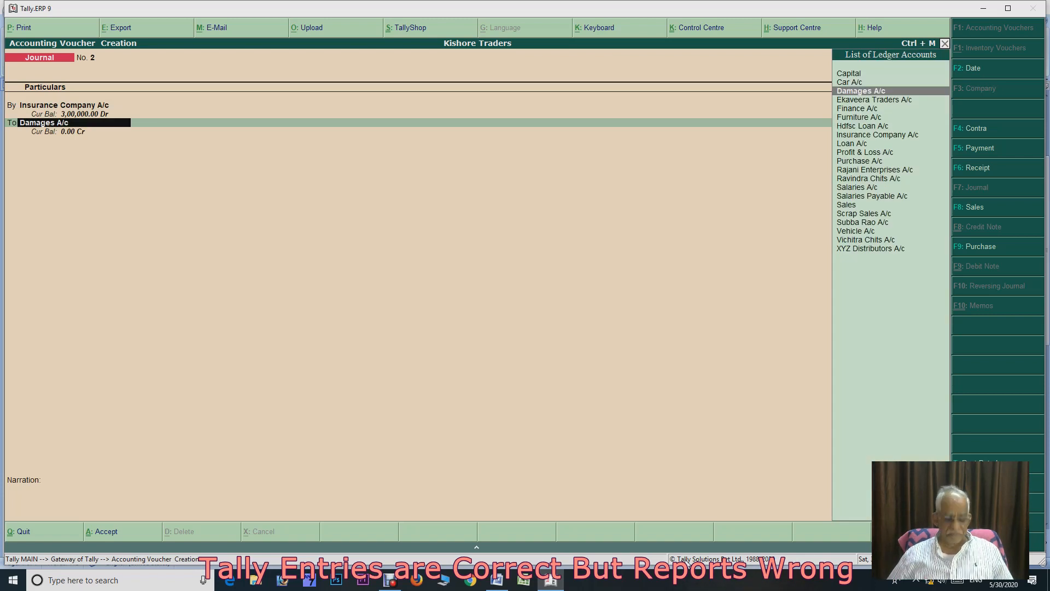
{"action": "key", "text": "ctrl+a"}
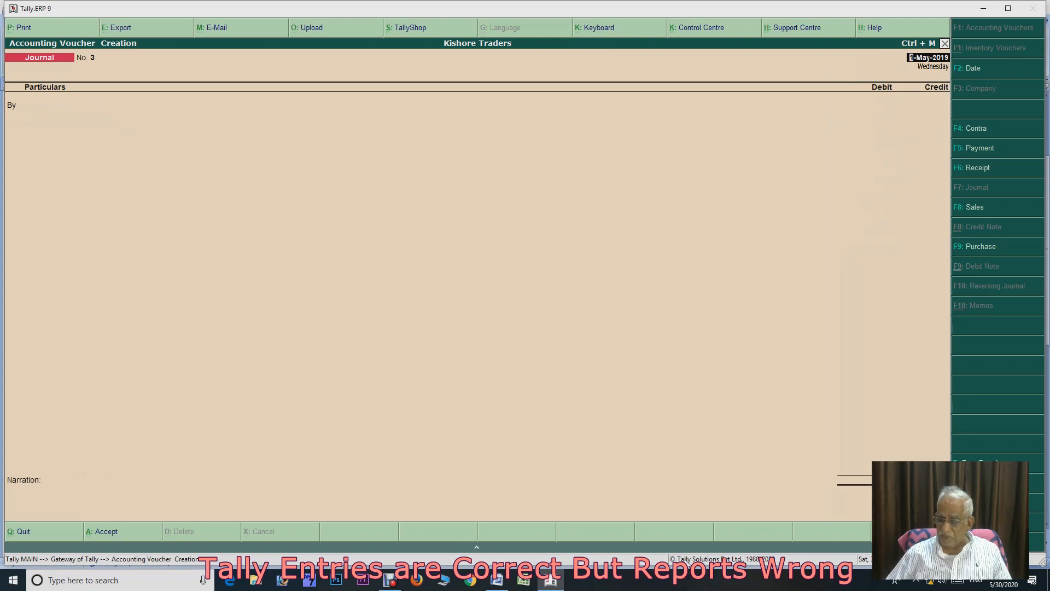
{"action": "key", "text": "Page_Up"}
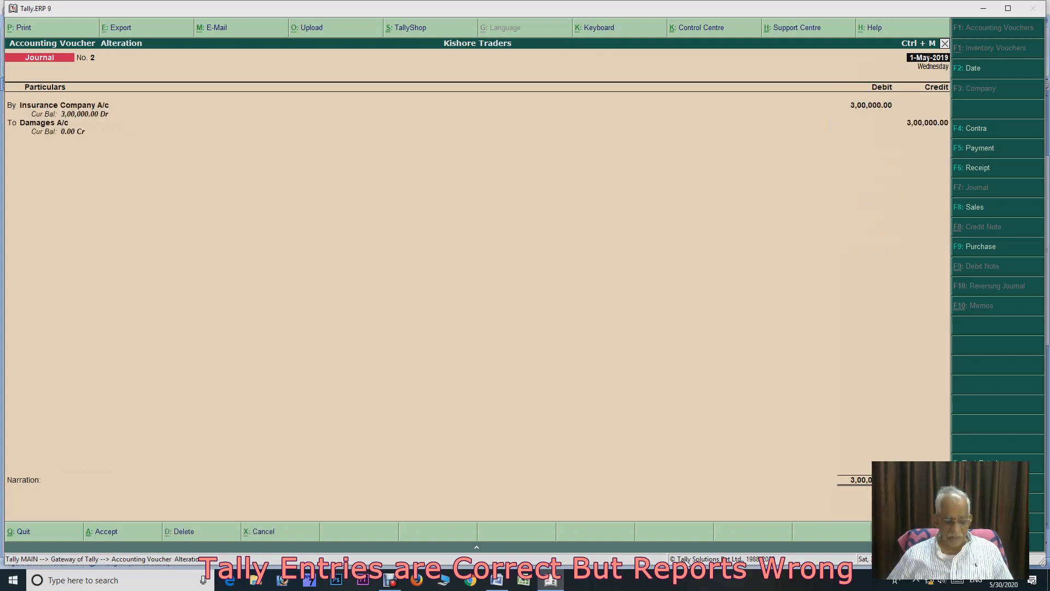
{"action": "key", "text": "Page_Down"}
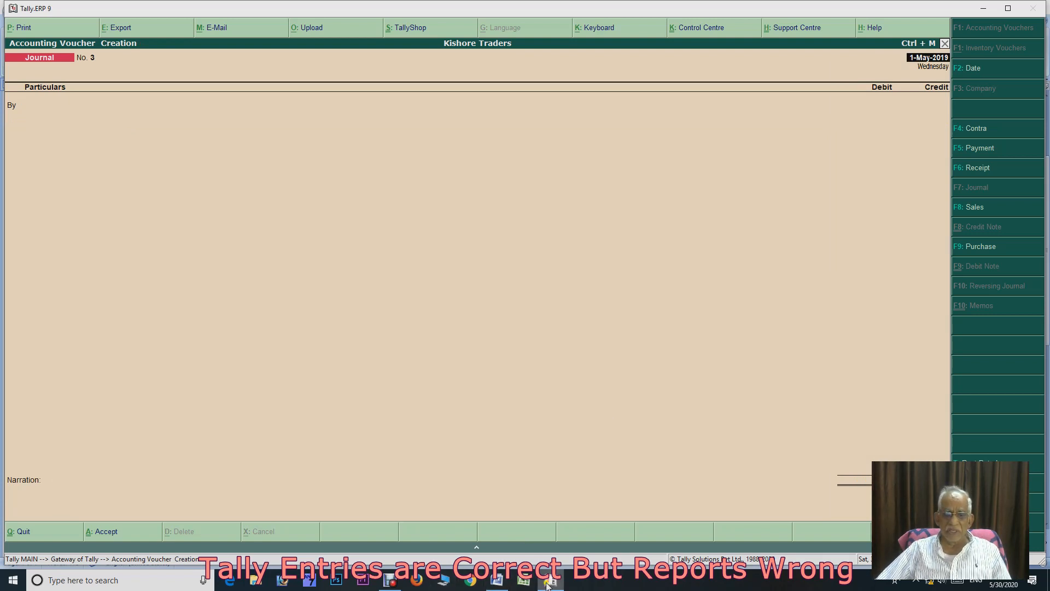
Check the claim settlement entry in the Word list and set the voucher date to 22-May-2019 in Tally
{"action": "left_click", "coordinate": [498, 581]}
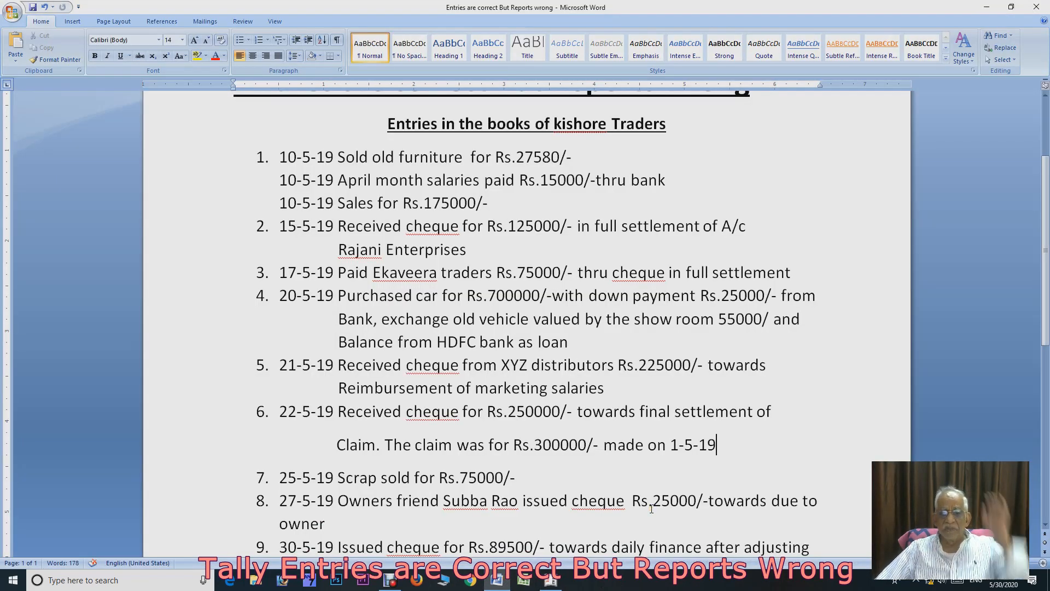
{"action": "scroll", "coordinate": [651, 509], "scroll_direction": "down", "scroll_amount": 1}
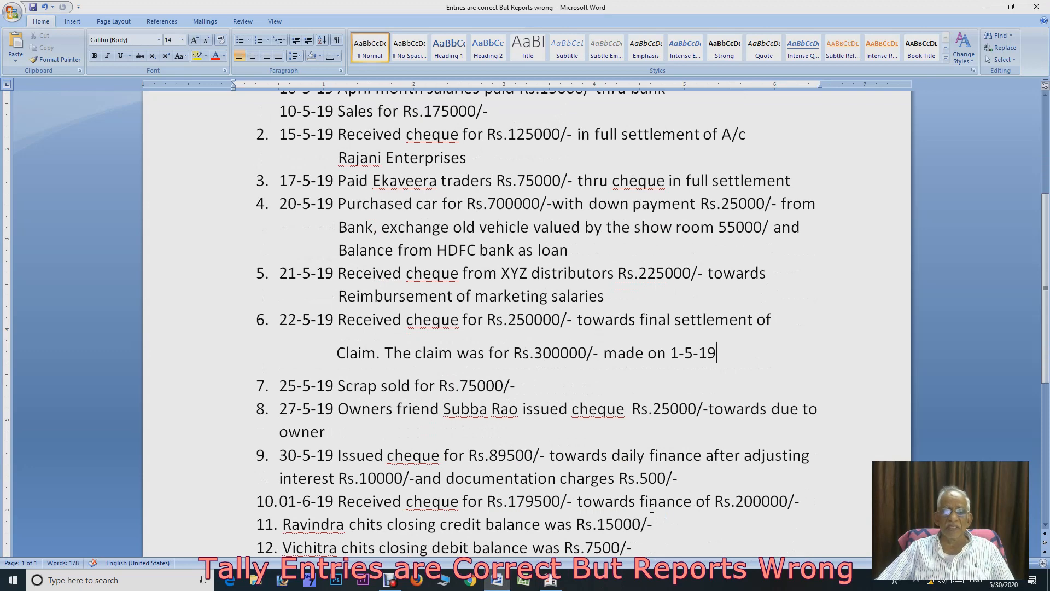
{"action": "left_click", "coordinate": [548, 582]}
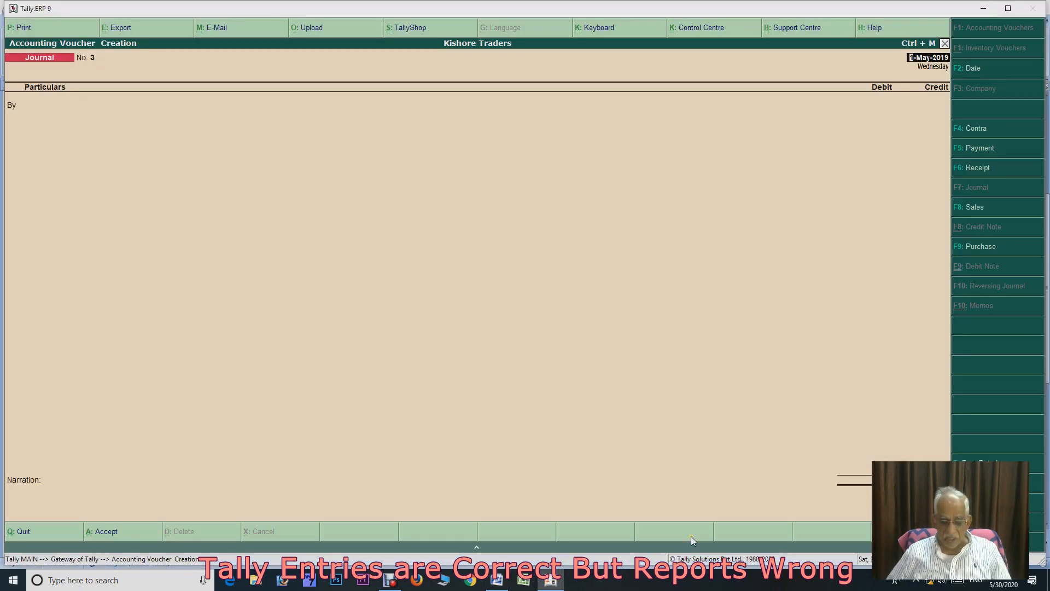
{"action": "key", "text": "F2"}
{"action": "type", "text": "22-"}
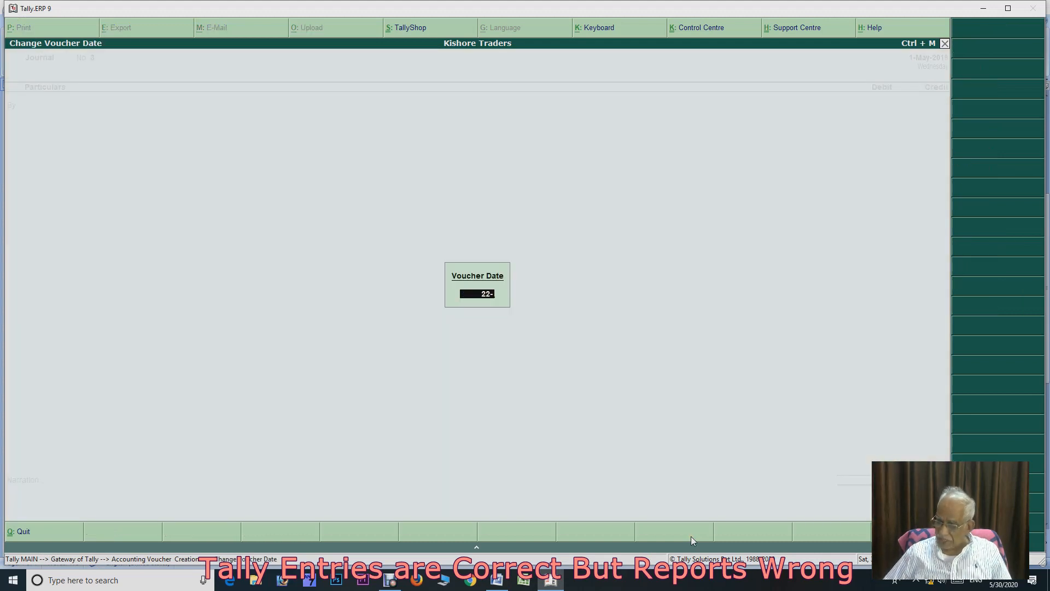
{"action": "key", "text": "Return"}
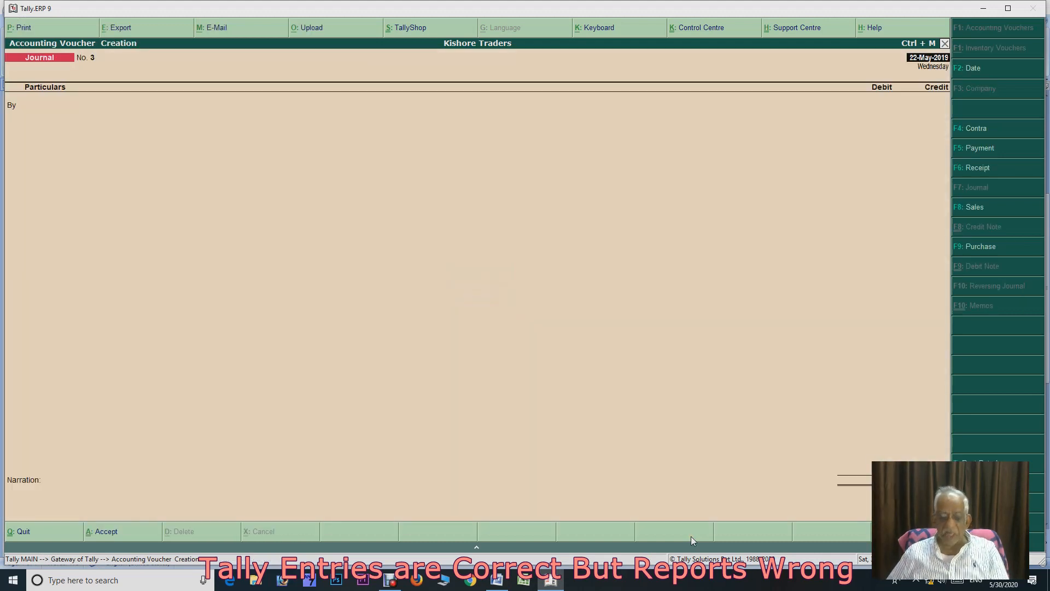
Start a receipt voucher crediting Insurance Company A/c with 250000, checking the claim settlement amount in the Word list
{"action": "key", "text": "F6"}
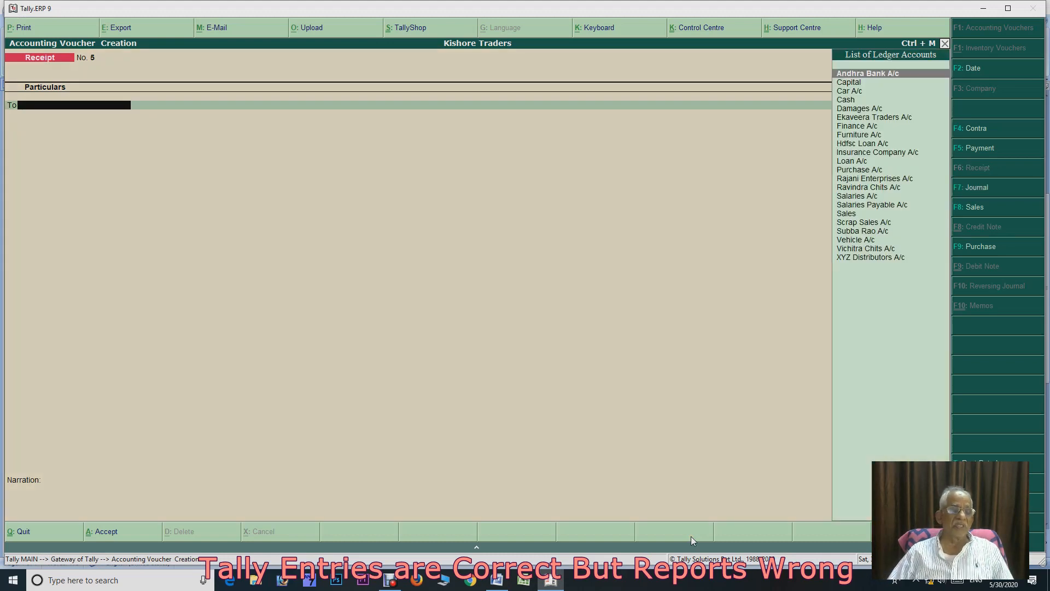
{"action": "type", "text": "Insu"}
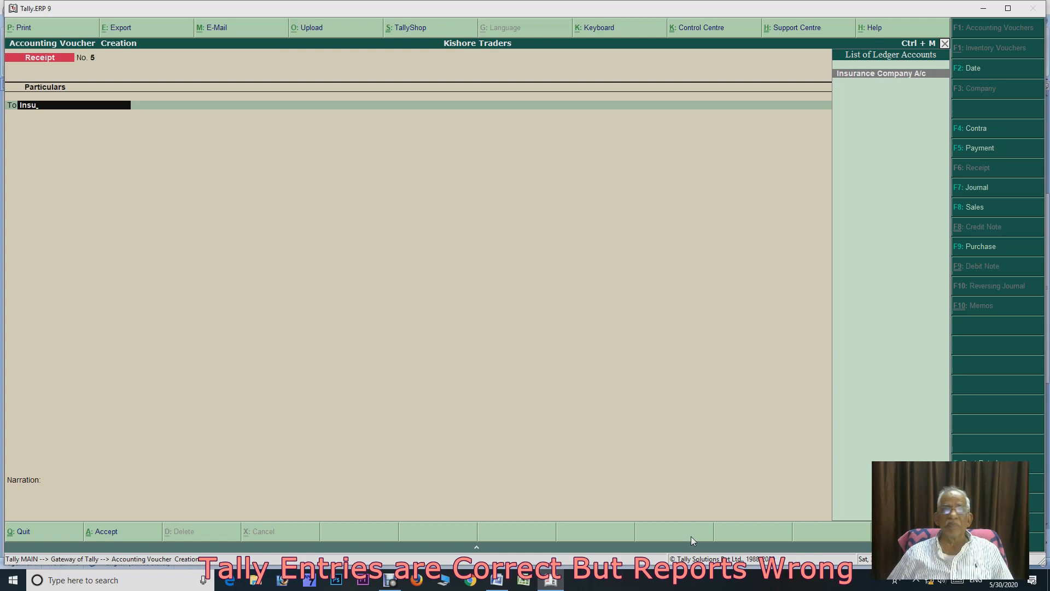
{"action": "key", "text": "Return"}
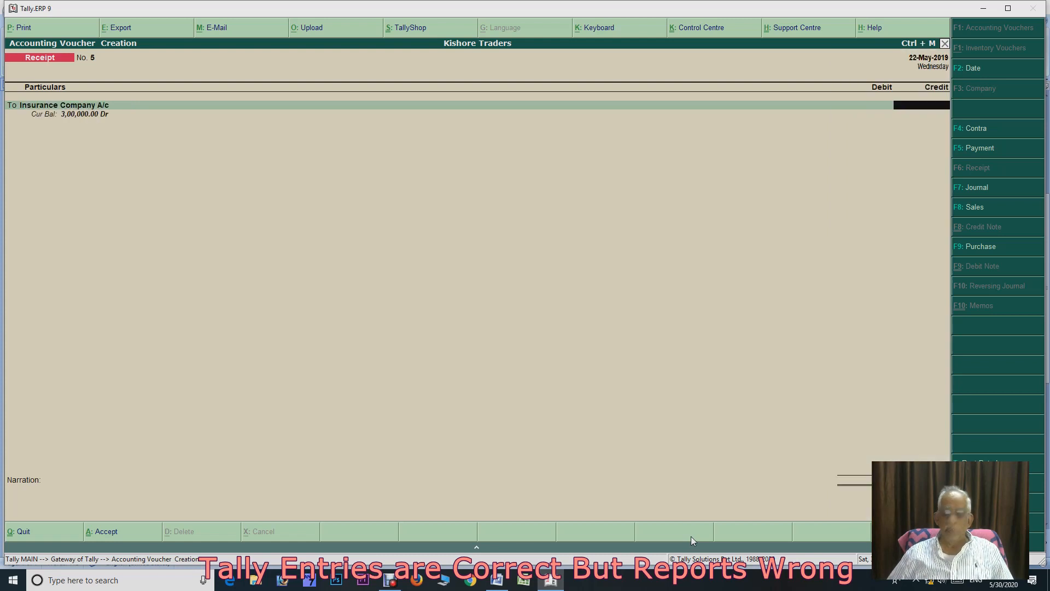
{"action": "type", "text": "250000"}
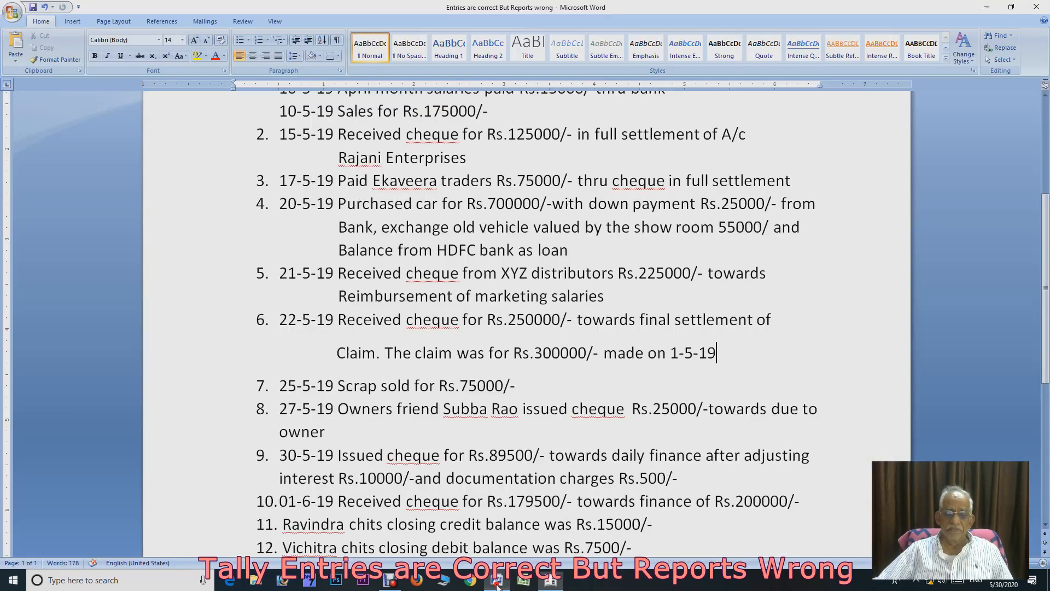
{"action": "left_click", "coordinate": [498, 582]}
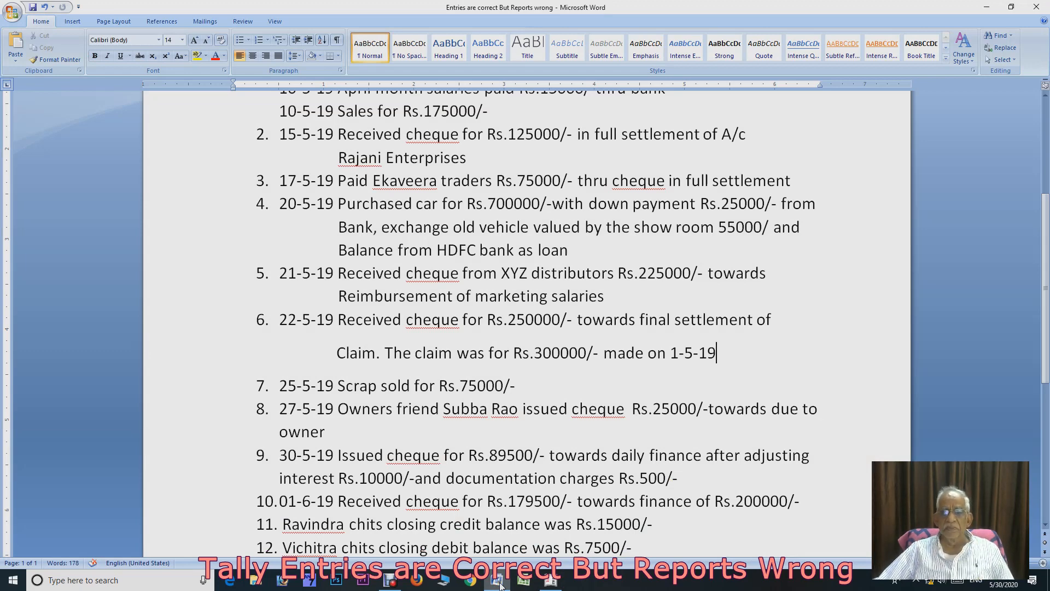
{"action": "left_click", "coordinate": [551, 581]}
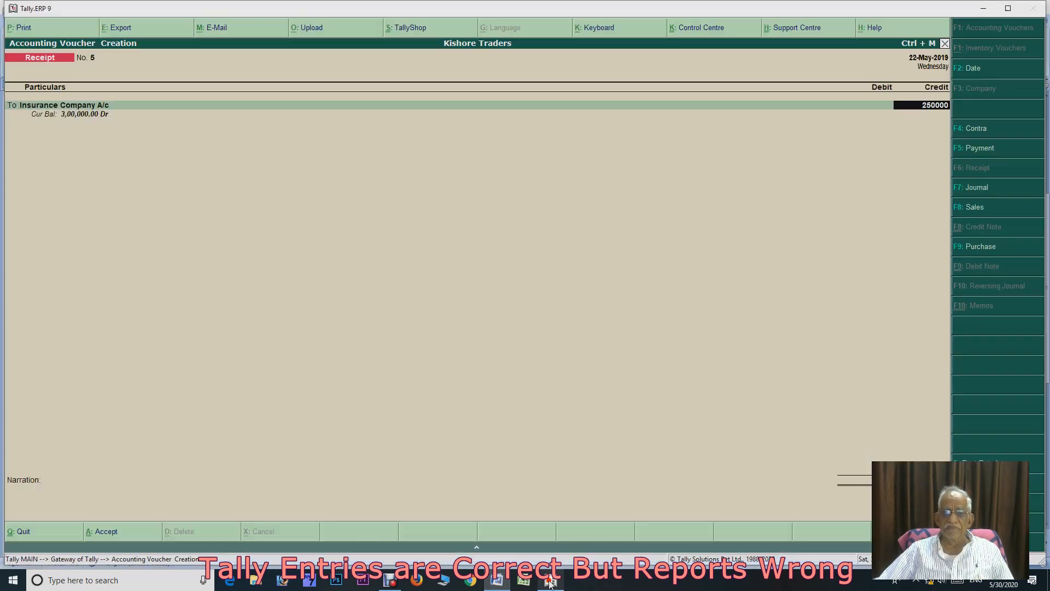
Debit Andhra Bank A/c with 2,50,000 and save the claim receipt voucher, leaving the cheque details blank
{"action": "key", "text": "Return"}
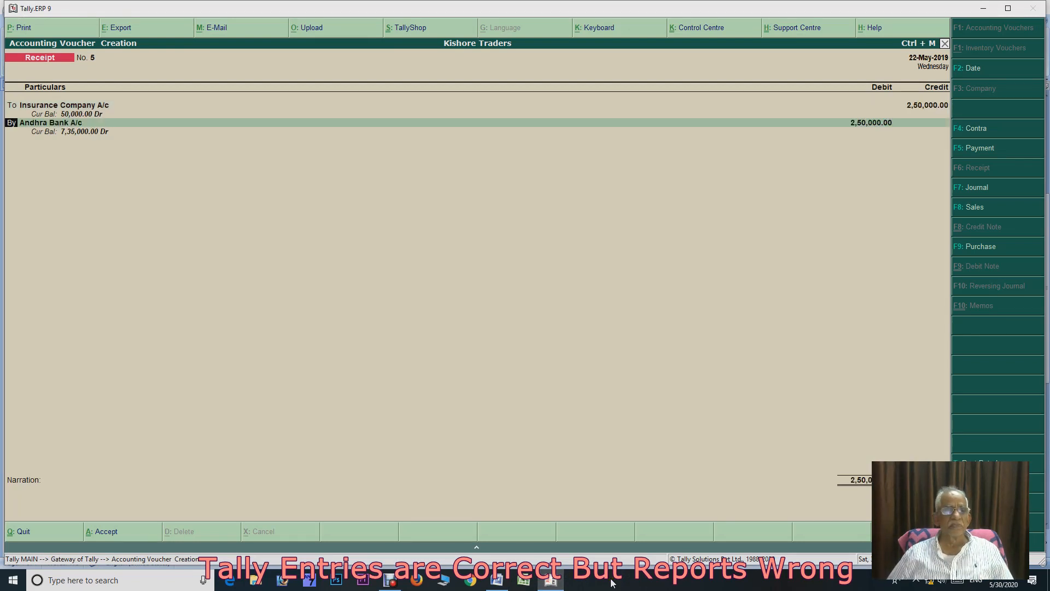
{"action": "key", "text": "Return"}
{"action": "key", "text": "Return"}
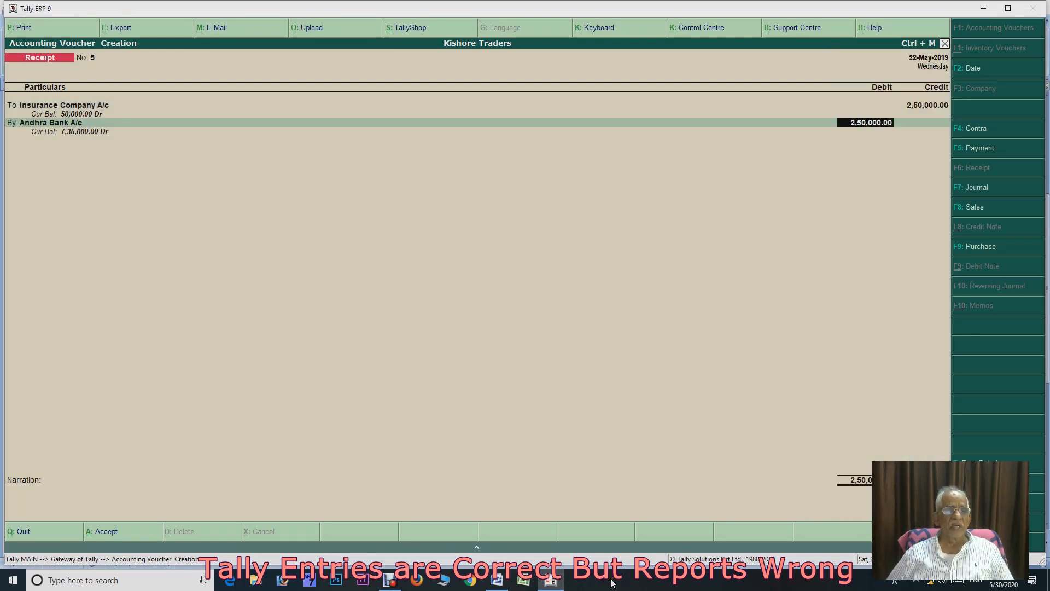
{"action": "key", "text": "Return"}
{"action": "key", "text": "Return"}
{"action": "key", "text": "Return"}
{"action": "key", "text": "Return"}
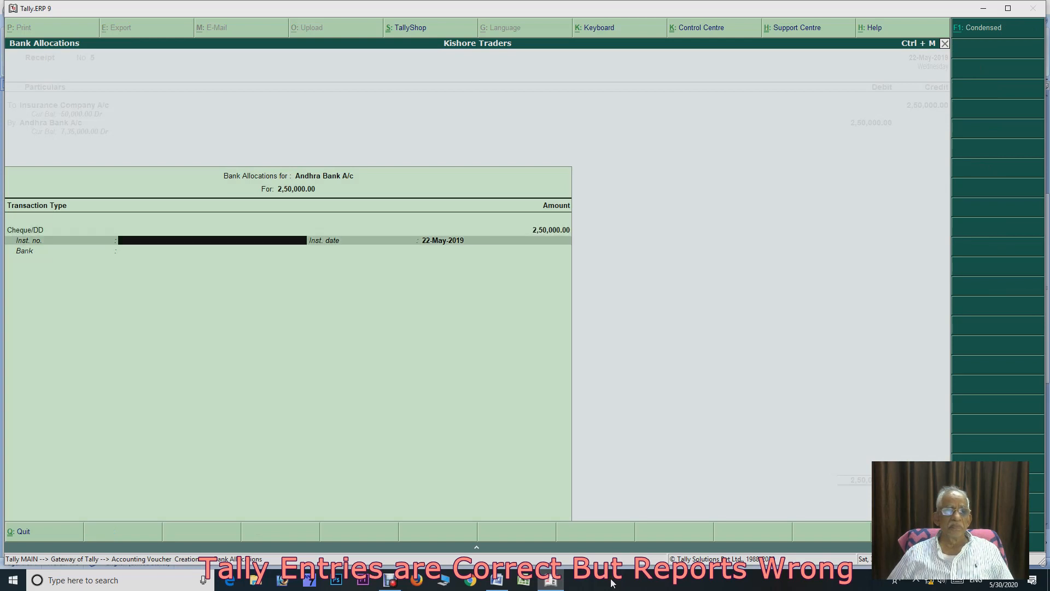
{"action": "key", "text": "Return"}
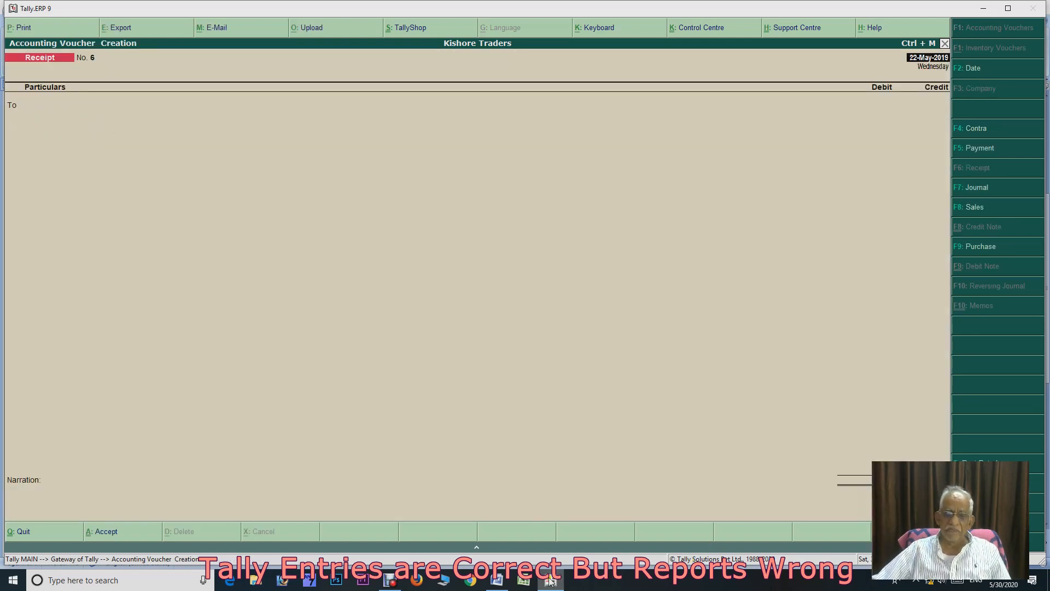
Check the scrap sale entry in the Word list and set the Tally receipt voucher date to 25-May-2019
{"action": "left_click", "coordinate": [494, 581]}
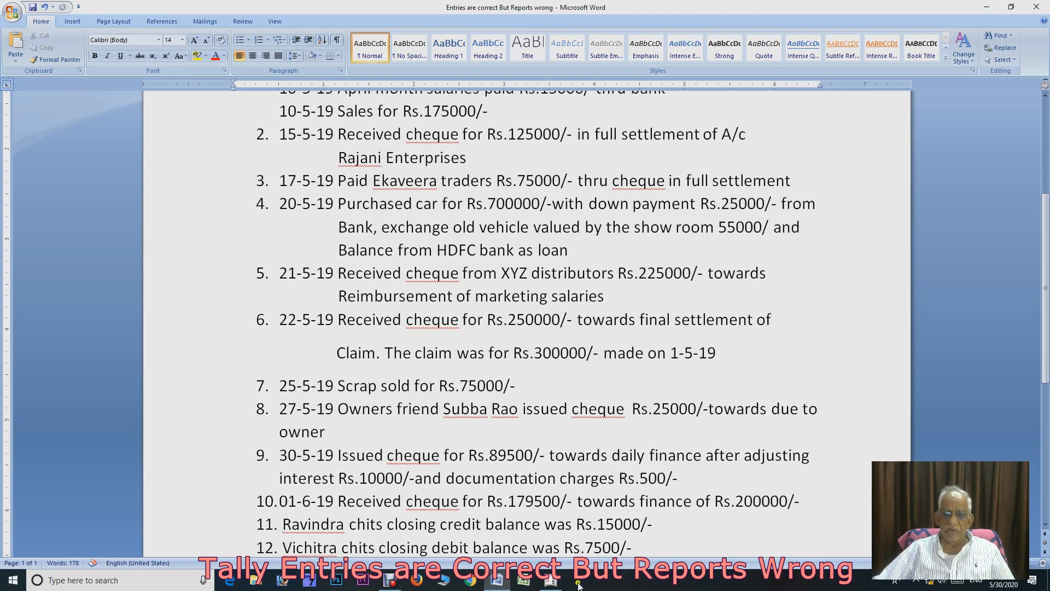
{"action": "left_click", "coordinate": [552, 581]}
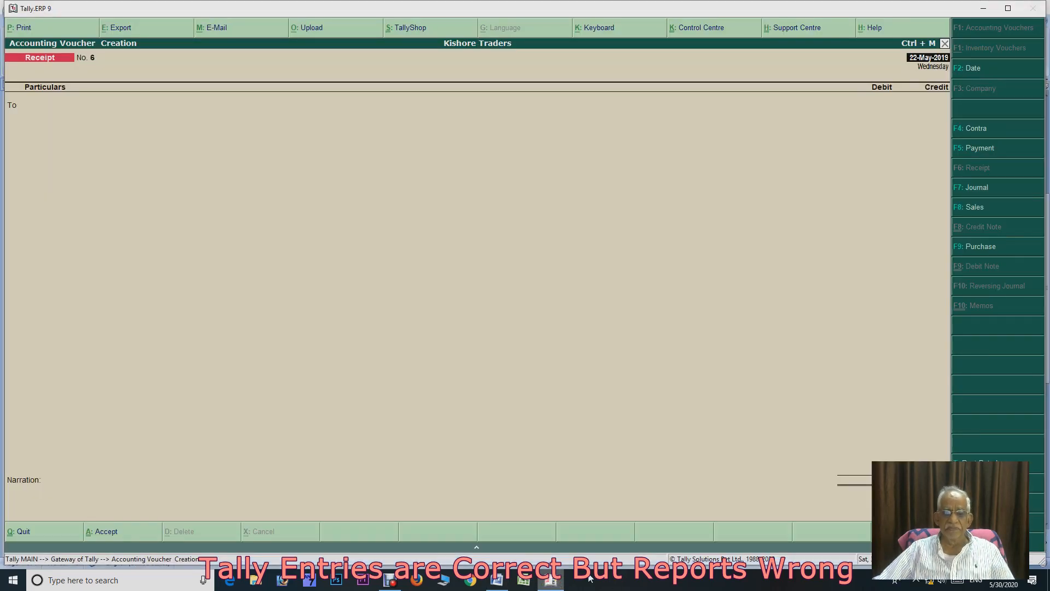
{"action": "key", "text": "F2"}
{"action": "type", "text": "25"}
{"action": "key", "text": "Return"}
Create a Scrap Sales ledger under Sales Accounts for the receipt voucher's credit entry
{"action": "key", "text": "alt+c"}
{"action": "type", "text": "Scra"}
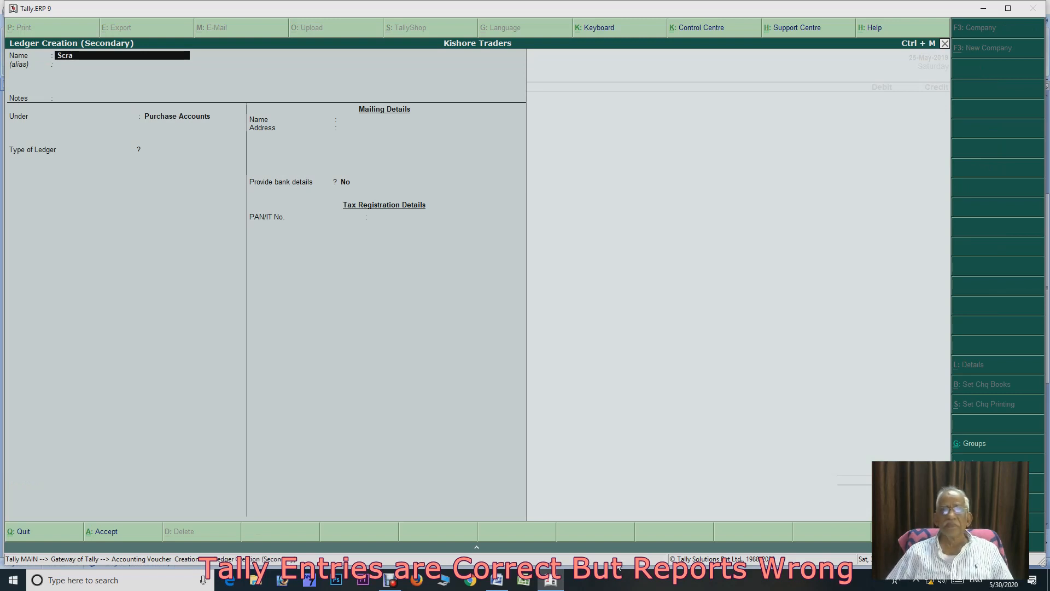
{"action": "type", "text": "p S"}
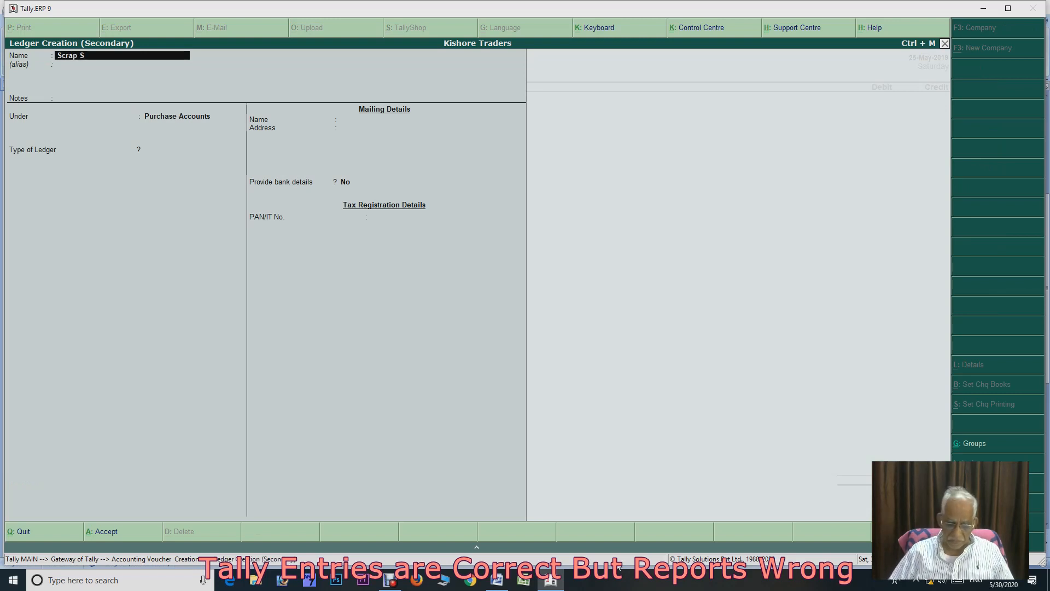
{"action": "type", "text": "ales"}
{"action": "key", "text": "Return"}
{"action": "key", "text": "Return"}
{"action": "key", "text": "Return"}
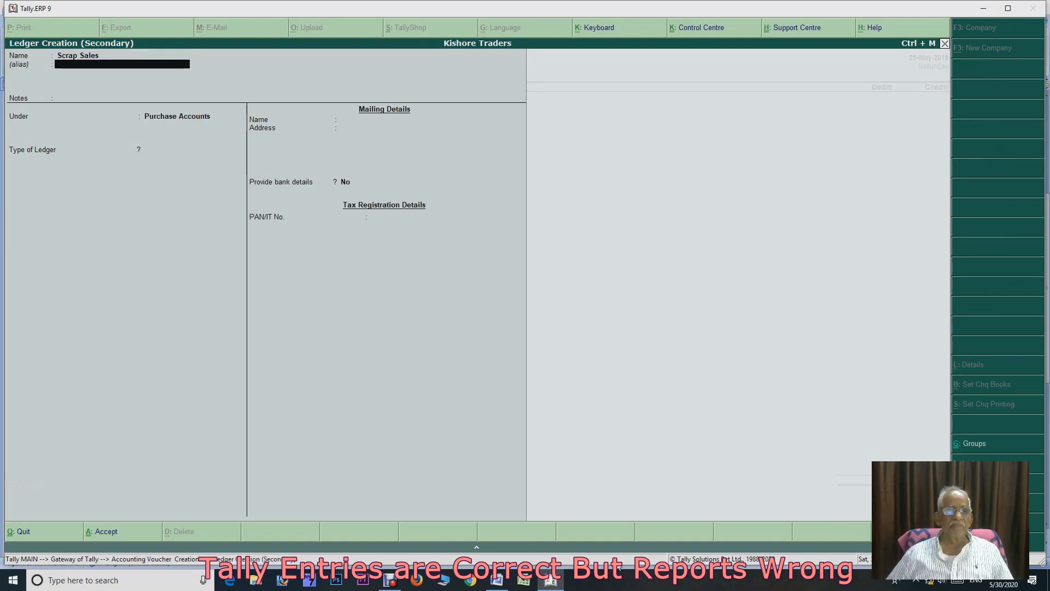
{"action": "type", "text": "sal"}
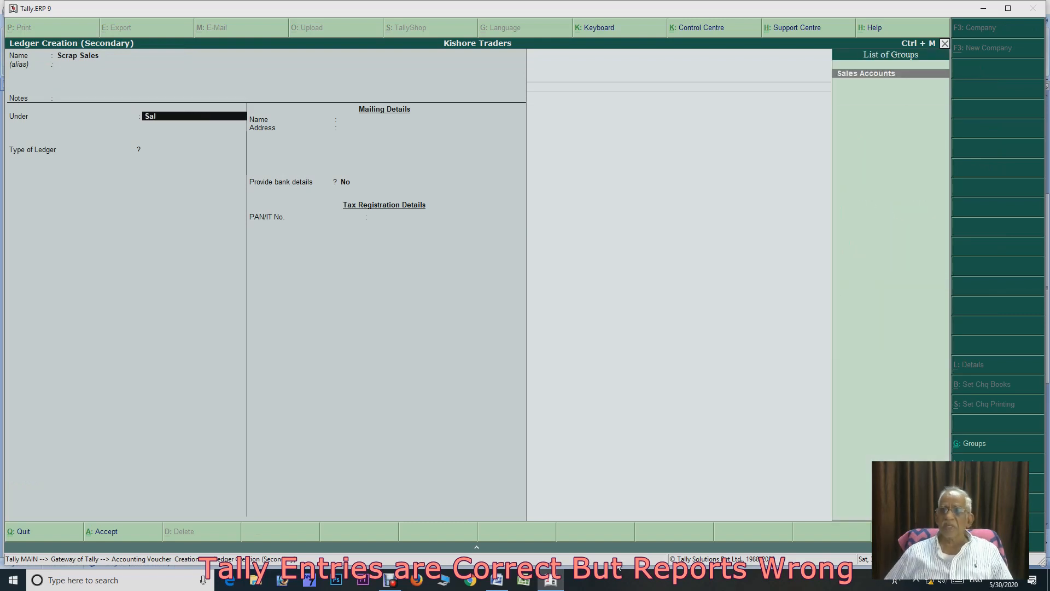
{"action": "key", "text": "Return"}
{"action": "key", "text": "ctrl+a"}
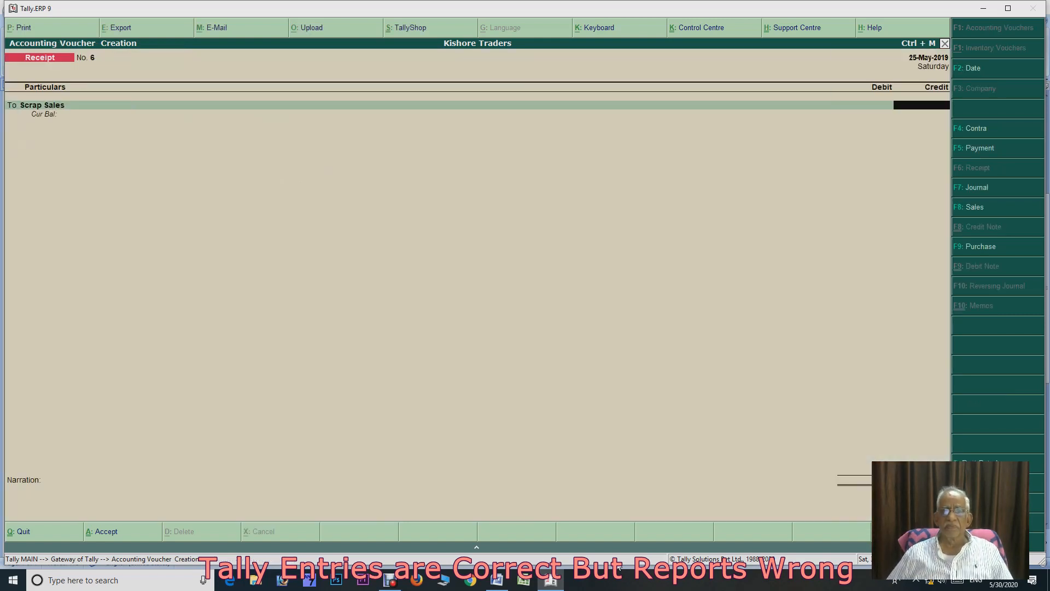
Credit Scrap Sales with 75000, debit Cash with the same amount and save the receipt voucher
{"action": "type", "text": "75000"}
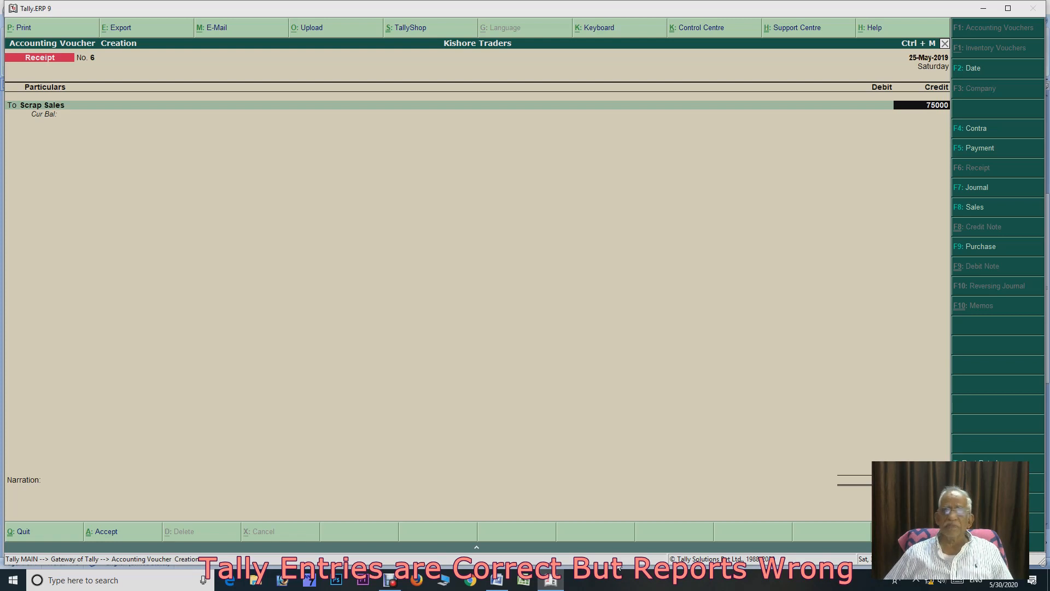
{"action": "key", "text": "Return"}
{"action": "type", "text": "cash"}
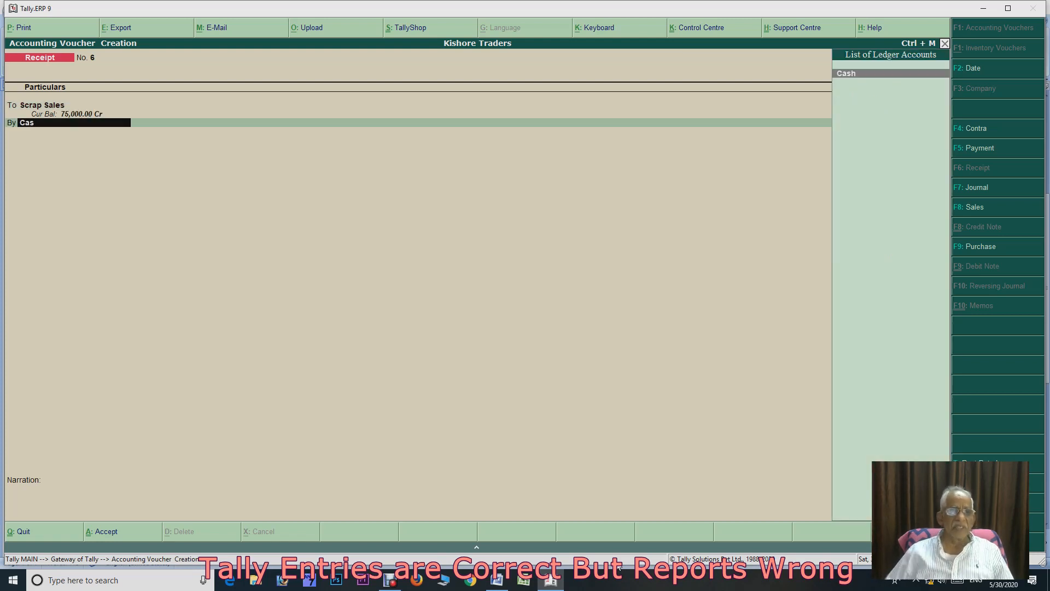
{"action": "key", "text": "Return"}
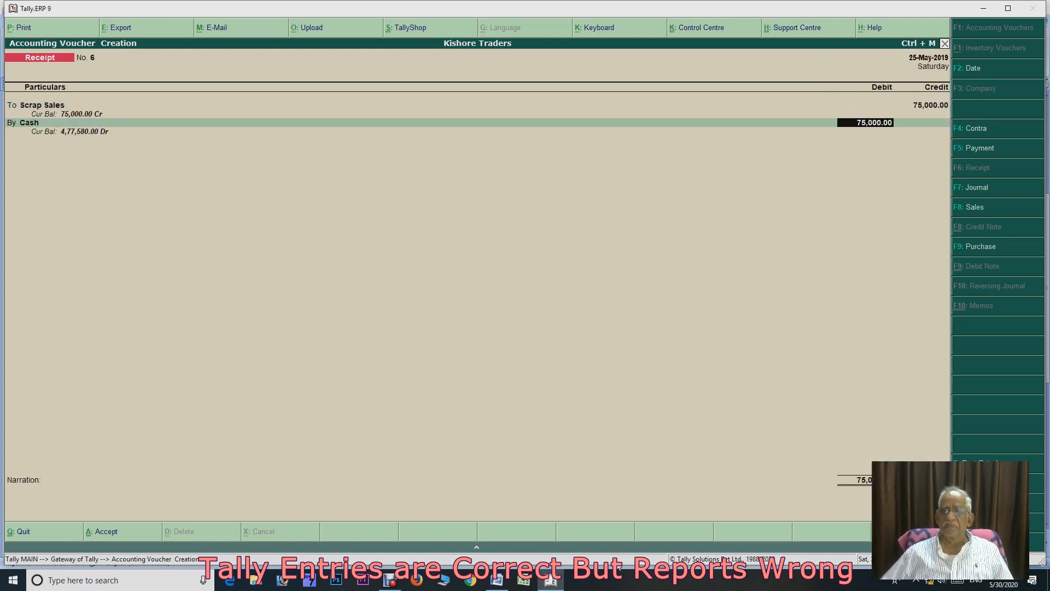
{"action": "key", "text": "ctrl+a"}
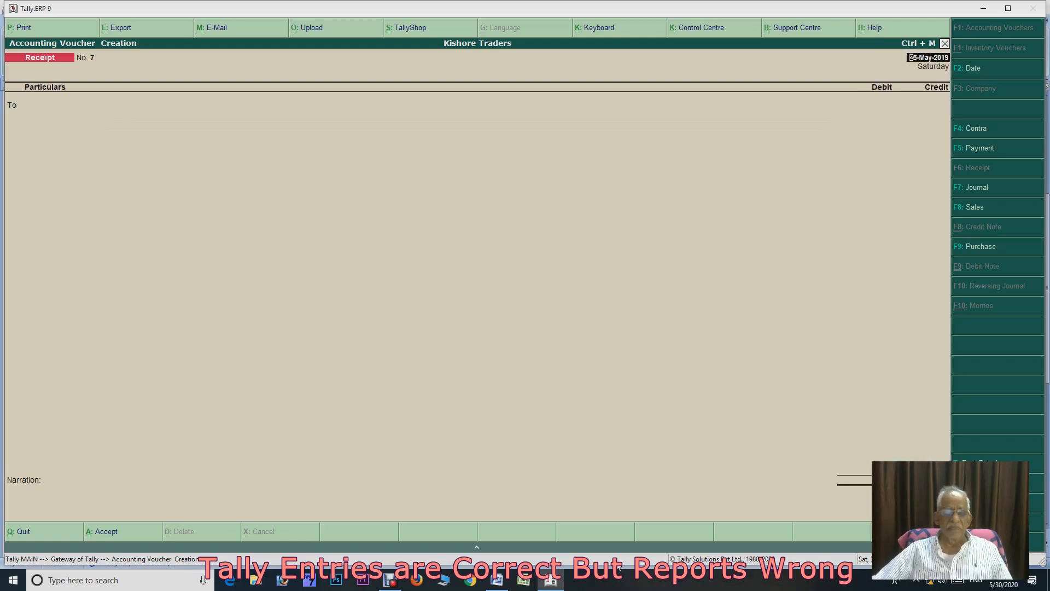
Check the friend's cheque entry in the Word list and set the Tally receipt voucher date to 27-May-2019
{"action": "left_click", "coordinate": [498, 582]}
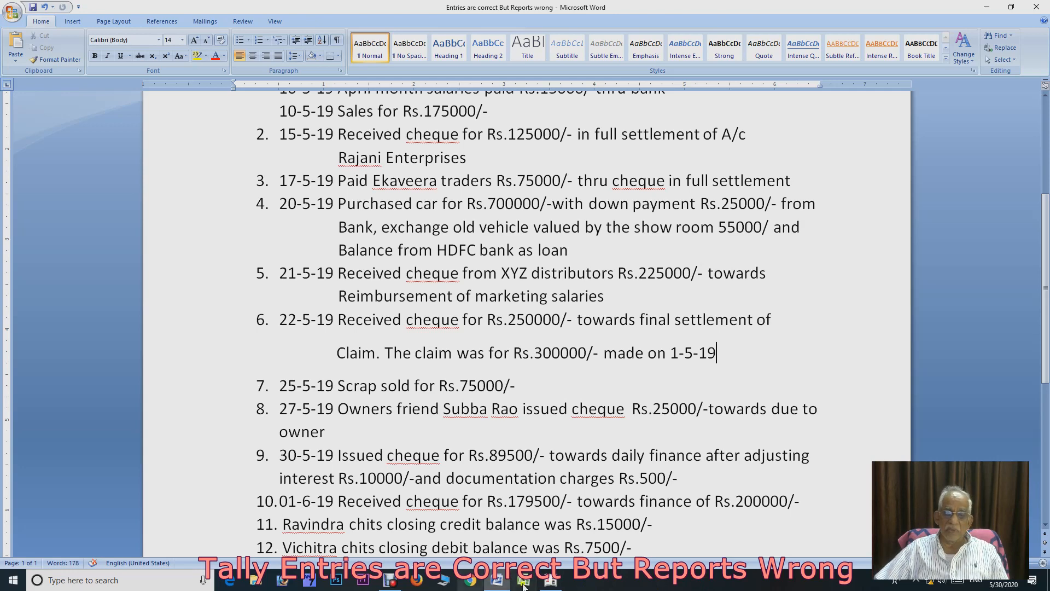
{"action": "left_click", "coordinate": [551, 583]}
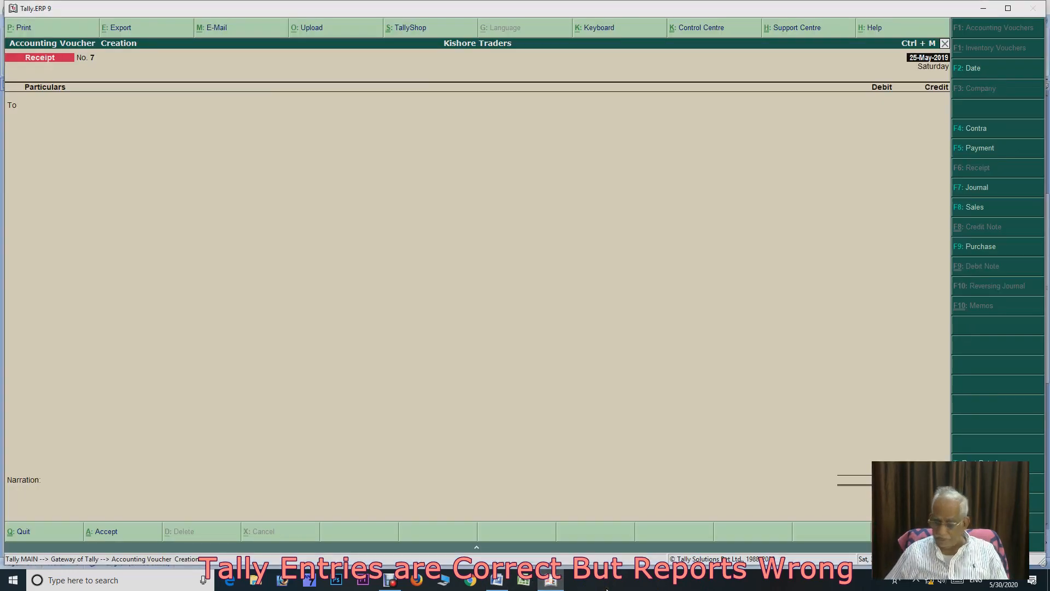
{"action": "key", "text": "F2"}
{"action": "type", "text": "27"}
{"action": "key", "text": "Return"}
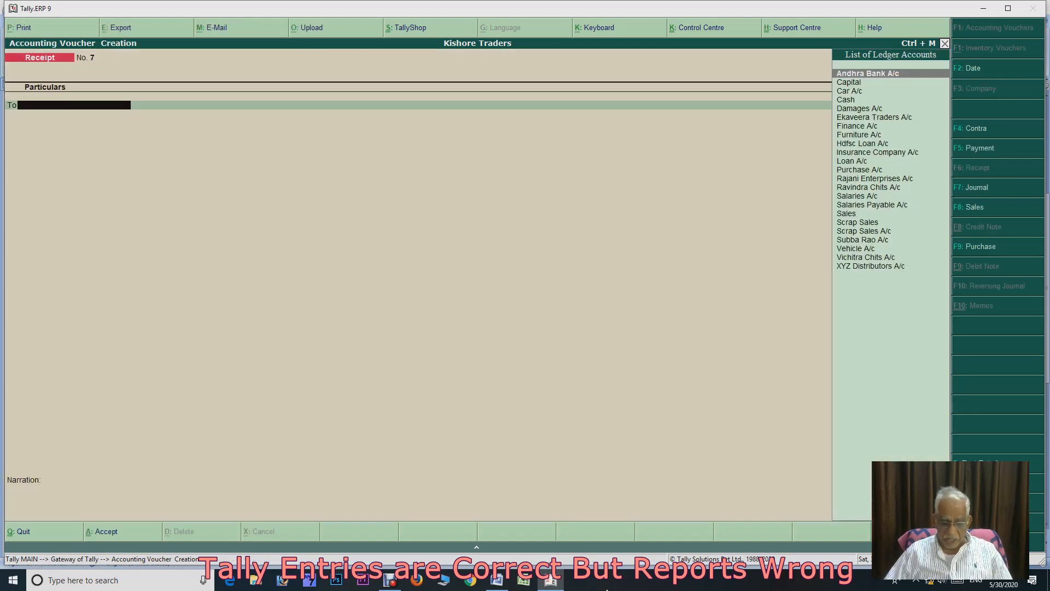
{"action": "key", "text": "alt+c"}
{"action": "type", "text": "Su"}
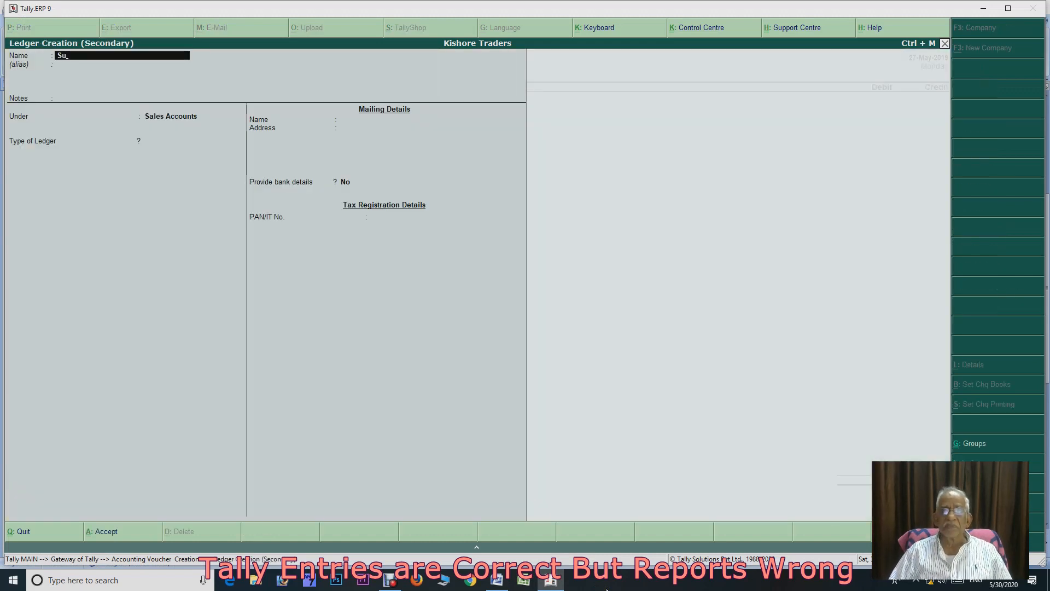
{"action": "type", "text": "bb a"}
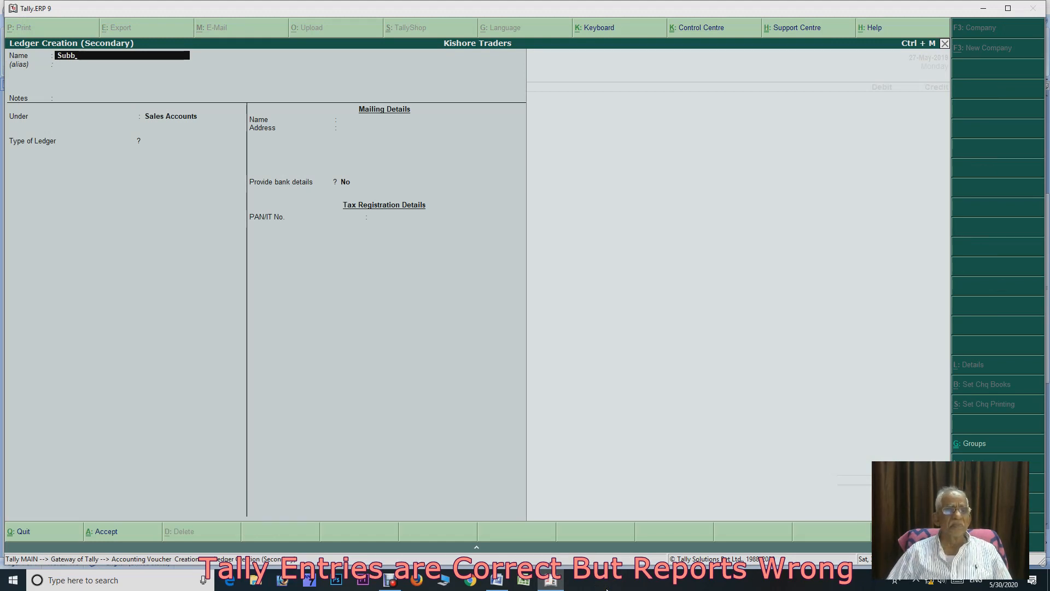
{"action": "type", "text": "a Rao"}
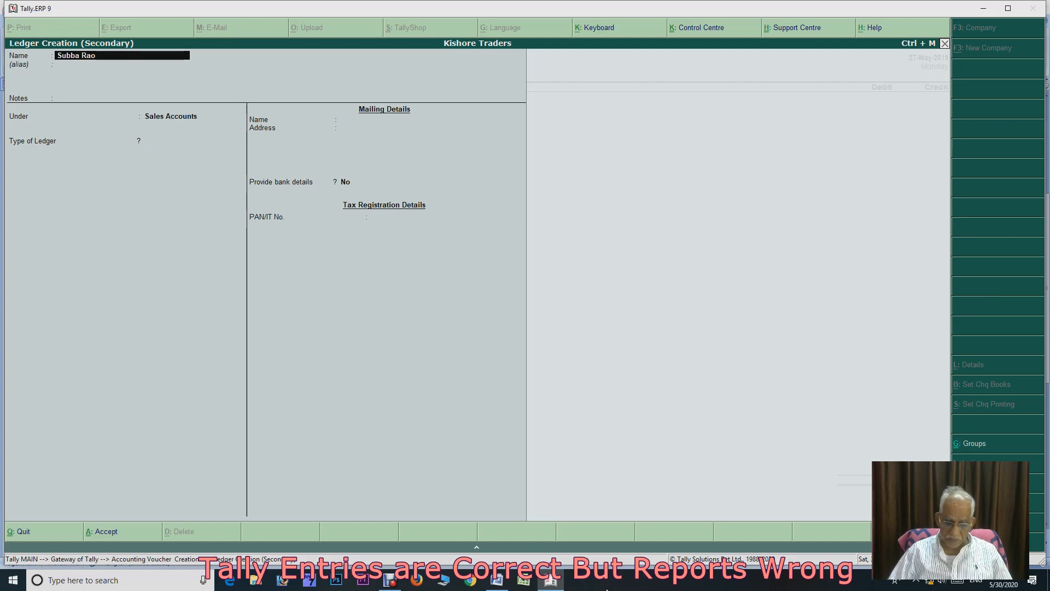
{"action": "type", "text": " a/c"}
{"action": "key", "text": "Return"}
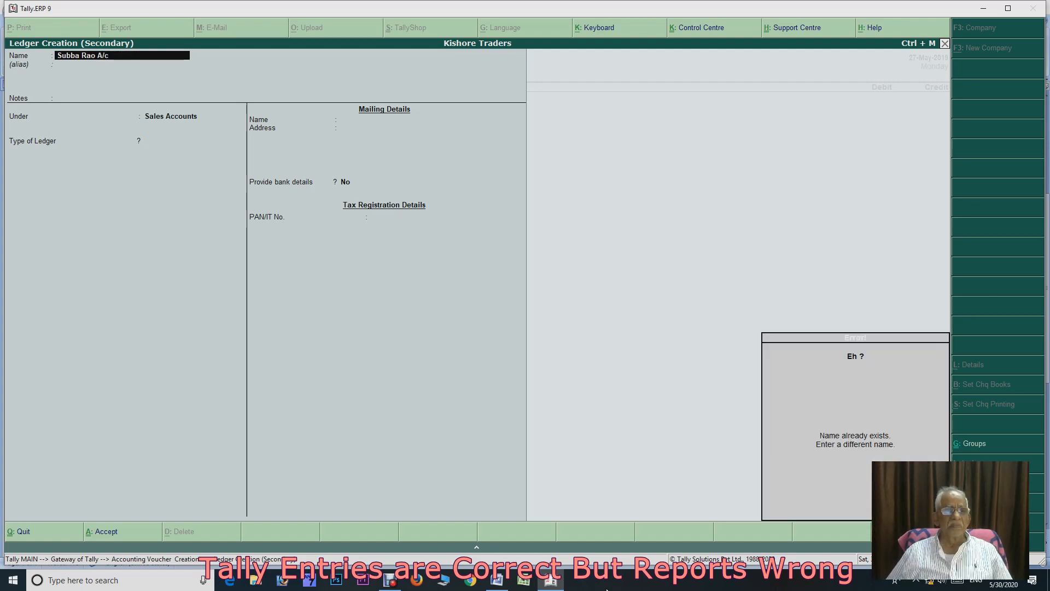
{"action": "key", "text": "Escape"}
{"action": "key", "text": "Escape"}
{"action": "key", "text": "Return"}
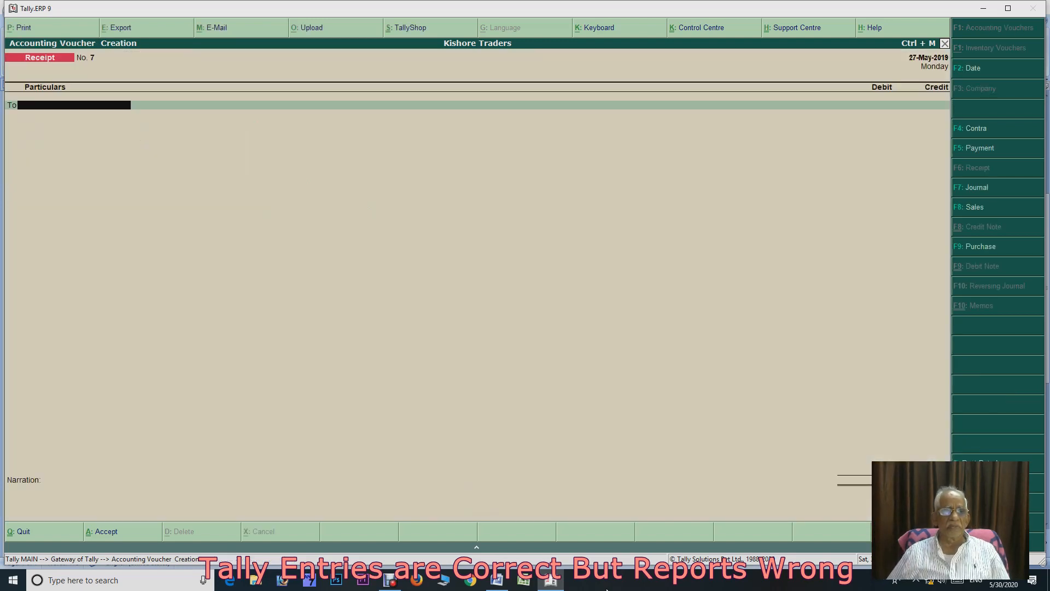
Credit the owner's friend's existing ledger with 25000, debit Andhra Bank A/c and save the receipt voucher
{"action": "type", "text": "Subb"}
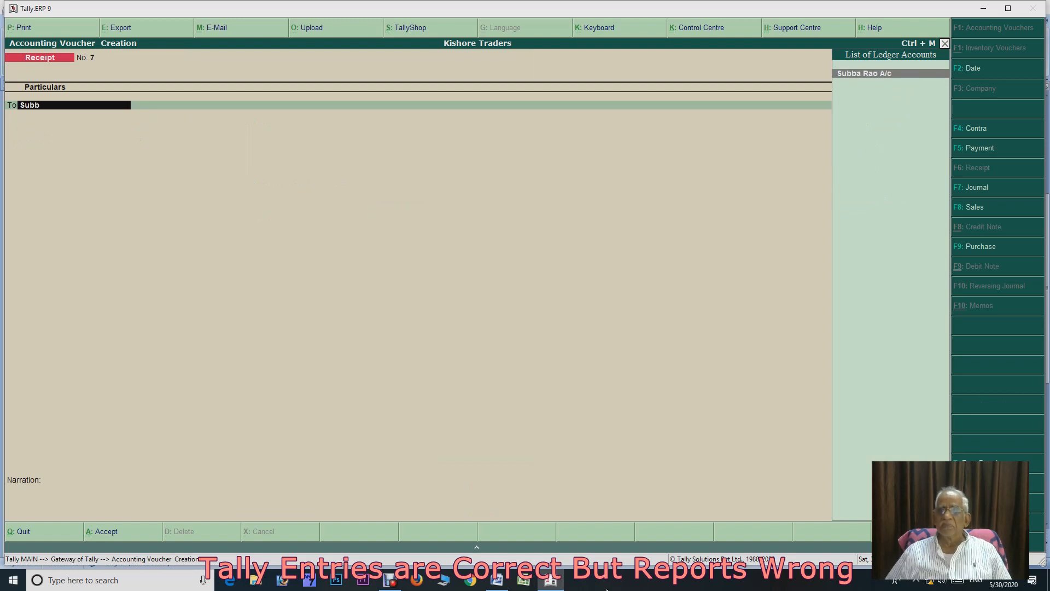
{"action": "key", "text": "Return"}
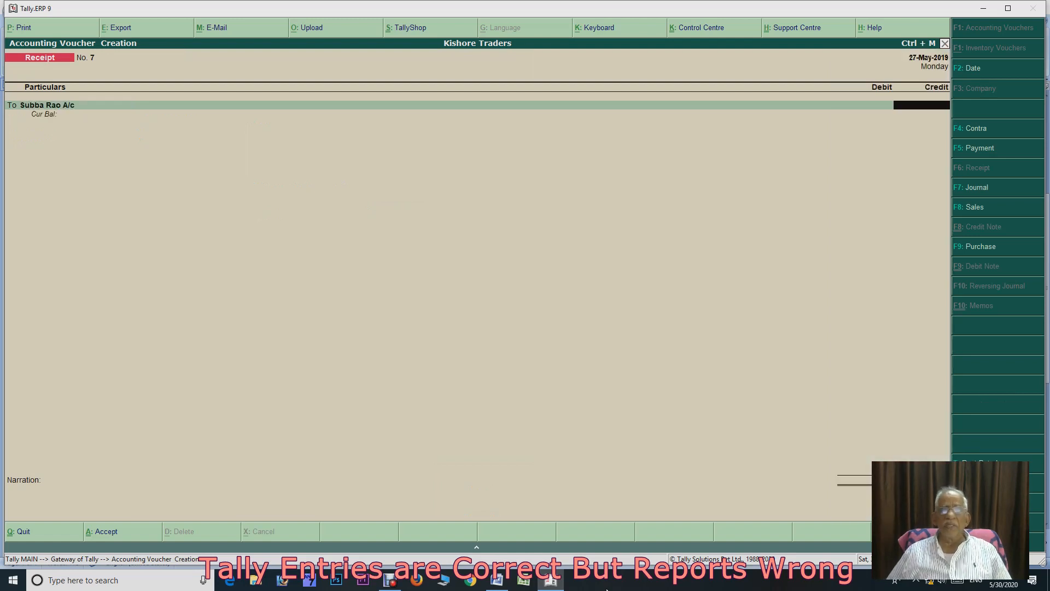
{"action": "type", "text": "25,000"}
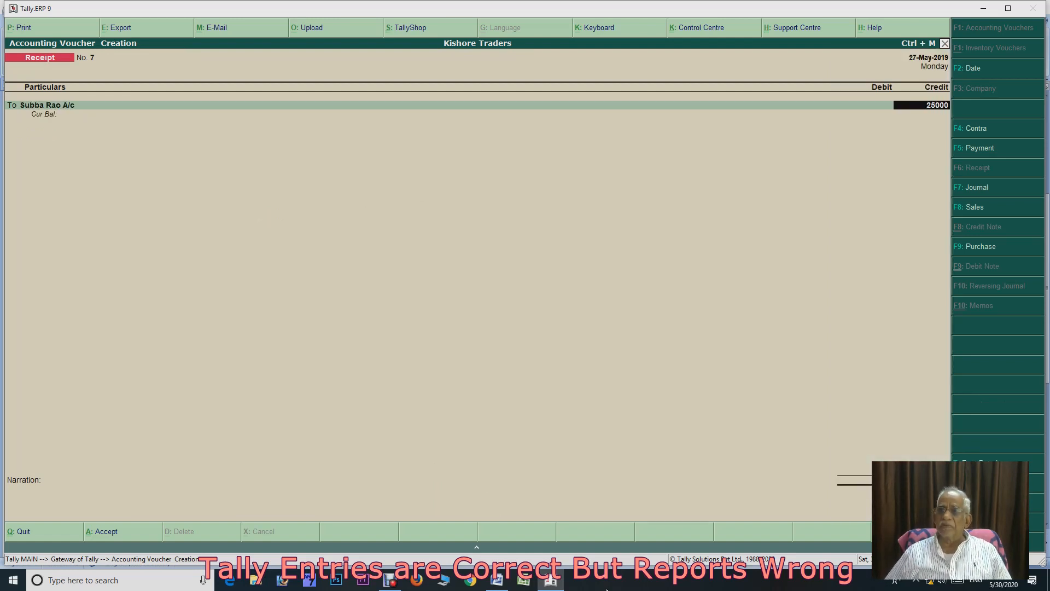
{"action": "key", "text": "Return"}
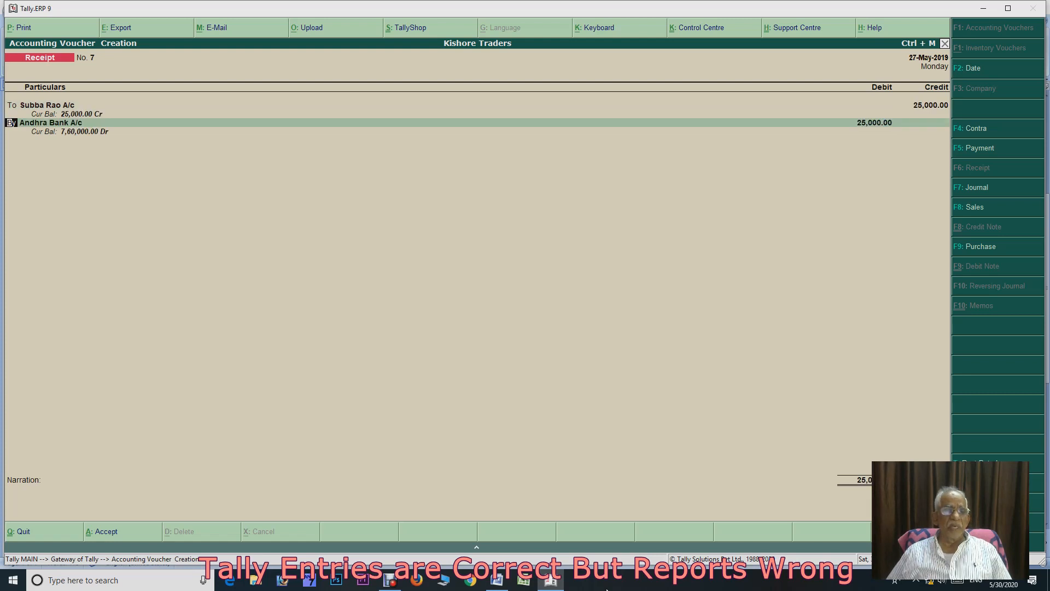
{"action": "key", "text": "ctrl+a"}
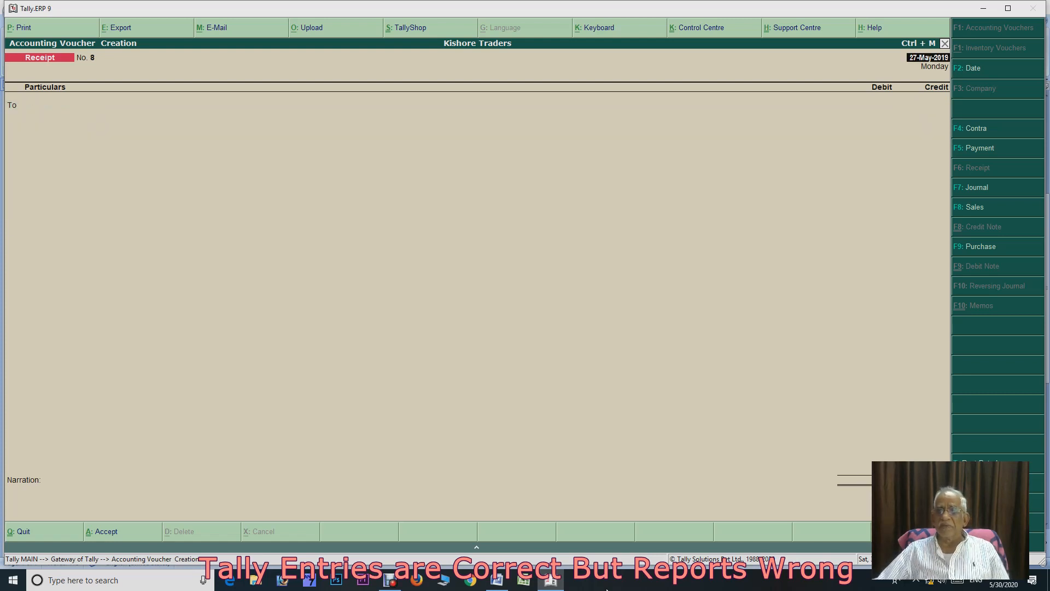
Check the 30-5-19 daily finance cheque in the Word list, then credit Andhra Bank A/c with 89500 in Tally and save the payment voucher
{"action": "left_click", "coordinate": [499, 581]}
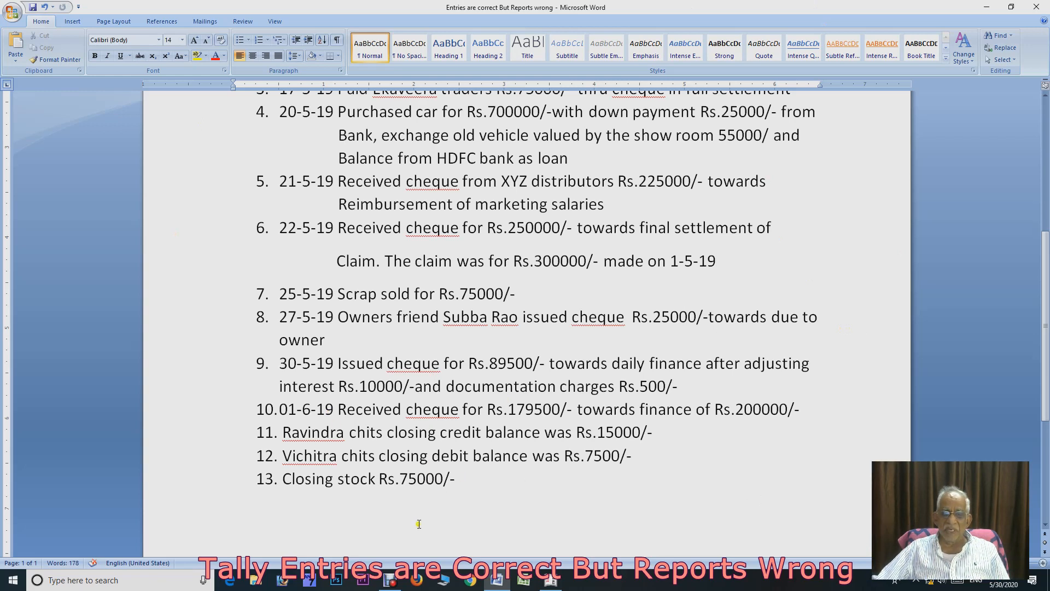
{"action": "mouse_move", "coordinate": [559, 586]}
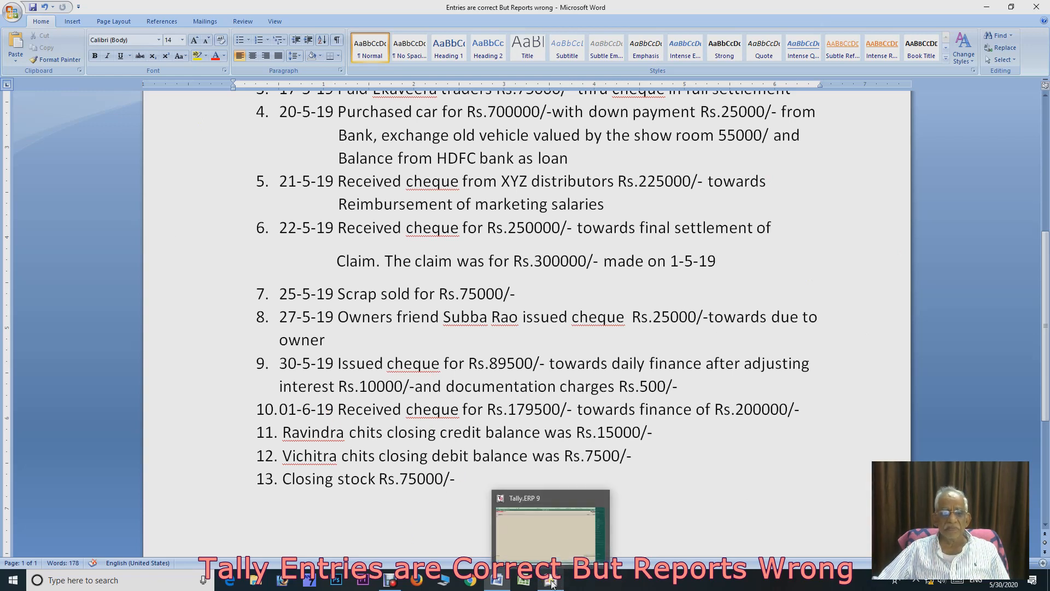
{"action": "left_click", "coordinate": [553, 583]}
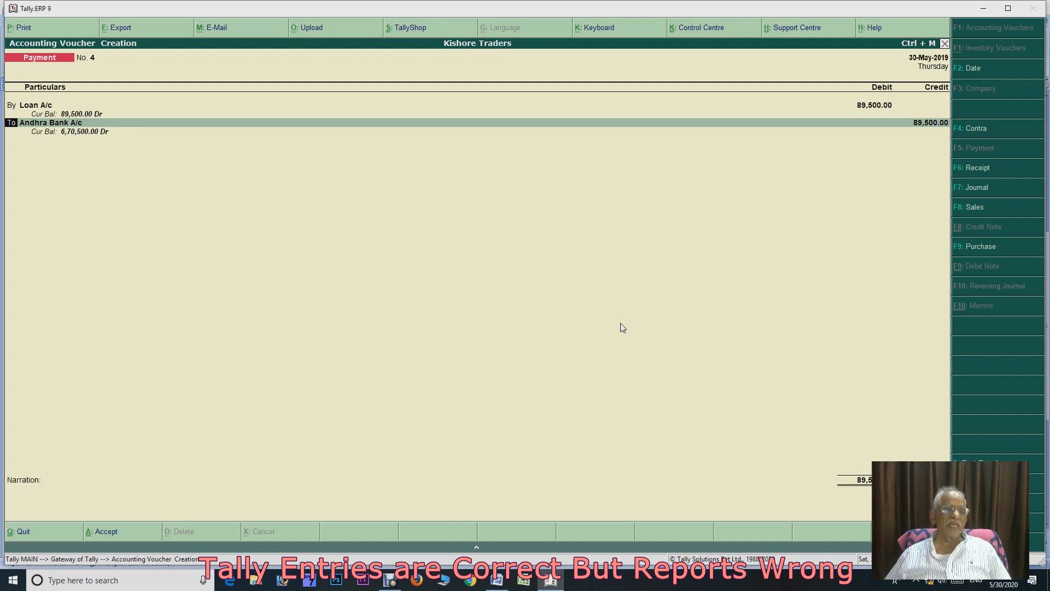
{"action": "key", "text": "Return"}
{"action": "key", "text": "Return"}
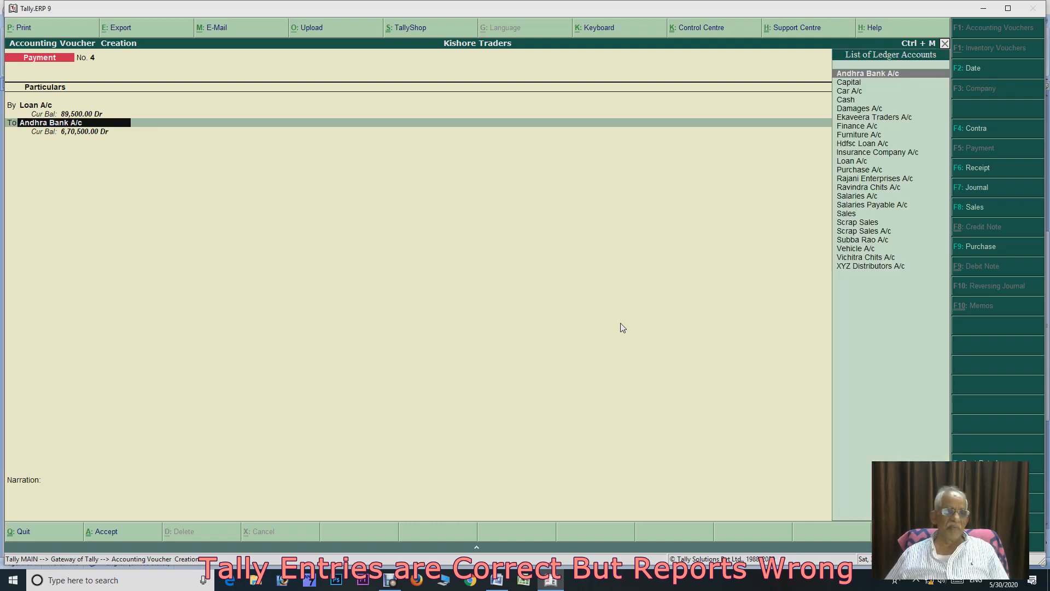
{"action": "key", "text": "Return"}
{"action": "key", "text": "Return"}
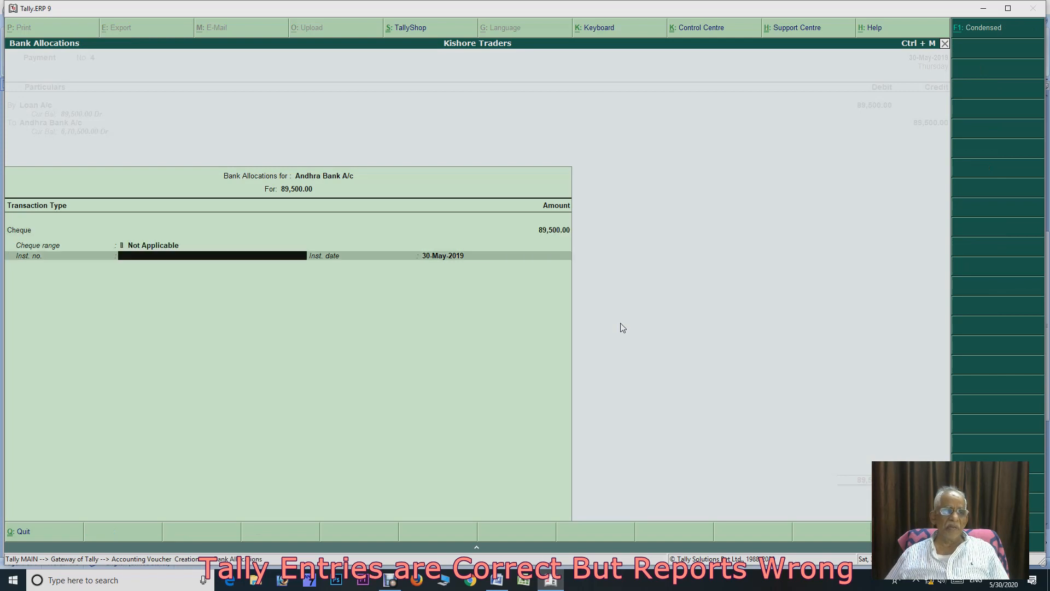
{"action": "key", "text": "Return"}
{"action": "key", "text": "Return"}
{"action": "key", "text": "Return"}
{"action": "key", "text": "Return"}
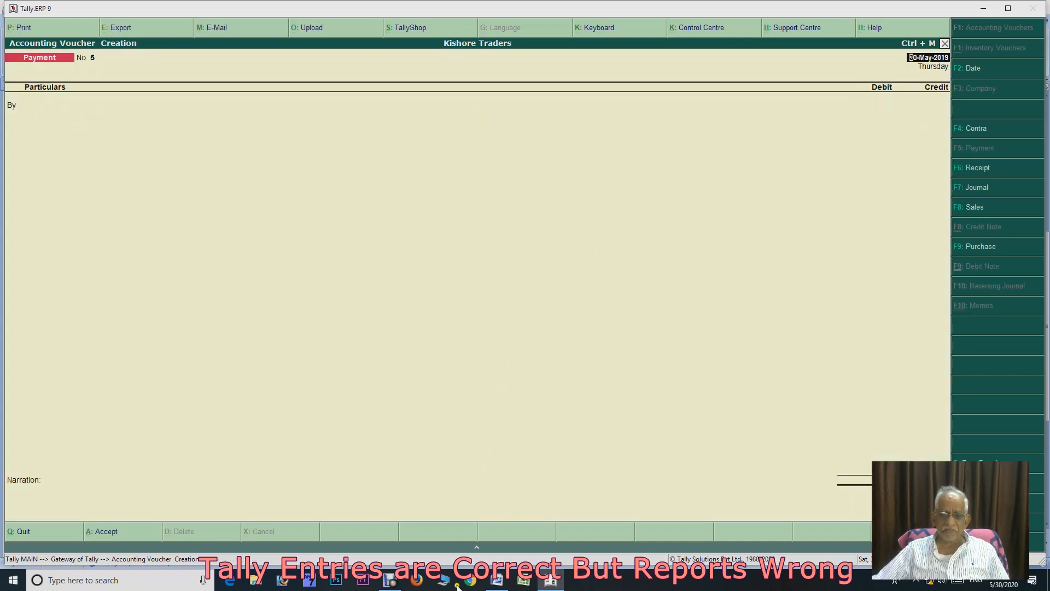
Check the finance receipt entry in the Word list, set the Tally voucher date to 1-Jun-2019 and start a receipt voucher
{"action": "left_click", "coordinate": [495, 581]}
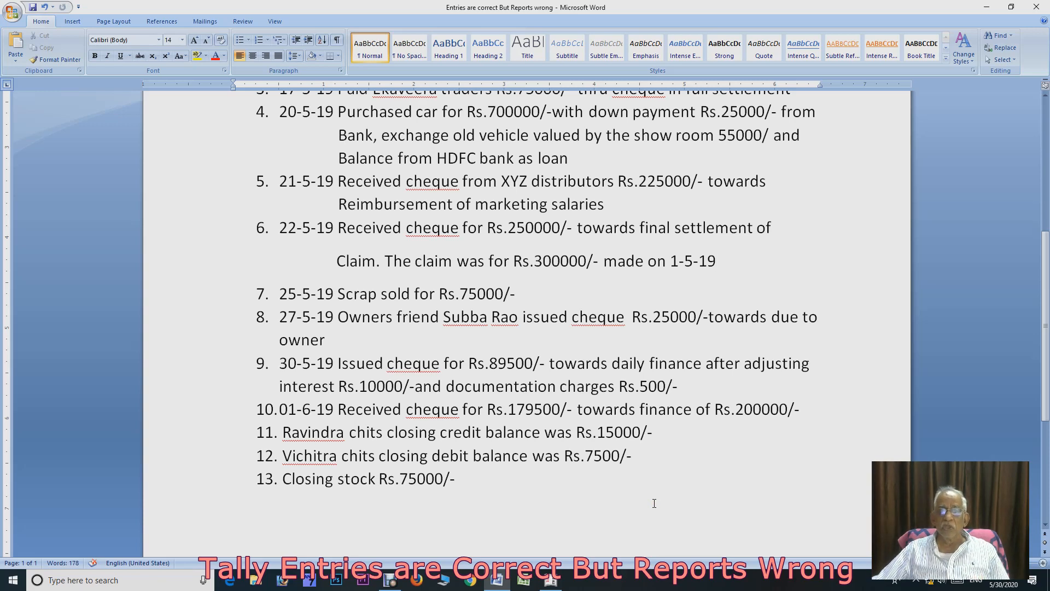
{"action": "left_click", "coordinate": [554, 582]}
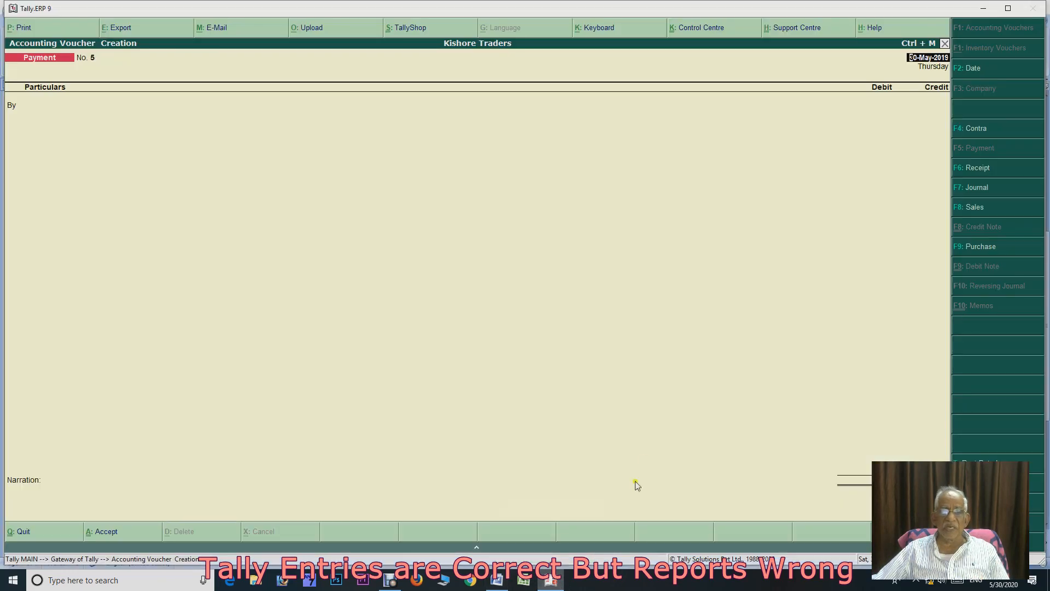
{"action": "key", "text": "F2"}
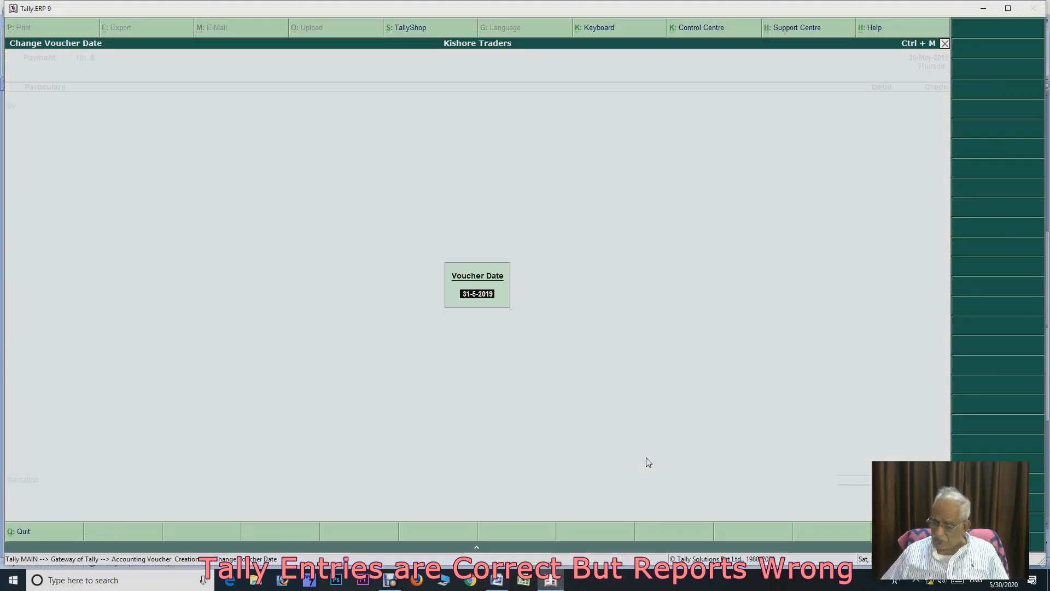
{"action": "type", "text": "1-6"}
{"action": "key", "text": "Return"}
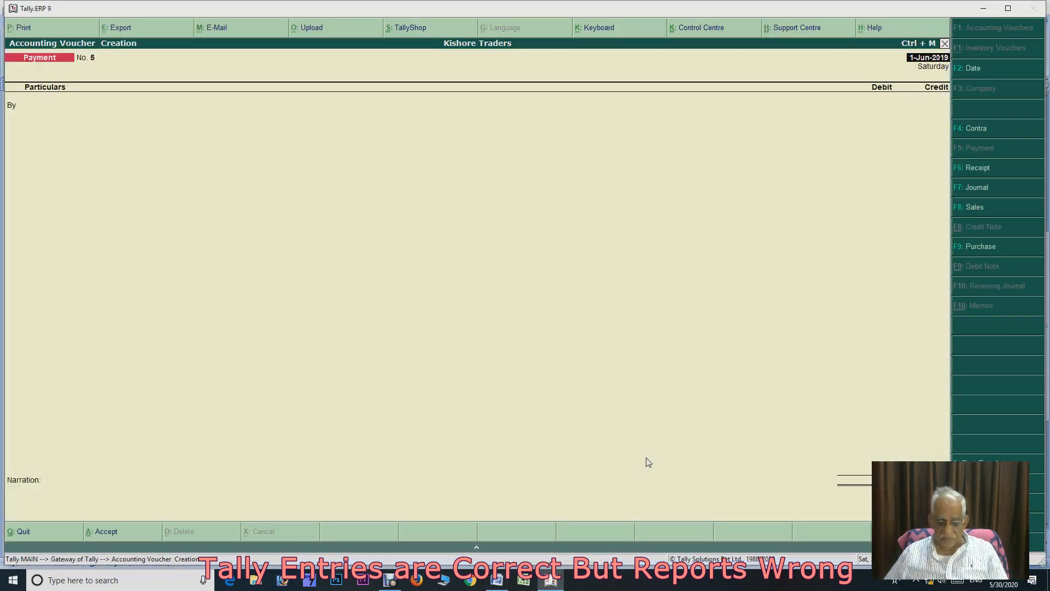
{"action": "key", "text": "F6"}
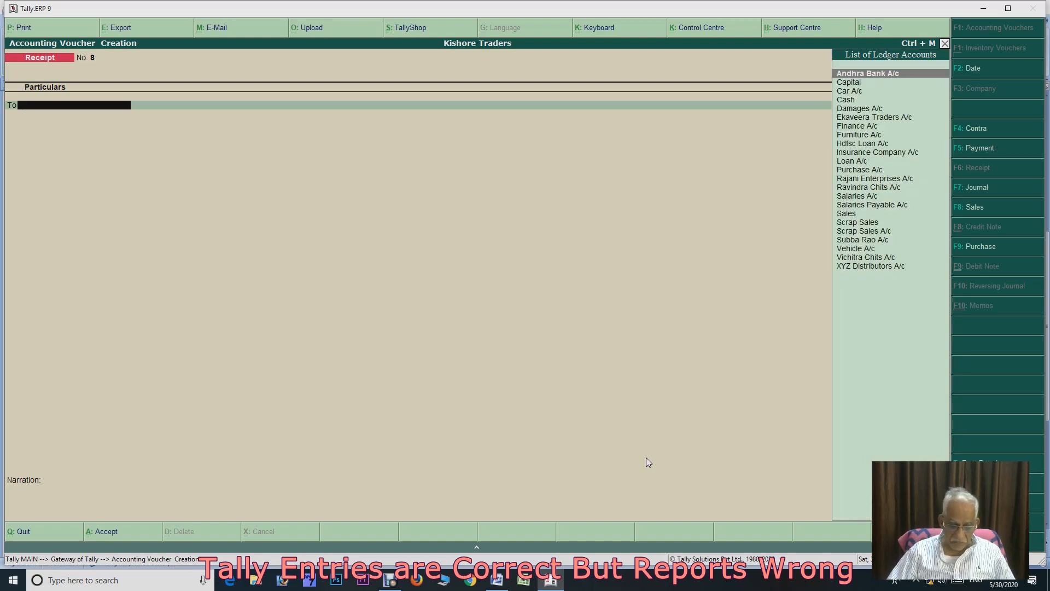
Credit Finance A/c with 179500 in the receipt voucher, checking the cheque amount in the Word list
{"action": "type", "text": "Fi"}
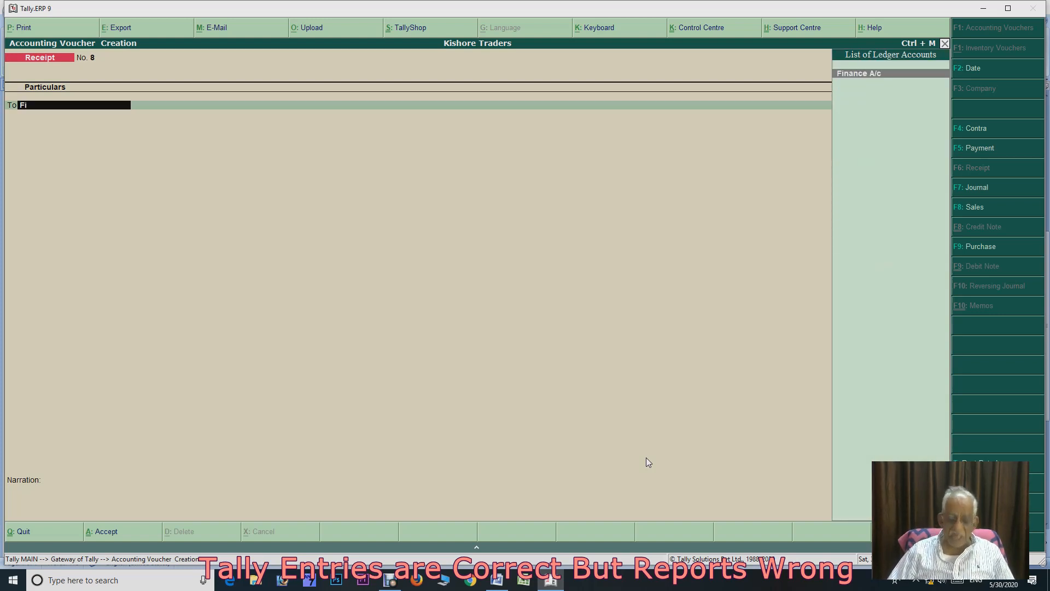
{"action": "key", "text": "Return"}
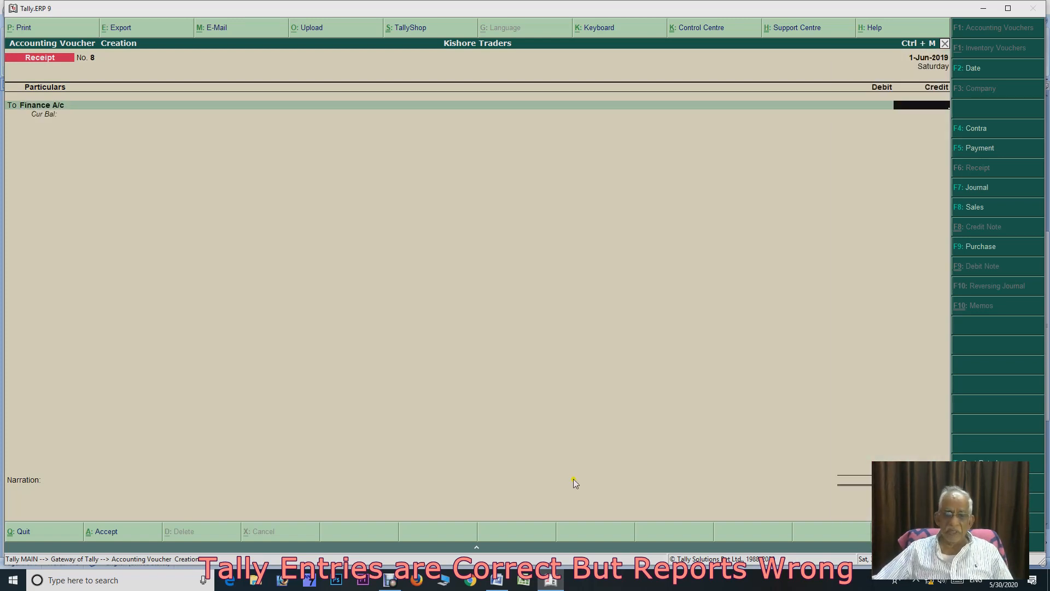
{"action": "left_click", "coordinate": [495, 579]}
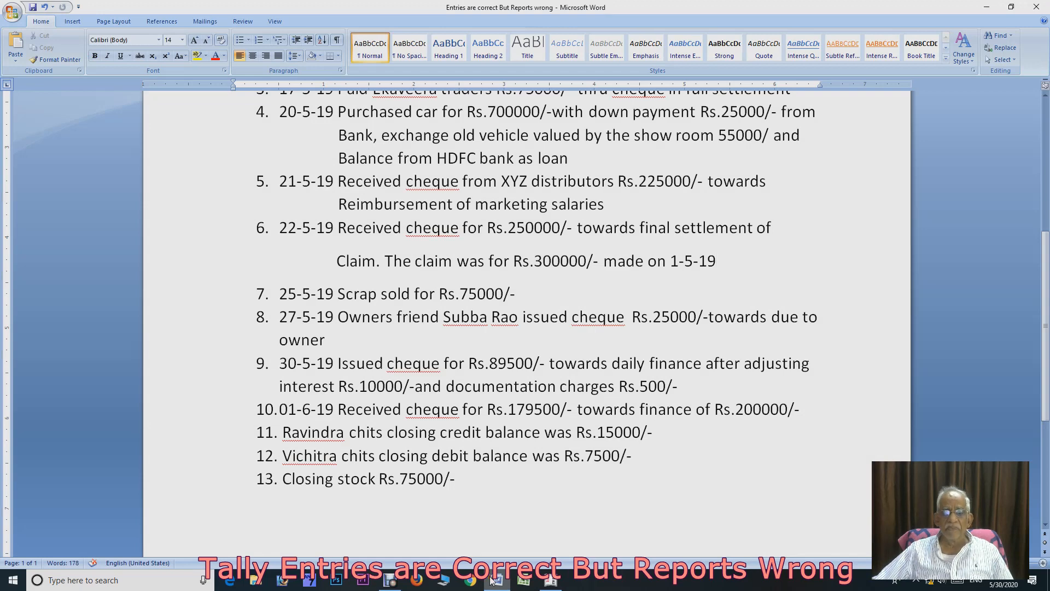
{"action": "left_click", "coordinate": [551, 579]}
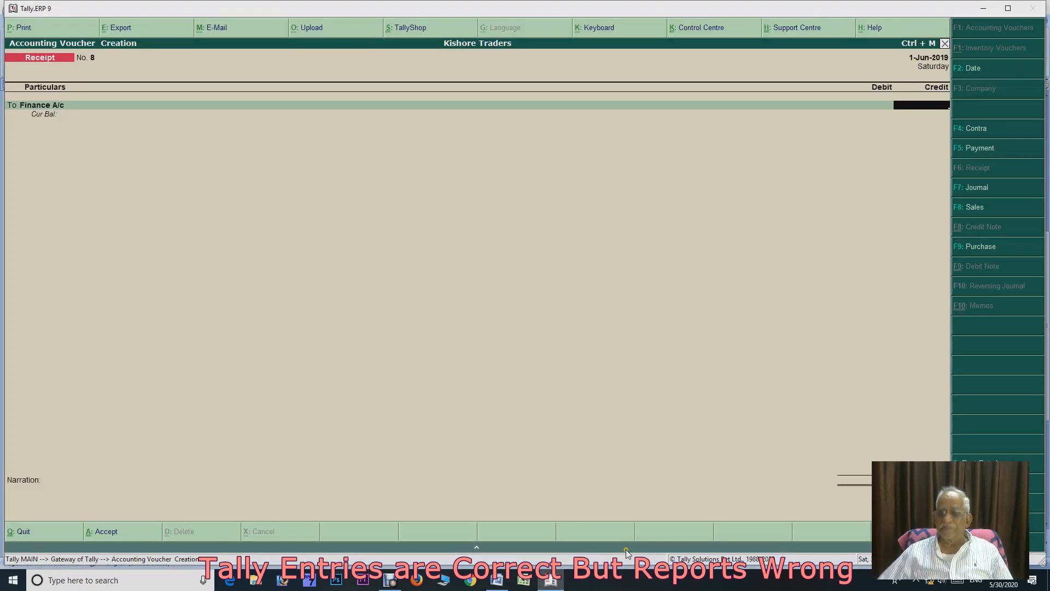
{"action": "type", "text": "179500"}
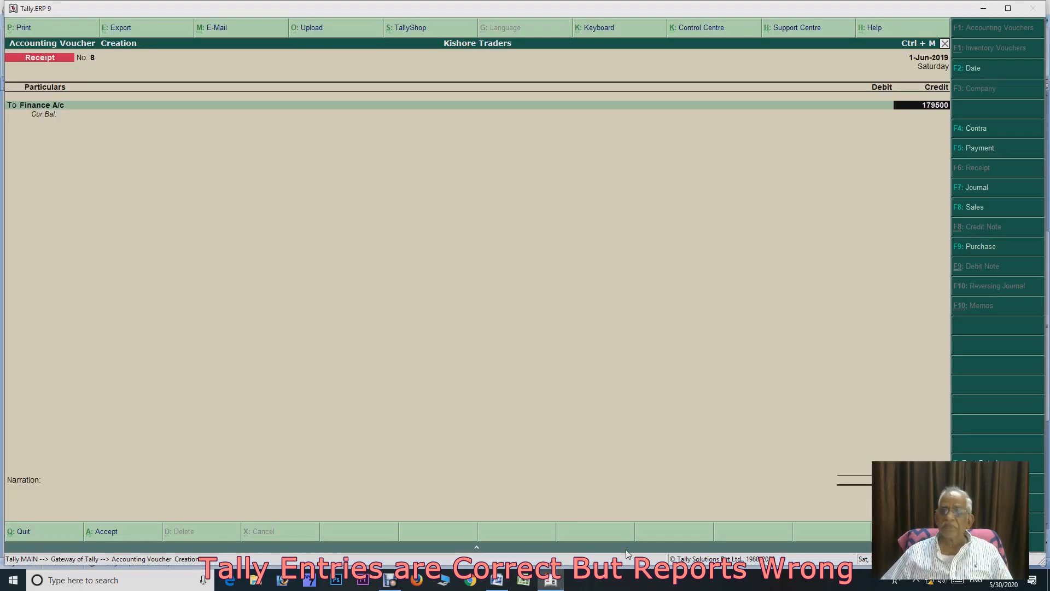
{"action": "key", "text": "Return"}
Debit Andhra Bank A/c with 179500, leave the cheque details blank and save the receipt voucher
{"action": "key", "text": "Return"}
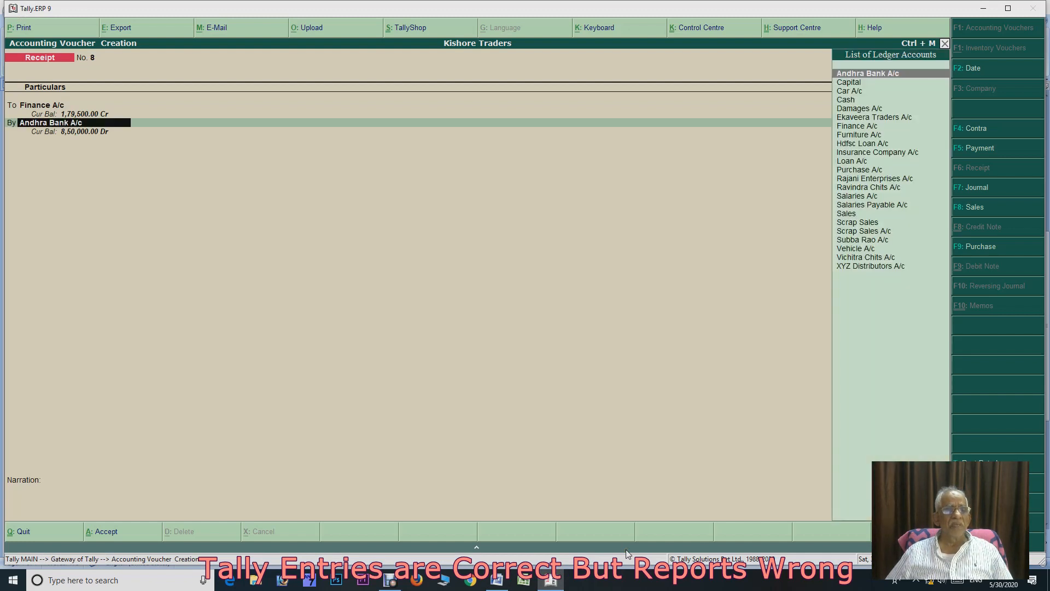
{"action": "key", "text": "Return"}
{"action": "key", "text": "Return"}
{"action": "key", "text": "Return"}
{"action": "key", "text": "Return"}
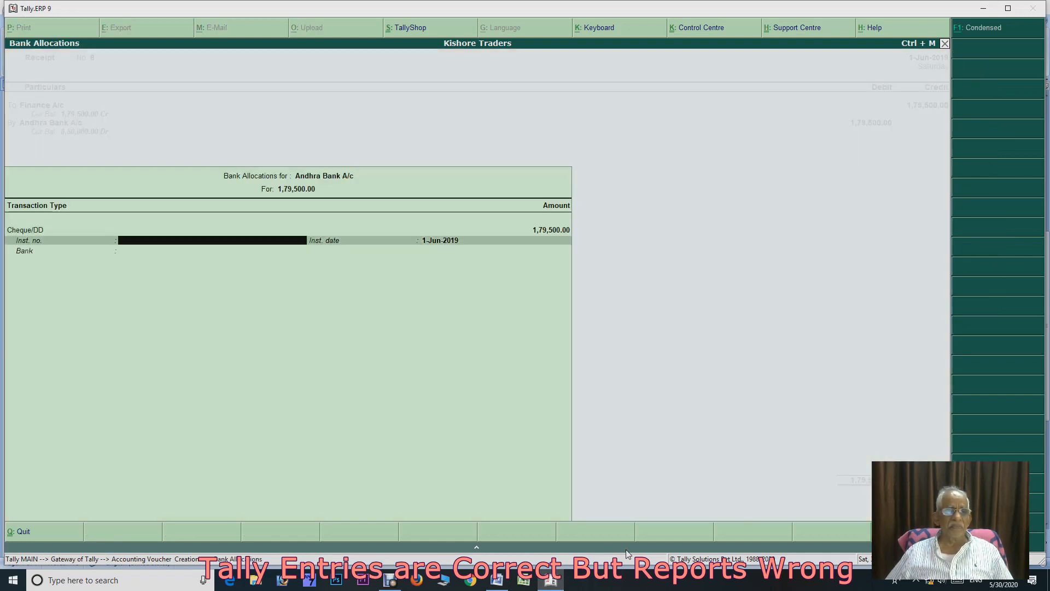
{"action": "key", "text": "Return"}
{"action": "key", "text": "Return"}
{"action": "key", "text": "Return"}
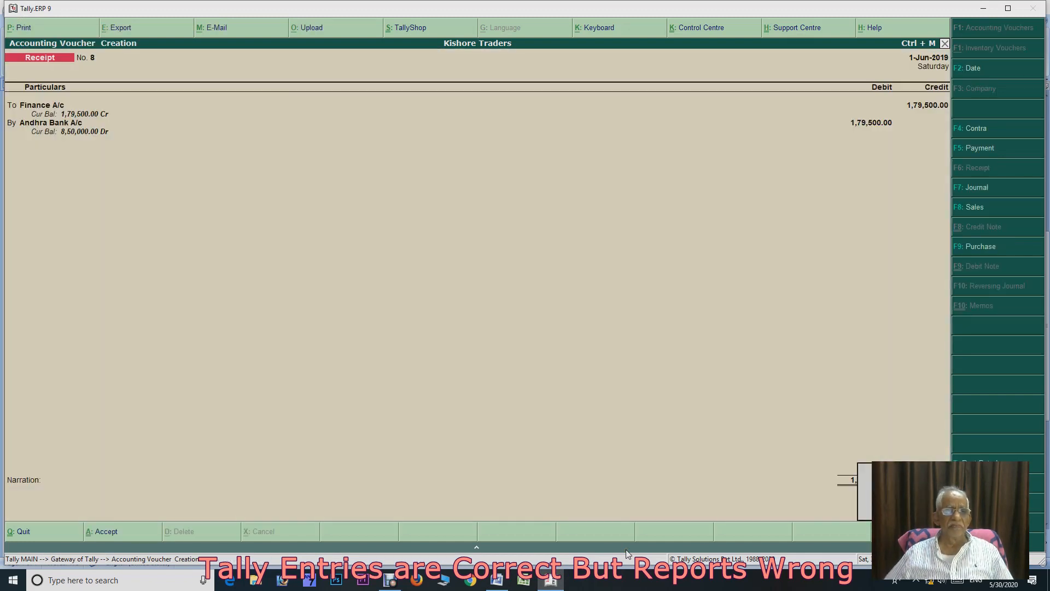
{"action": "key", "text": "Return"}
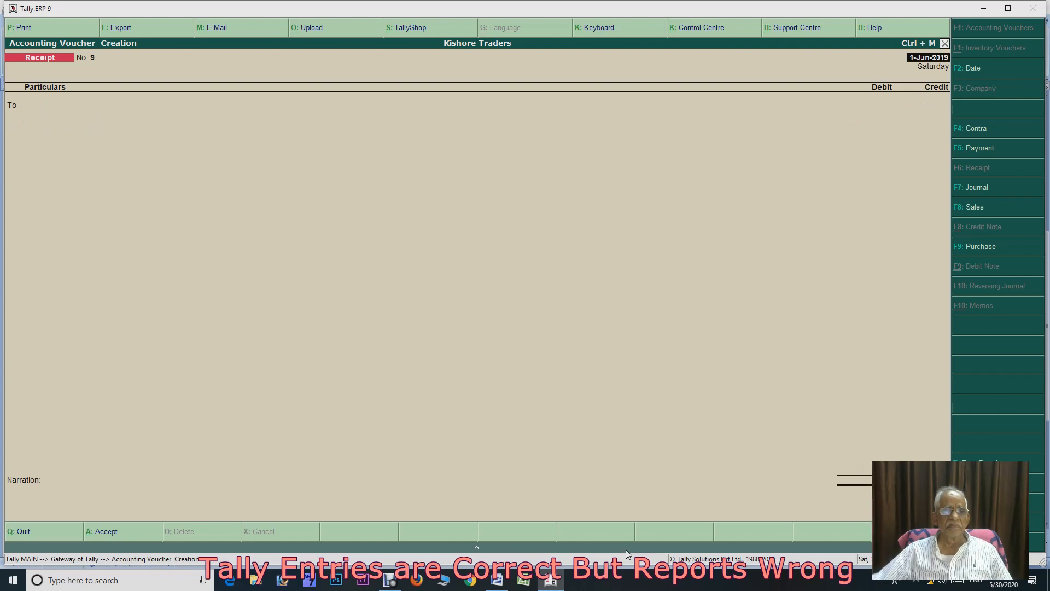
Check the closing stock entry in the Word list and open the Opening Stock A/c ledger for alteration in Tally
{"action": "left_click", "coordinate": [499, 581]}
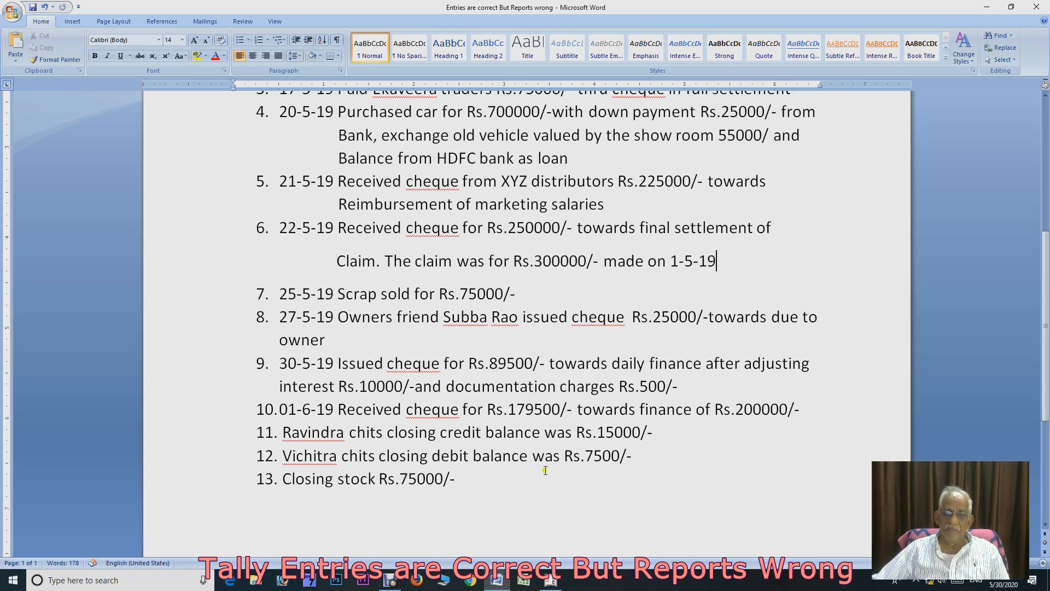
{"action": "left_click", "coordinate": [551, 583]}
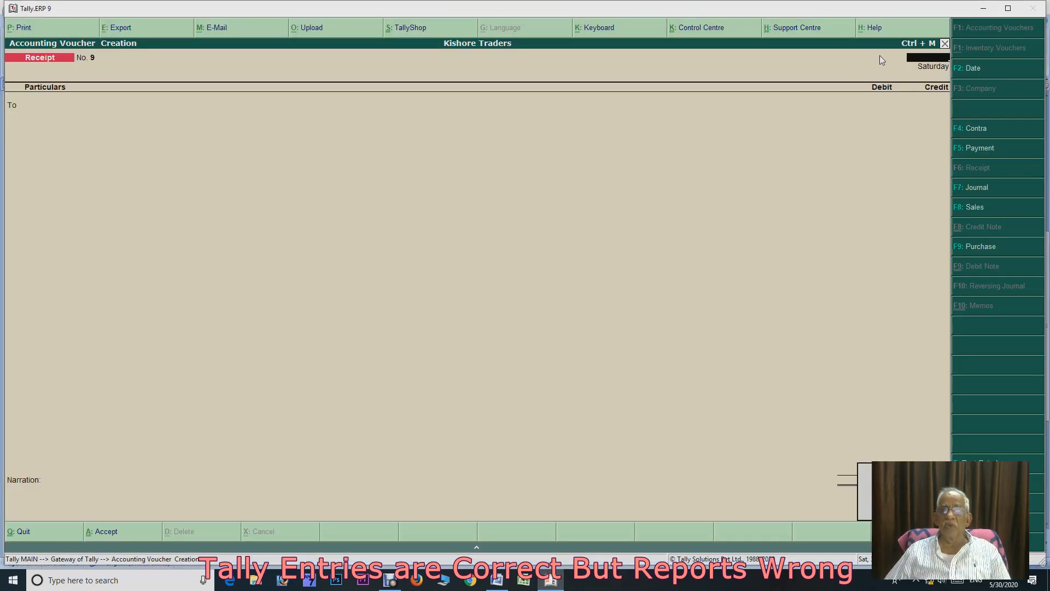
{"action": "key", "text": "Escape"}
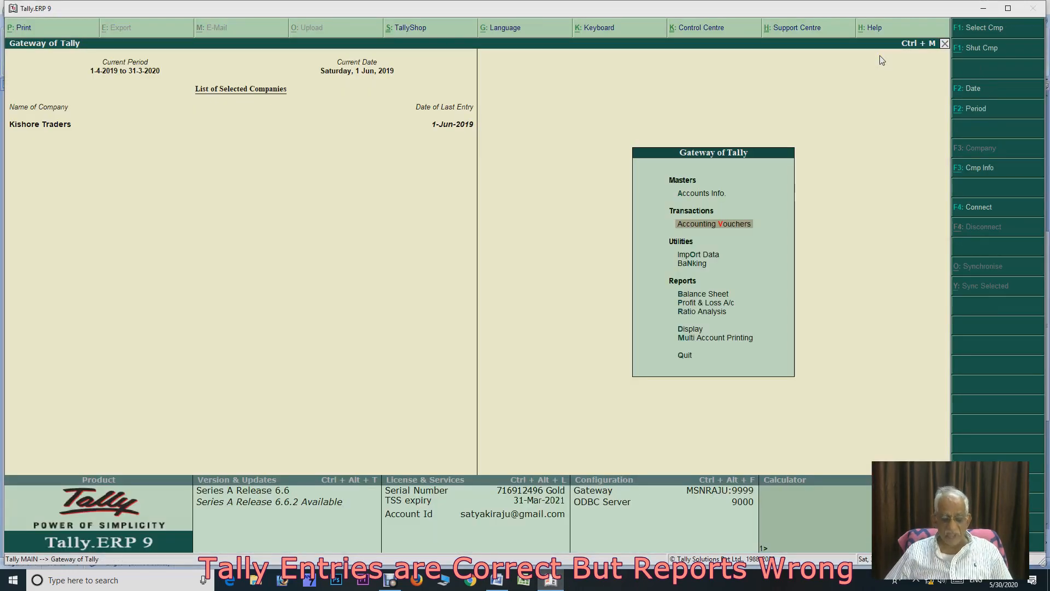
{"action": "key", "text": "a"}
{"action": "key", "text": "Down"}
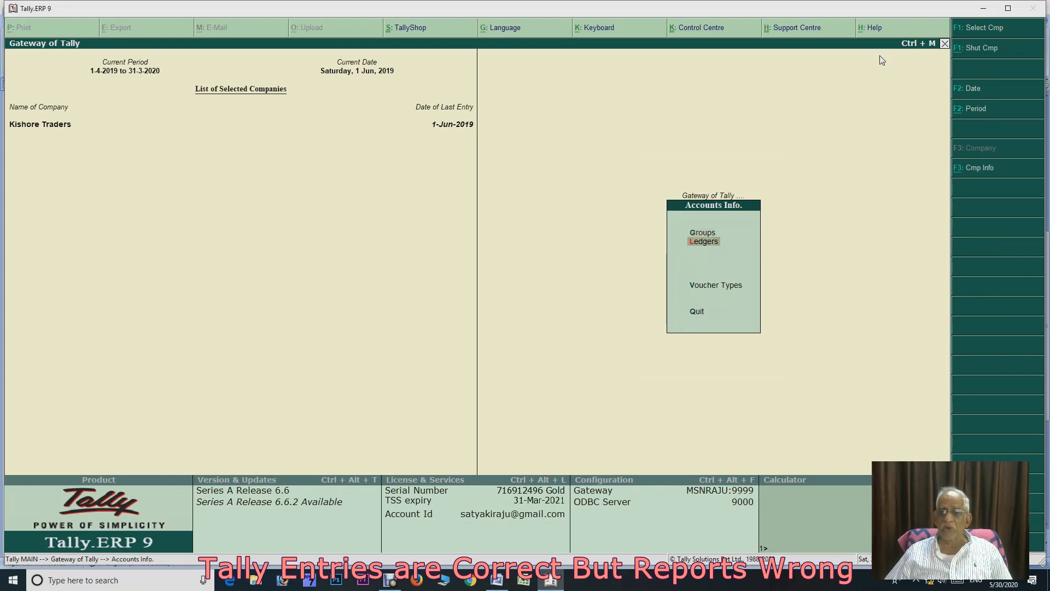
{"action": "key", "text": "Return"}
{"action": "key", "text": "Down"}
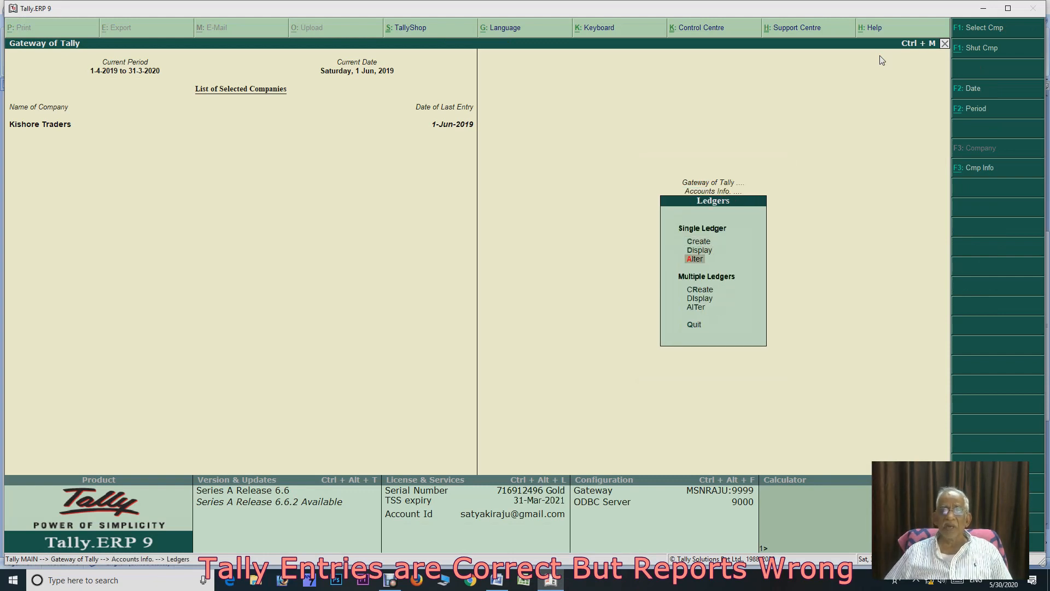
{"action": "key", "text": "Return"}
{"action": "type", "text": "op"}
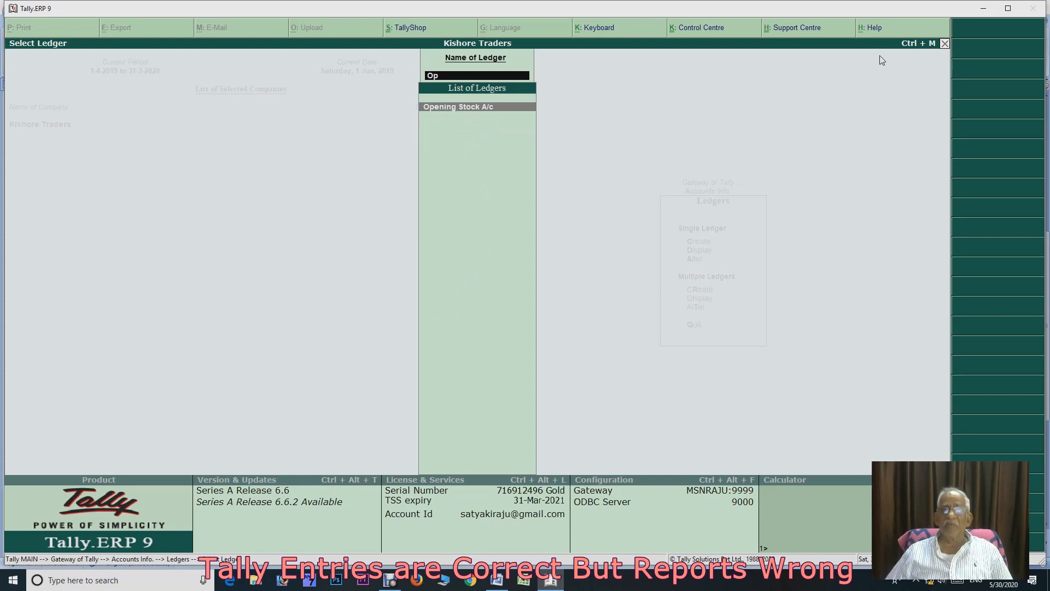
{"action": "key", "text": "Return"}
Set the Opening Stock A/c closing balance on 30-Jun-2019 to 75000 Dr and save the ledger
{"action": "key", "text": "Return"}
{"action": "key", "text": "Return"}
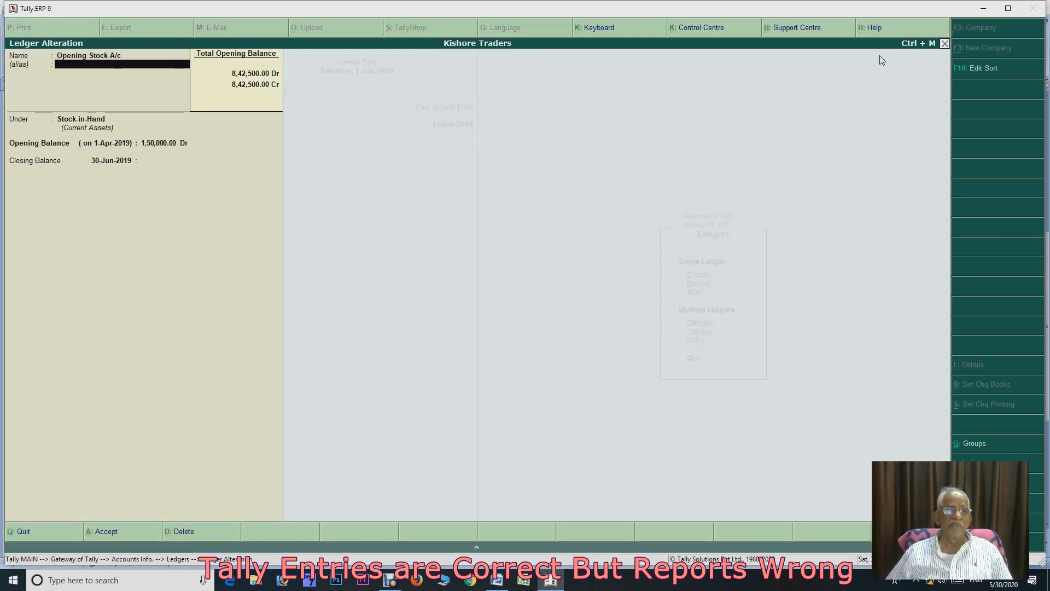
{"action": "key", "text": "Return"}
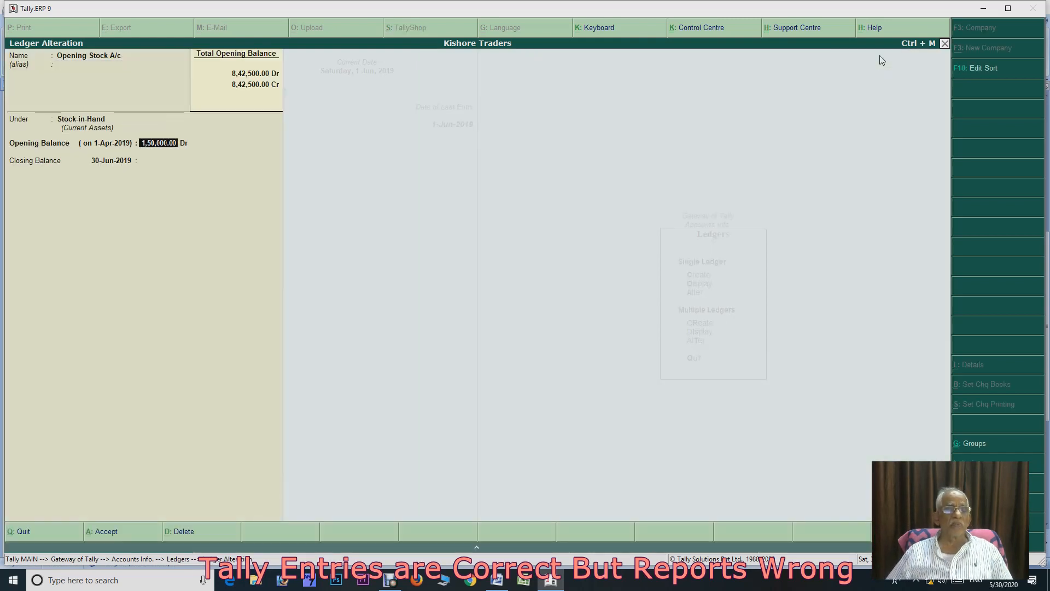
{"action": "key", "text": "Return"}
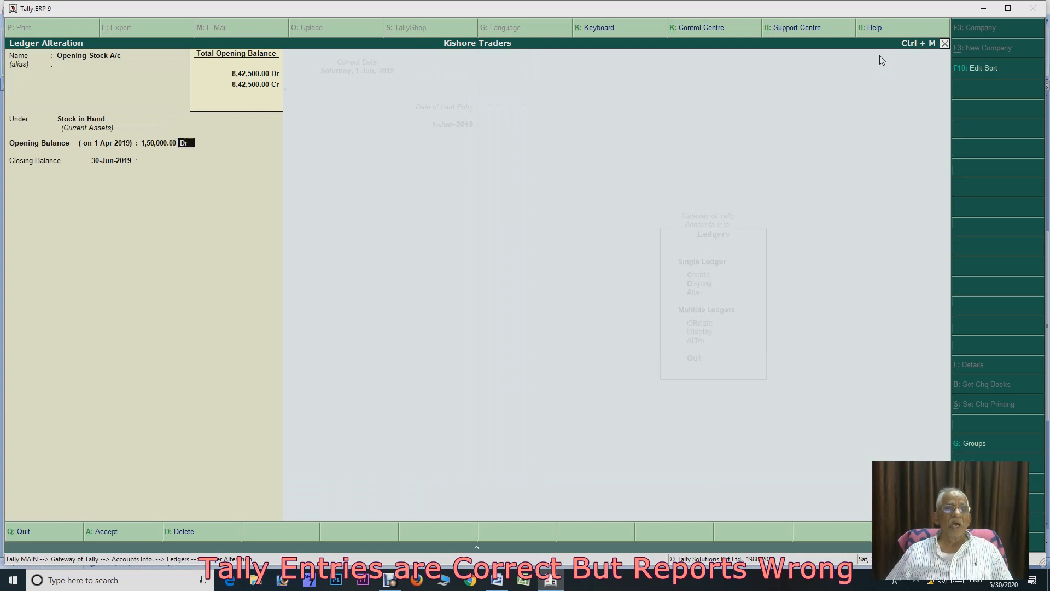
{"action": "key", "text": "Return"}
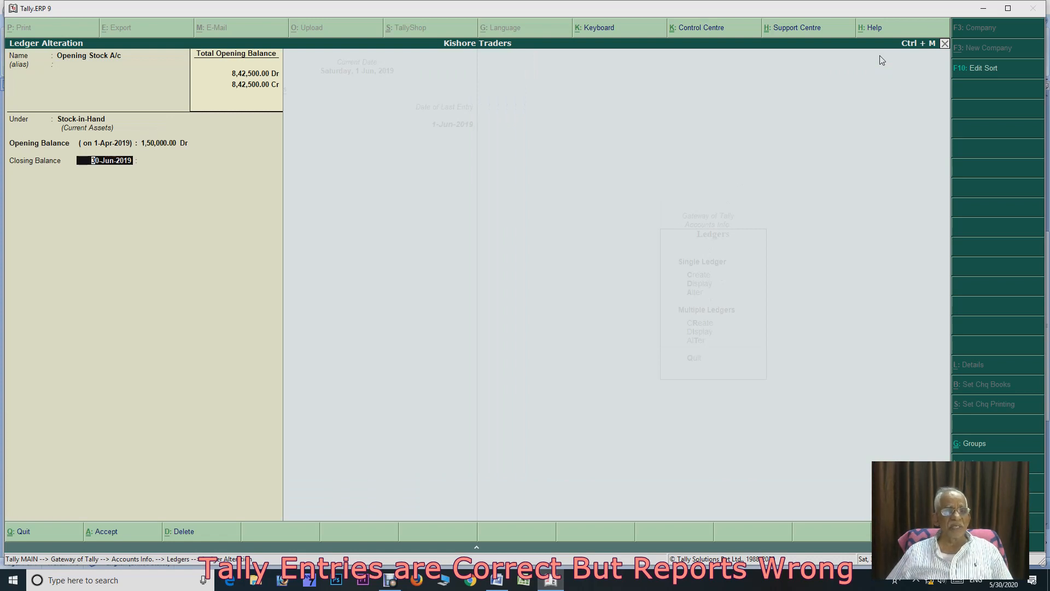
{"action": "key", "text": "Return"}
{"action": "type", "text": "4"}
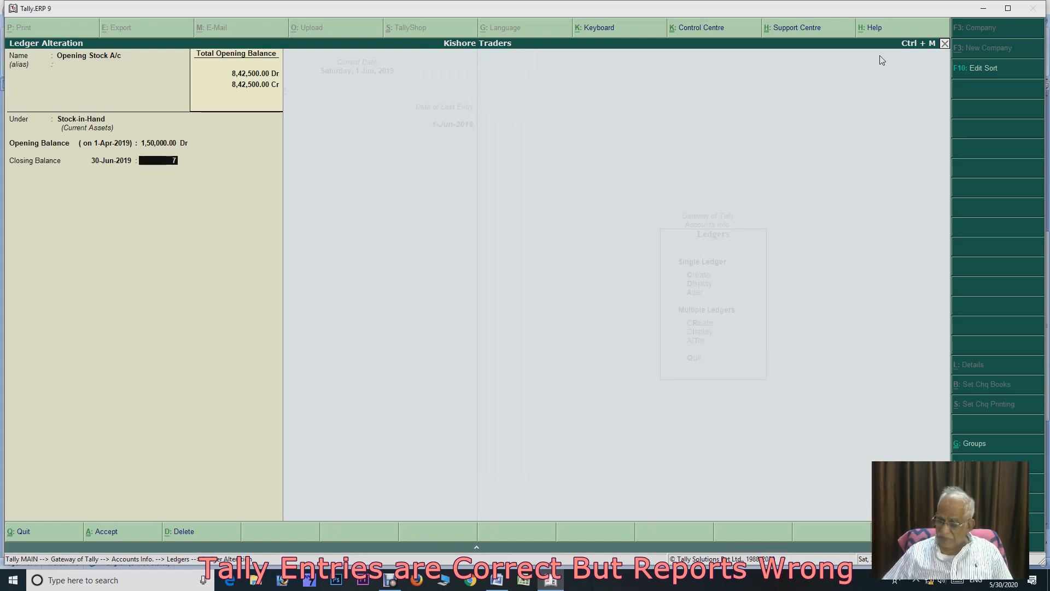
{"action": "type", "text": "75000"}
{"action": "key", "text": "Return"}
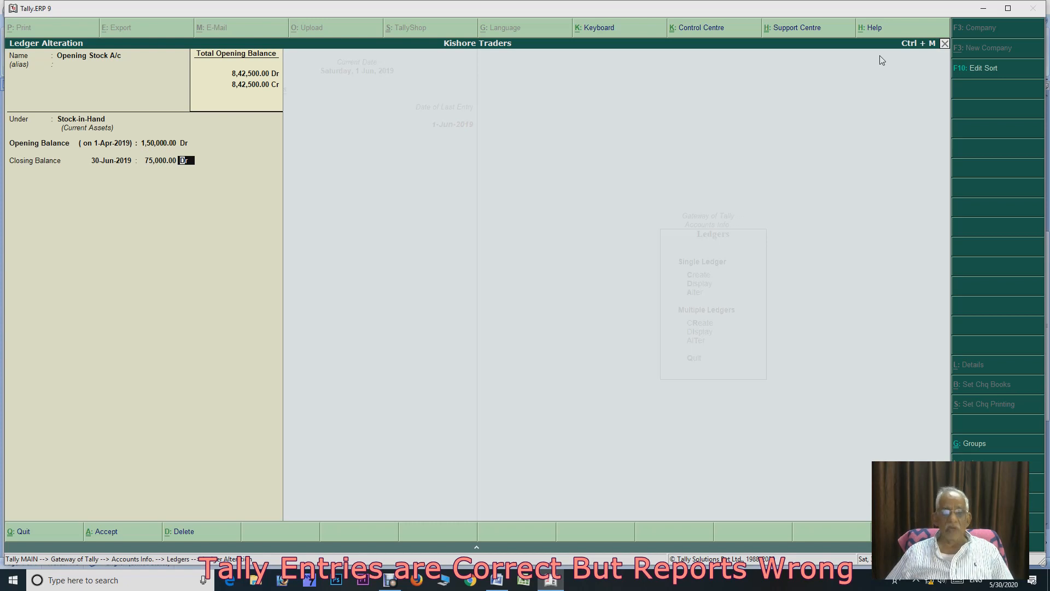
{"action": "key", "text": "Return"}
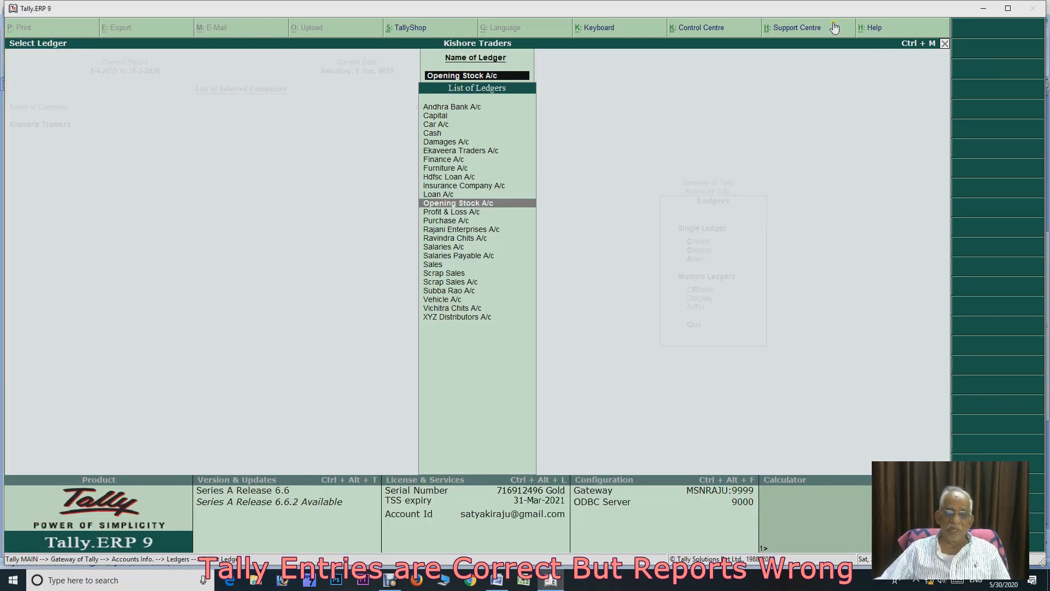
Leave ledger alteration, open accounting voucher entry and check the remaining transactions in the Word list
{"action": "key", "text": "Escape"}
{"action": "key", "text": "Escape"}
{"action": "key", "text": "Escape"}
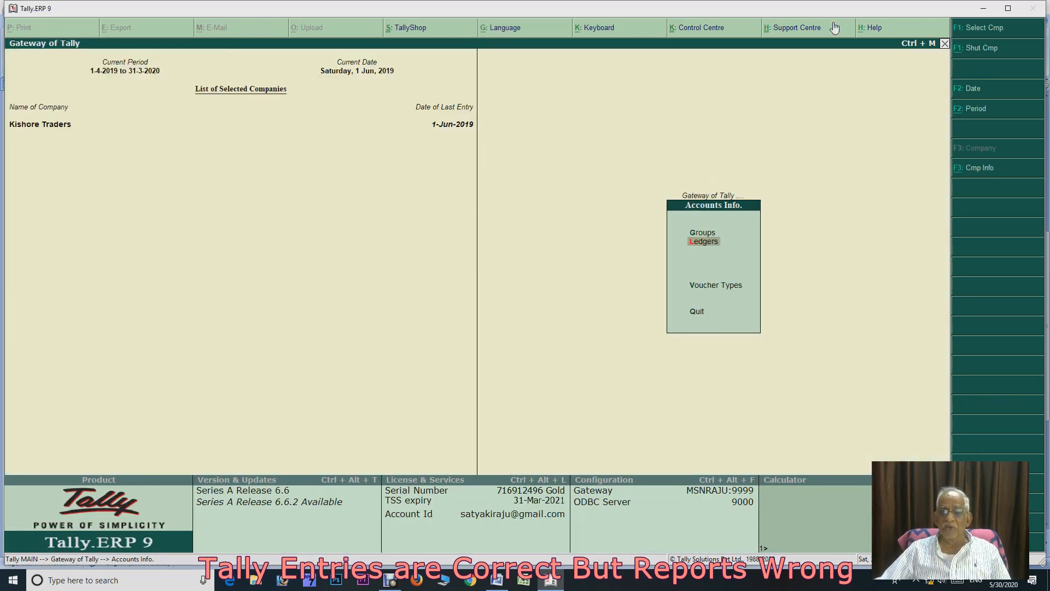
{"action": "key", "text": "Escape"}
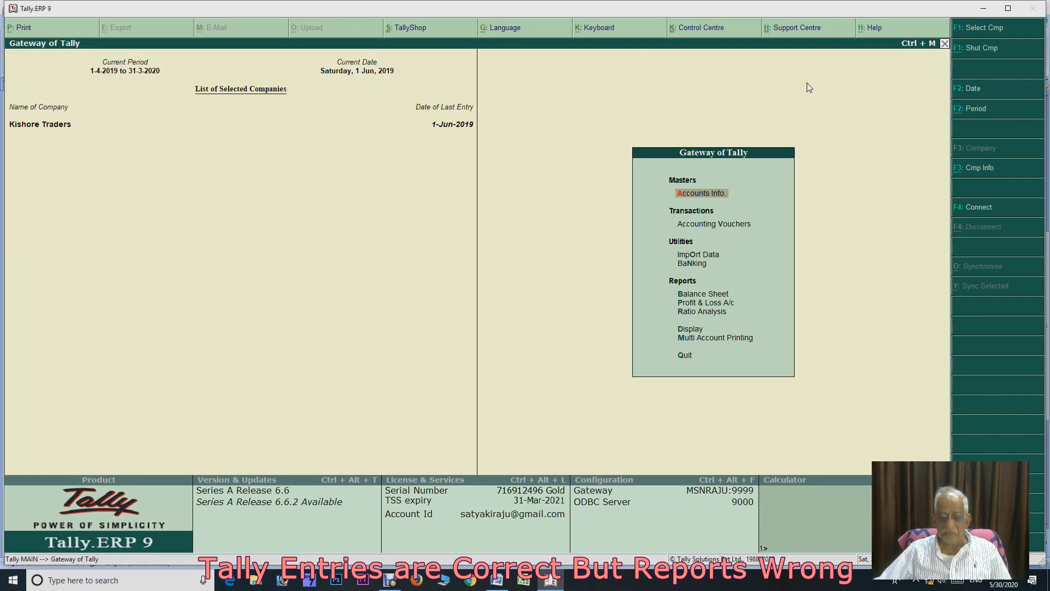
{"action": "key", "text": "v"}
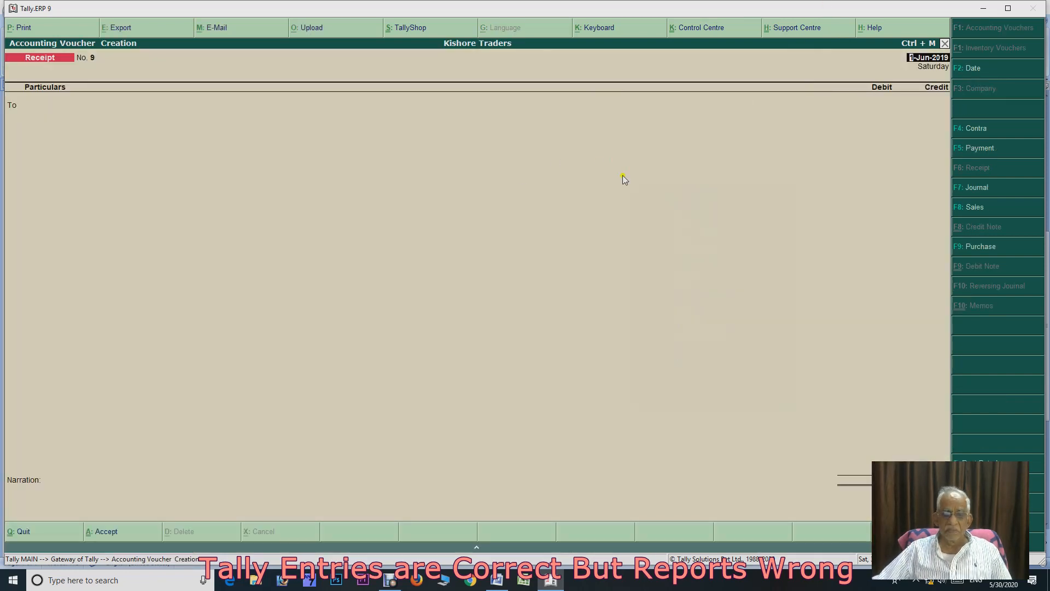
{"action": "left_click", "coordinate": [497, 579]}
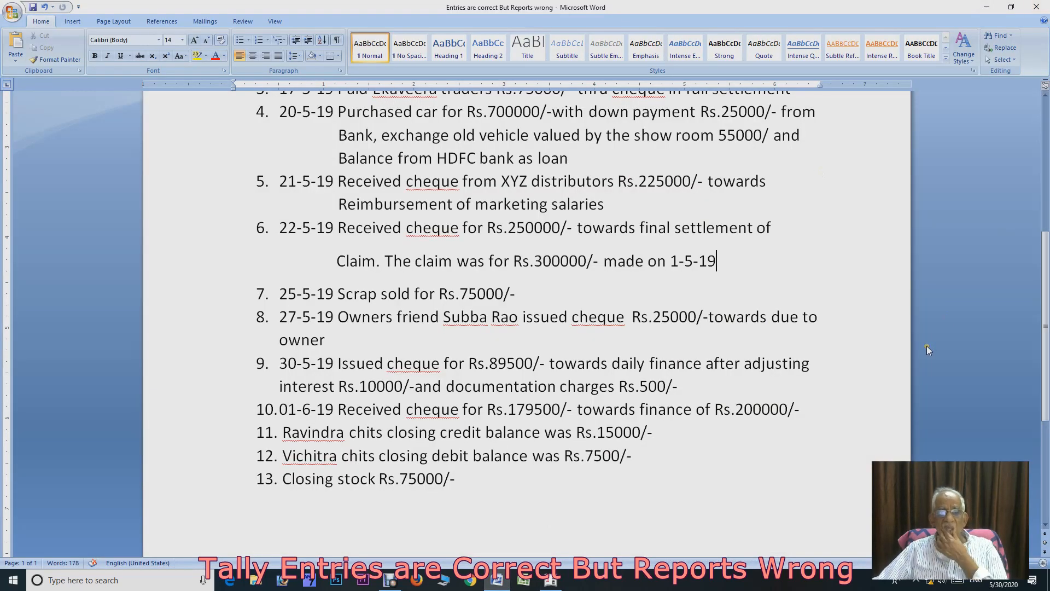
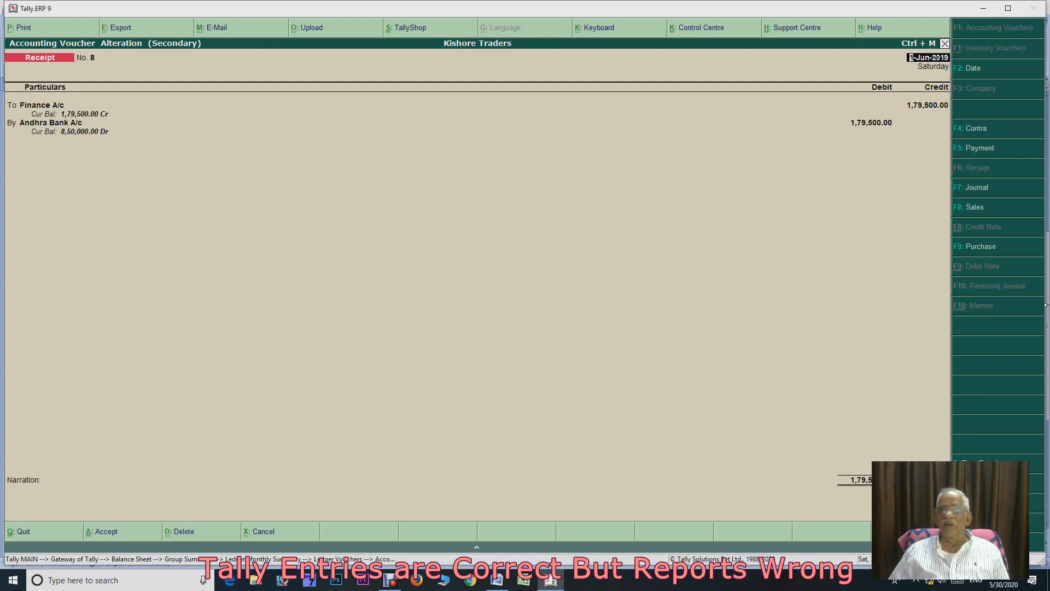
Change the Finance A/c credit amount in the 1-Jun-2019 receipt voucher
{"action": "key", "text": "Return"}
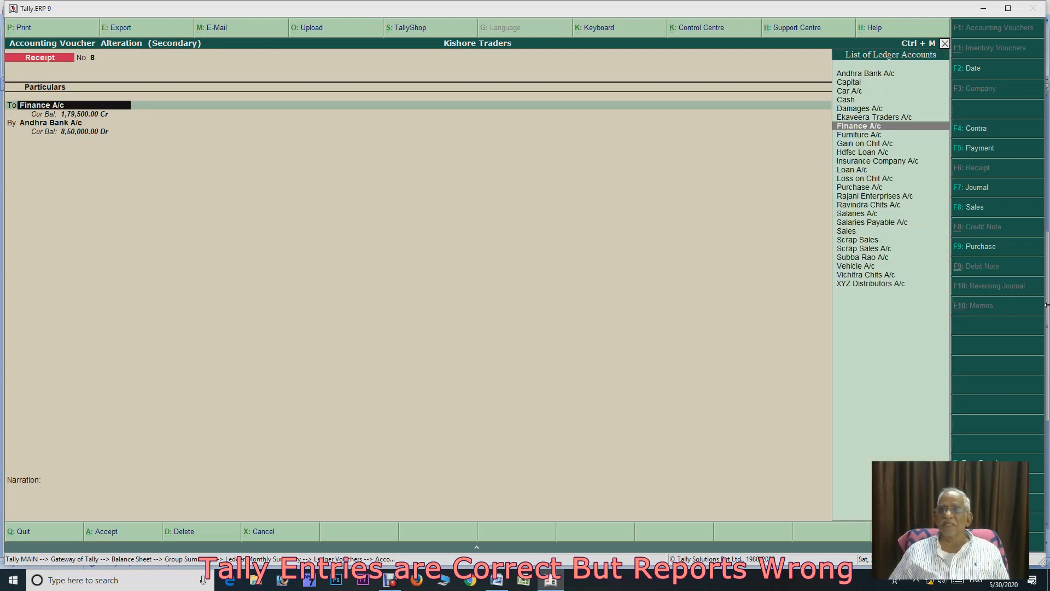
{"action": "key", "text": "Return"}
{"action": "type", "text": "20"}
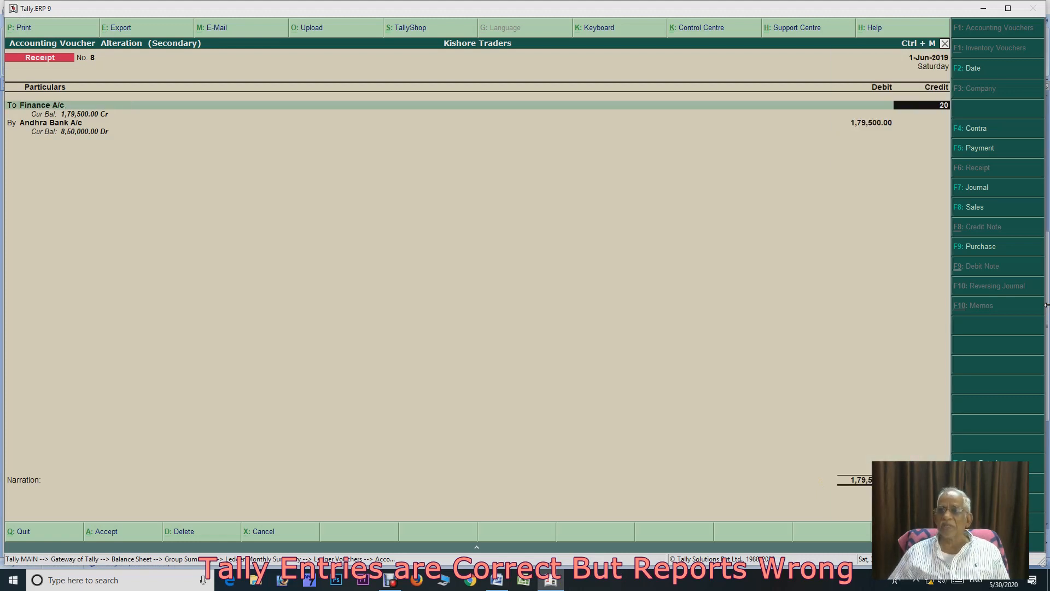
{"action": "type", "text": "000"}
{"action": "key", "text": "BackSpace"}
{"action": "key", "text": "BackSpace"}
{"action": "key", "text": "BackSpace"}
{"action": "key", "text": "BackSpace"}
{"action": "key", "text": "BackSpace"}
{"action": "key", "text": "Escape"}
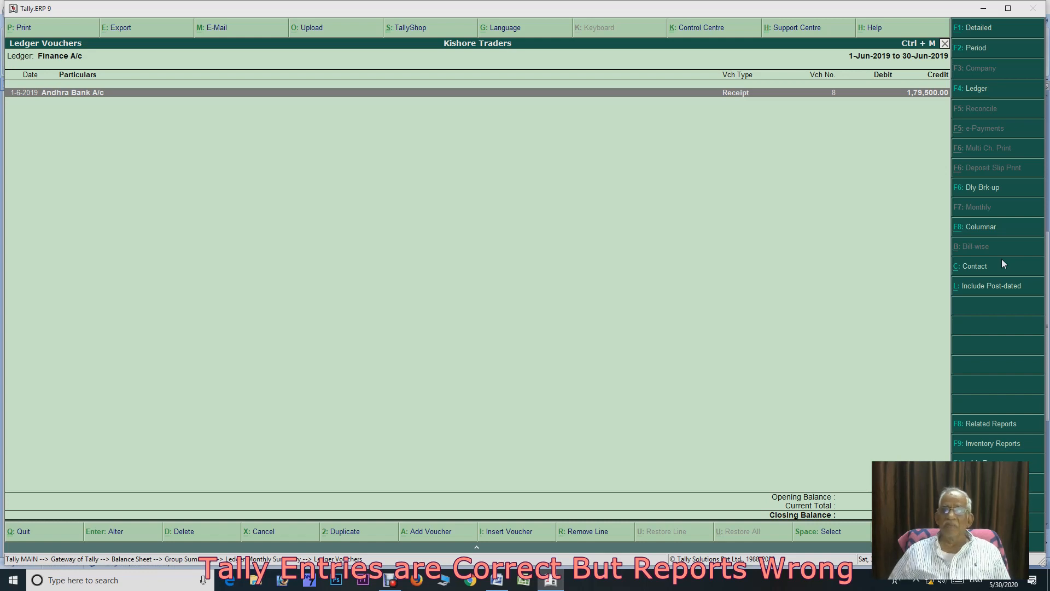
Reopen receipt voucher No. 8 for alteration and set the Finance A/c credit to 2,00,000
{"action": "key", "text": "Return"}
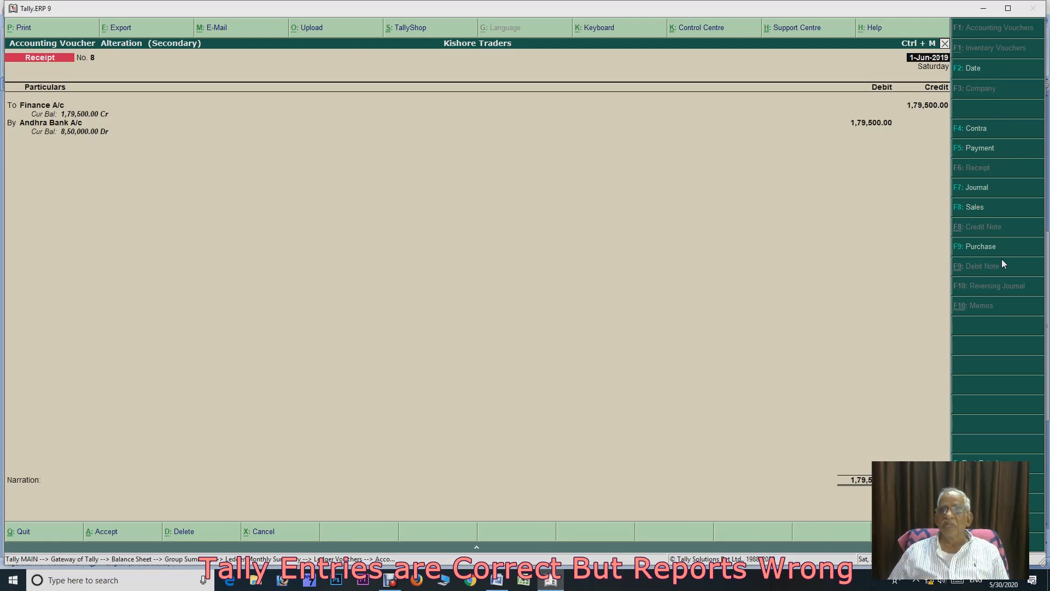
{"action": "key", "text": "Return"}
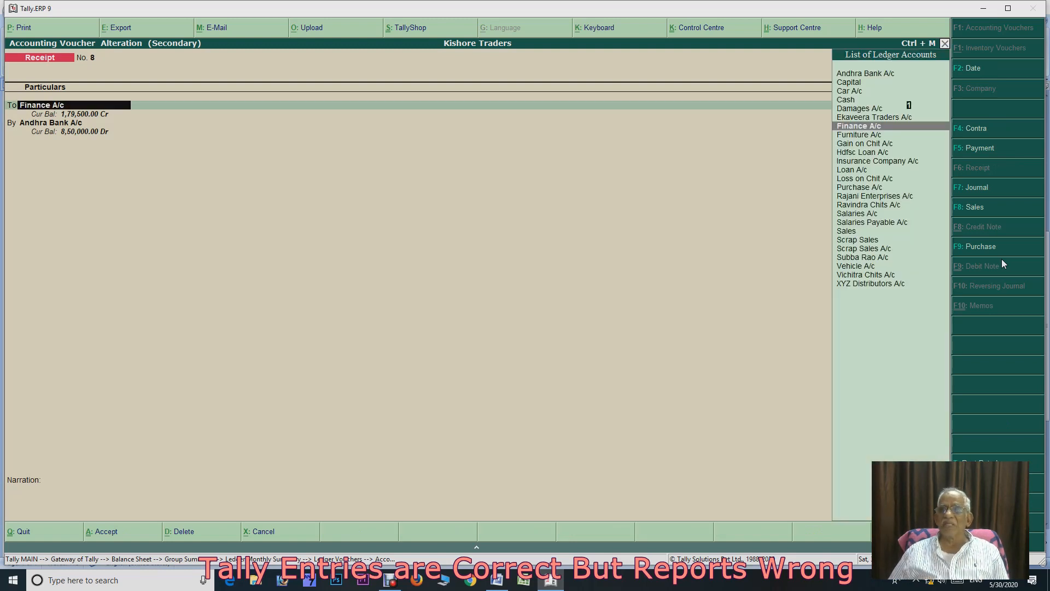
{"action": "key", "text": "Return"}
{"action": "type", "text": "200000"}
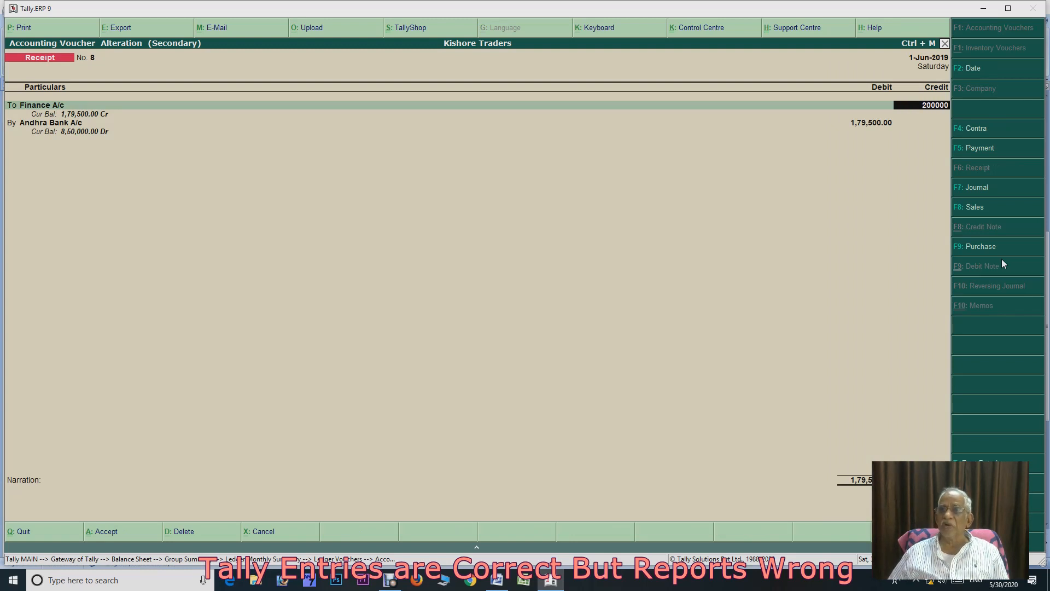
{"action": "key", "text": "Return"}
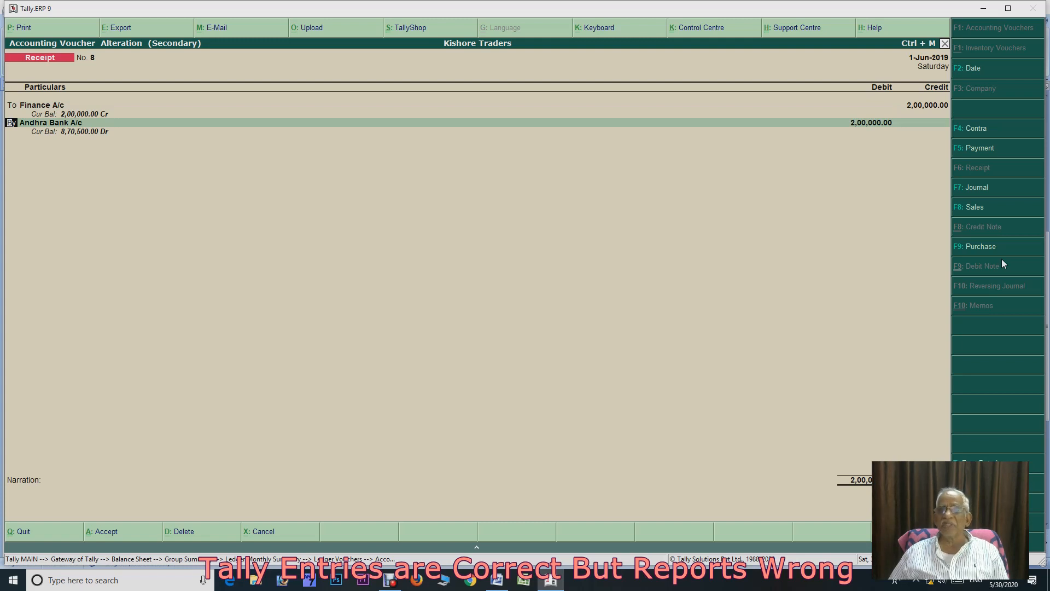
Set the Andhra Bank A/c debit to 1,79,500 in the receipt and start another debit line
{"action": "key", "text": "Return"}
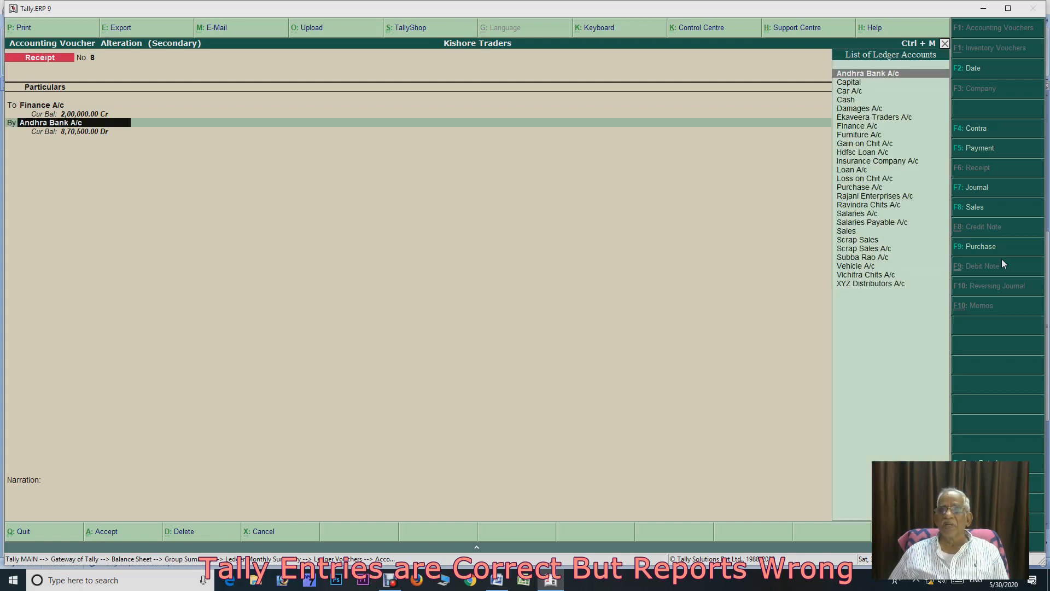
{"action": "key", "text": "Return"}
{"action": "type", "text": "1,79,500"}
{"action": "key", "text": "Return"}
{"action": "key", "text": "Return"}
{"action": "key", "text": "Return"}
{"action": "key", "text": "Return"}
{"action": "key", "text": "Return"}
{"action": "key", "text": "Return"}
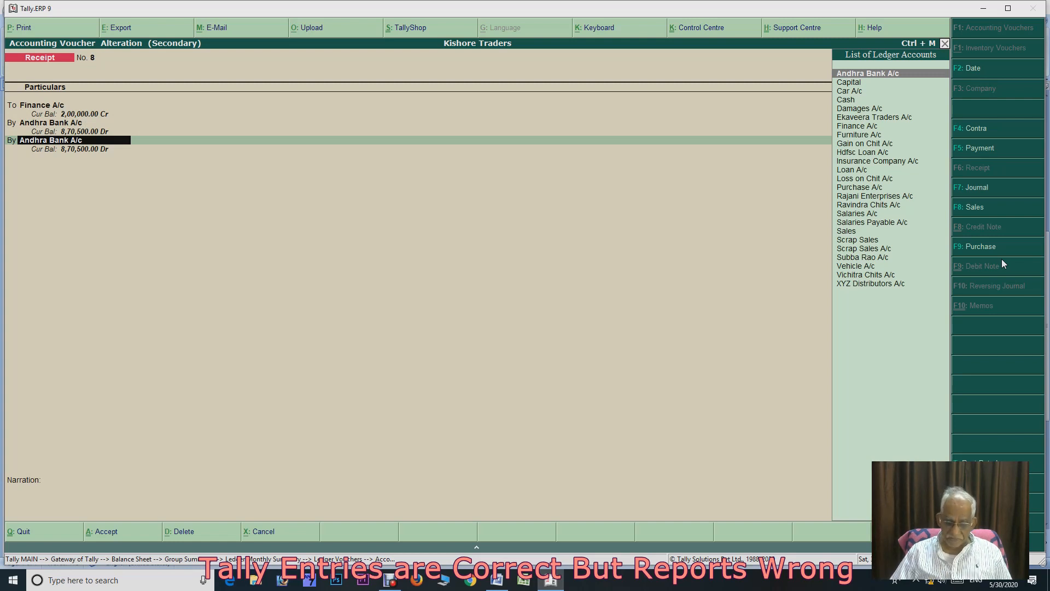
Create an Interest A/c ledger under Indirect Expenses from the new debit line and debit it with 10,000
{"action": "type", "text": "in"}
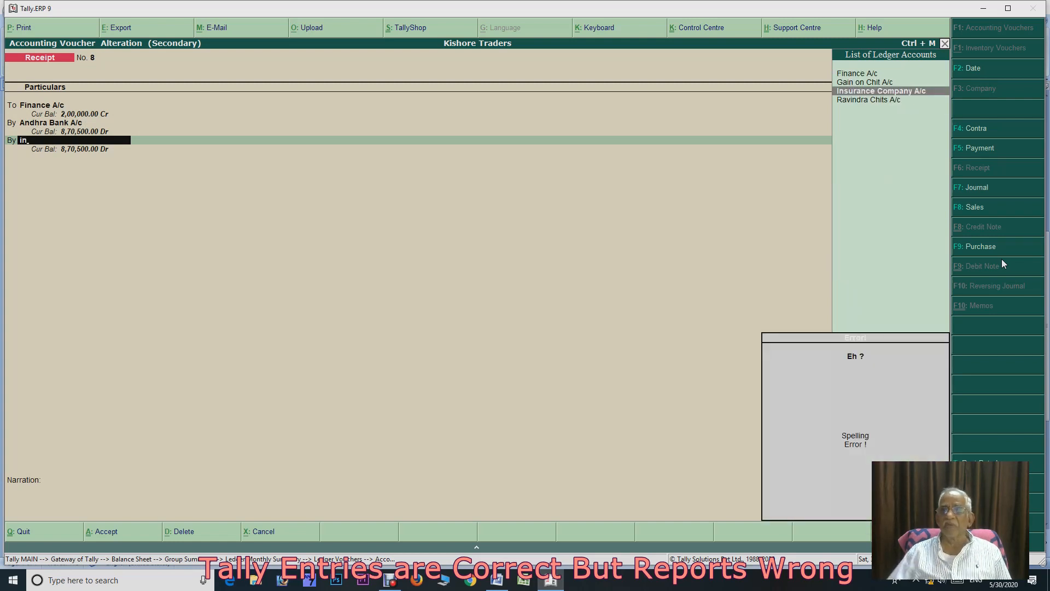
{"action": "key", "text": "alt+c"}
{"action": "type", "text": "Interest"}
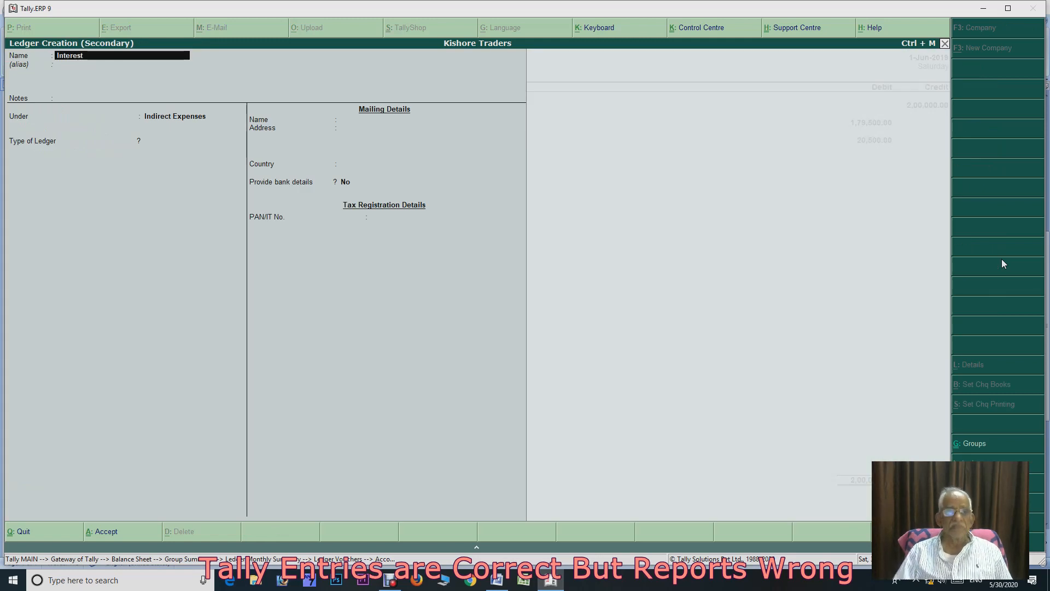
{"action": "type", "text": " a/c"}
{"action": "key", "text": "Return"}
{"action": "key", "text": "Return"}
{"action": "key", "text": "Return"}
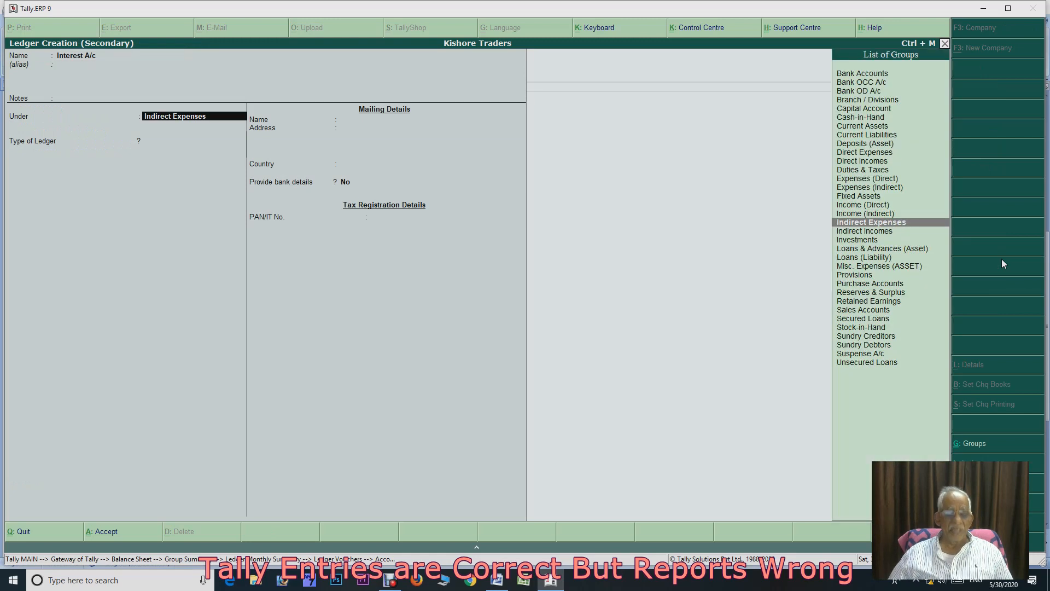
{"action": "key", "text": "ctrl+a"}
{"action": "type", "text": "10000"}
{"action": "key", "text": "Return"}
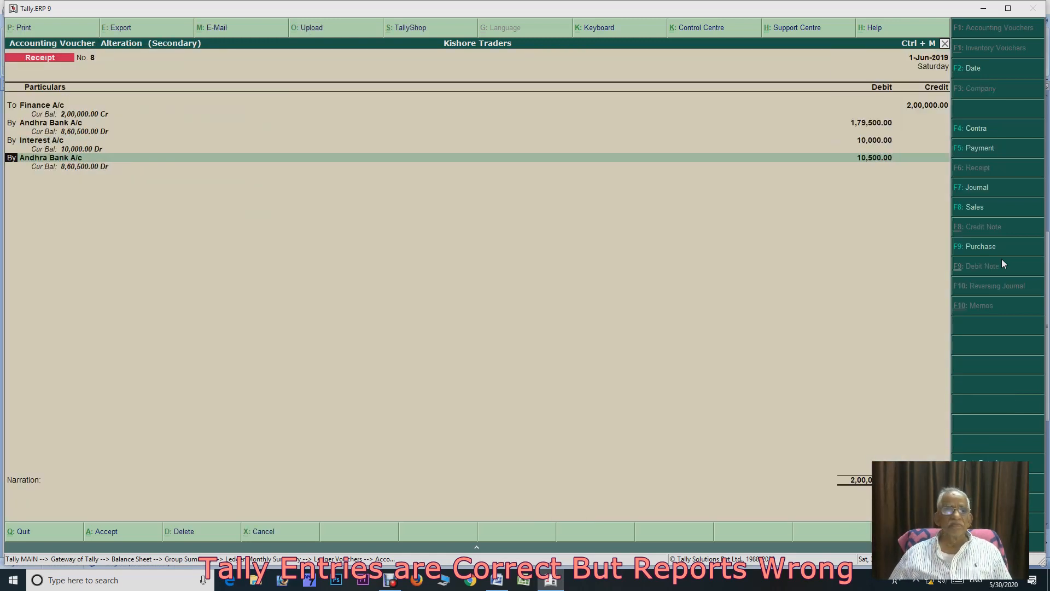
Create a Processing Charges ledger under Indirect Expenses for the following debit line and debit it with 500
{"action": "key", "text": "Return"}
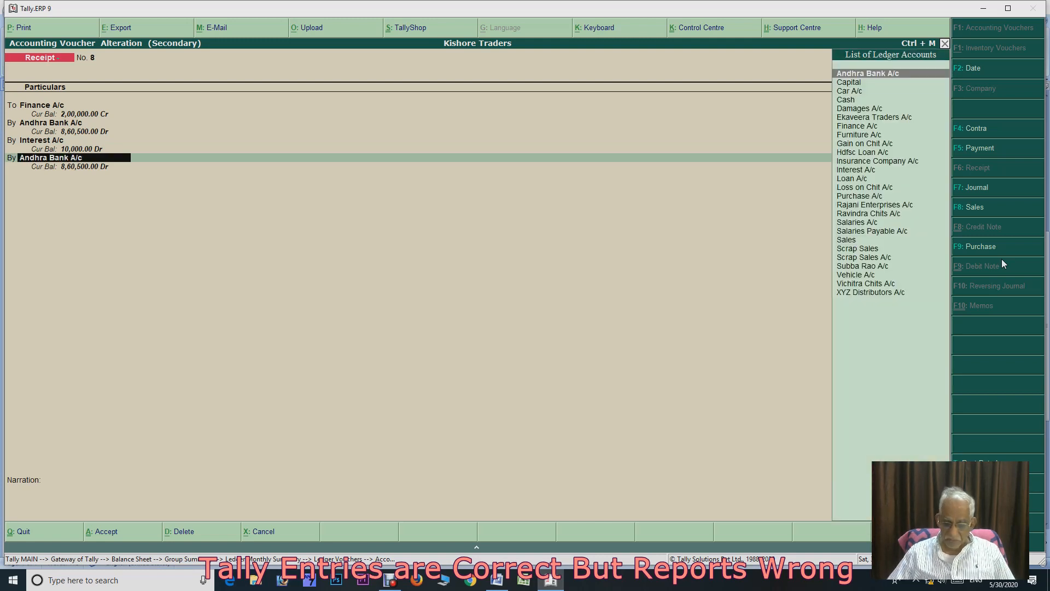
{"action": "key", "text": "alt+c"}
{"action": "type", "text": "Process"}
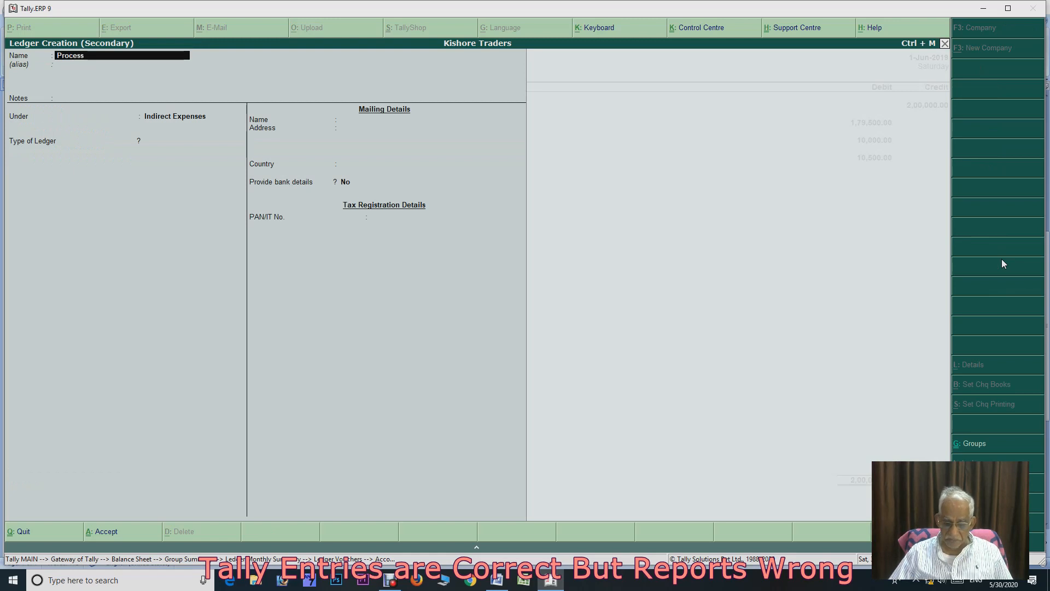
{"action": "type", "text": "ing Charges"}
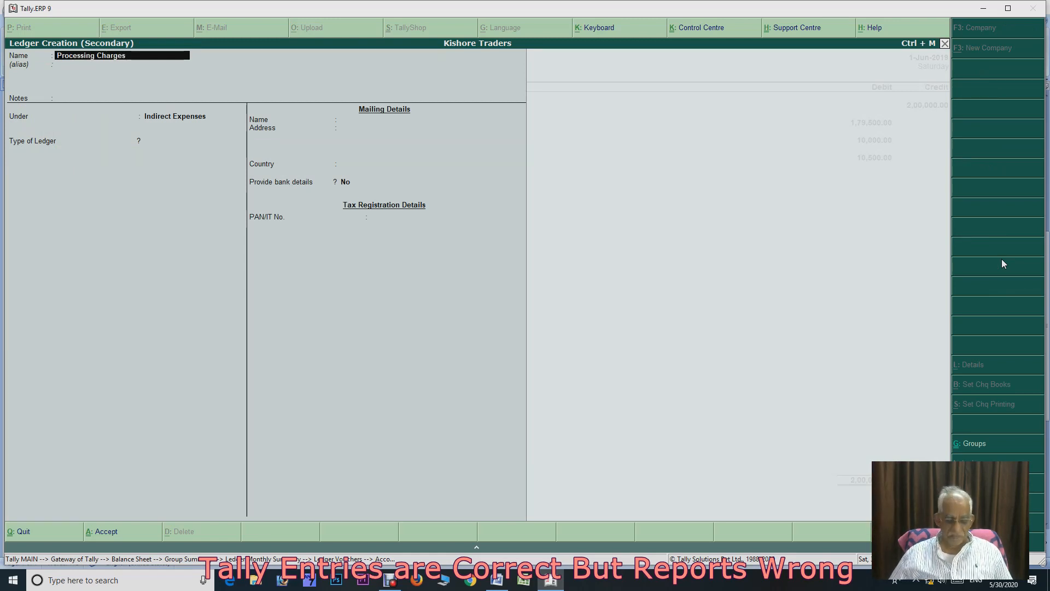
{"action": "key", "text": "ctrl+a"}
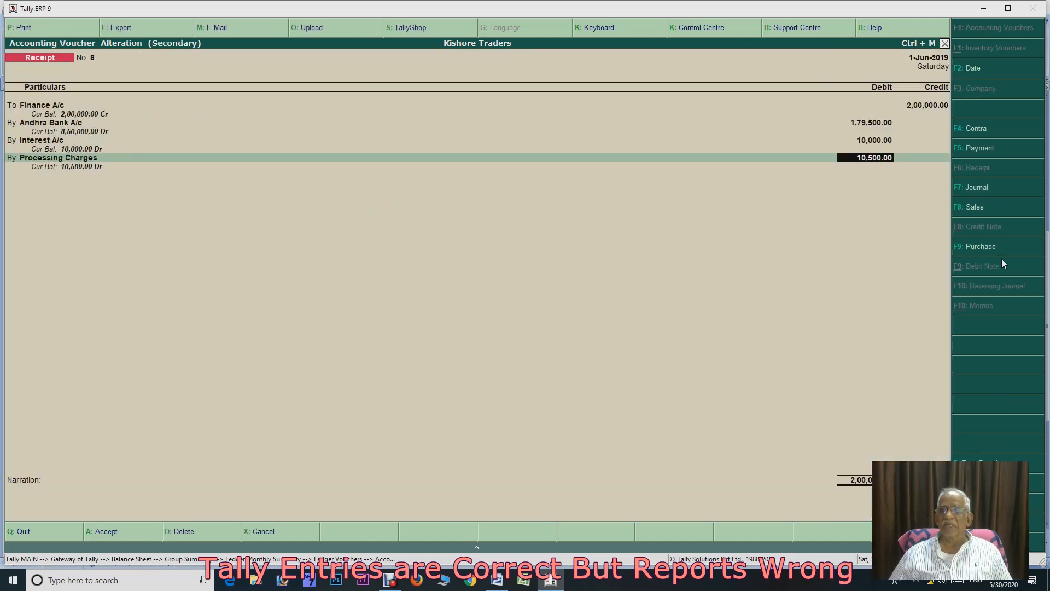
{"action": "type", "text": "500"}
{"action": "key", "text": "Return"}
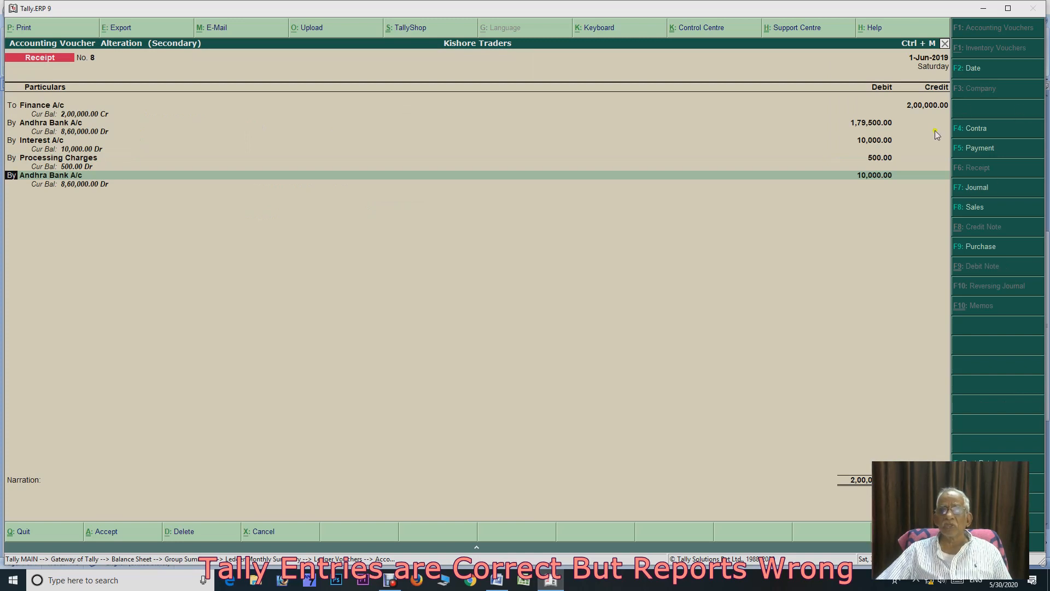
Set the Interest A/c debit to 20,000, save the receipt voucher and leave the Finance A/c voucher list
{"action": "left_click", "coordinate": [869, 141]}
{"action": "type", "text": "20000"}
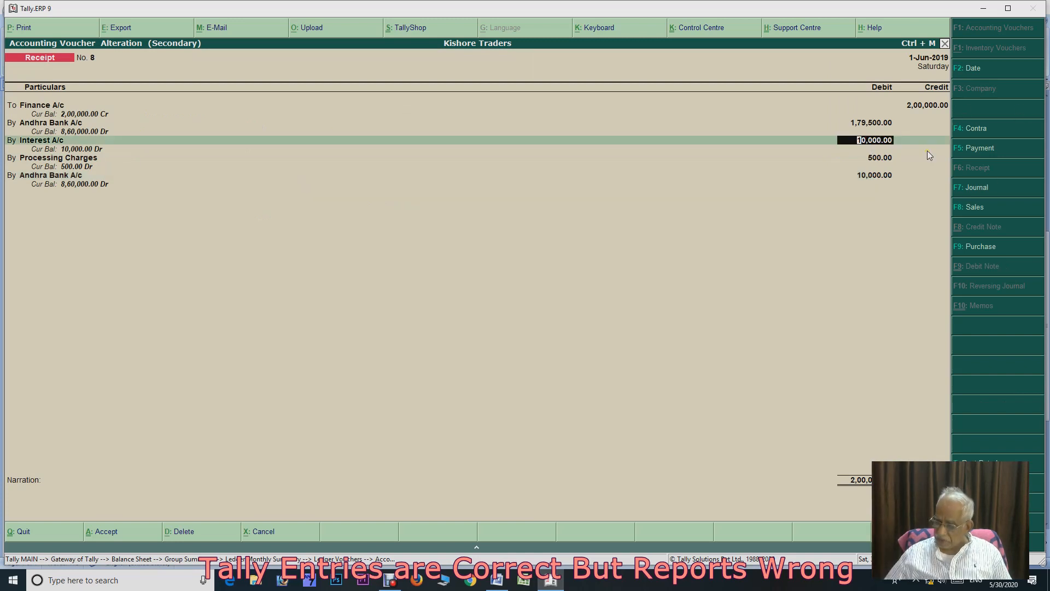
{"action": "key", "text": "Return"}
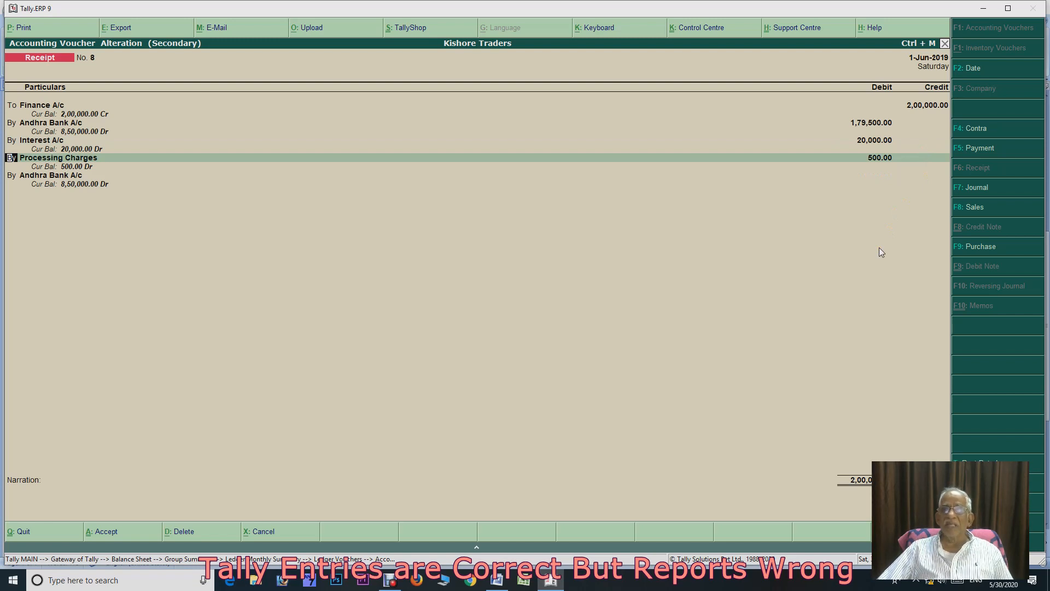
{"action": "key", "text": "ctrl+a"}
{"action": "key", "text": "Escape"}
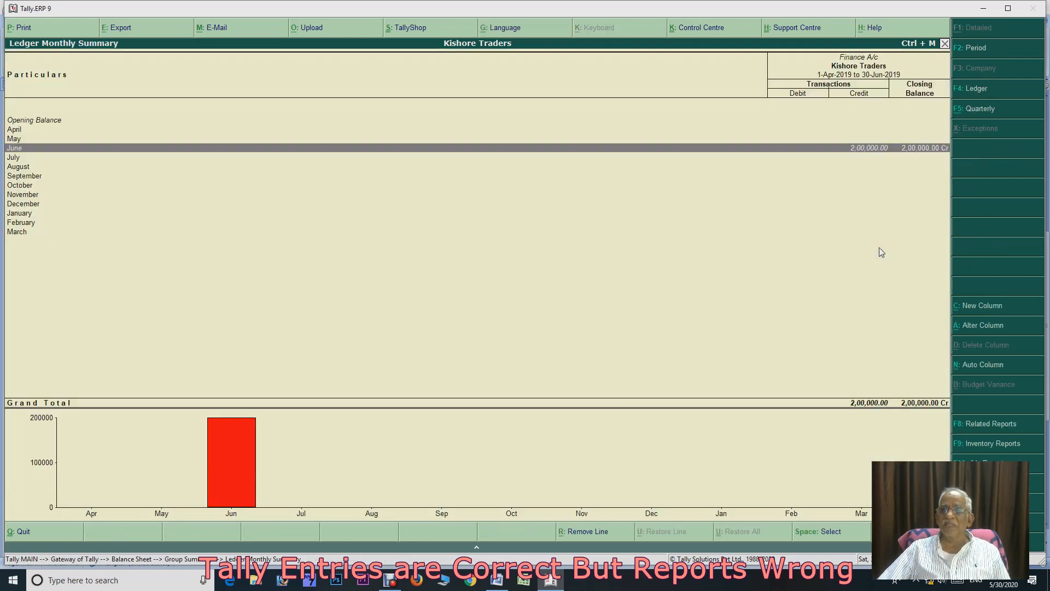
Return to the Balance Sheet, show it in detail and examine the ledgers under Unsecured Loans
{"action": "key", "text": "Escape"}
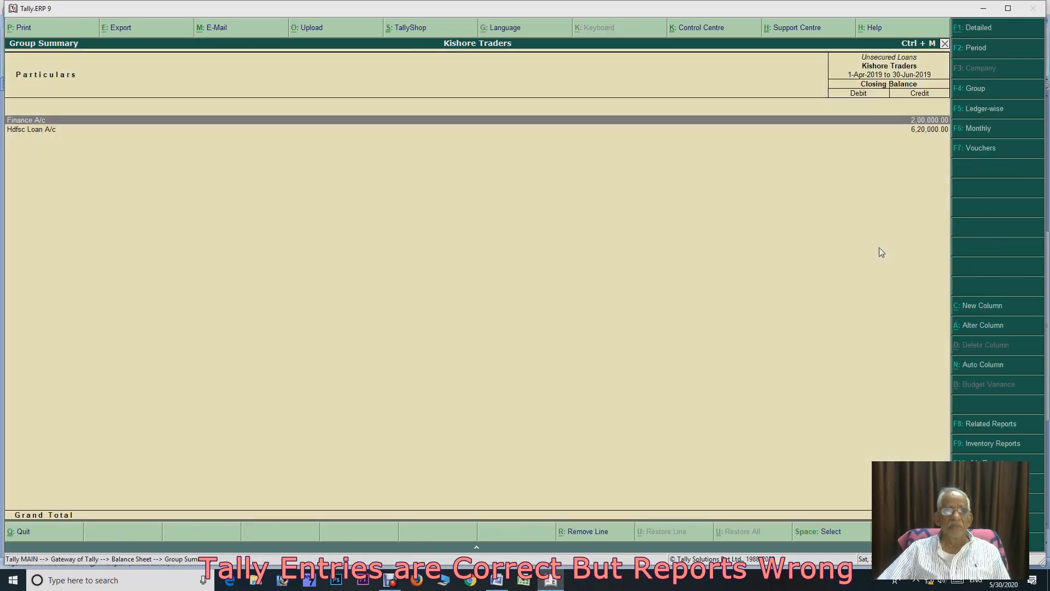
{"action": "key", "text": "Escape"}
{"action": "key", "text": "alt+F1"}
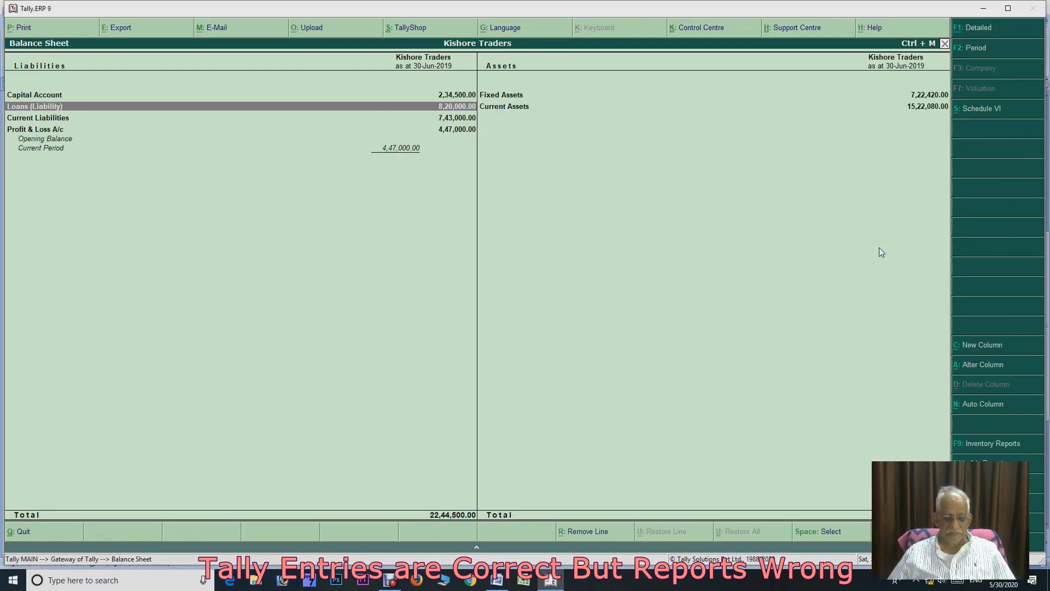
{"action": "key", "text": "alt+F1"}
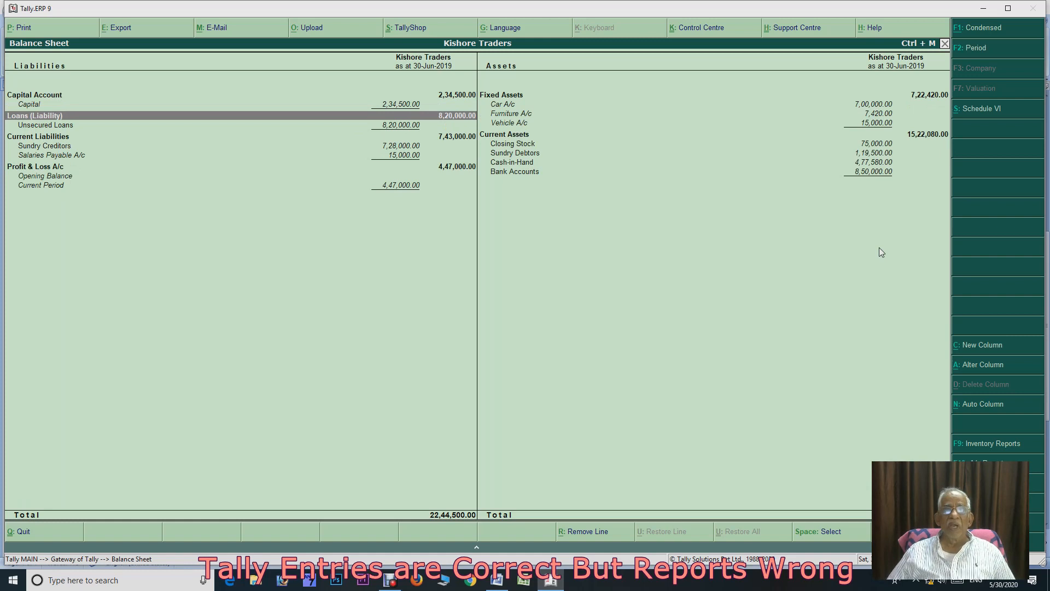
{"action": "key", "text": "Down"}
{"action": "key", "text": "Return"}
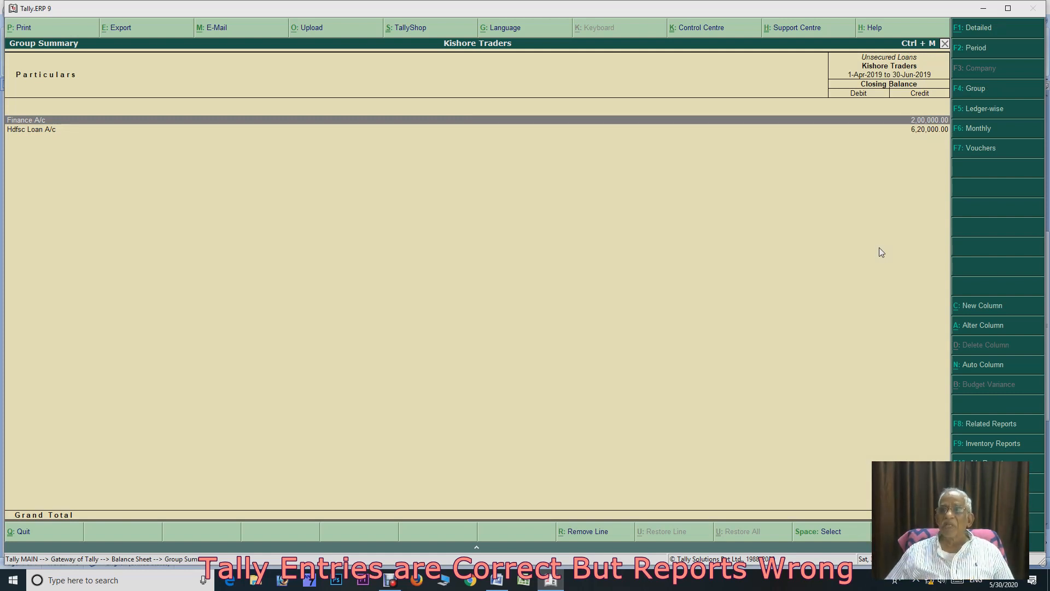
{"action": "key", "text": "Down"}
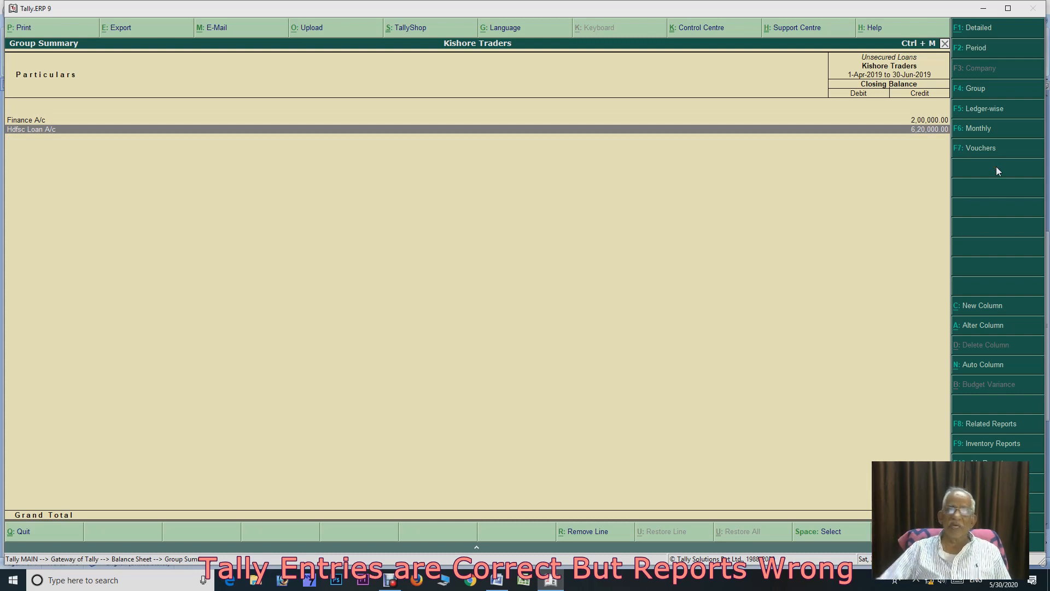
{"action": "key", "text": "Escape"}
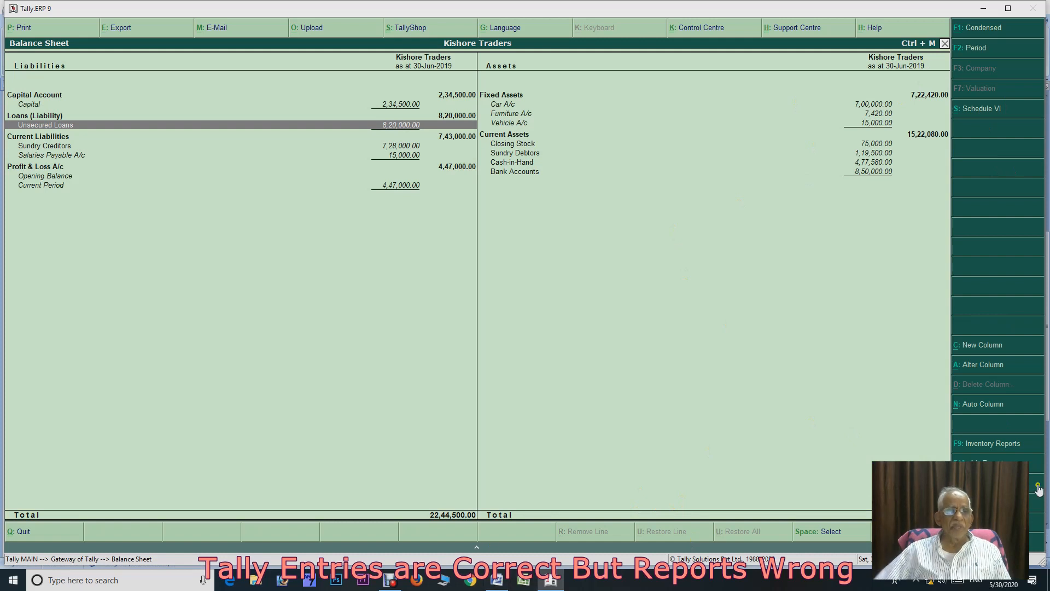
Open the Ekaveera Traders A/c monthly summary from the Sundry Creditors group of the Balance Sheet
{"action": "key", "text": "Down"}
{"action": "key", "text": "Down"}
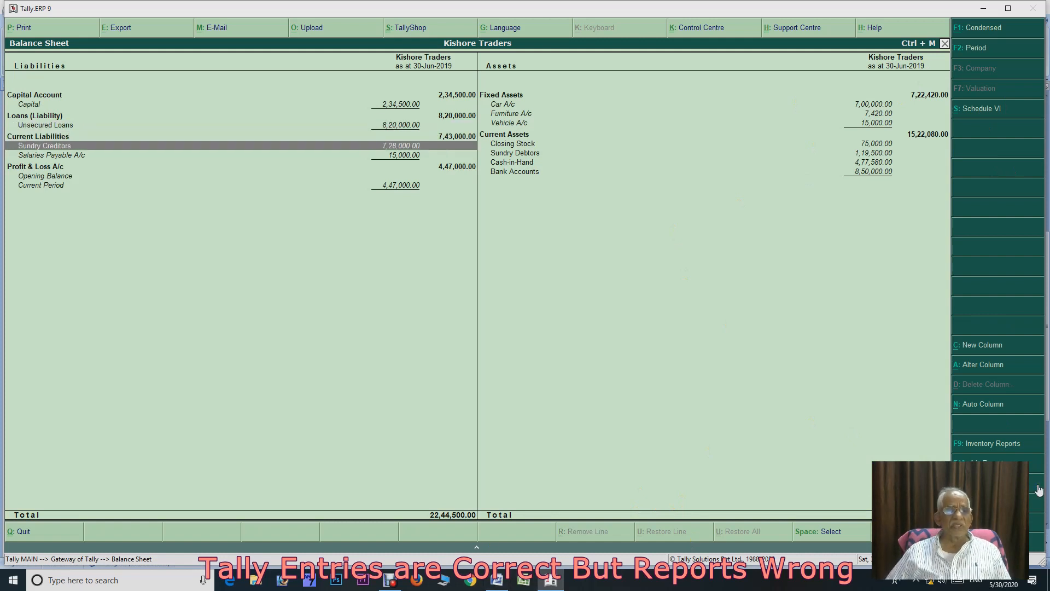
{"action": "key", "text": "Return"}
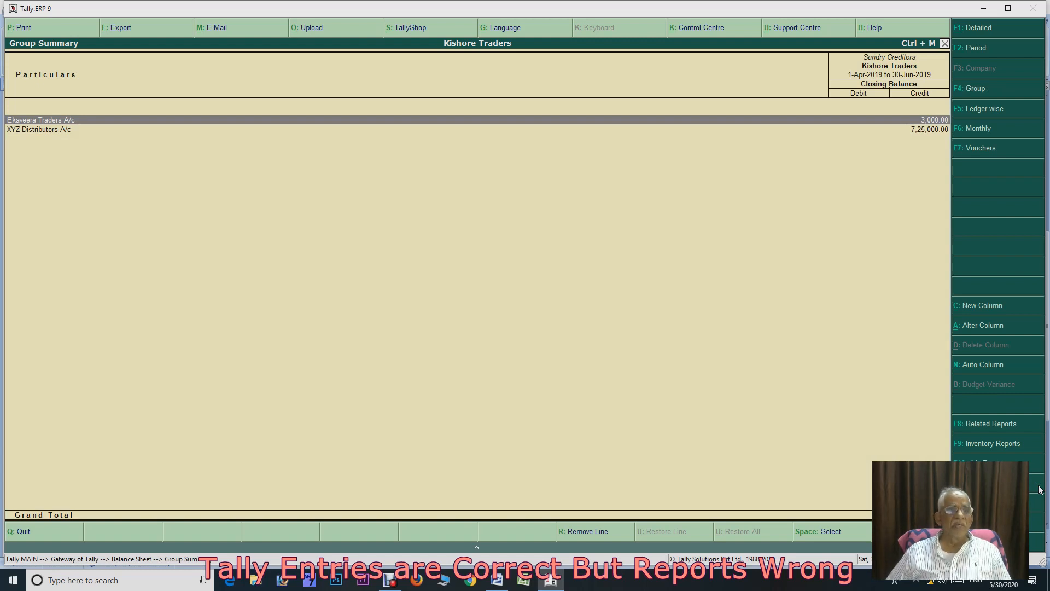
{"action": "key", "text": "Return"}
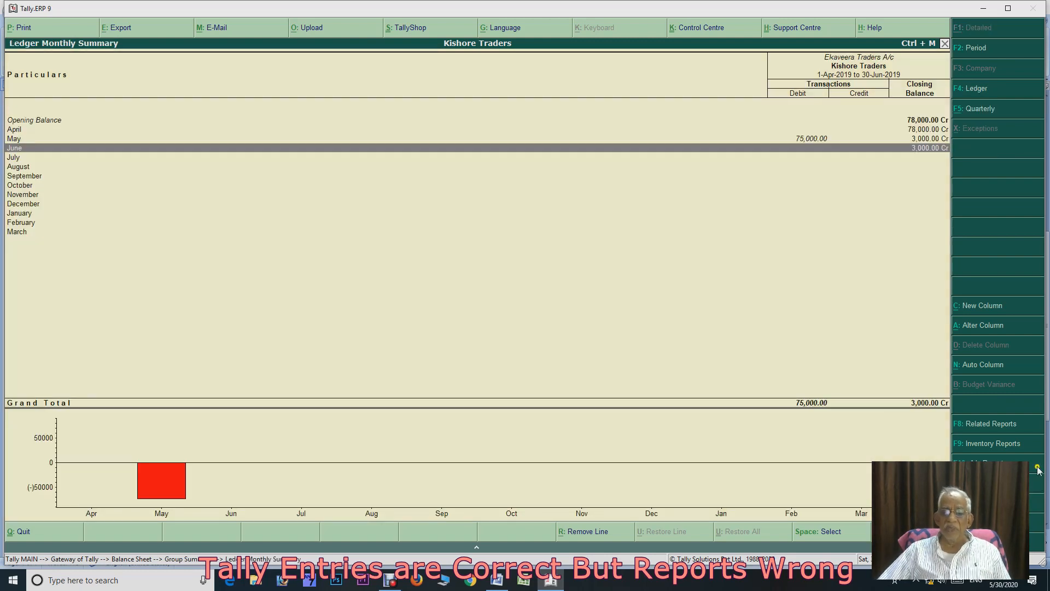
Switch to the Word transaction list, check the 17-5-19 Ekaveera Traders payment entry, and return to Tally
{"action": "left_click", "coordinate": [498, 582]}
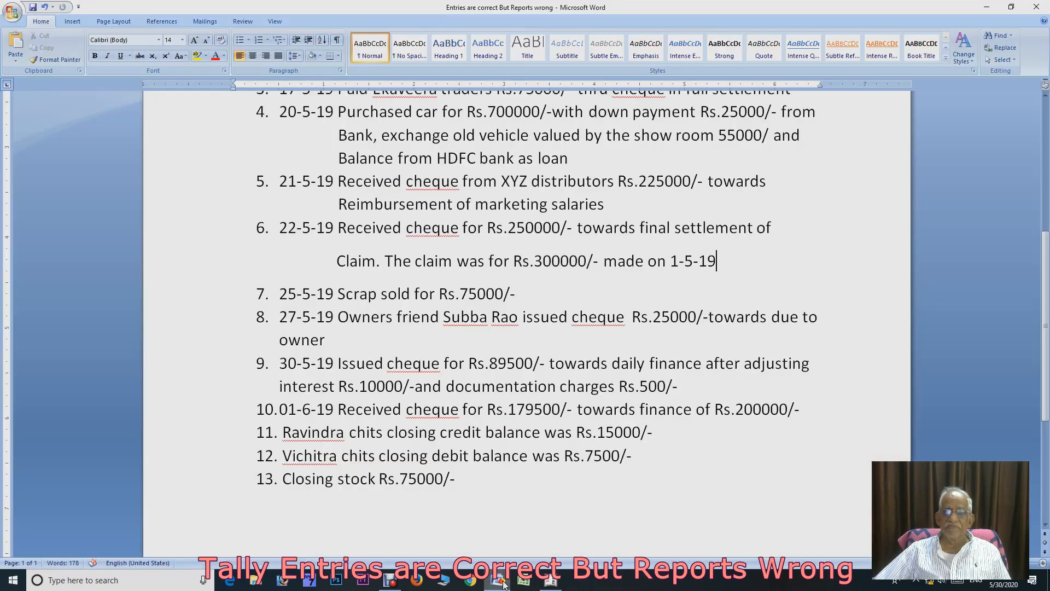
{"action": "scroll", "coordinate": [697, 544], "scroll_direction": "up", "scroll_amount": 2}
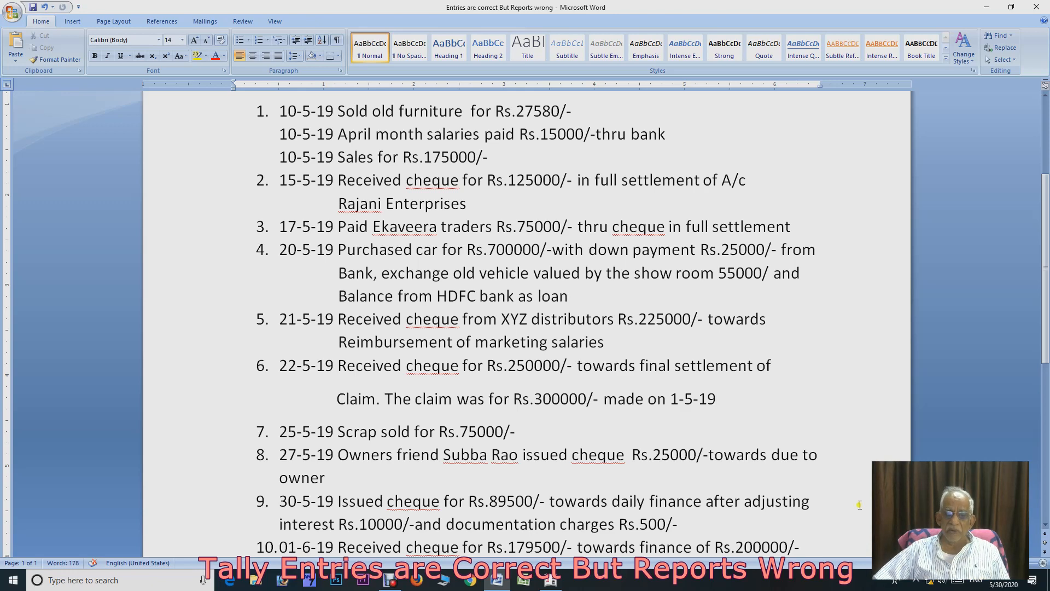
{"action": "left_click", "coordinate": [551, 582]}
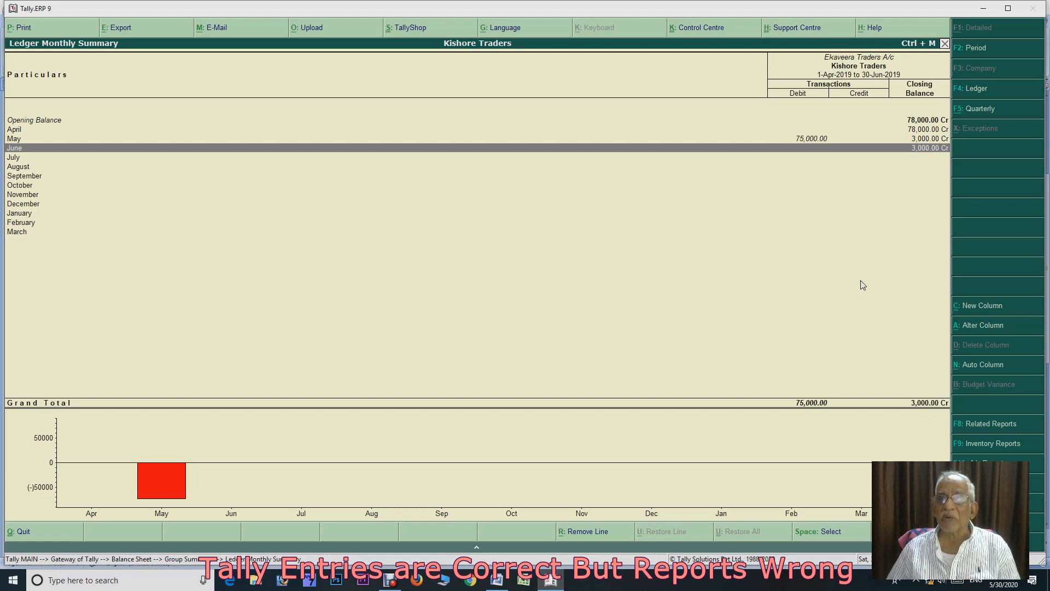
Open Ekaveera Traders A/c's May payment voucher and set the Ekaveera Traders A/c debit to 78,000
{"action": "key", "text": "Up"}
{"action": "key", "text": "Return"}
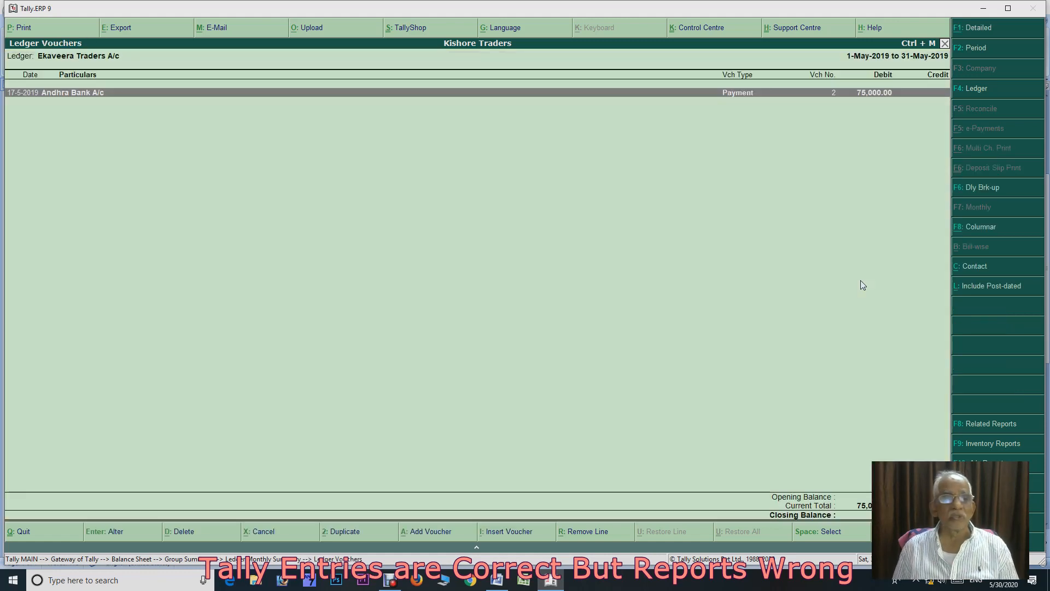
{"action": "key", "text": "Return"}
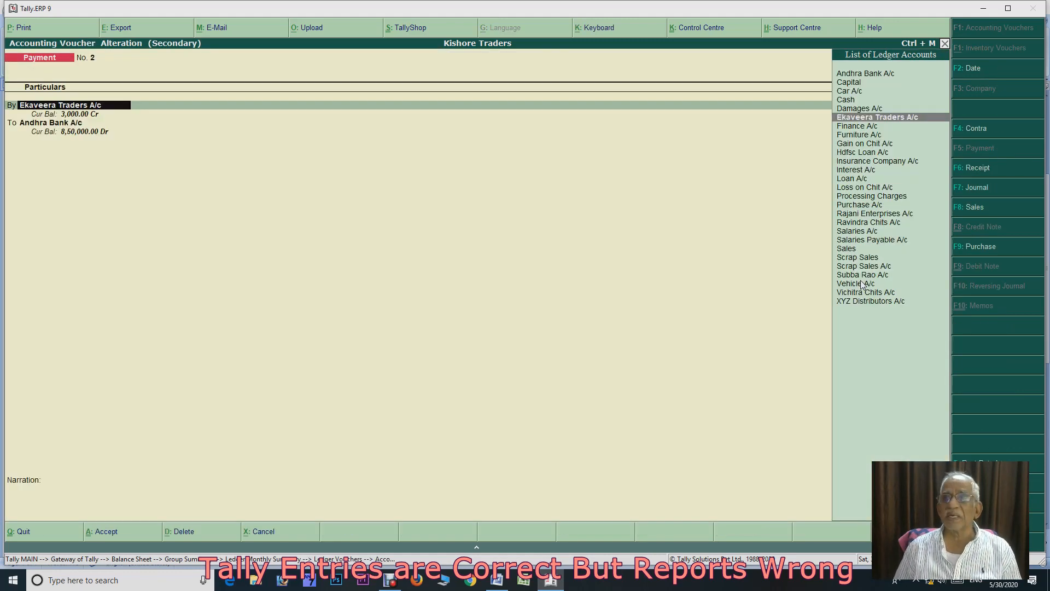
{"action": "key", "text": "Return"}
{"action": "type", "text": "7"}
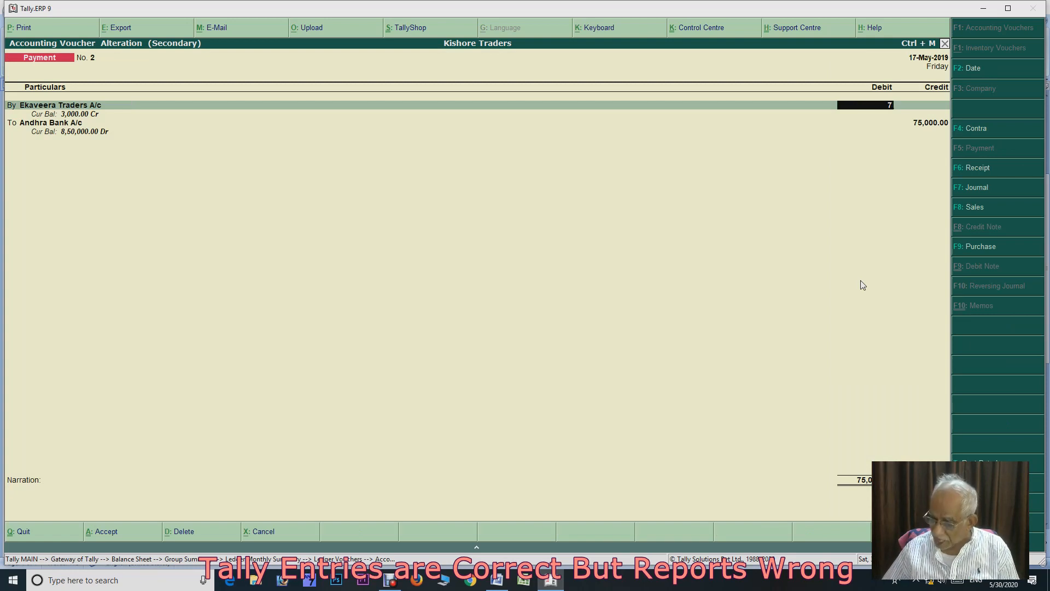
{"action": "type", "text": "8000"}
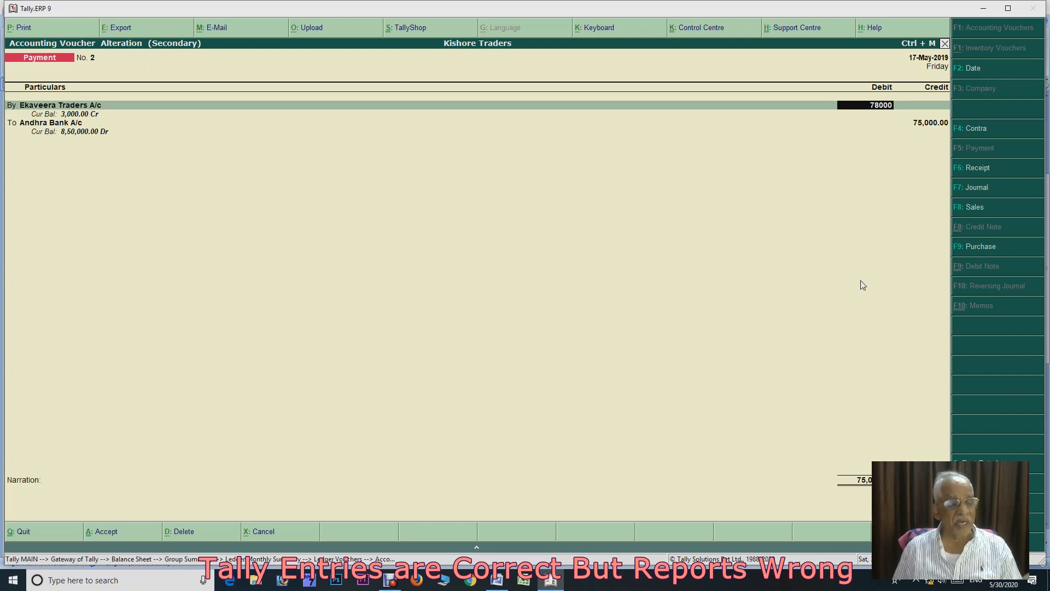
{"action": "key", "text": "Return"}
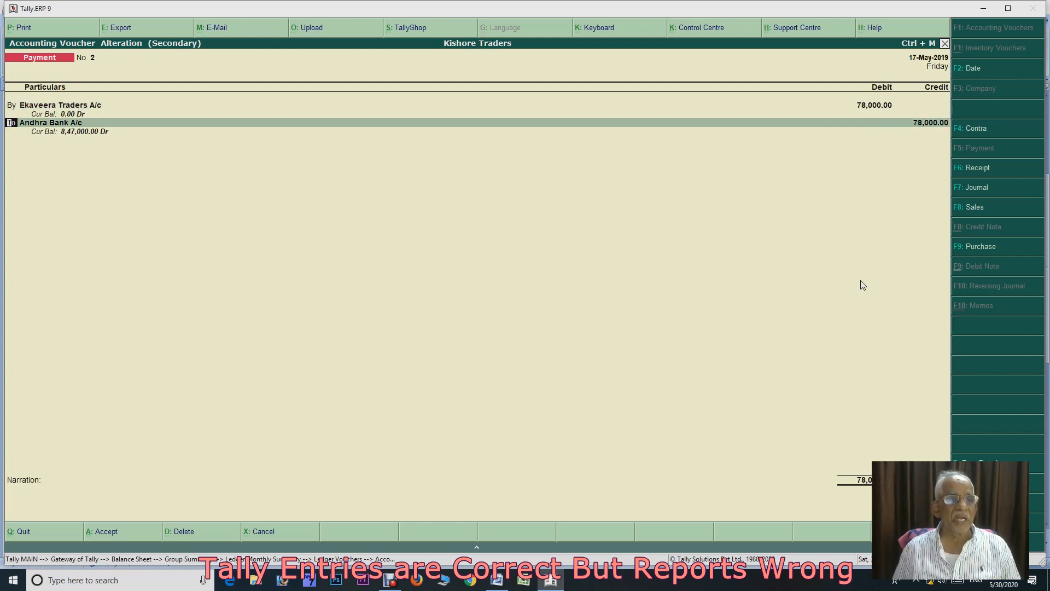
Set the Andhra Bank A/c credit to 75,000 and add another credit line to the payment voucher
{"action": "type", "text": "b"}
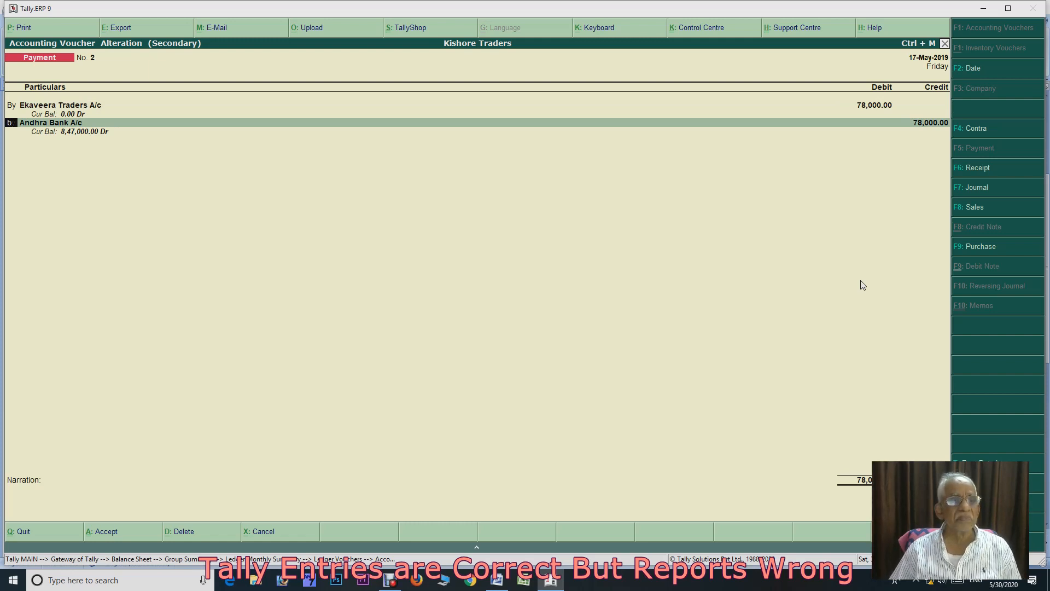
{"action": "type", "text": "to"}
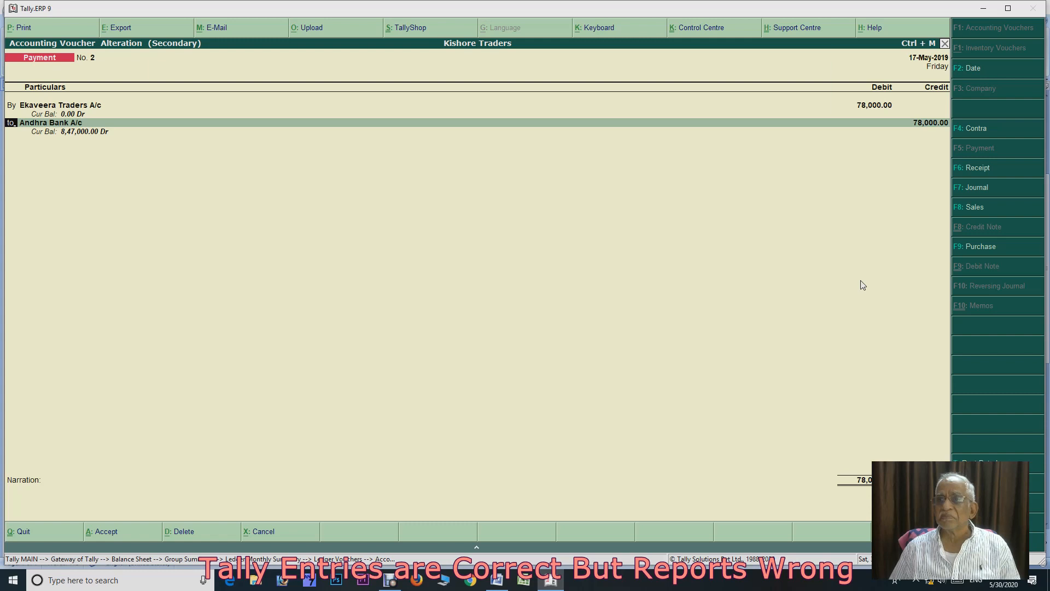
{"action": "key", "text": "Return"}
{"action": "key", "text": "Return"}
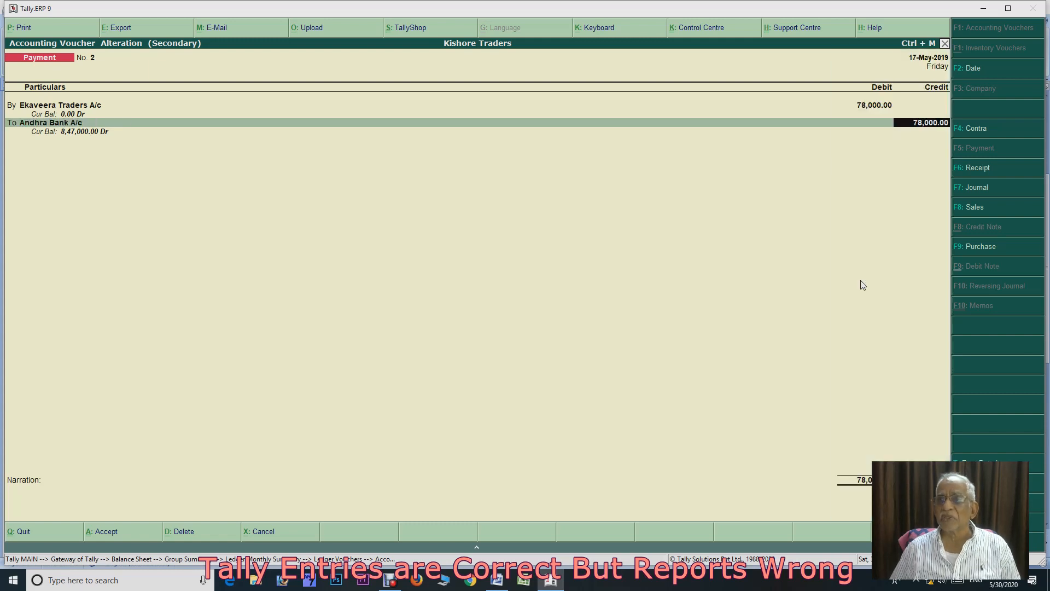
{"action": "type", "text": "5000"}
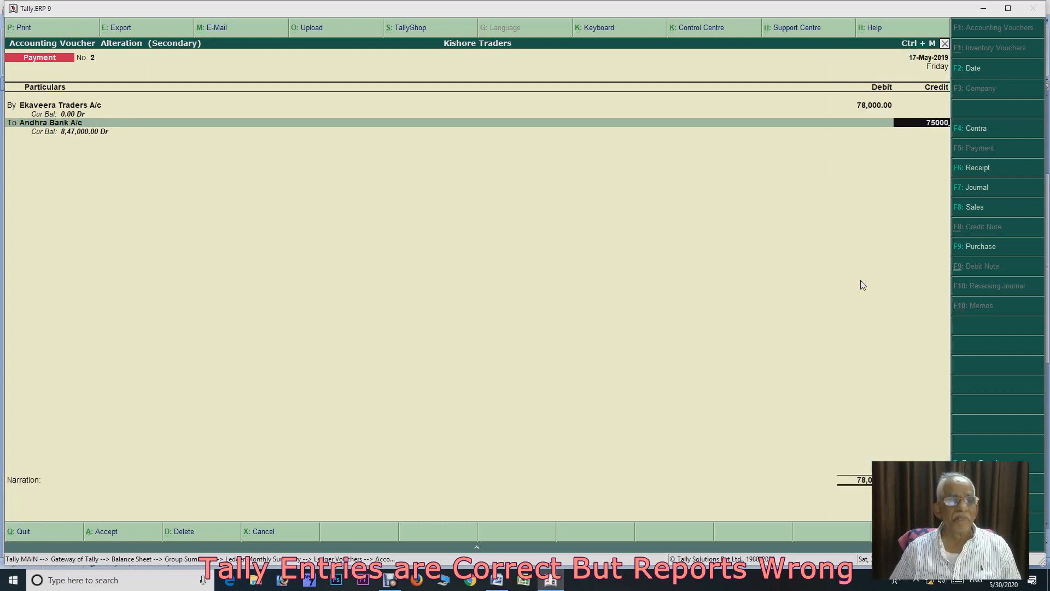
{"action": "key", "text": "Return"}
{"action": "key", "text": "Return"}
{"action": "key", "text": "Return"}
{"action": "key", "text": "Return"}
{"action": "key", "text": "Return"}
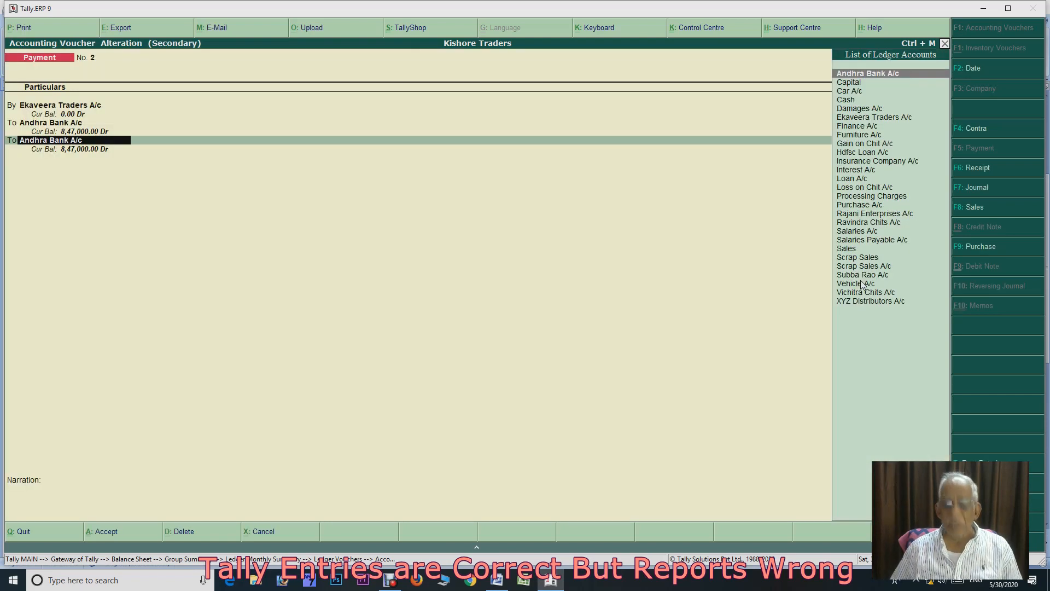
Create the ledger "Duiscount Received A/c" under Indirect Incomes for the voucher's new credit line
{"action": "key", "text": "alt+c"}
{"action": "type", "text": "Duiscou"}
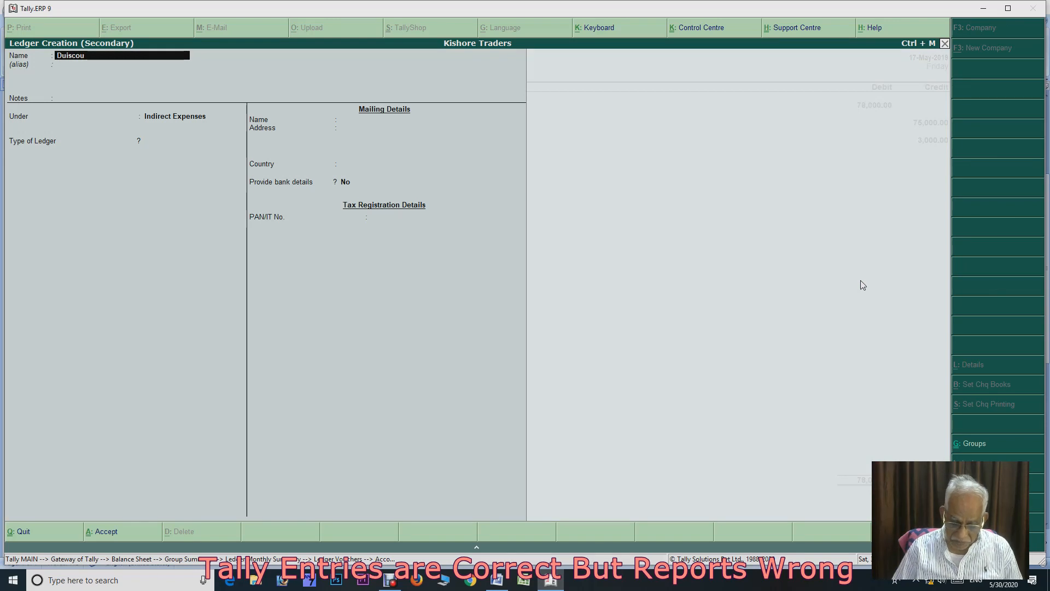
{"action": "type", "text": "nt Received a/"}
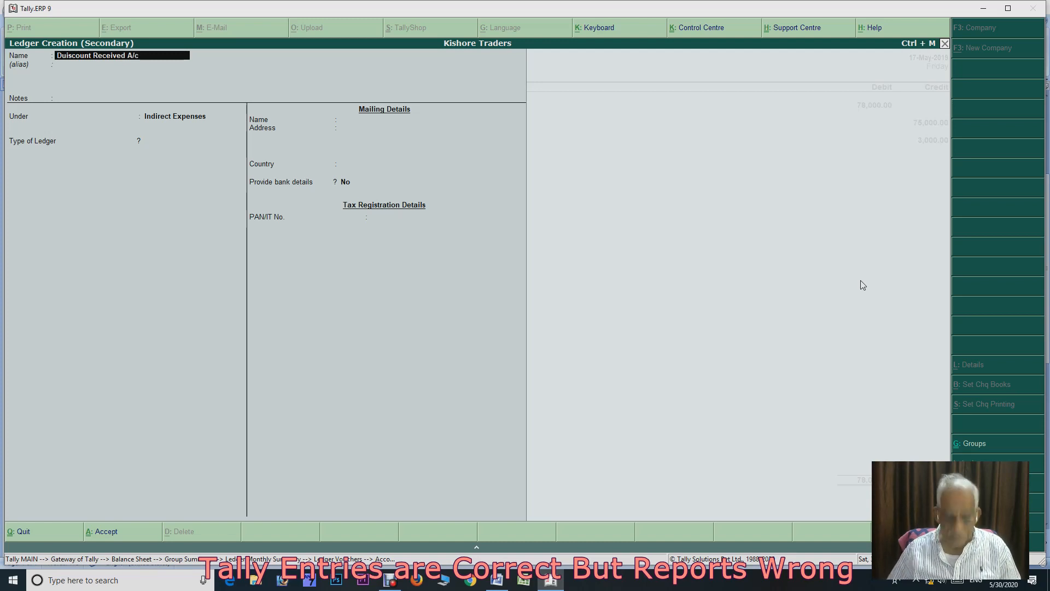
{"action": "type", "text": "c"}
{"action": "key", "text": "Return"}
{"action": "key", "text": "Return"}
{"action": "key", "text": "Return"}
{"action": "type", "text": "I"}
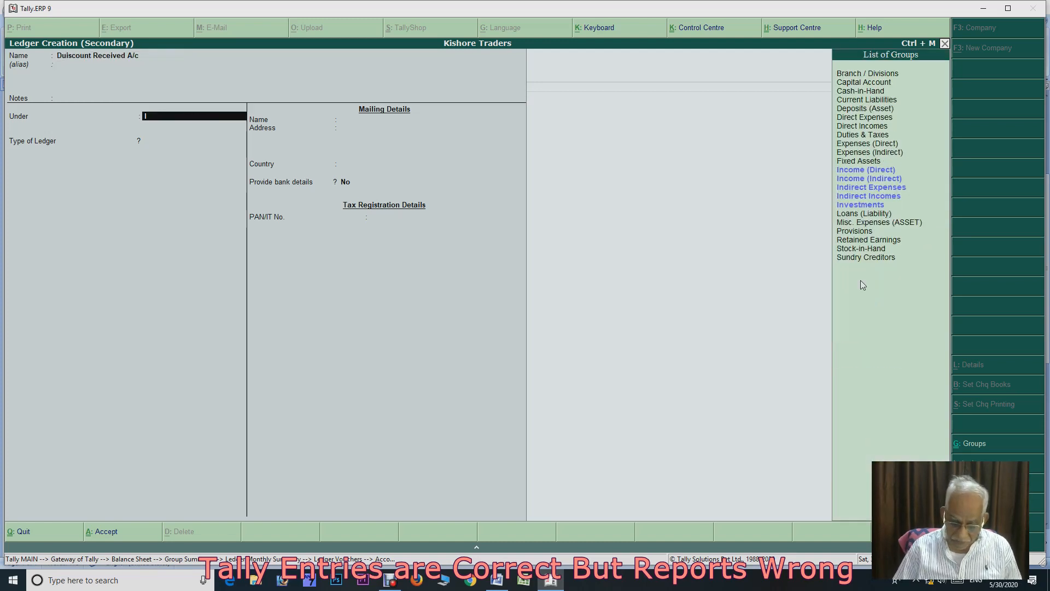
{"action": "type", "text": "nd"}
{"action": "key", "text": "Down"}
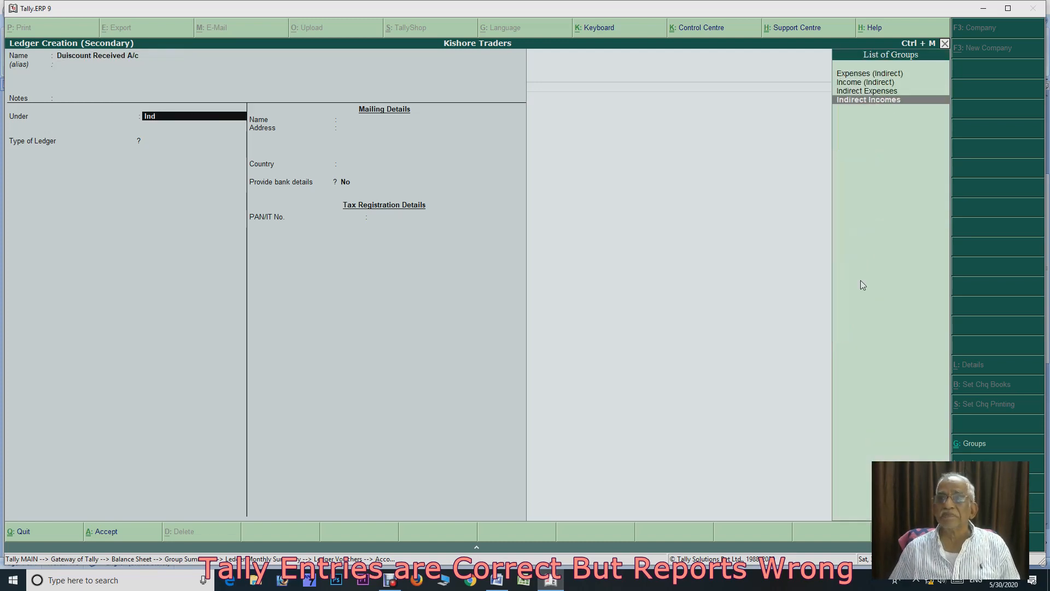
{"action": "key", "text": "Return"}
{"action": "key", "text": "ctrl+a"}
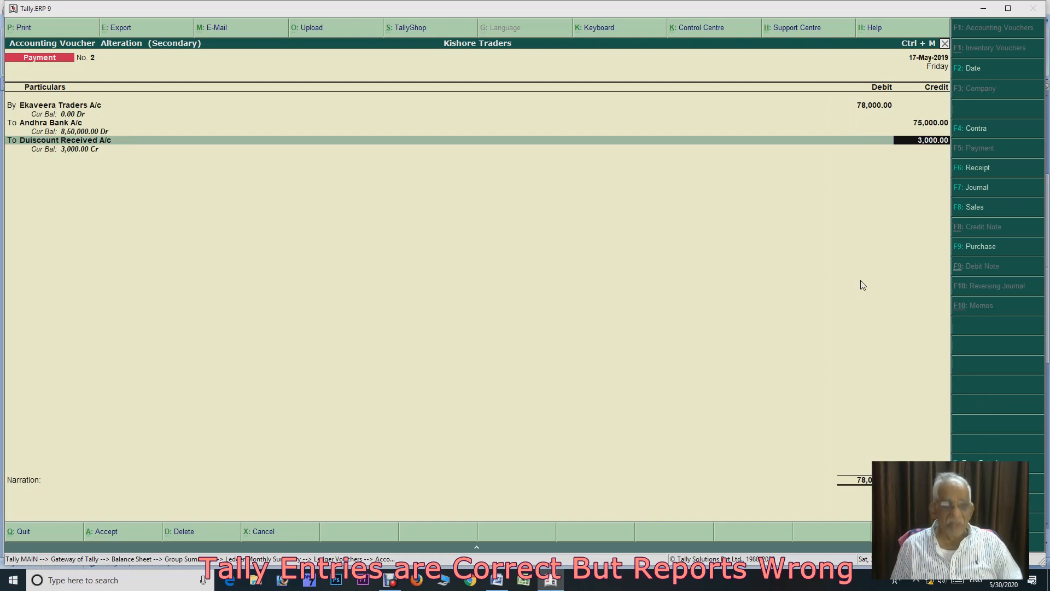
Save the Ekaveera Traders payment voucher and return to the Balance Sheet
{"action": "key", "text": "ctrl+a"}
{"action": "key", "text": "Escape"}
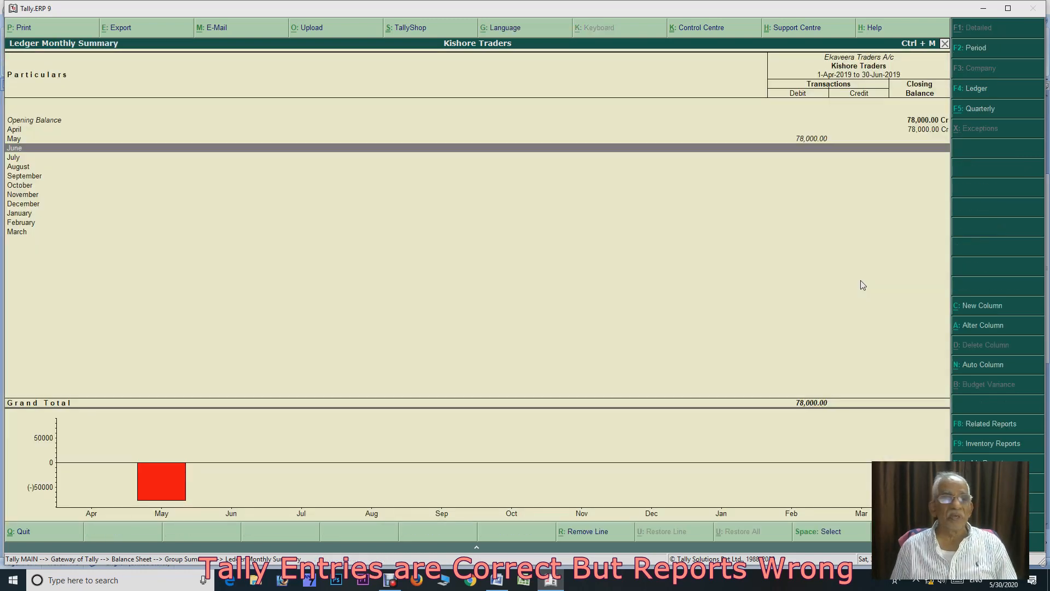
{"action": "key", "text": "Escape"}
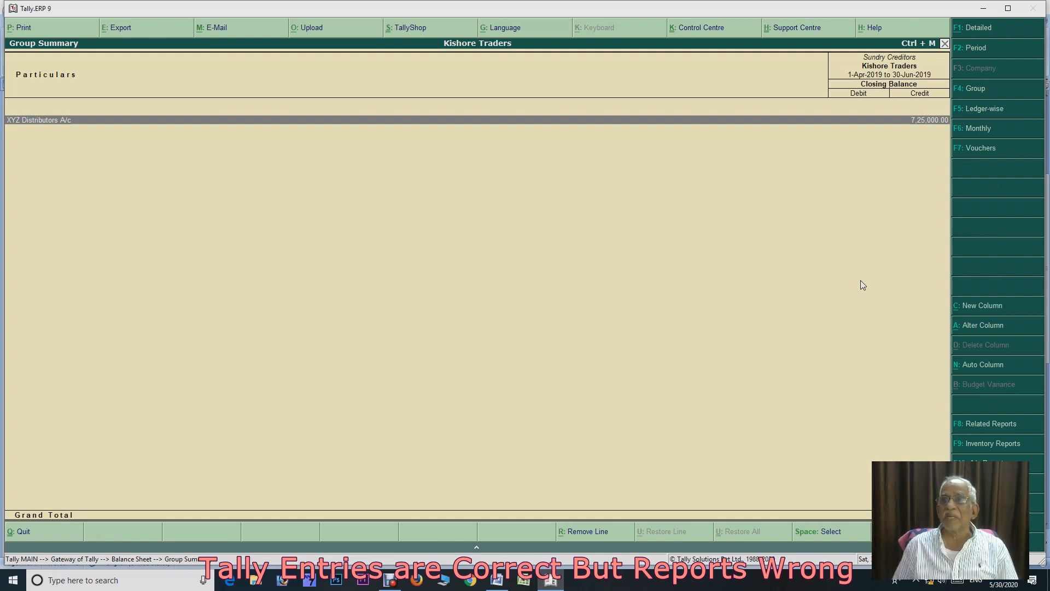
{"action": "key", "text": "Escape"}
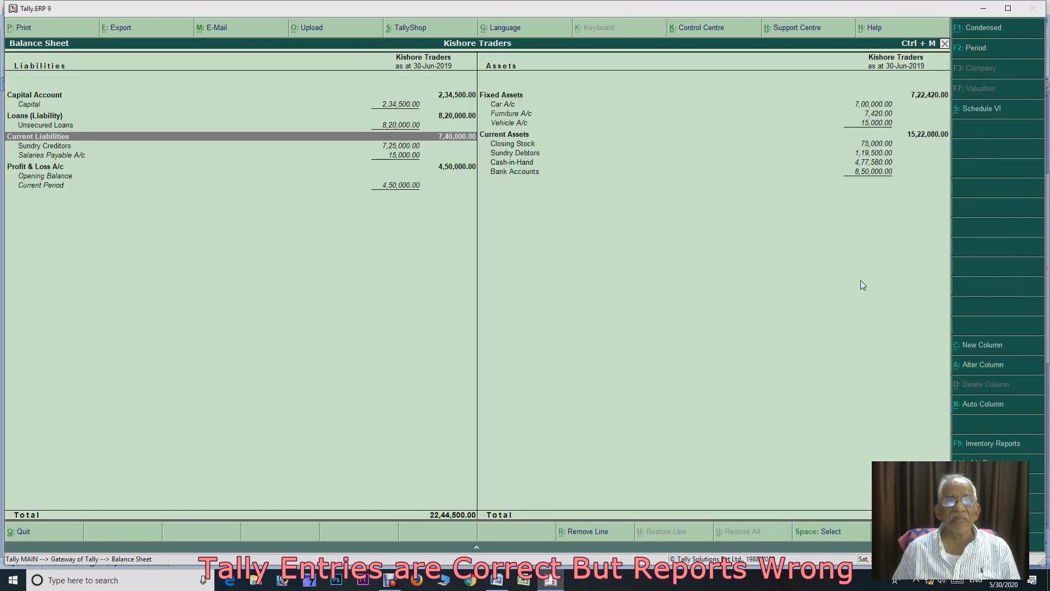
Check Sundry Creditors and Salaries Payable A/c, compare the 10-5-19 salaries entry in the Word transaction list, and return to Tally
{"action": "key", "text": "Down"}
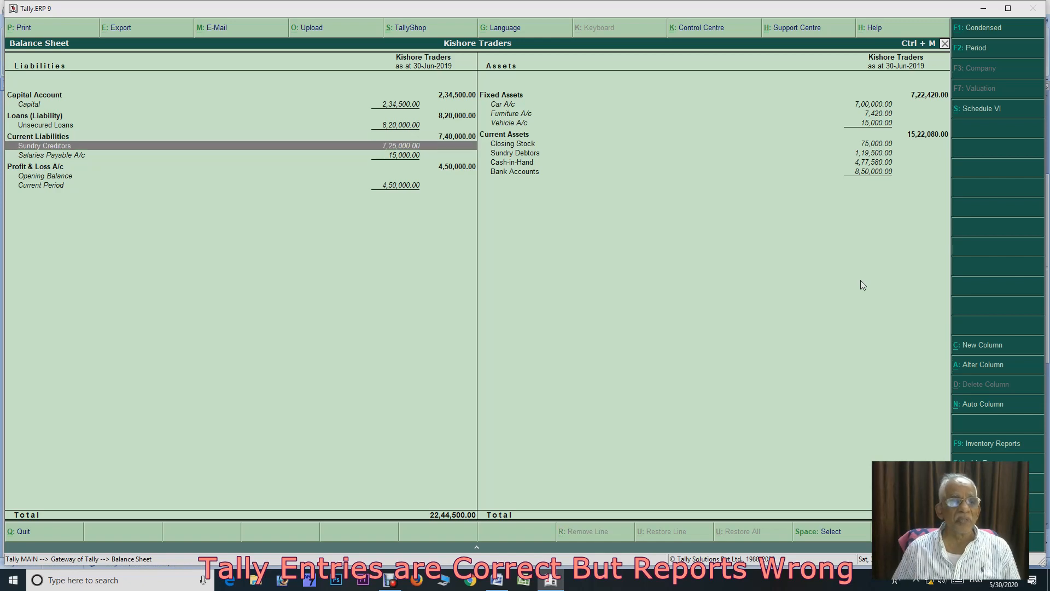
{"action": "key", "text": "Return"}
{"action": "key", "text": "Escape"}
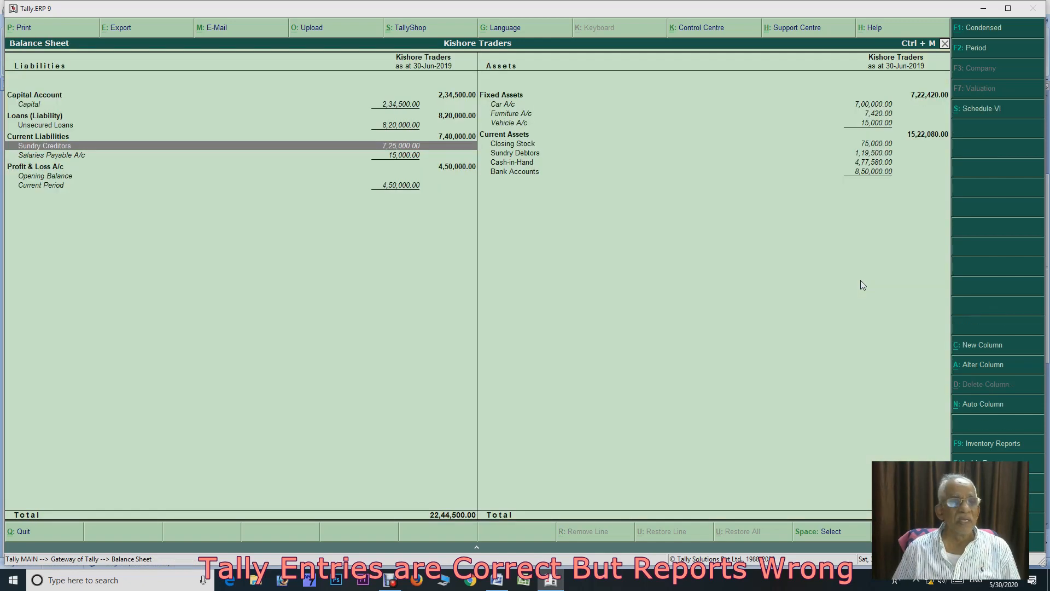
{"action": "key", "text": "Down"}
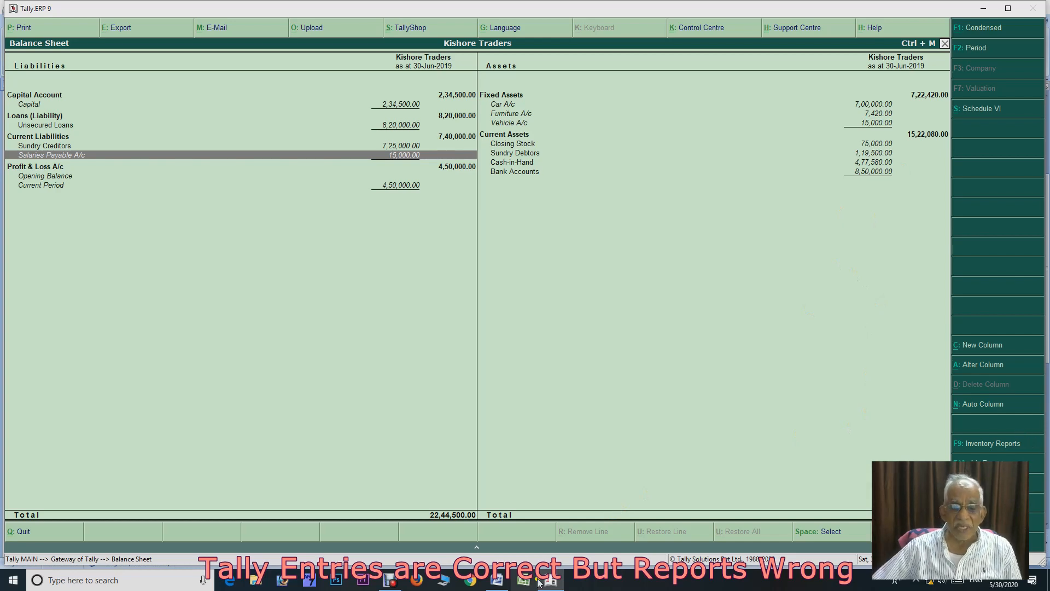
{"action": "left_click", "coordinate": [499, 580]}
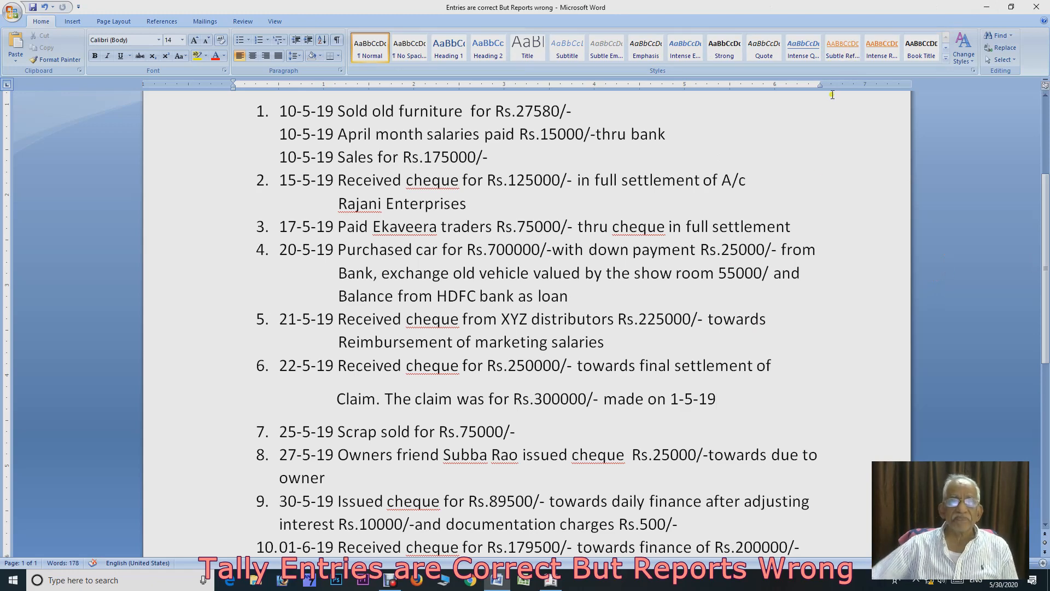
{"action": "key", "text": "alt+Tab"}
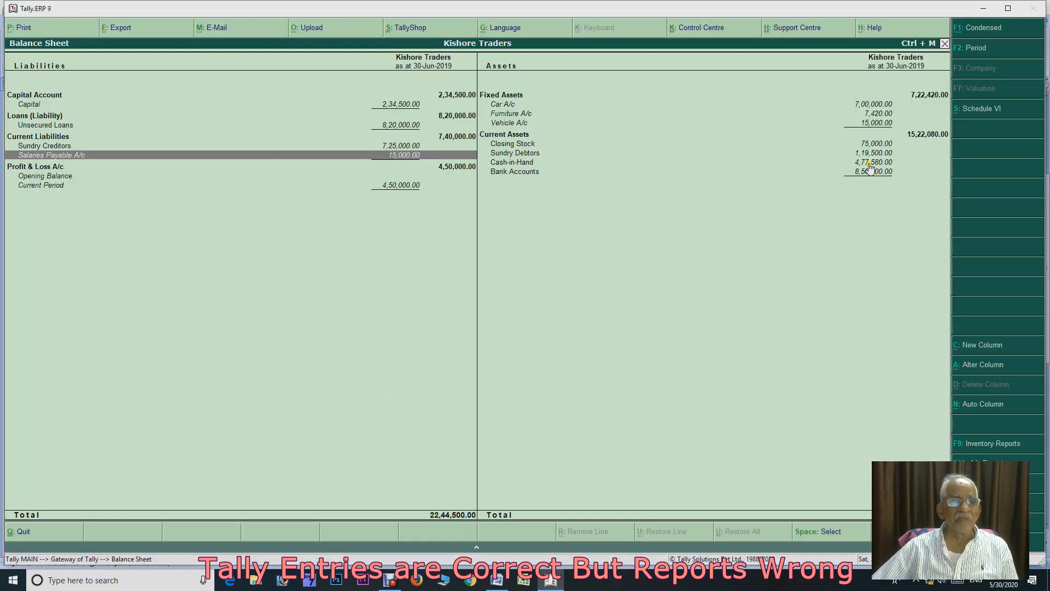
Open the Profit & Loss A/c and show it in detail
{"action": "key", "text": "Escape"}
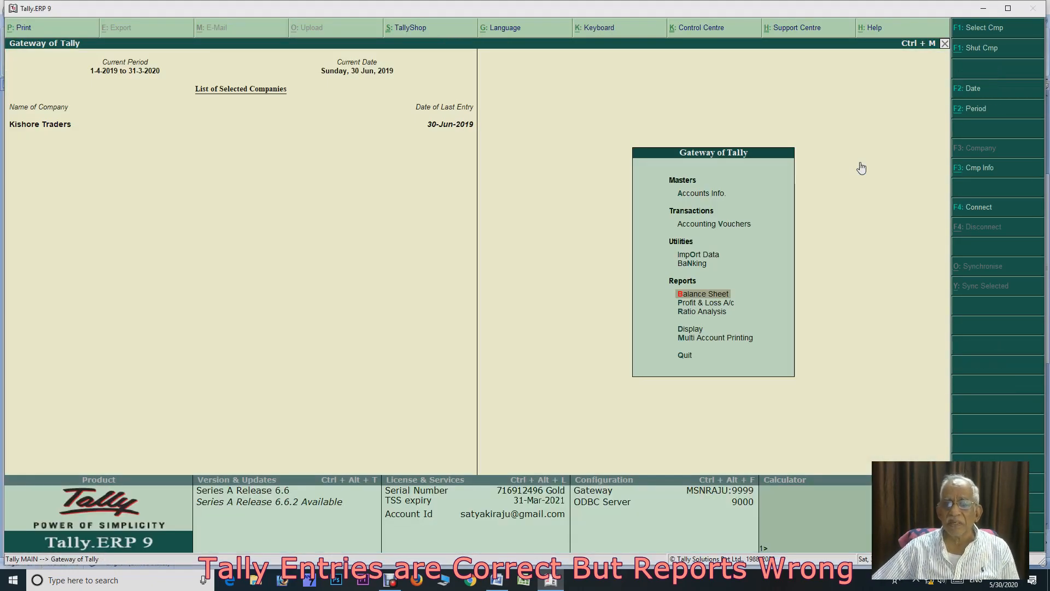
{"action": "key", "text": "Down"}
{"action": "key", "text": "Return"}
{"action": "key", "text": "alt+F1"}
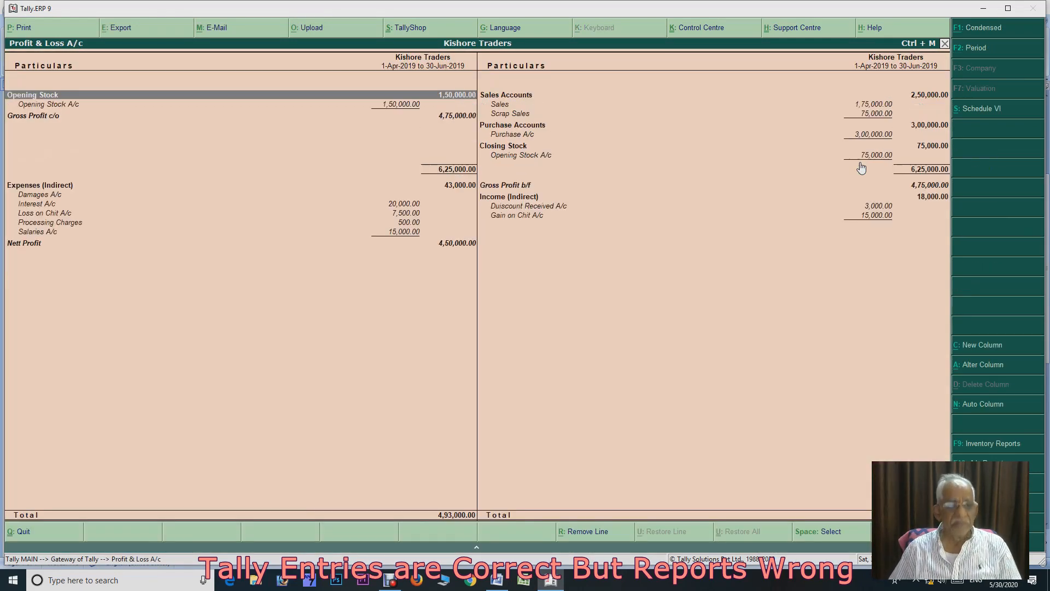
{"action": "key", "text": "Down"}
{"action": "key", "text": "Right"}
{"action": "key", "text": "Down"}
{"action": "key", "text": "Left"}
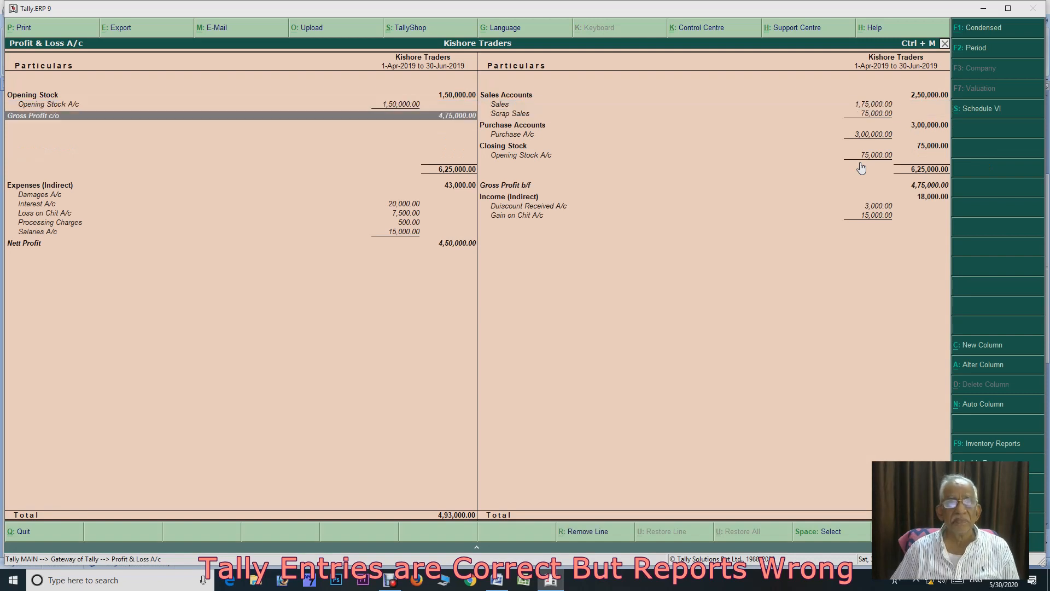
Open the May salary payment voucher through the Salaries A/c monthly summary
{"action": "key", "text": "Down"}
{"action": "key", "text": "Down"}
{"action": "key", "text": "Down"}
{"action": "key", "text": "Down"}
{"action": "key", "text": "Down"}
{"action": "key", "text": "Down"}
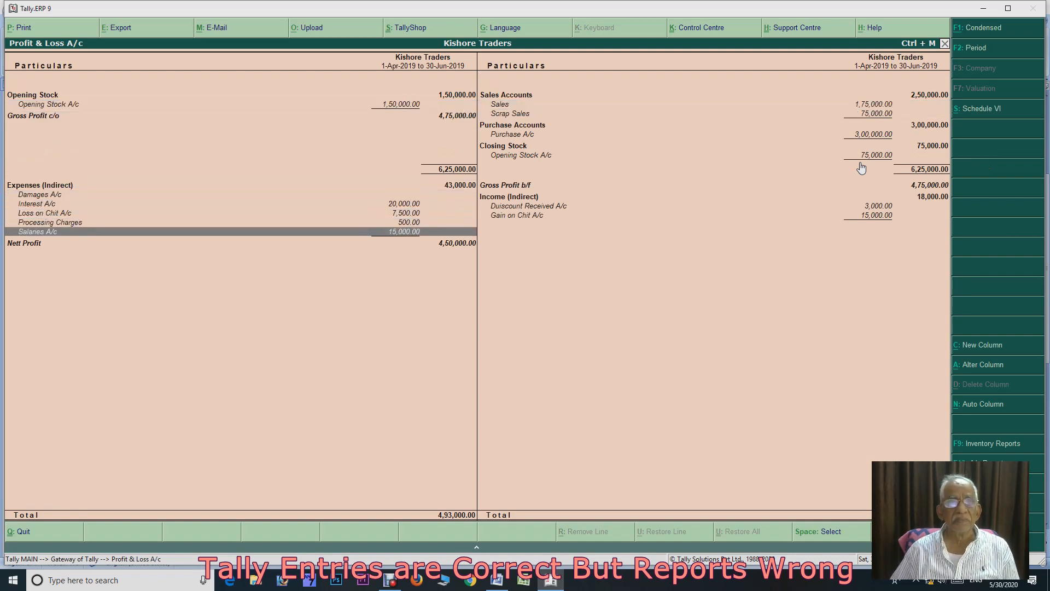
{"action": "key", "text": "Return"}
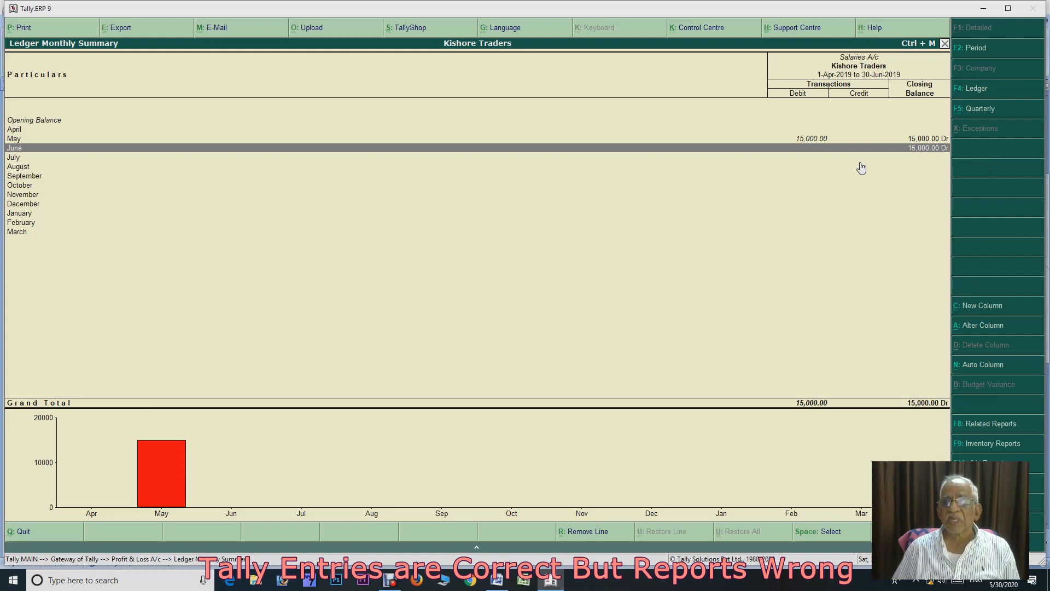
{"action": "key", "text": "Up"}
{"action": "key", "text": "Return"}
{"action": "key", "text": "Return"}
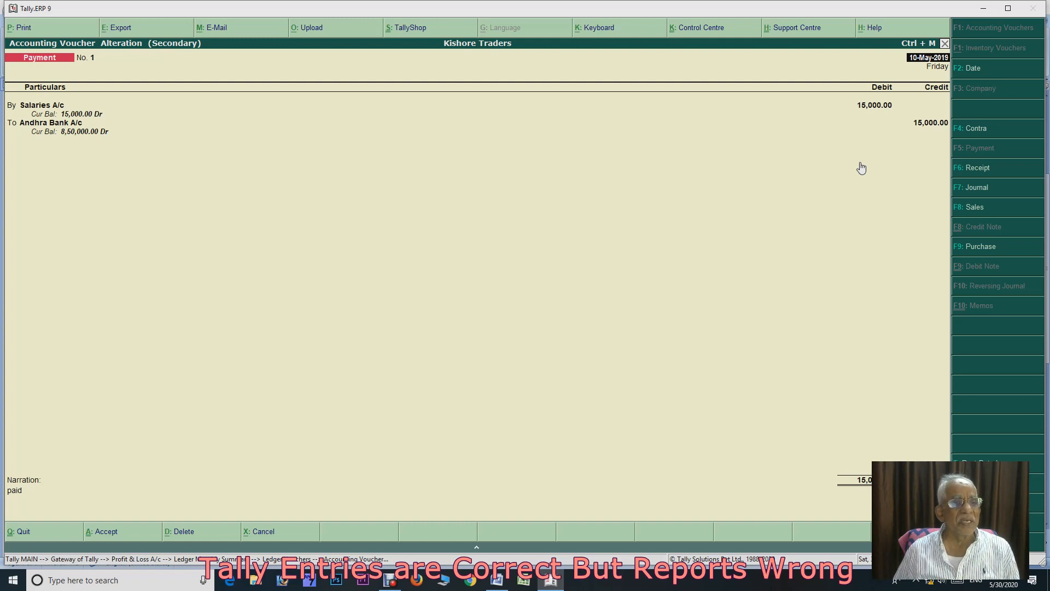
Change the voucher's debit ledger to Salaries Payable A/c and confirm the Andhra Bank cheque allocation of 15,000
{"action": "key", "text": "Return"}
{"action": "type", "text": "Sala"}
{"action": "key", "text": "Down"}
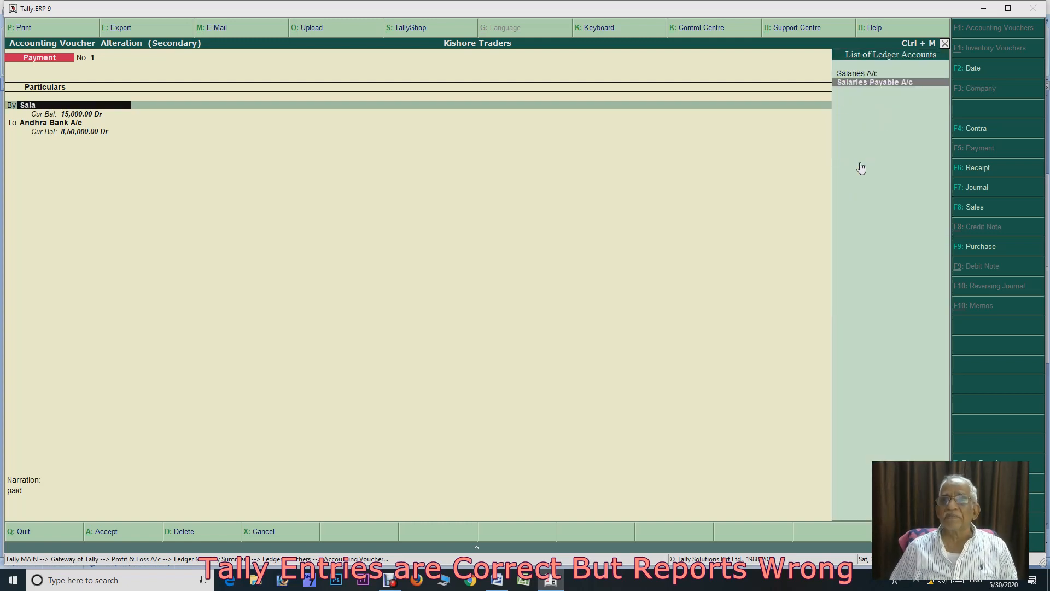
{"action": "key", "text": "Return"}
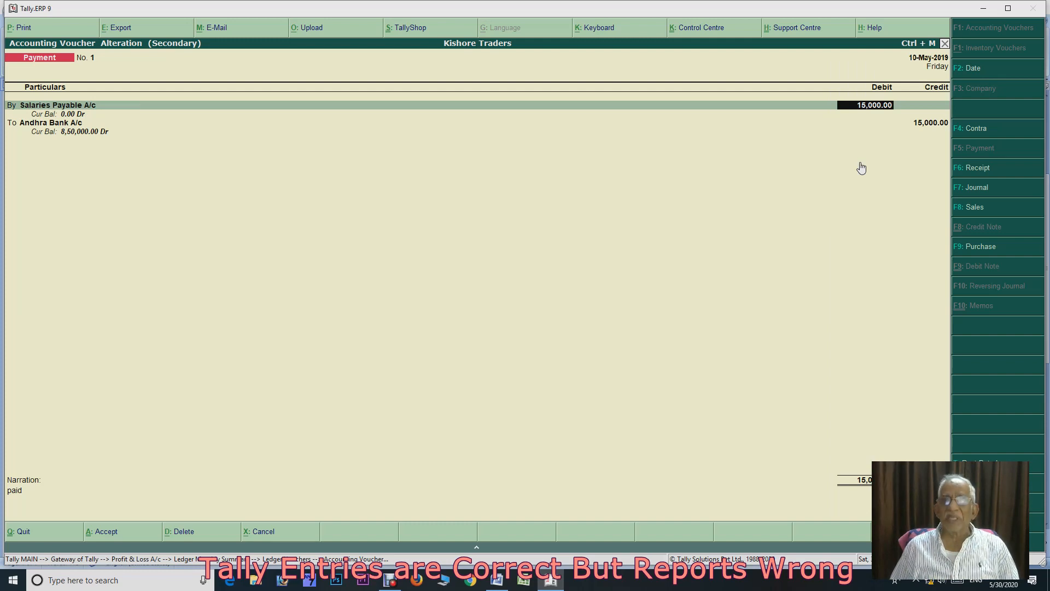
{"action": "key", "text": "ctrl+a"}
{"action": "key", "text": "ctrl+a"}
{"action": "key", "text": "Return"}
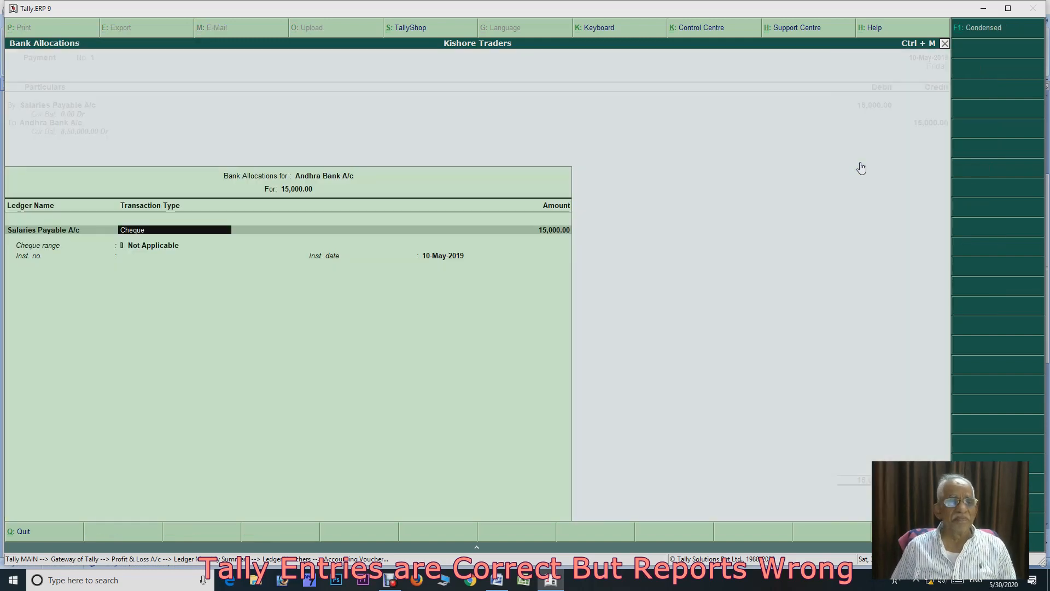
{"action": "key", "text": "Return"}
{"action": "key", "text": "Return"}
{"action": "key", "text": "Return"}
{"action": "key", "text": "Return"}
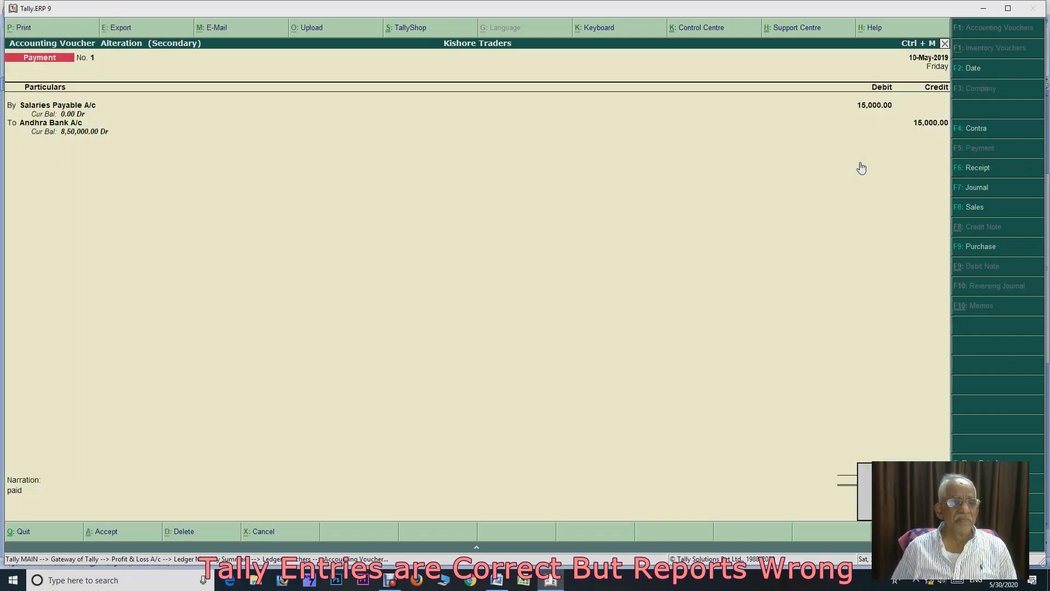
Leave the Salaries A/c reports and the Profit & Loss A/c, and reopen the Balance Sheet
{"action": "key", "text": "Escape"}
{"action": "key", "text": "Escape"}
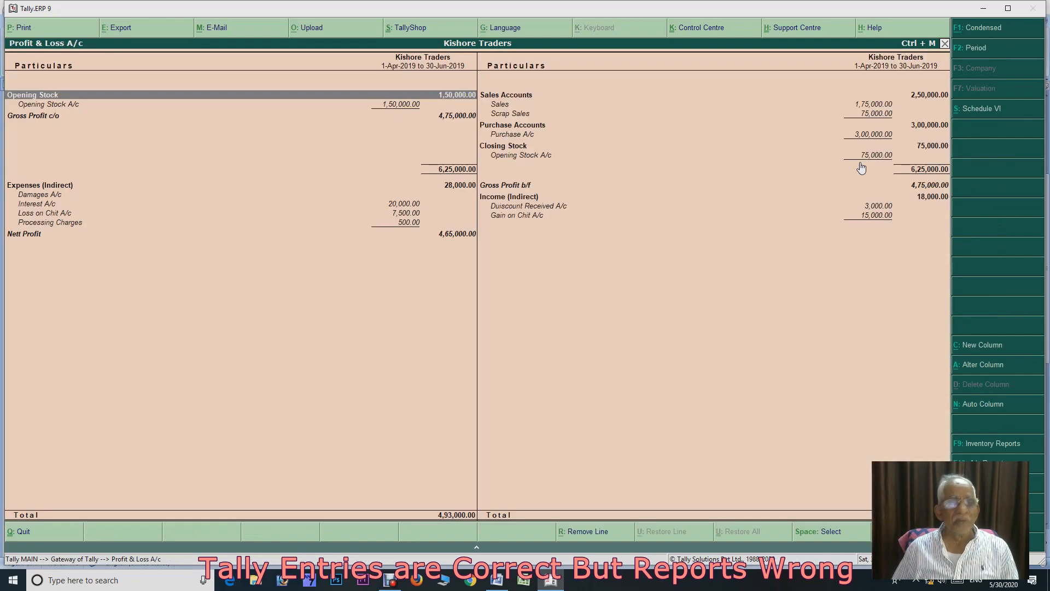
{"action": "key", "text": "Escape"}
{"action": "key", "text": "Up"}
{"action": "key", "text": "Return"}
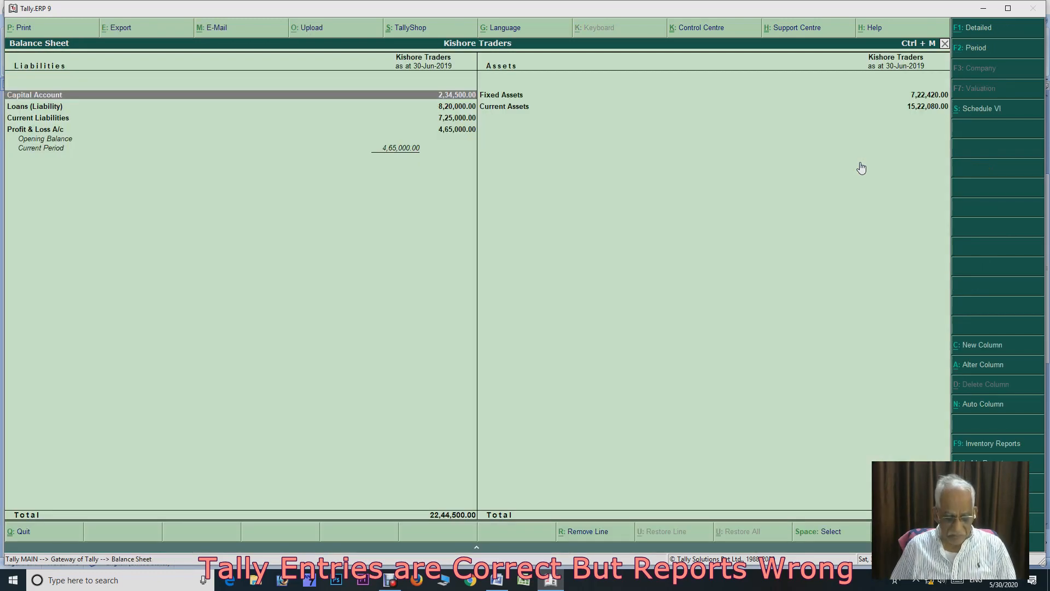
Show the Balance Sheet in detail and go through its entries down to Sundry Creditors under Current Liabilities
{"action": "key", "text": "alt+F1"}
{"action": "key", "text": "Right"}
{"action": "key", "text": "Down"}
{"action": "key", "text": "Down"}
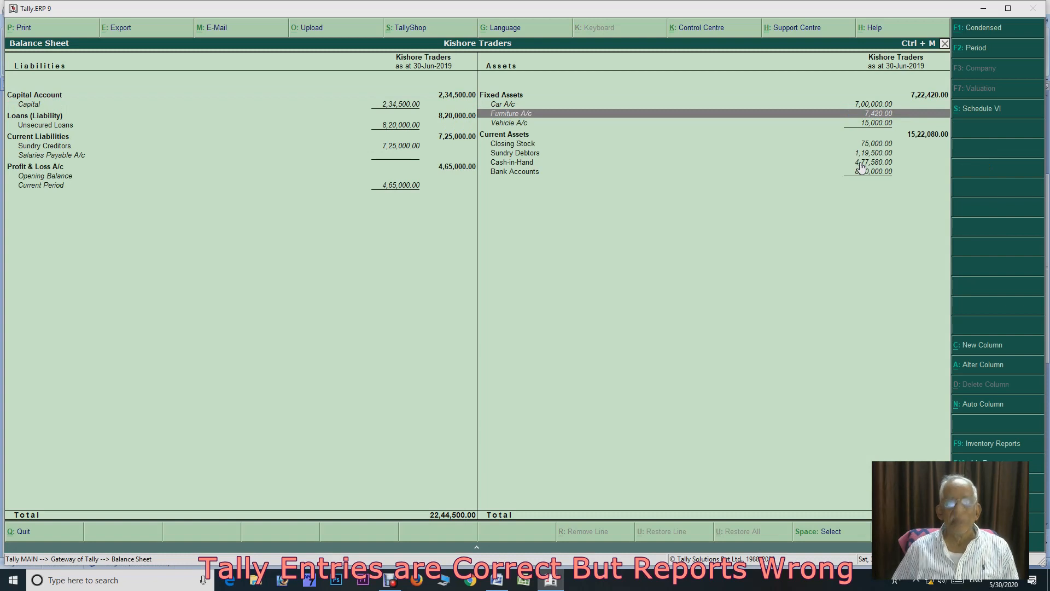
{"action": "key", "text": "Left"}
{"action": "key", "text": "Down"}
{"action": "key", "text": "Down"}
{"action": "key", "text": "Down"}
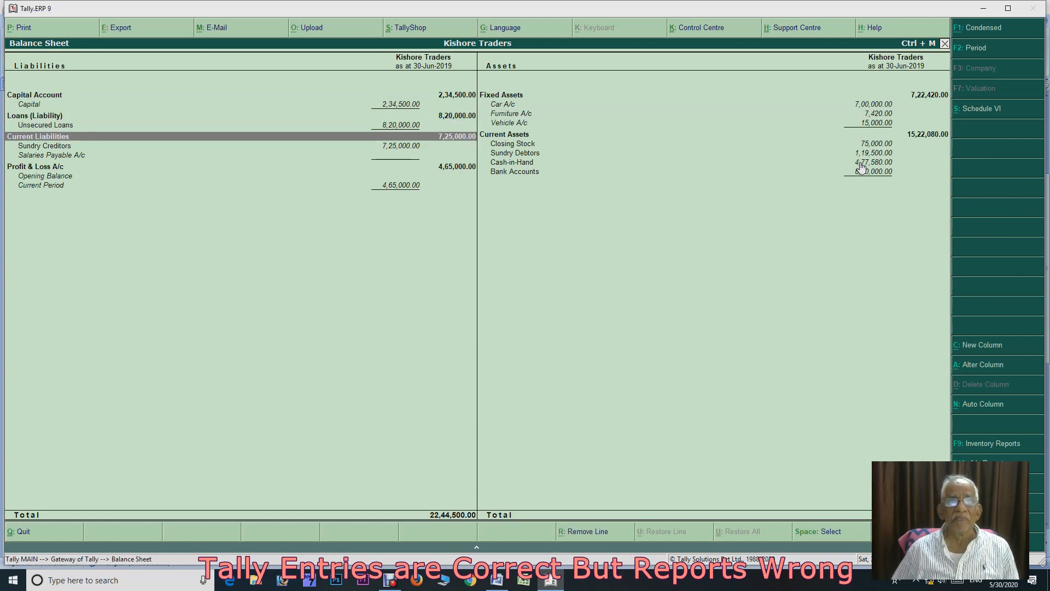
Check the XYZ Distributors A/c monthly summary under Sundry Creditors and return to the Balance Sheet
{"action": "key", "text": "Return"}
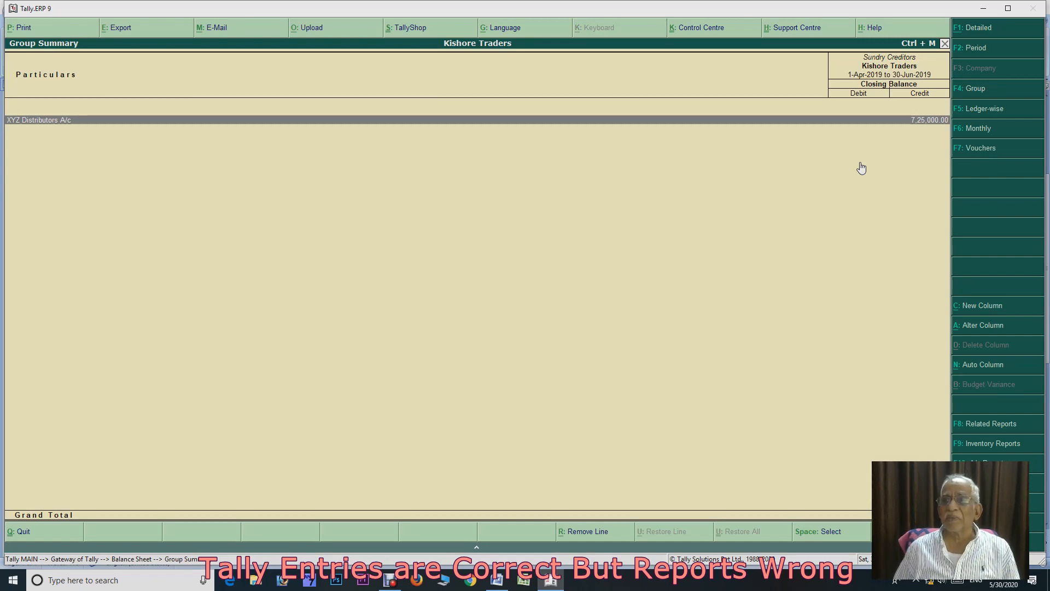
{"action": "key", "text": "Return"}
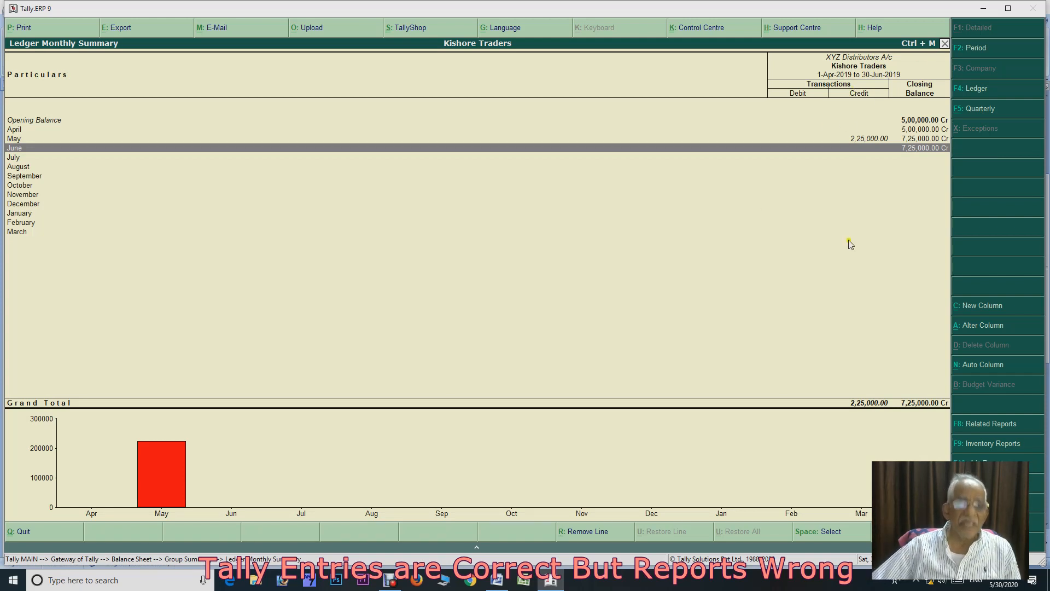
{"action": "key", "text": "Escape"}
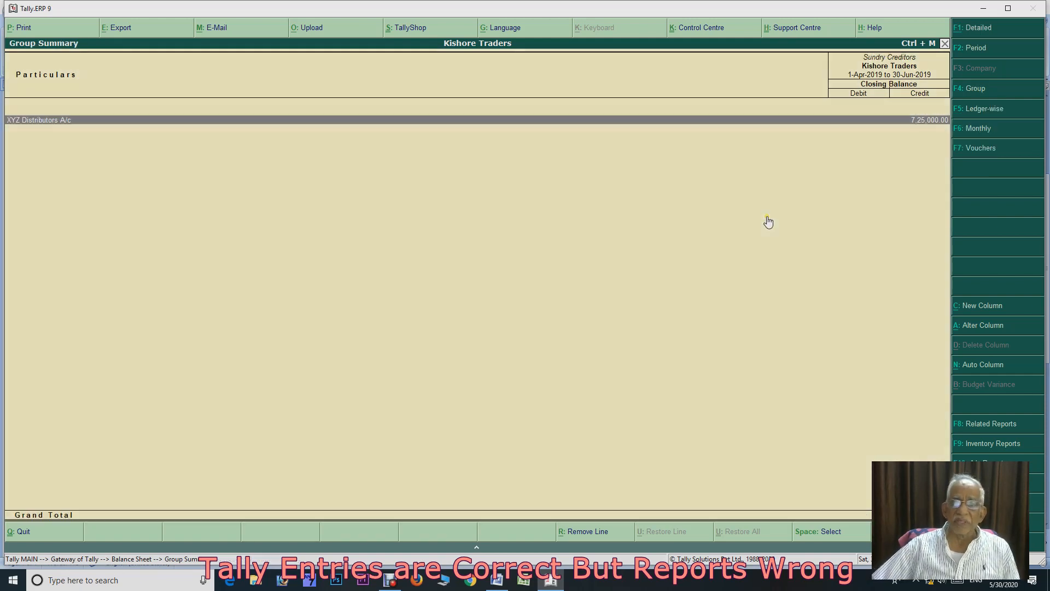
{"action": "key", "text": "Escape"}
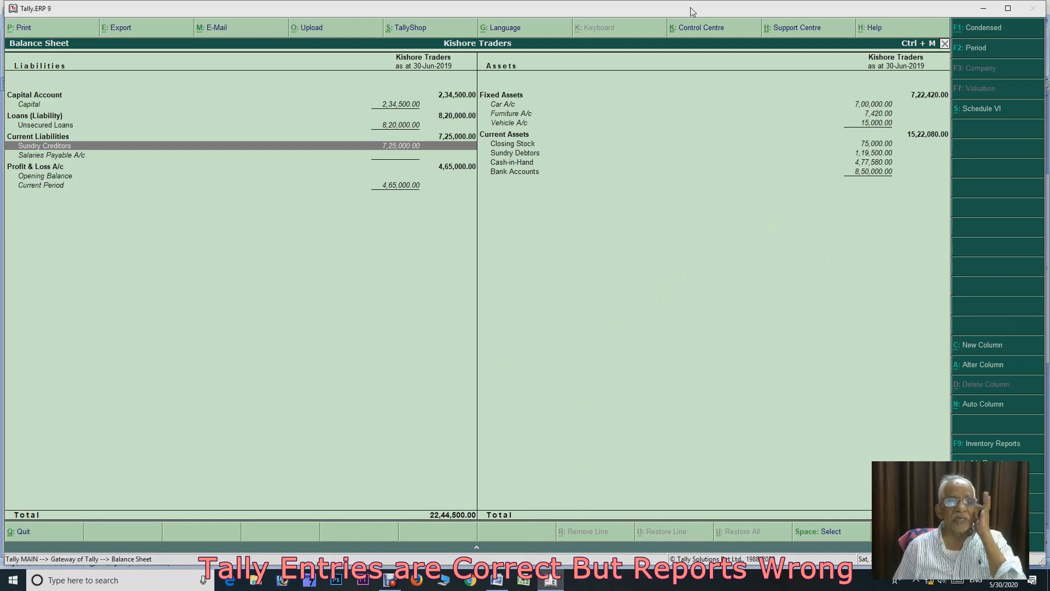
Open the May receipt voucher of XYZ Distributors A/c through Sundry Creditors and the ledger's monthly summary
{"action": "key", "text": "Return"}
{"action": "key", "text": "Return"}
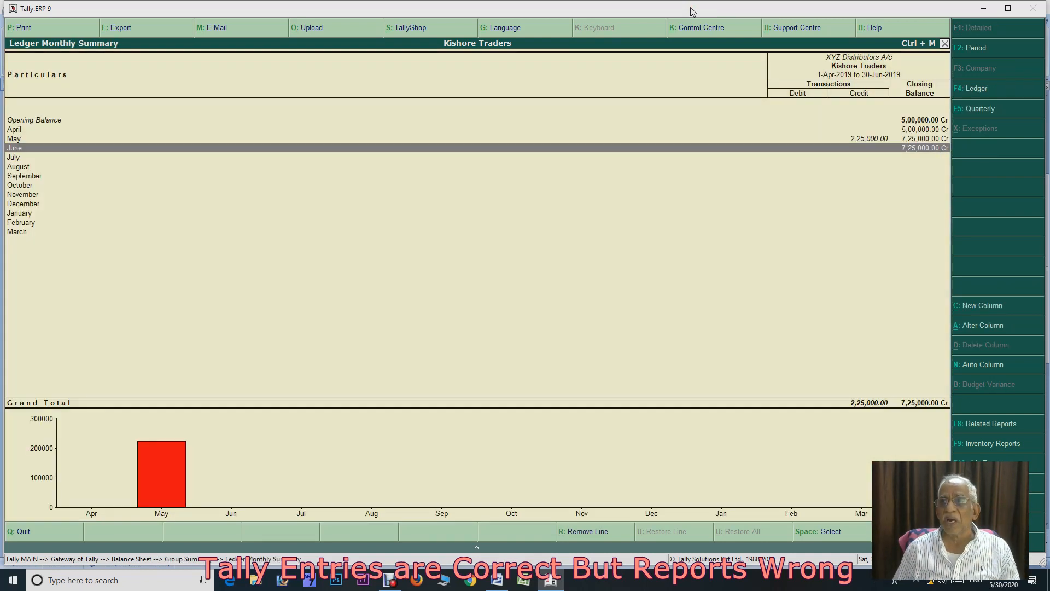
{"action": "key", "text": "Up"}
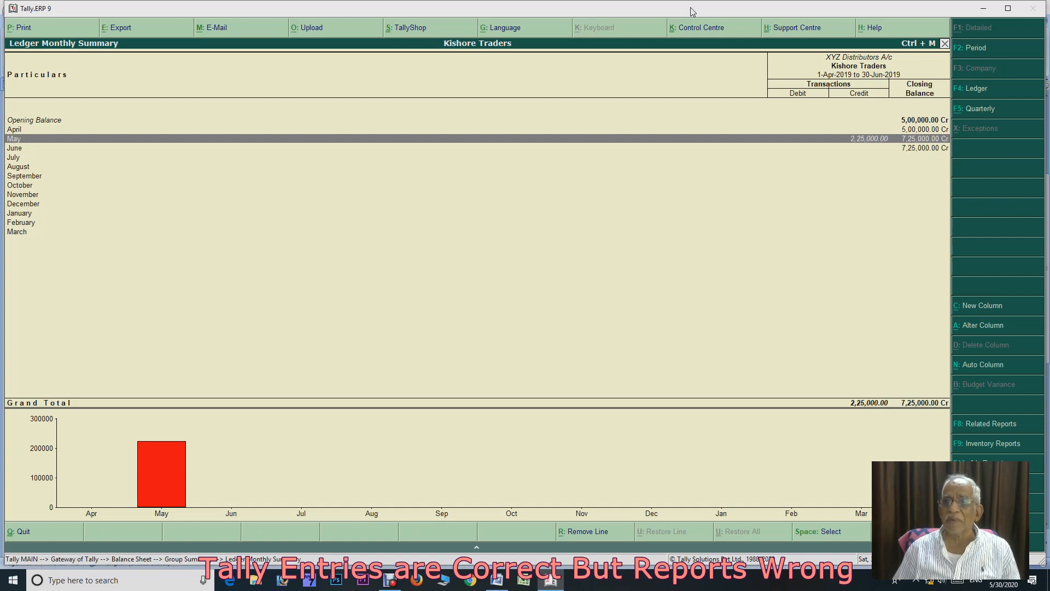
{"action": "key", "text": "Return"}
{"action": "key", "text": "Return"}
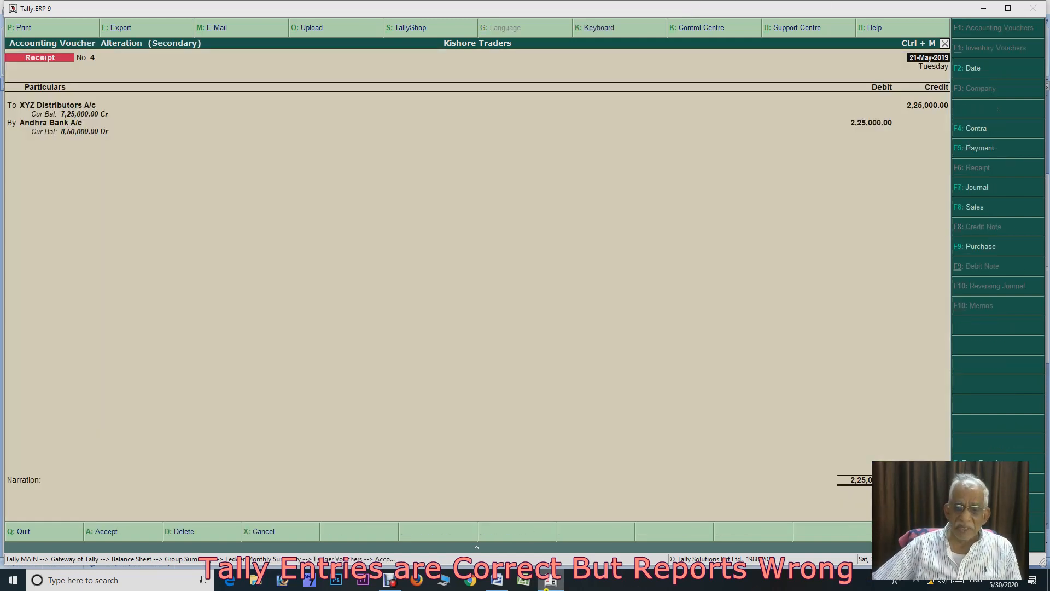
Check the 21-5-19 XYZ distributors entry in the Word transaction list, then return to Tally and leave the receipt voucher unchanged
{"action": "mouse_move", "coordinate": [555, 584]}
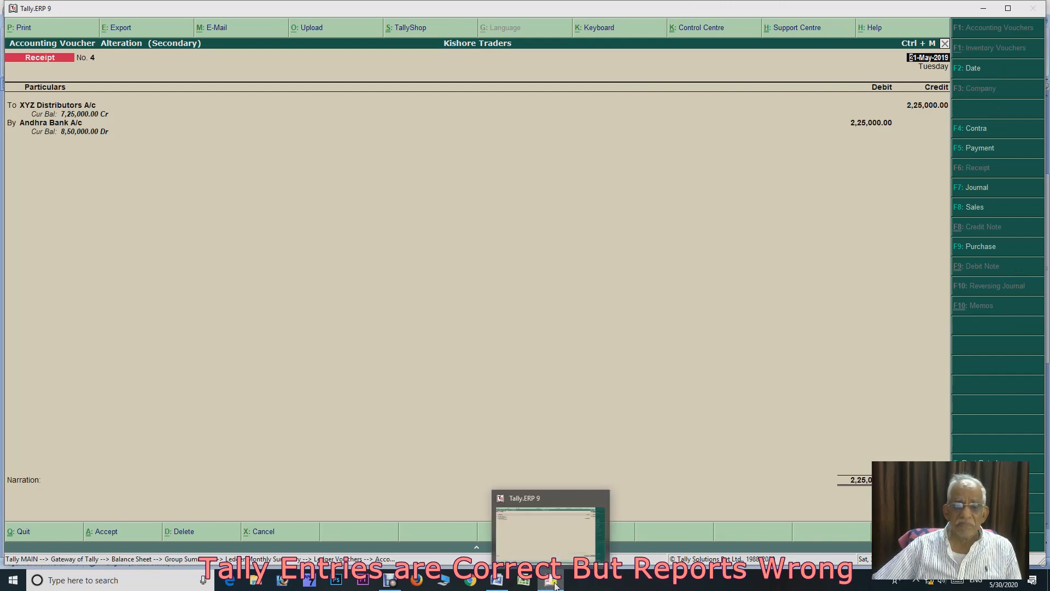
{"action": "left_click", "coordinate": [497, 579]}
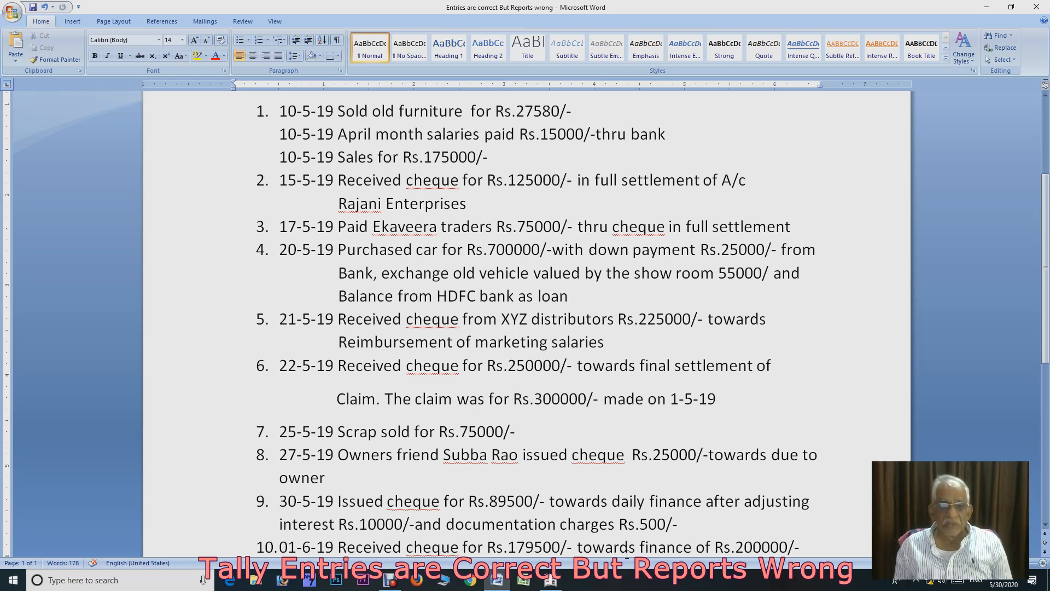
{"action": "left_click", "coordinate": [549, 582]}
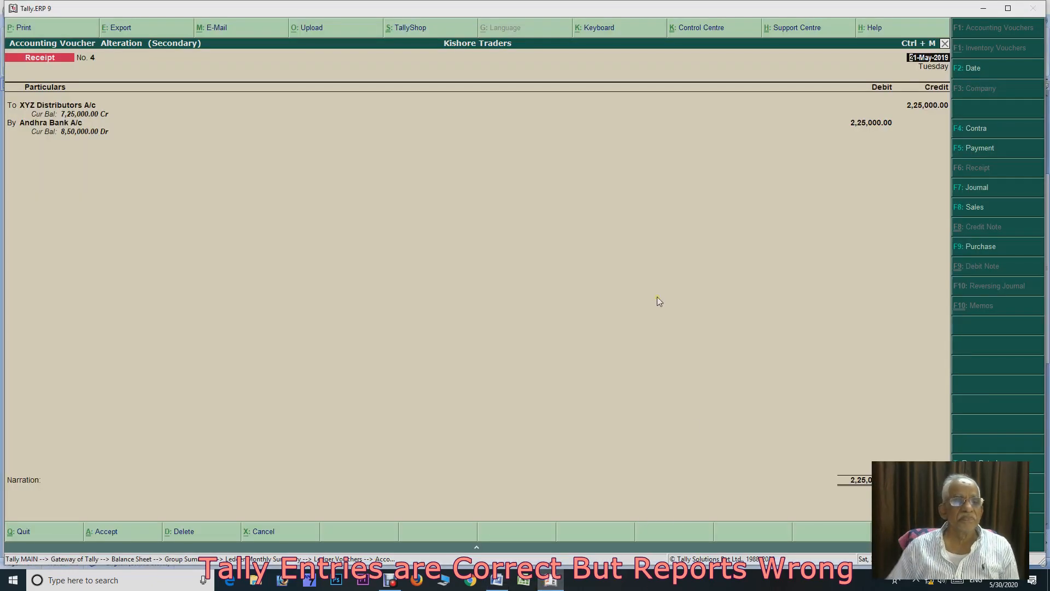
{"action": "key", "text": "Return"}
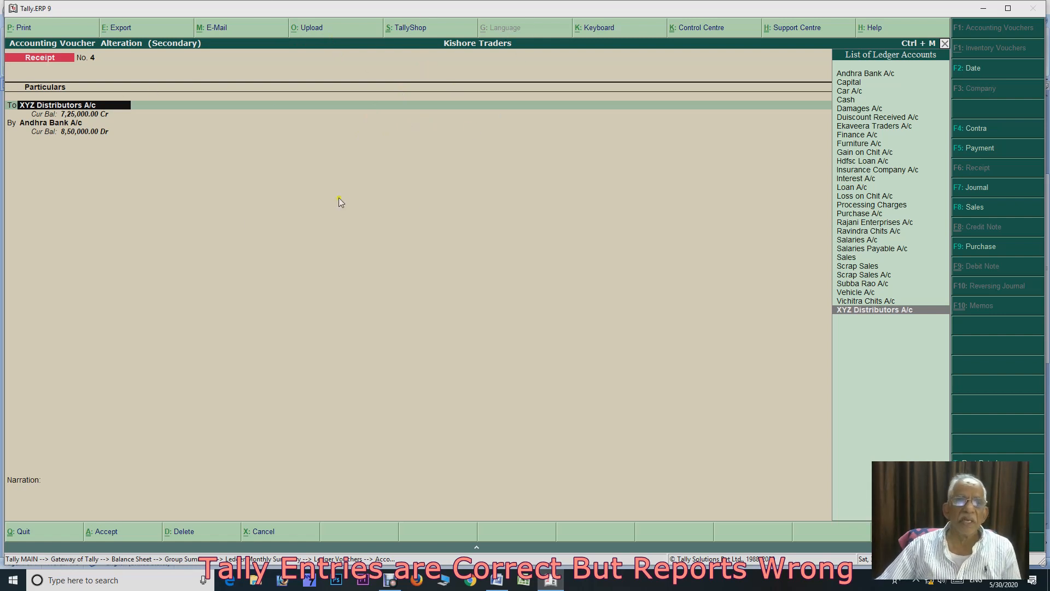
{"action": "key", "text": "Escape"}
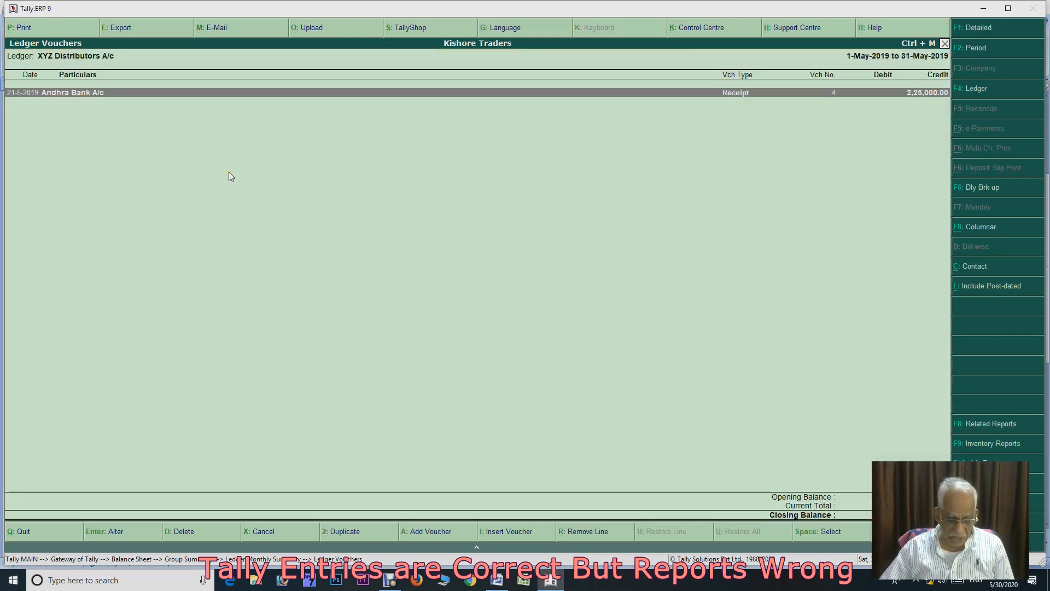
Add a new voucher from the XYZ Distributors ledger vouchers, date it 1-5 and make it a Journal
{"action": "key", "text": "alt+a"}
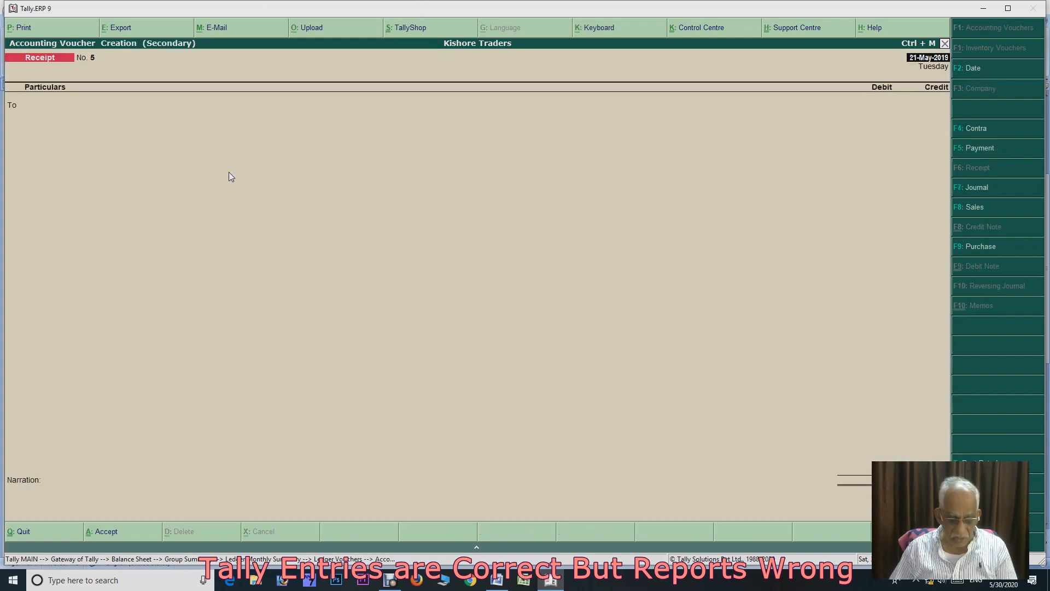
{"action": "key", "text": "F2"}
{"action": "type", "text": "1-5"}
{"action": "key", "text": "Return"}
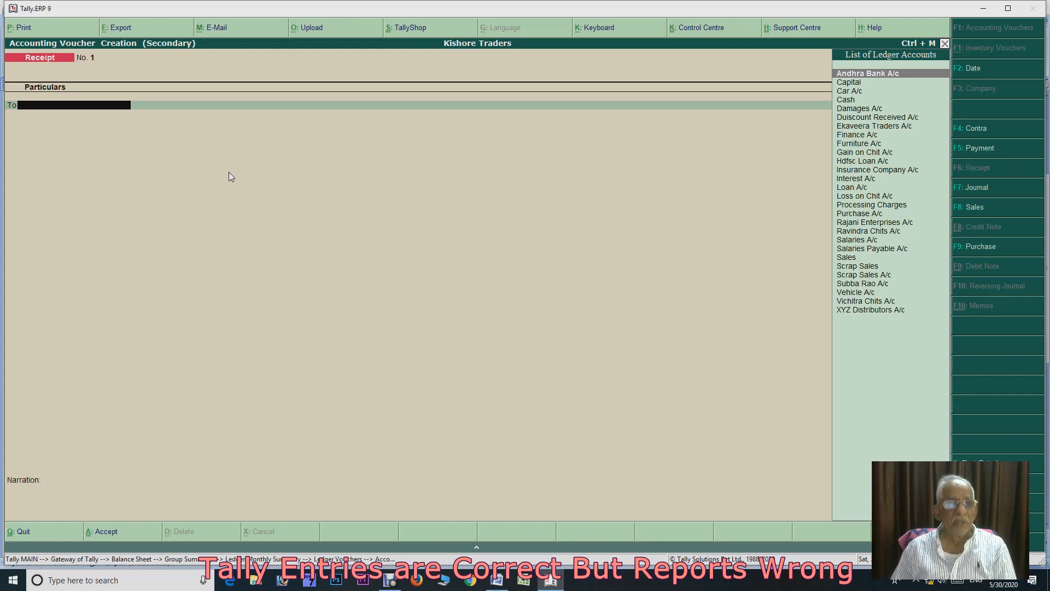
{"action": "key", "text": "F7"}
{"action": "key", "text": "Return"}
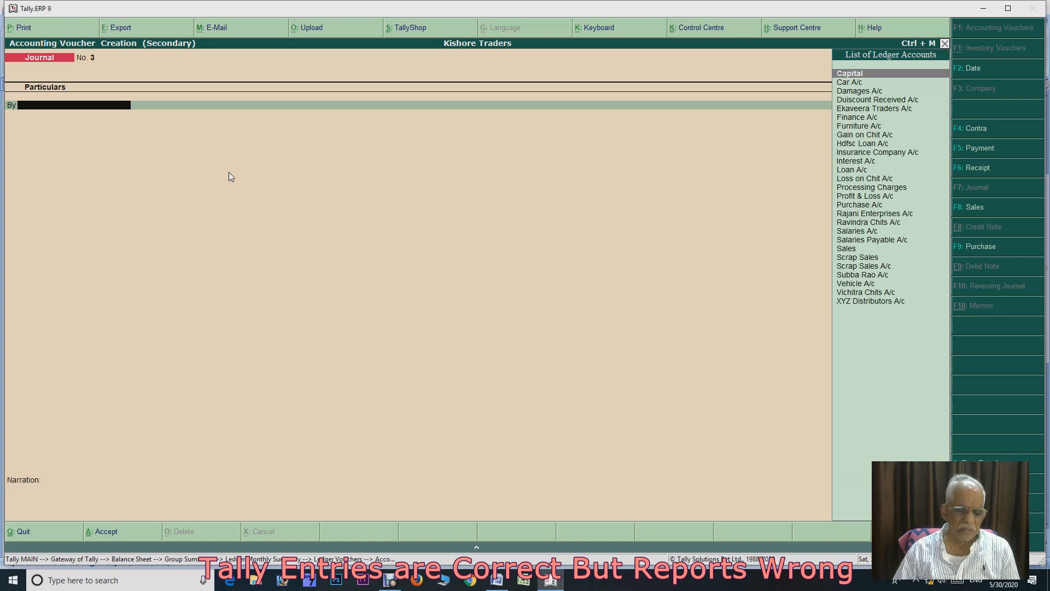
Create the ledger Marketing Salaries A/c under Indirect Expenses for the voucher's debit entry and accept it
{"action": "key", "text": "alt+c"}
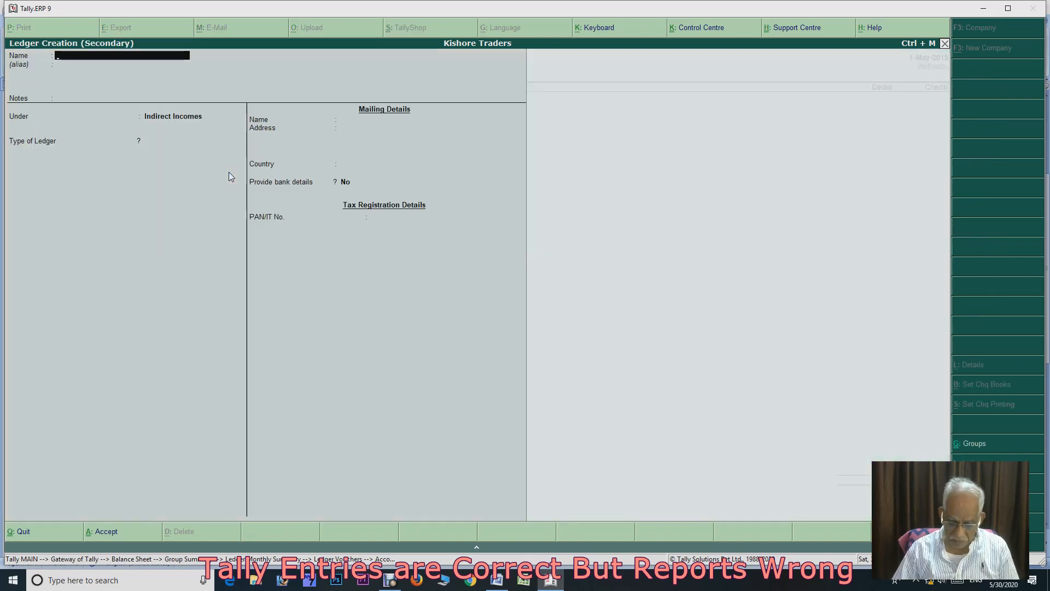
{"action": "type", "text": "Marketing Salaries a"}
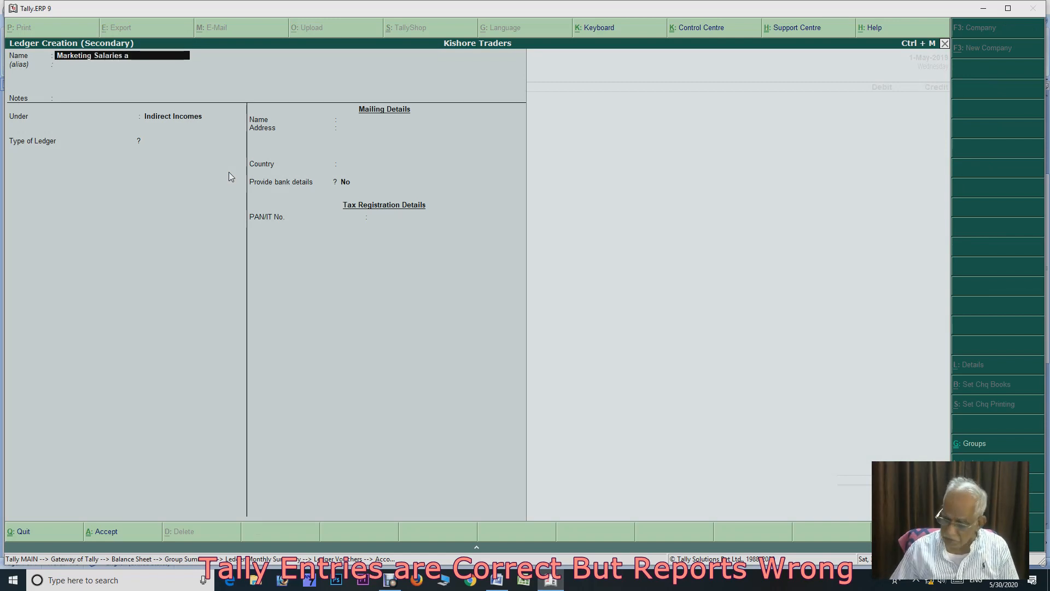
{"action": "type", "text": "/c"}
{"action": "key", "text": "Return"}
{"action": "key", "text": "Return"}
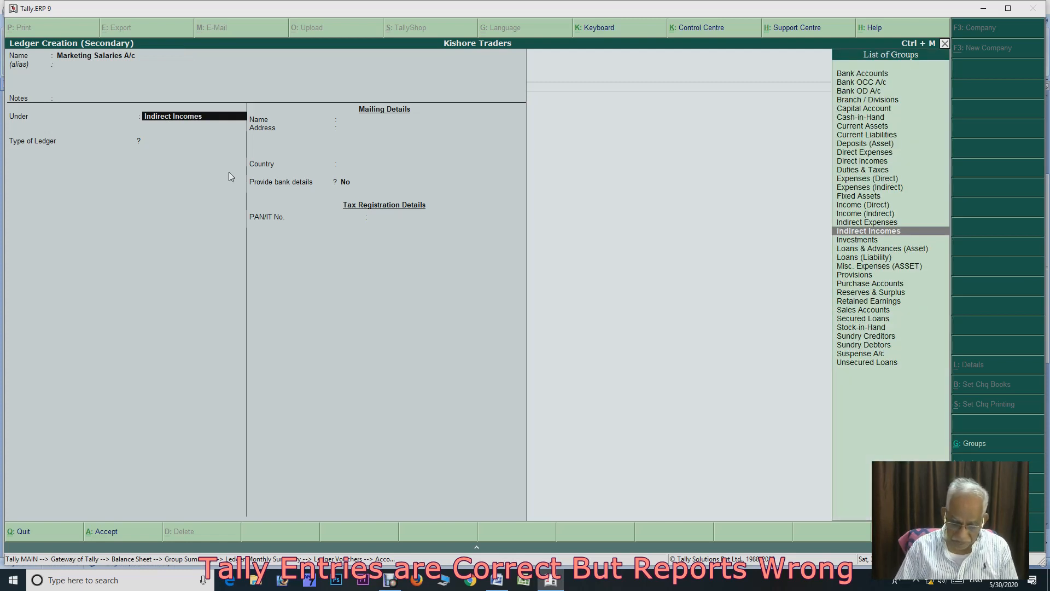
{"action": "type", "text": "Indirec"}
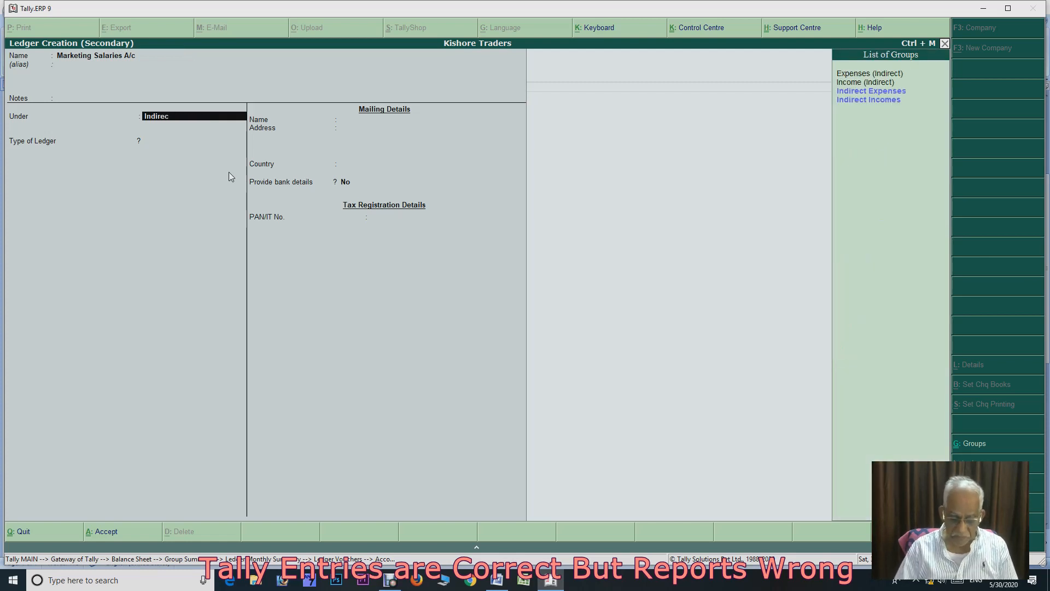
{"action": "type", "text": "t"}
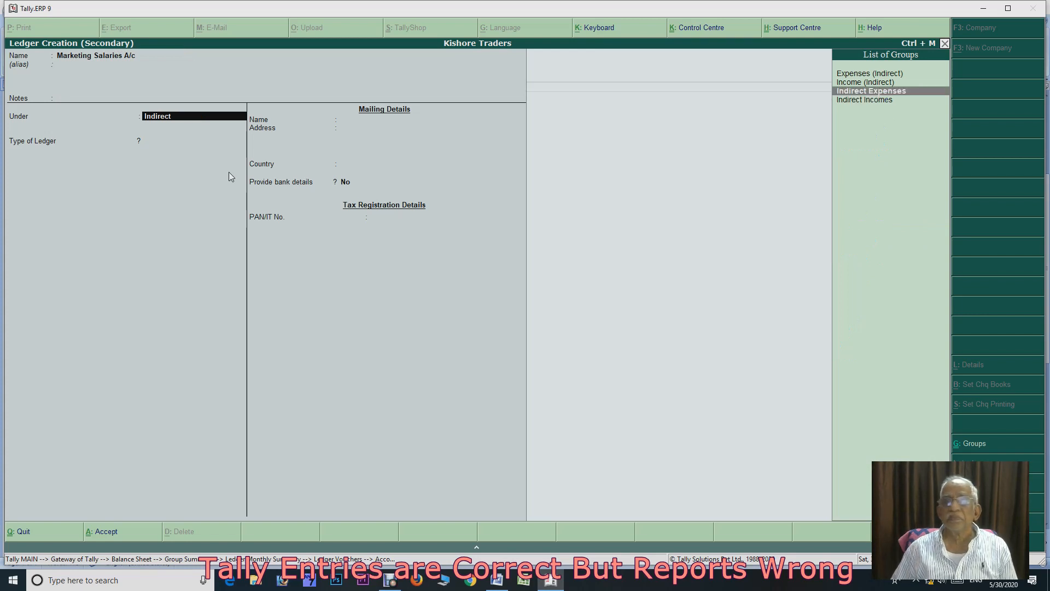
{"action": "key", "text": "Return"}
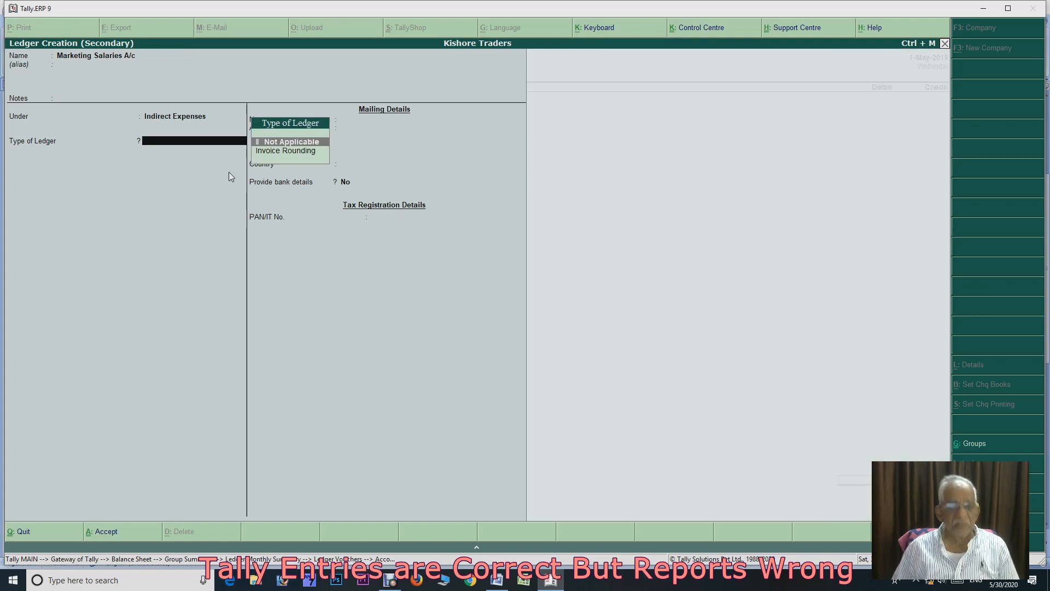
{"action": "key", "text": "ctrl+a"}
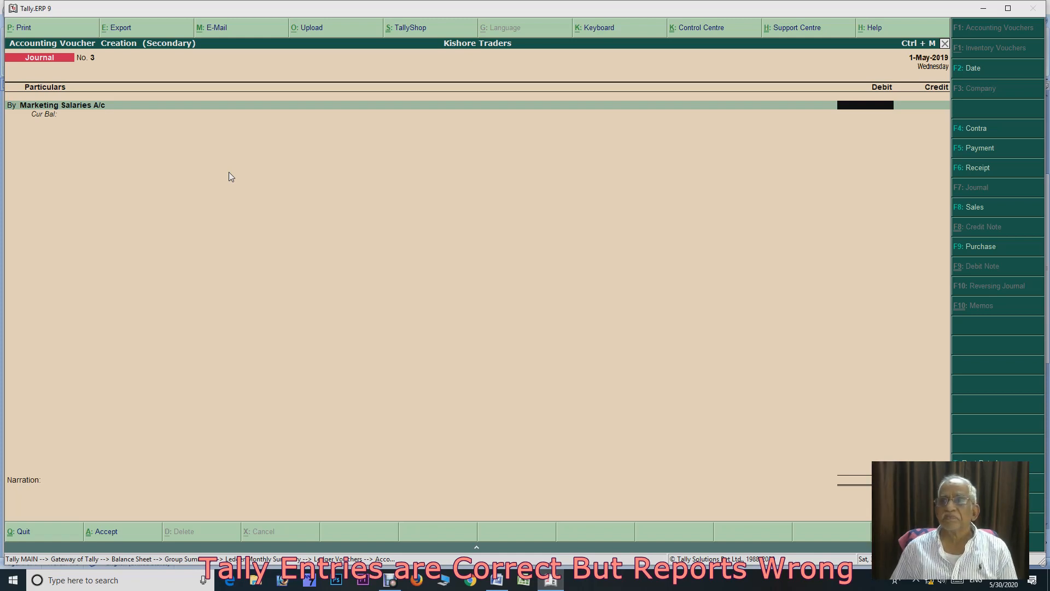
Debit Marketing Salaries A/c with 225000 and try to find a cash ledger for the credit entry
{"action": "type", "text": "225000"}
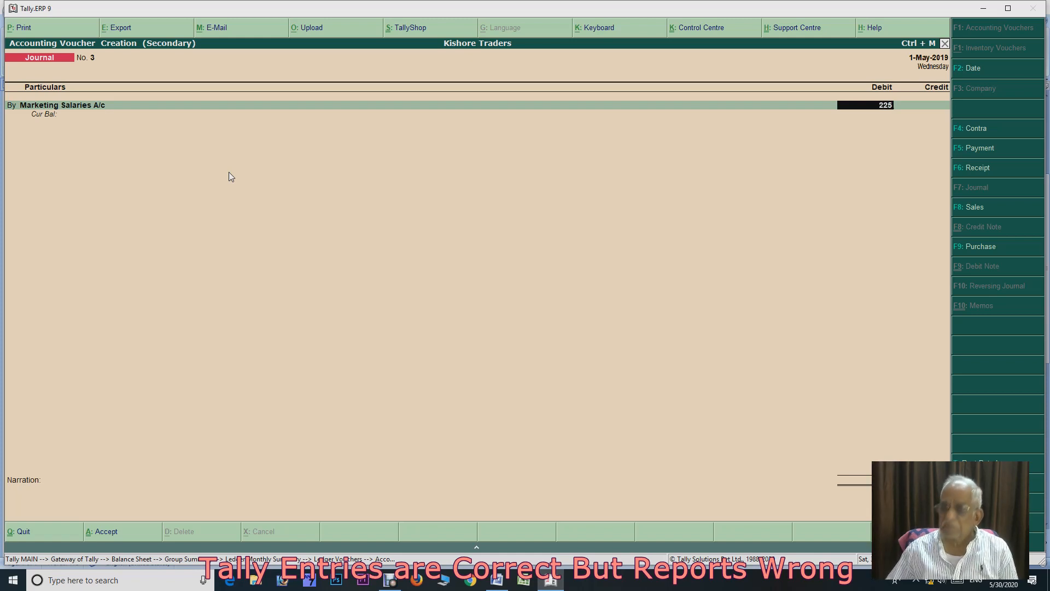
{"action": "key", "text": "Return"}
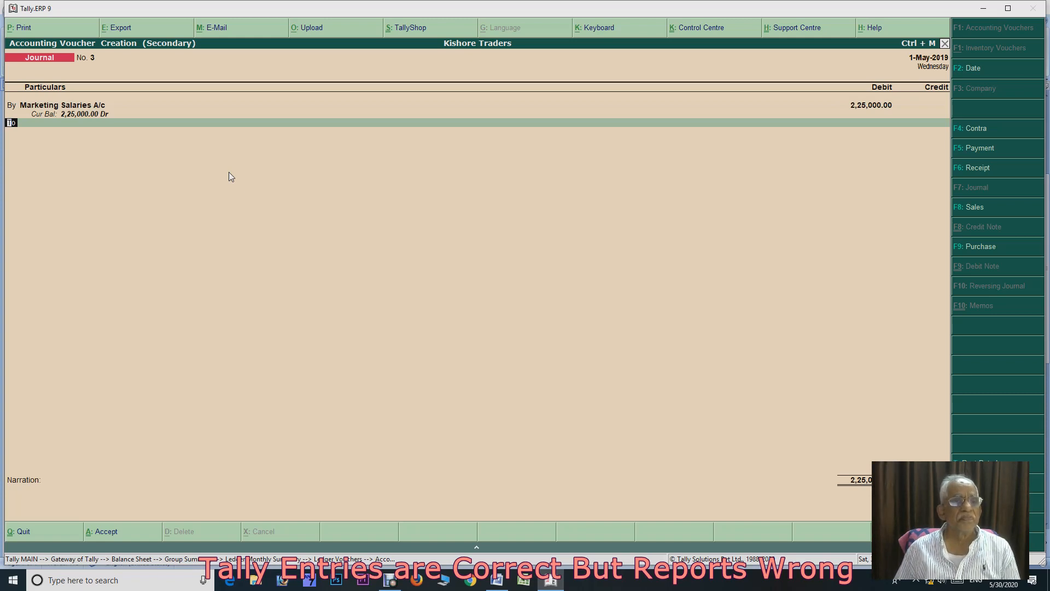
{"action": "key", "text": "Return"}
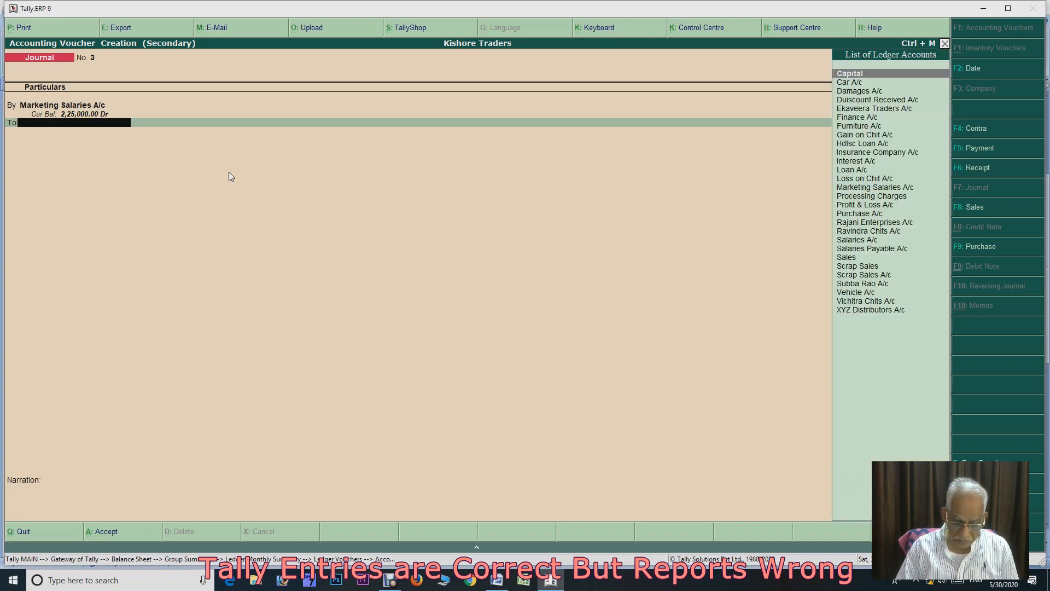
{"action": "type", "text": "ca"}
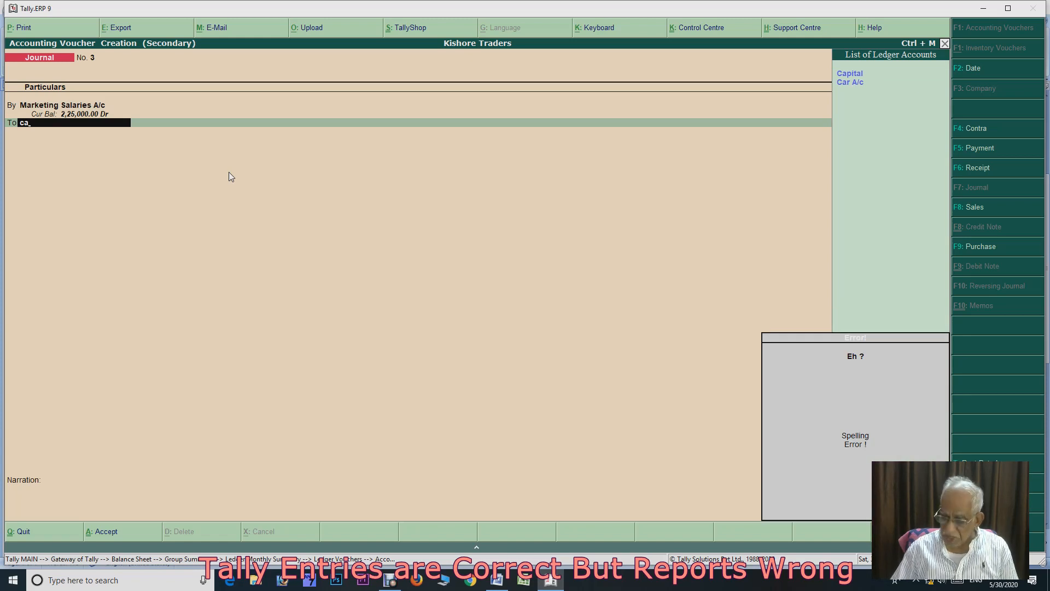
{"action": "key", "text": "BackSpace"}
{"action": "key", "text": "BackSpace"}
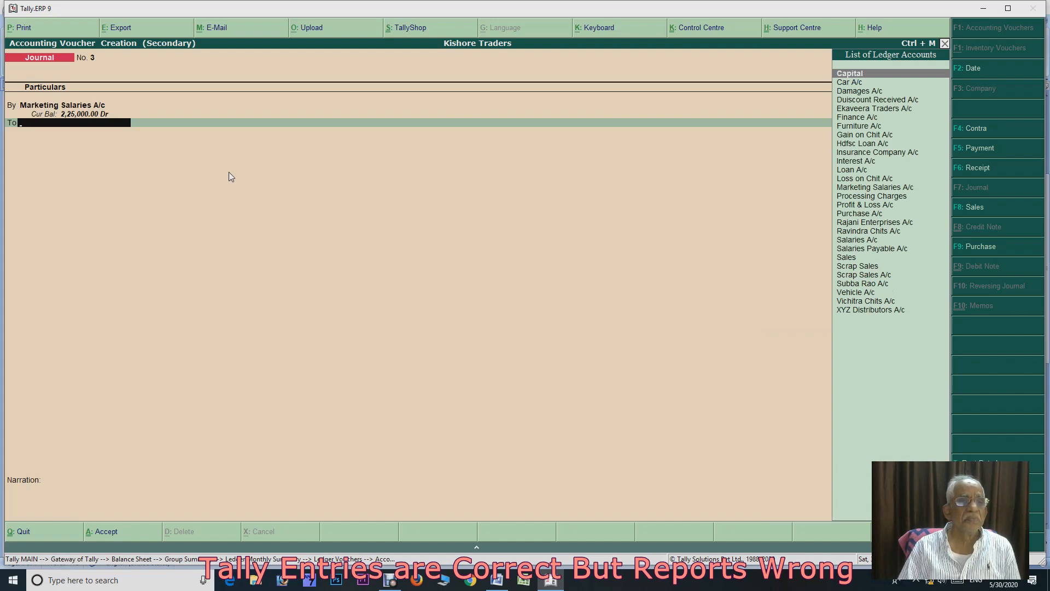
Convert the voucher to a Payment, credit Andhra Bank A/c with 2,25,000 and accept it
{"action": "key", "text": "F5"}
{"action": "key", "text": "Return"}
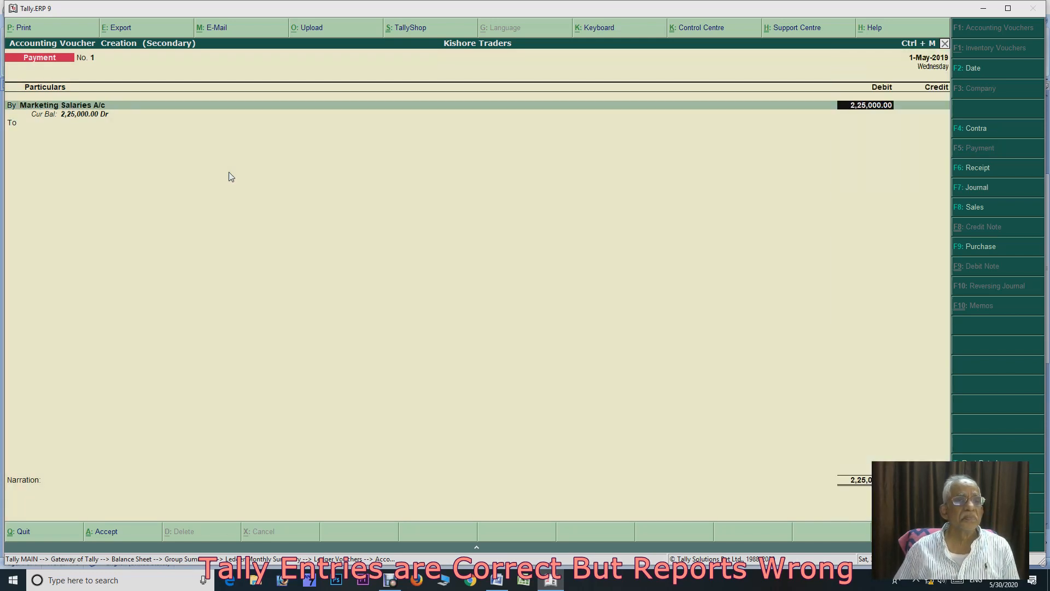
{"action": "key", "text": "Return"}
{"action": "type", "text": "Andh"}
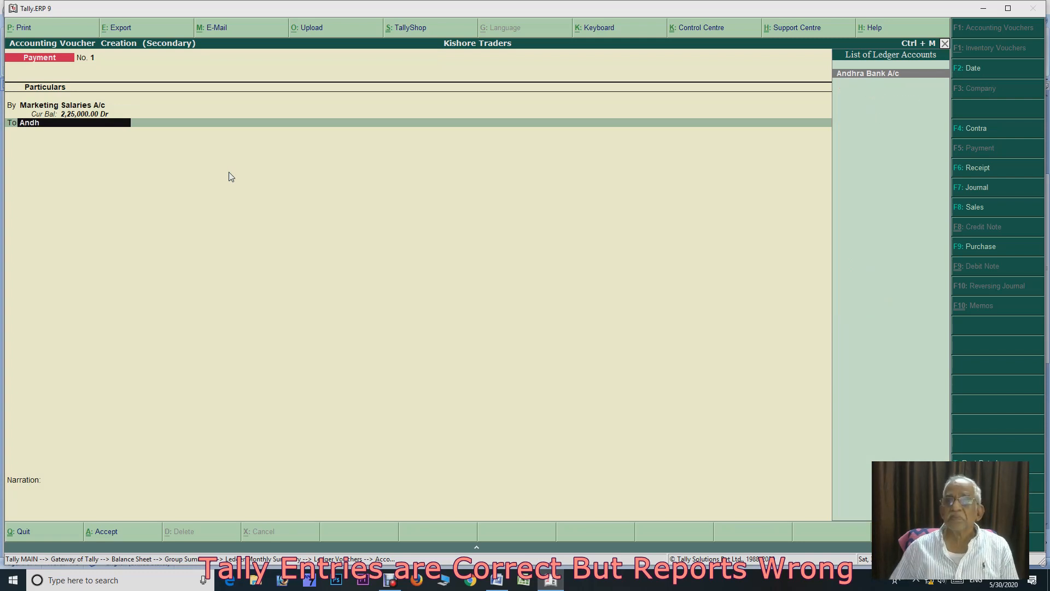
{"action": "key", "text": "Return"}
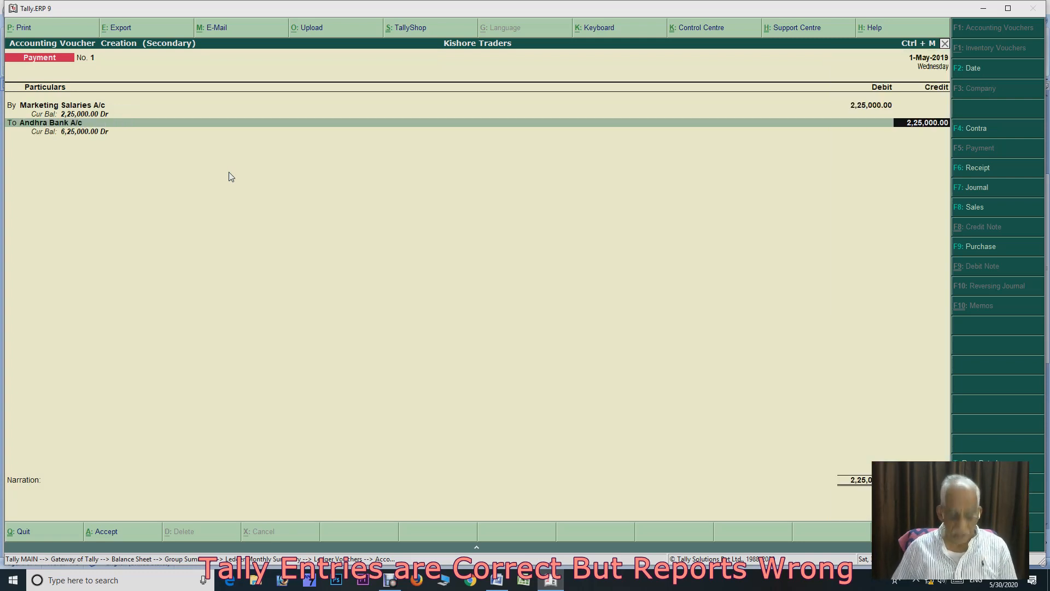
{"action": "key", "text": "ctrl+a"}
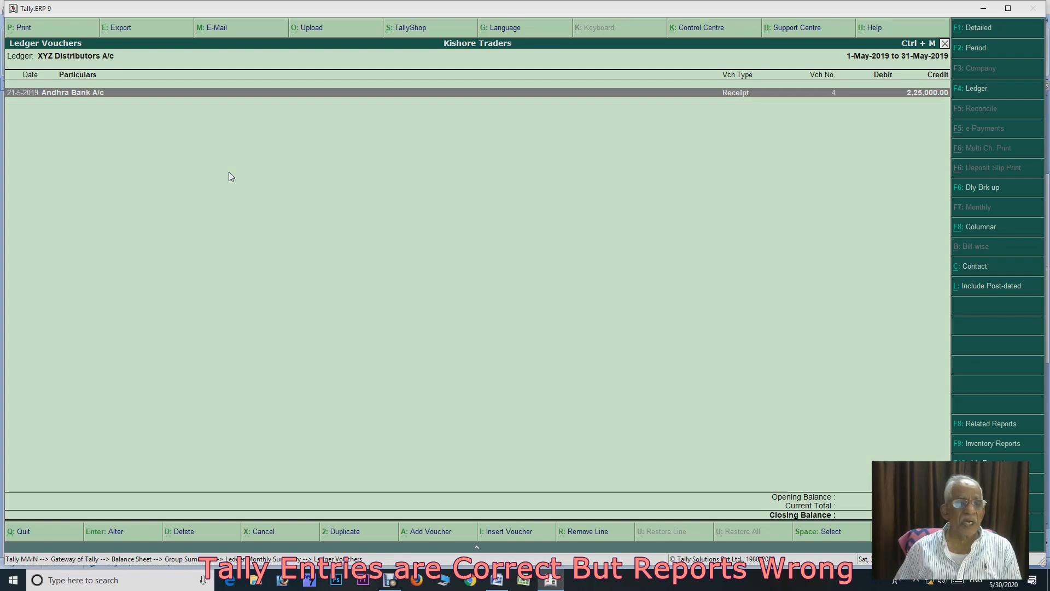
Open the 21-May receipt voucher and replace its XYZ Distributors A/c credit entry with Marketing Salaries A/c
{"action": "key", "text": "Return"}
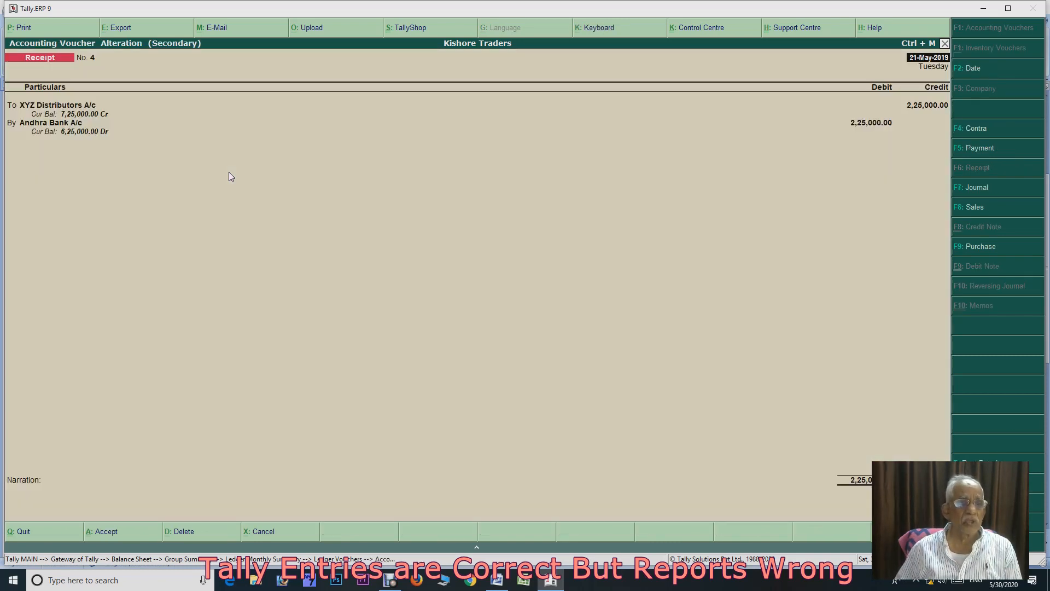
{"action": "key", "text": "Return"}
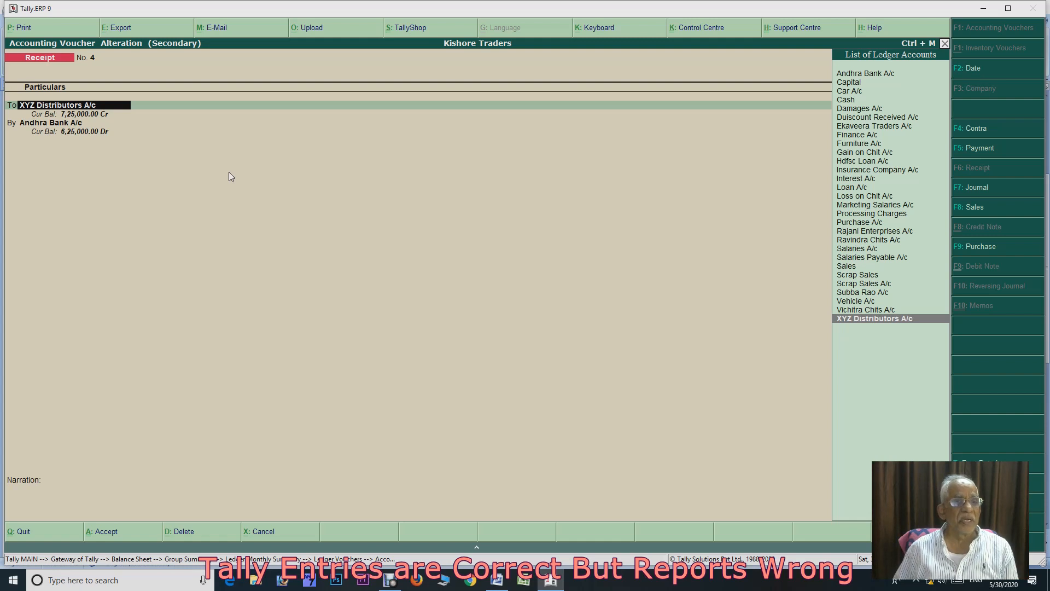
{"action": "type", "text": "Ma"}
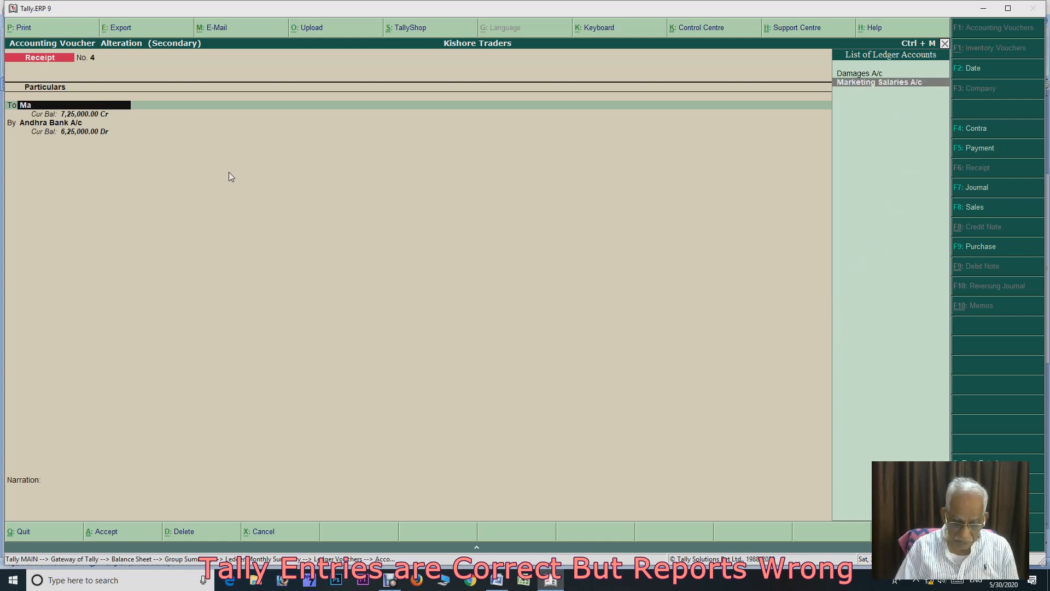
{"action": "type", "text": "rk"}
{"action": "key", "text": "Return"}
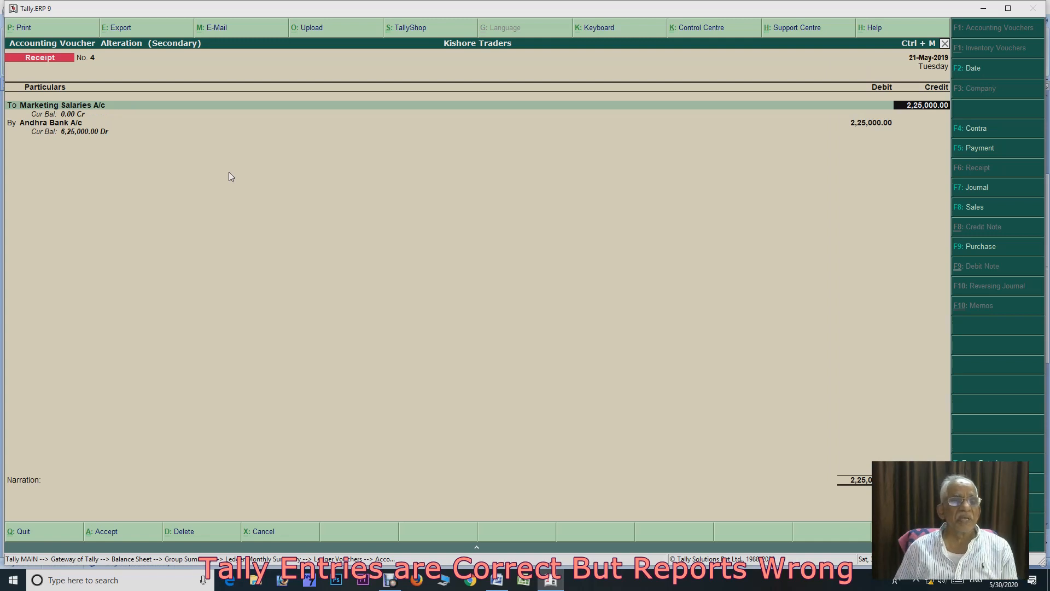
{"action": "key", "text": "Return"}
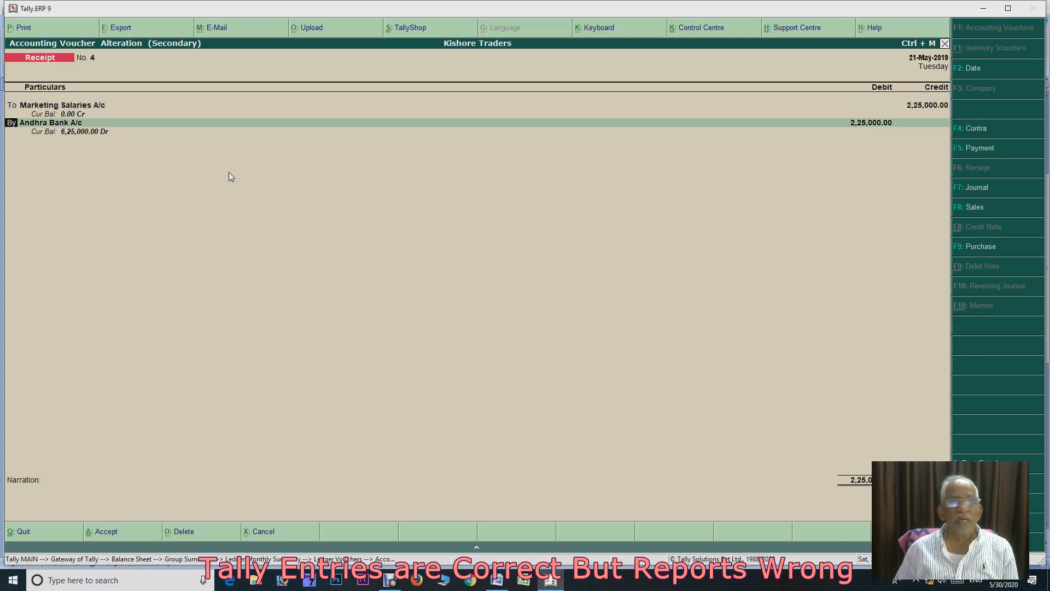
Keep the Andhra Bank A/c debit, allocate it to Marketing Salaries A/c, and accept the receipt voucher
{"action": "key", "text": "Return"}
{"action": "key", "text": "Return"}
{"action": "key", "text": "Return"}
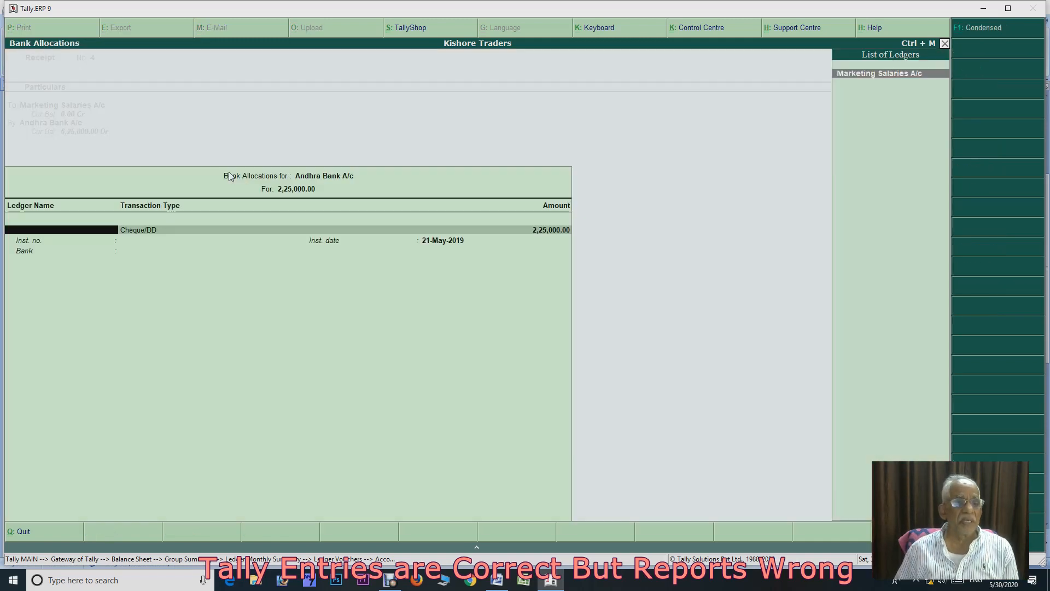
{"action": "key", "text": "Return"}
{"action": "key", "text": "Return"}
{"action": "key", "text": "Return"}
{"action": "key", "text": "Return"}
{"action": "key", "text": "Return"}
{"action": "key", "text": "Return"}
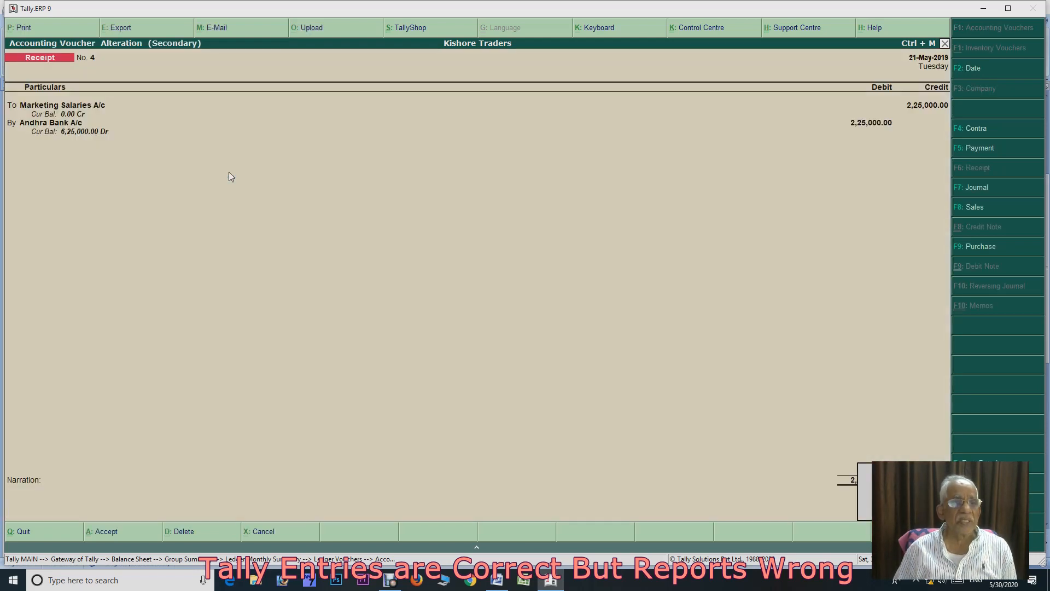
{"action": "key", "text": "ctrl+a"}
Return to the Balance Sheet and open the May payment voucher behind Car A/c in Fixed Assets
{"action": "key", "text": "Escape"}
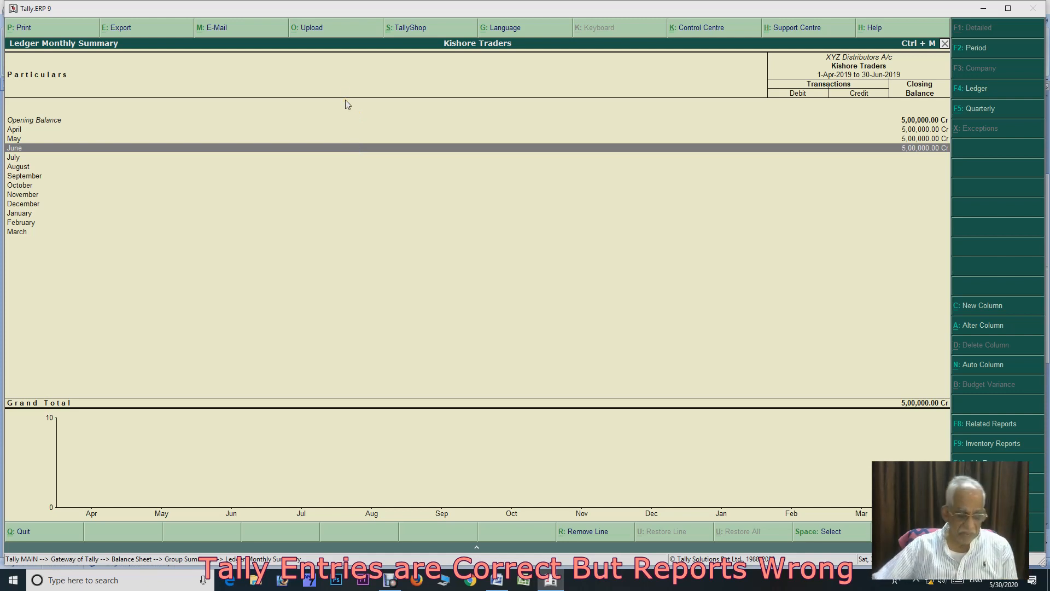
{"action": "key", "text": "Escape"}
{"action": "key", "text": "Escape"}
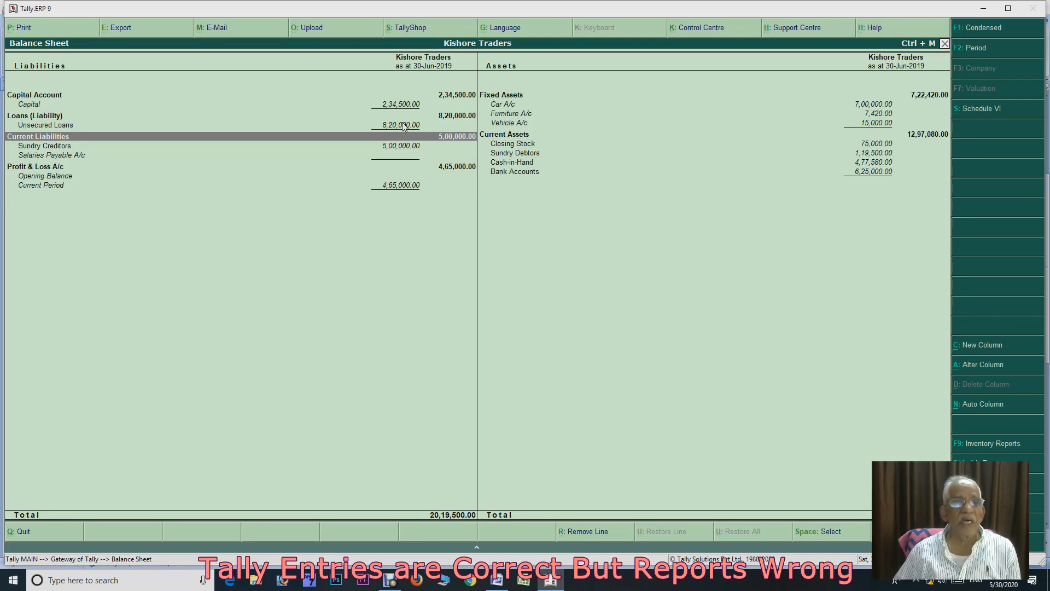
{"action": "key", "text": "Right"}
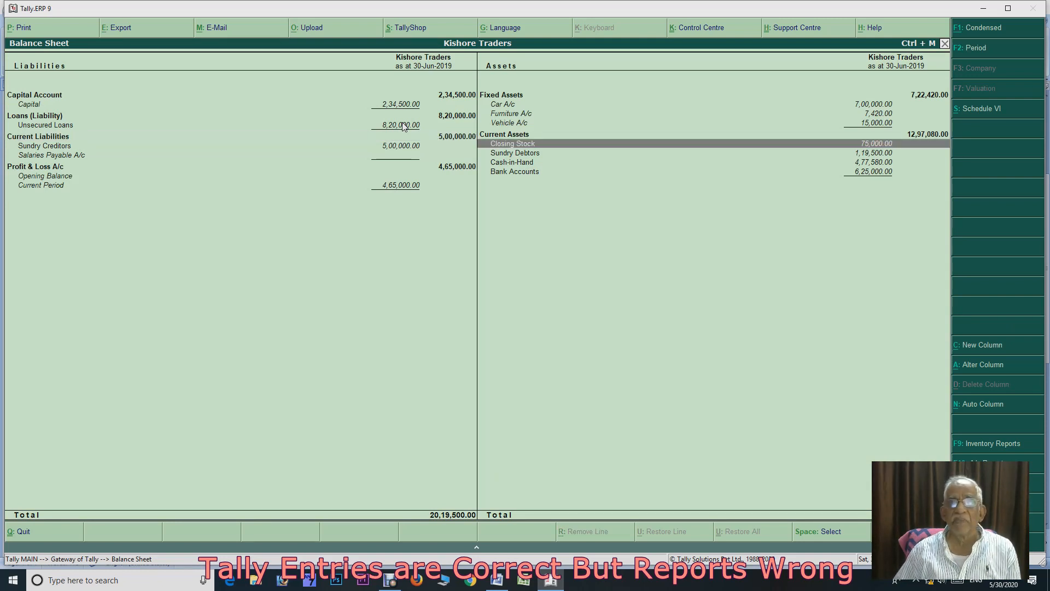
{"action": "key", "text": "Up"}
{"action": "key", "text": "Up"}
{"action": "key", "text": "Up"}
{"action": "key", "text": "Up"}
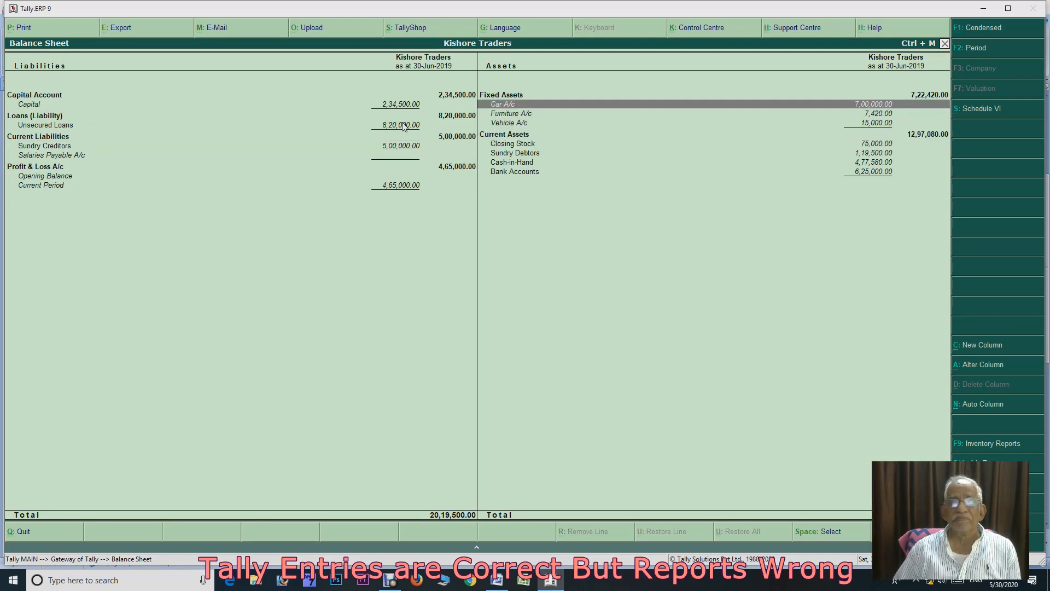
{"action": "key", "text": "Return"}
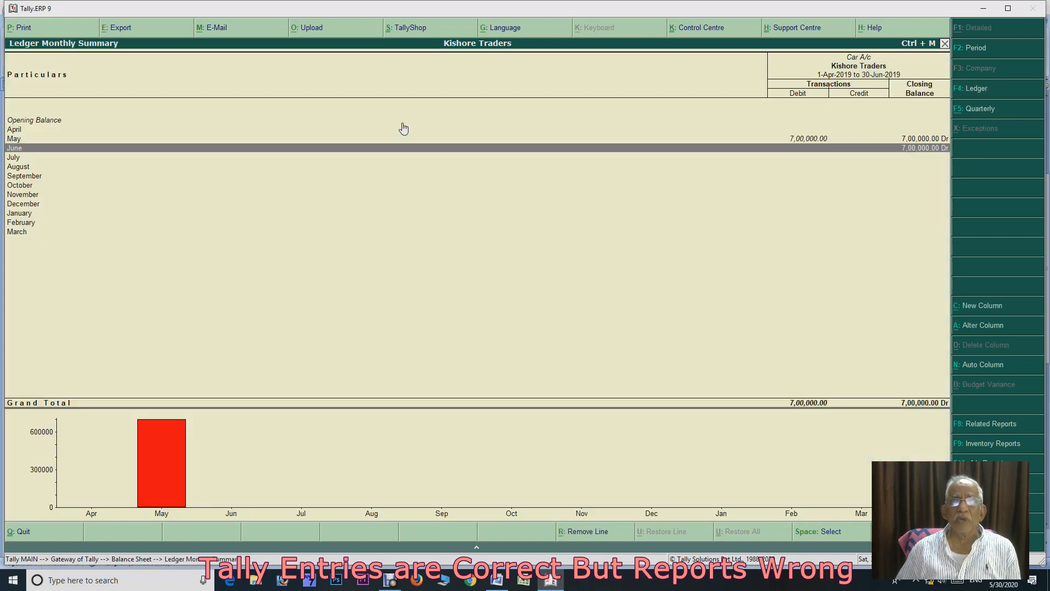
{"action": "key", "text": "Up"}
{"action": "key", "text": "Return"}
{"action": "key", "text": "Return"}
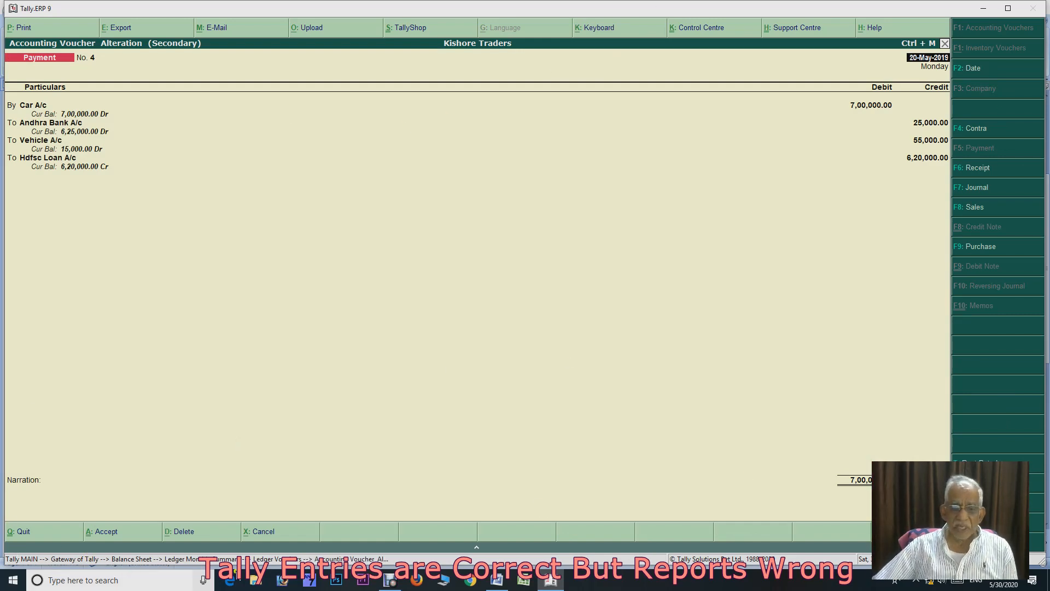
Compare the car payment voucher with the 20-5-19 car purchase transaction in the Word document, and return to Tally
{"action": "left_click", "coordinate": [491, 585]}
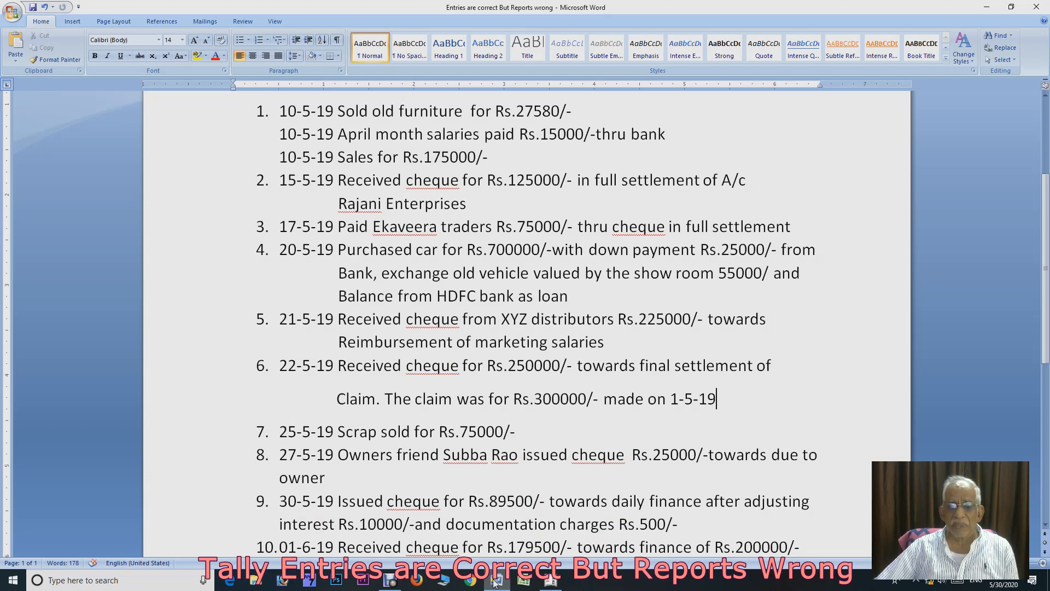
{"action": "left_click", "coordinate": [551, 584]}
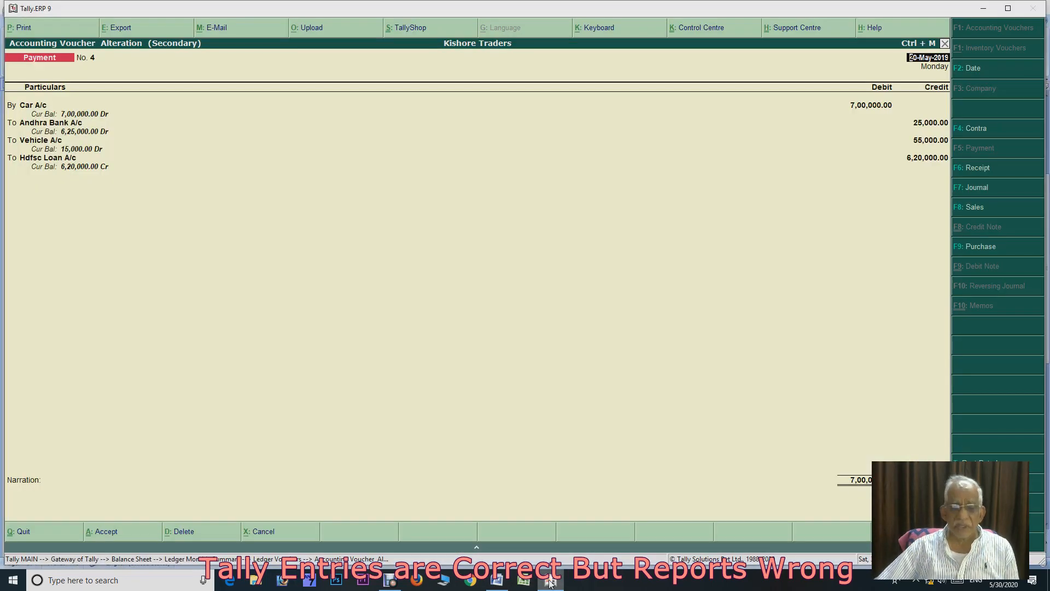
{"action": "left_click", "coordinate": [501, 583]}
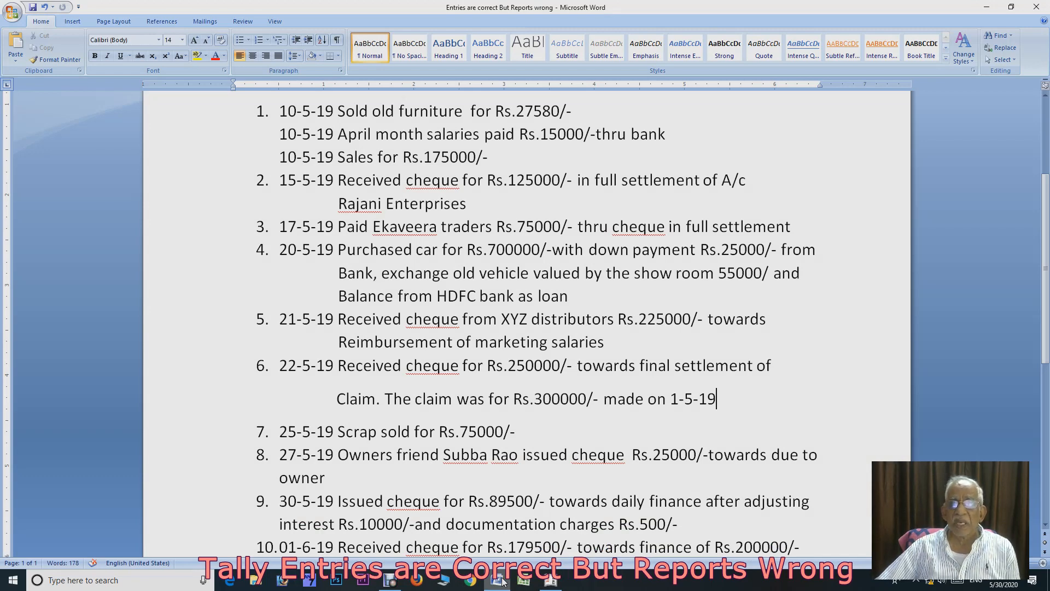
{"action": "left_click", "coordinate": [547, 585]}
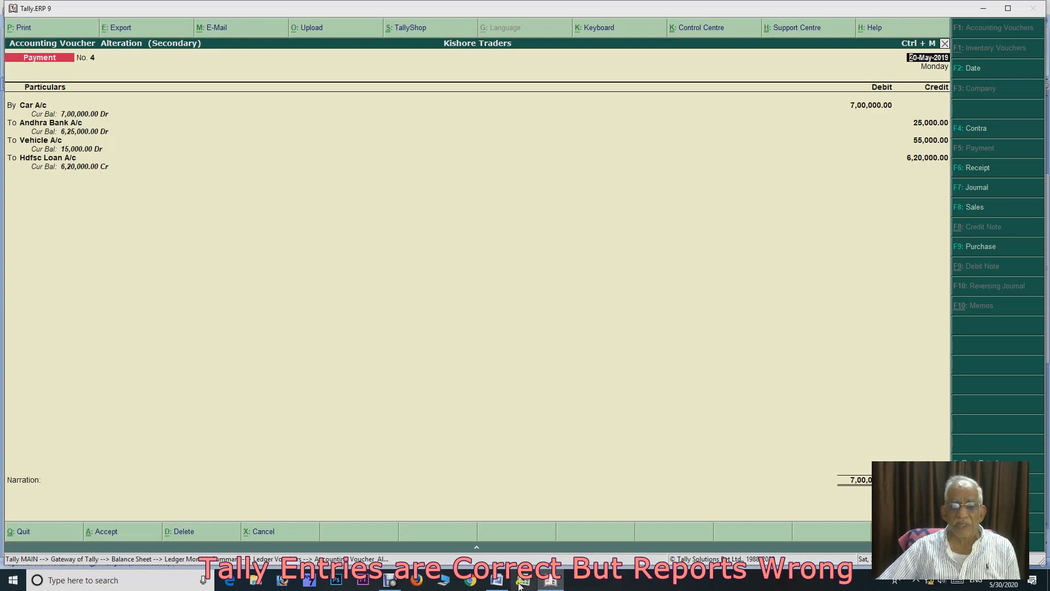
{"action": "left_click", "coordinate": [498, 581]}
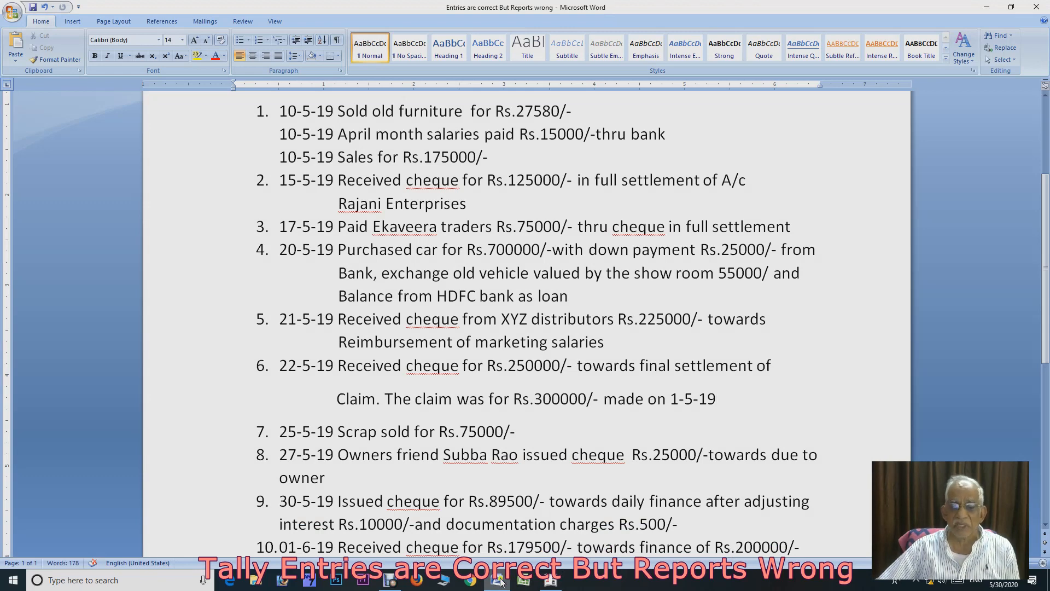
{"action": "left_click", "coordinate": [553, 584]}
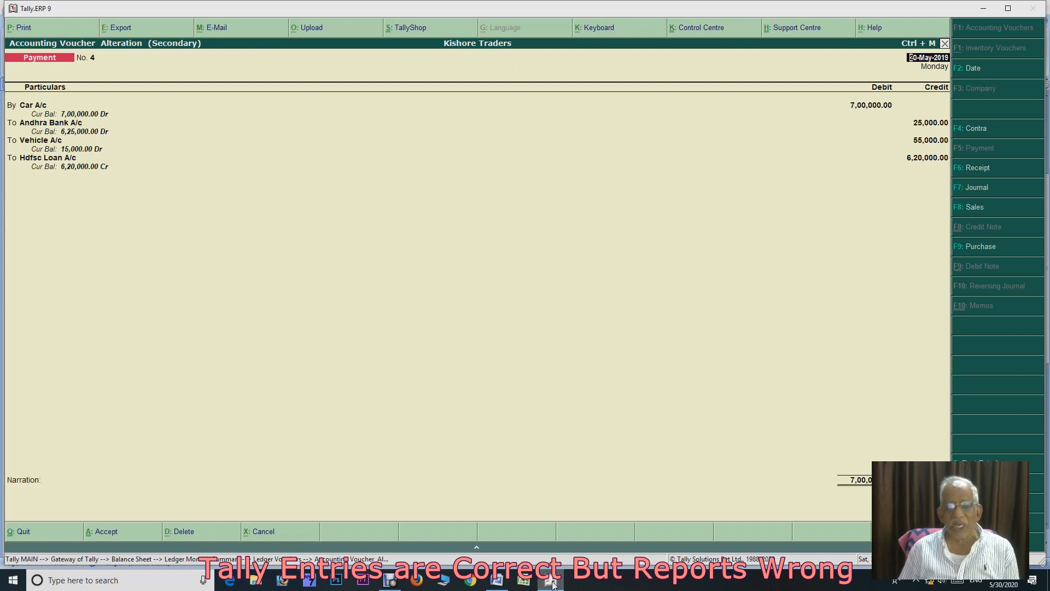
{"action": "key", "text": "Return"}
{"action": "key", "text": "Return"}
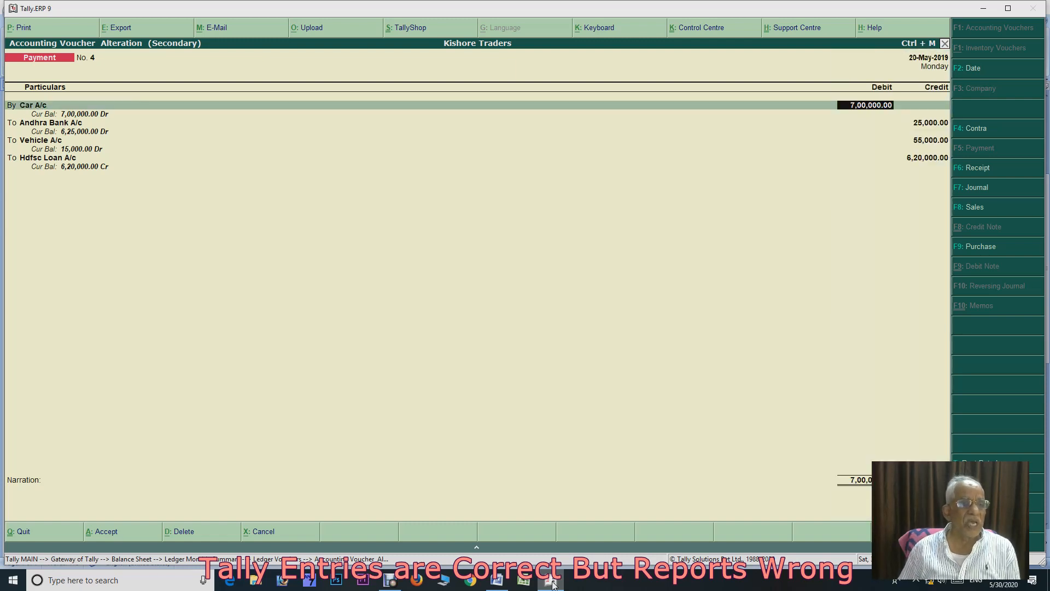
{"action": "key", "text": "Return"}
{"action": "key", "text": "Return"}
{"action": "key", "text": "Return"}
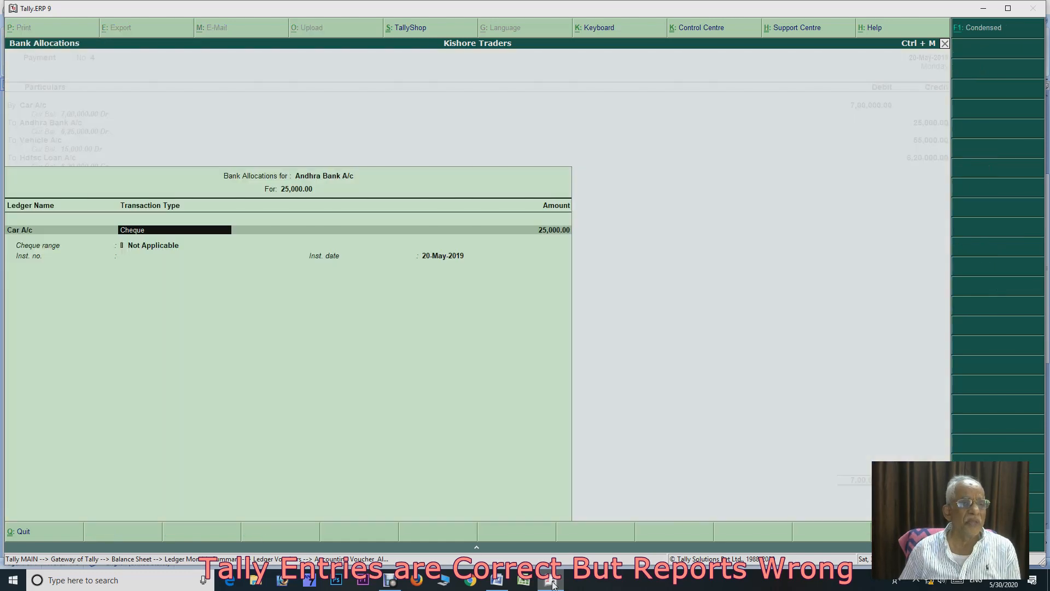
{"action": "key", "text": "Return"}
{"action": "key", "text": "Return"}
{"action": "key", "text": "Return"}
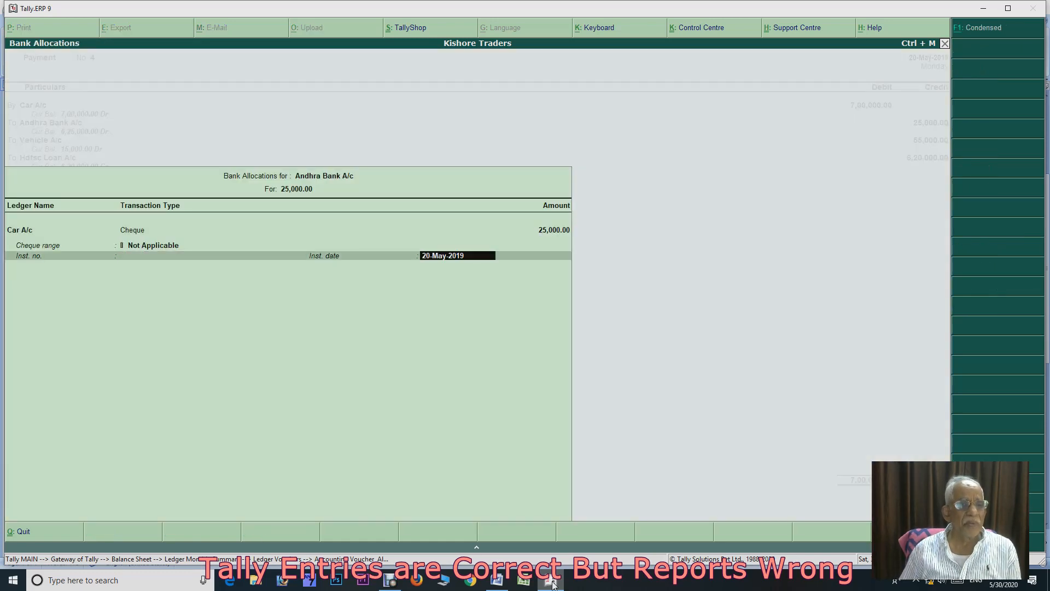
{"action": "key", "text": "Return"}
{"action": "key", "text": "Return"}
{"action": "key", "text": "Return"}
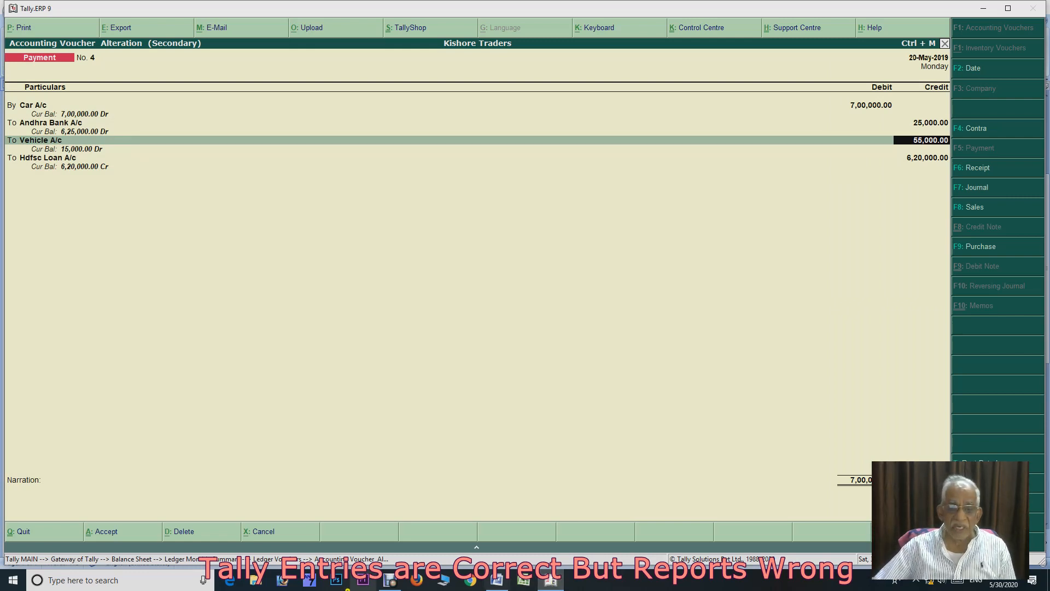
{"action": "mouse_move", "coordinate": [499, 586]}
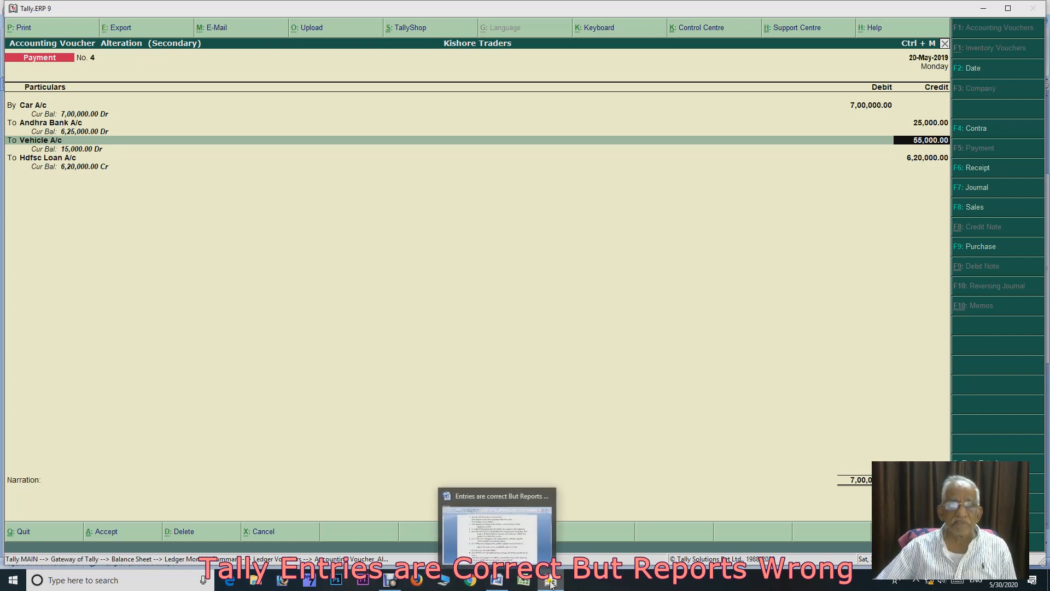
{"action": "mouse_move", "coordinate": [551, 581]}
{"action": "type", "text": "70000"}
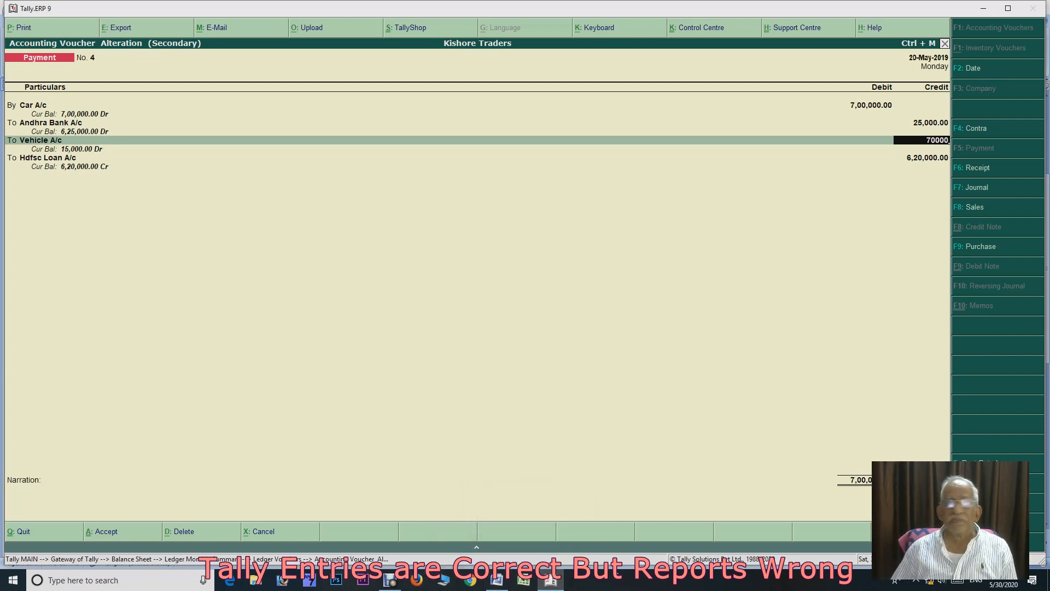
{"action": "key", "text": "Return"}
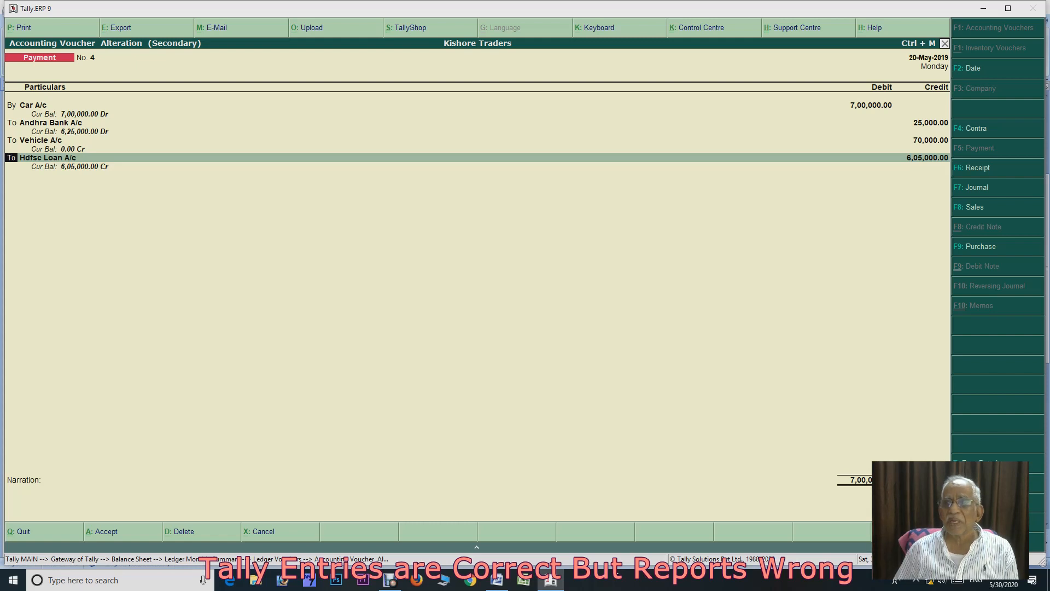
{"action": "key", "text": "Return"}
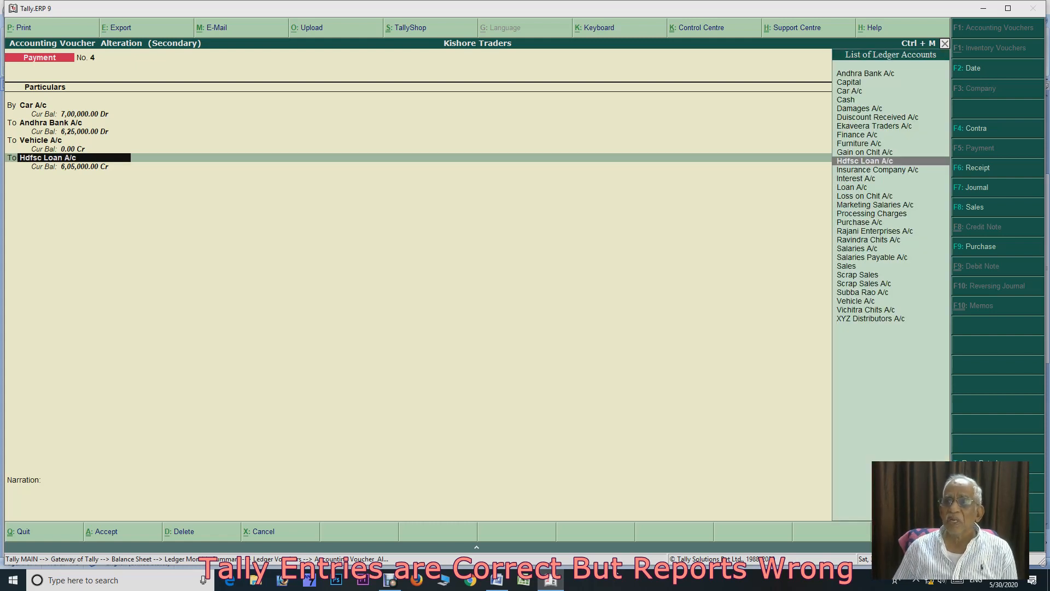
{"action": "key", "text": "Return"}
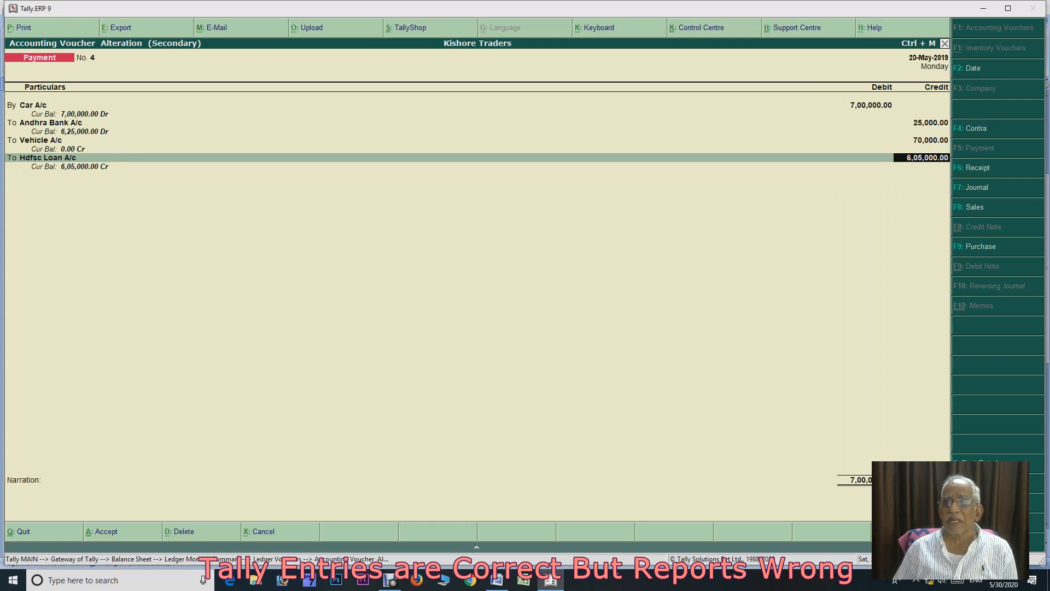
{"action": "key", "text": "BackSpace"}
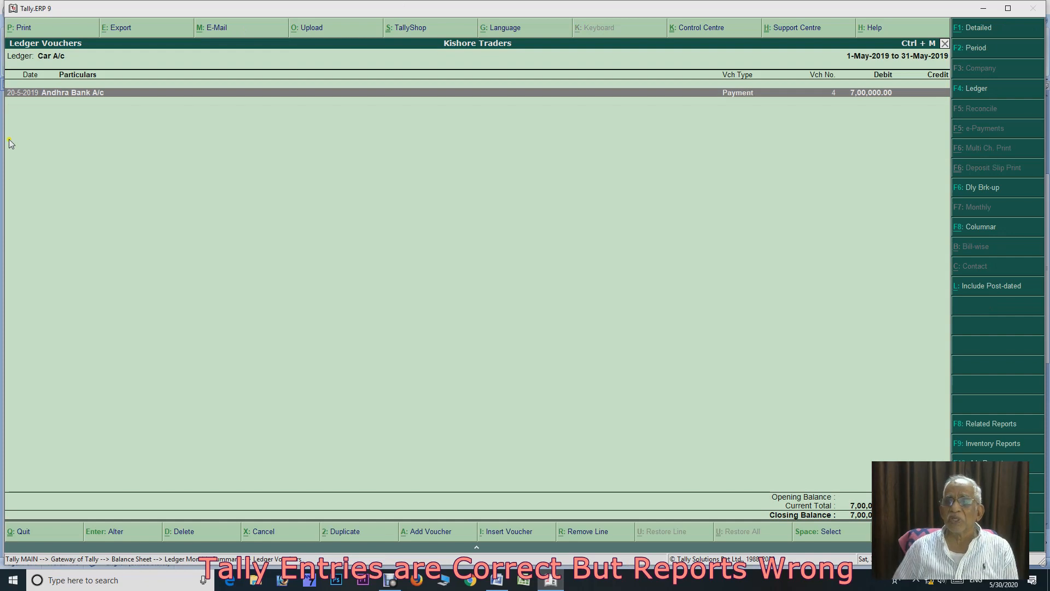
Open the 20-May car payment voucher for alteration and keep its Car A/c debit, Andhra Bank A/c credit and bank allocation
{"action": "key", "text": "Return"}
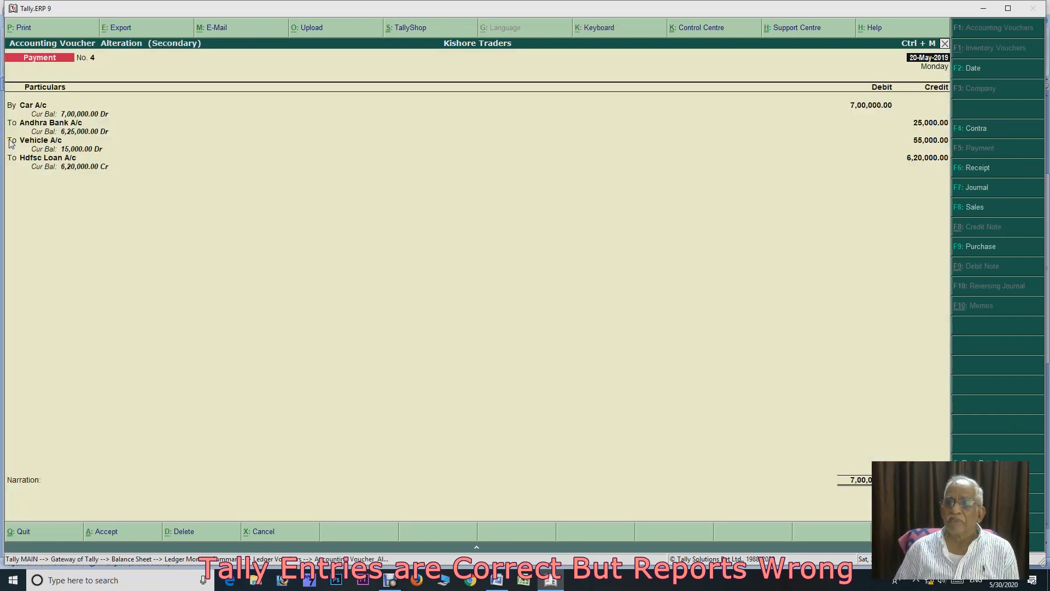
{"action": "key", "text": "Return"}
{"action": "key", "text": "Return"}
{"action": "key", "text": "Return"}
{"action": "key", "text": "Return"}
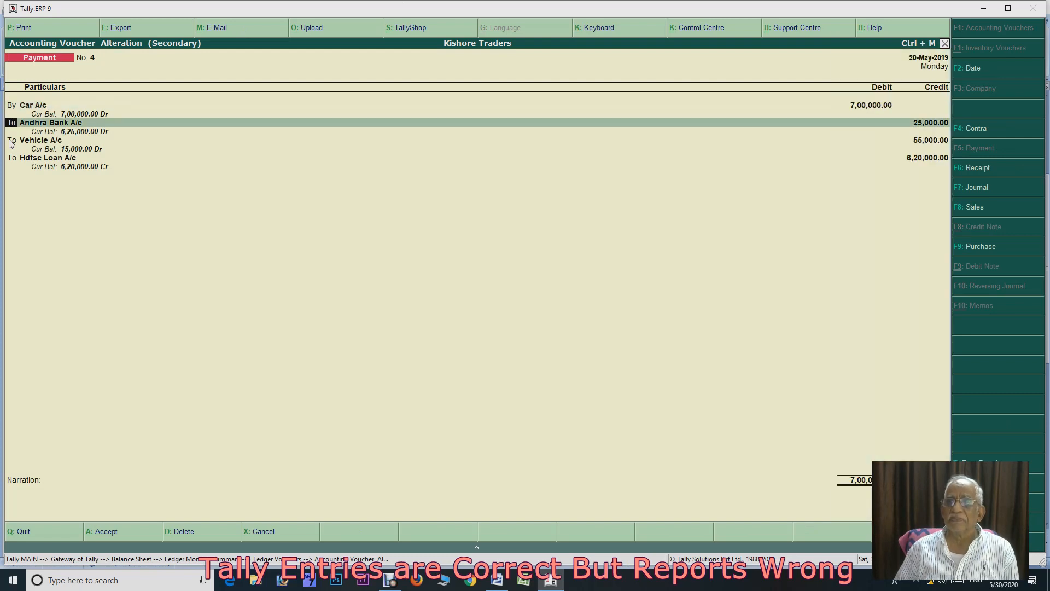
{"action": "key", "text": "Return"}
{"action": "key", "text": "Return"}
{"action": "key", "text": "Return"}
{"action": "key", "text": "Return"}
{"action": "key", "text": "Return"}
{"action": "key", "text": "Return"}
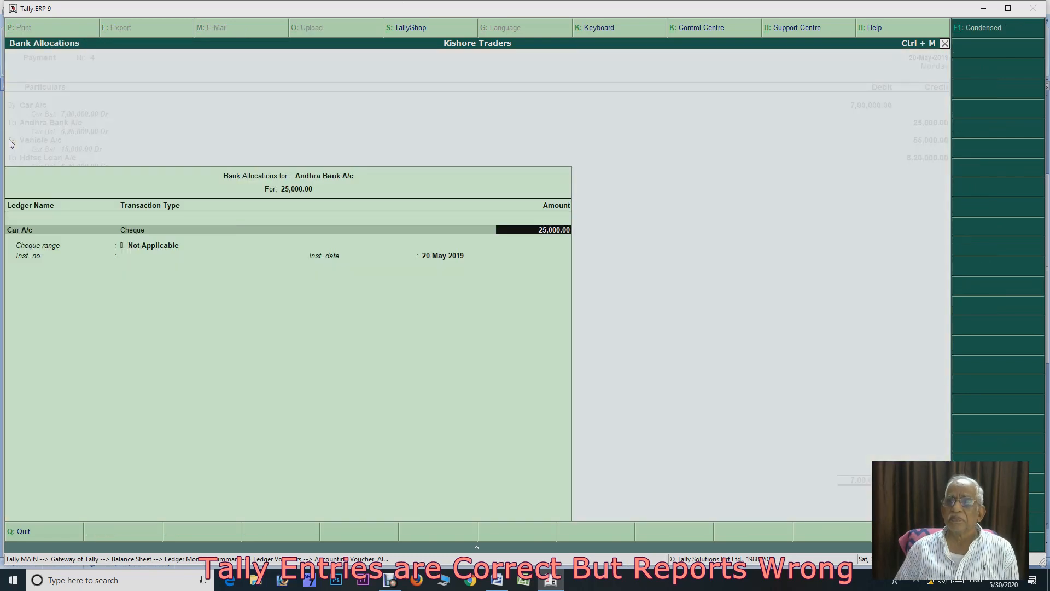
{"action": "key", "text": "Return"}
{"action": "key", "text": "Return"}
Set the Vehicle A/c credit to 70,000 and the Hdfsc Loan A/c credit to 6,20,000 in the payment voucher
{"action": "type", "text": "700000"}
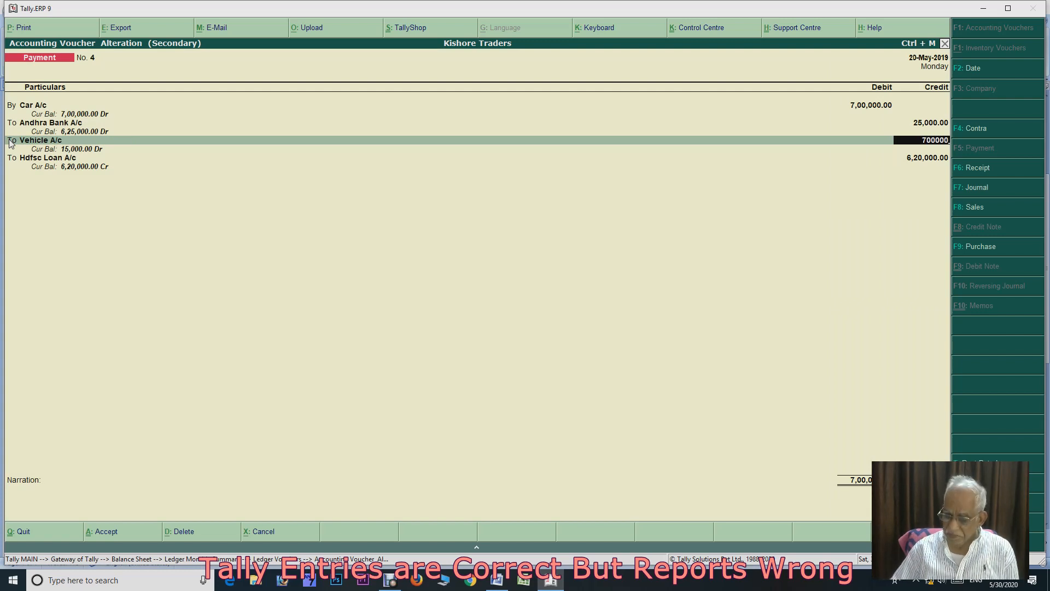
{"action": "key", "text": "BackSpace"}
{"action": "key", "text": "Return"}
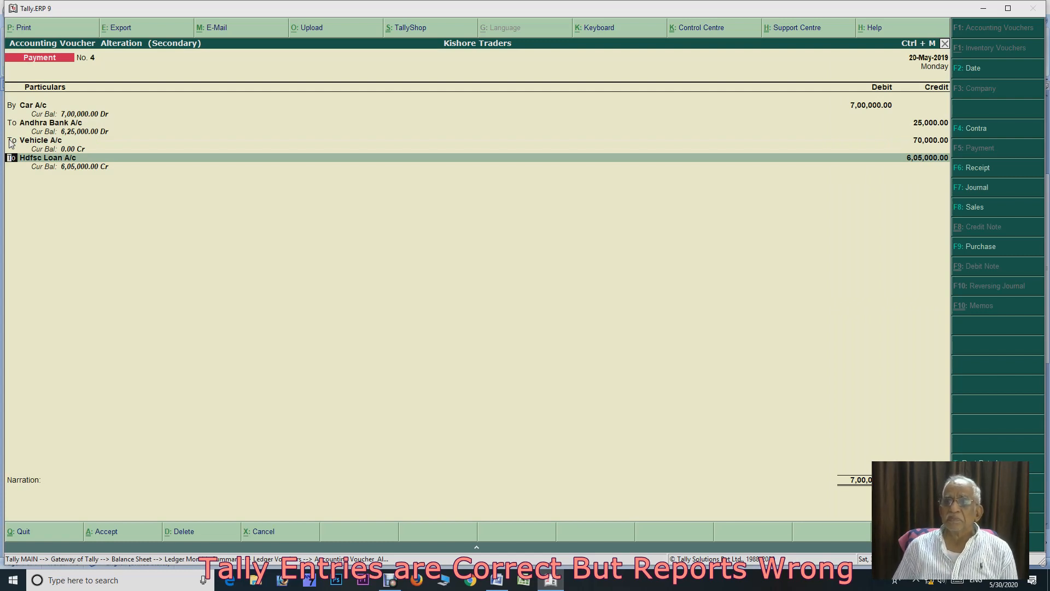
{"action": "key", "text": "Return"}
{"action": "key", "text": "Return"}
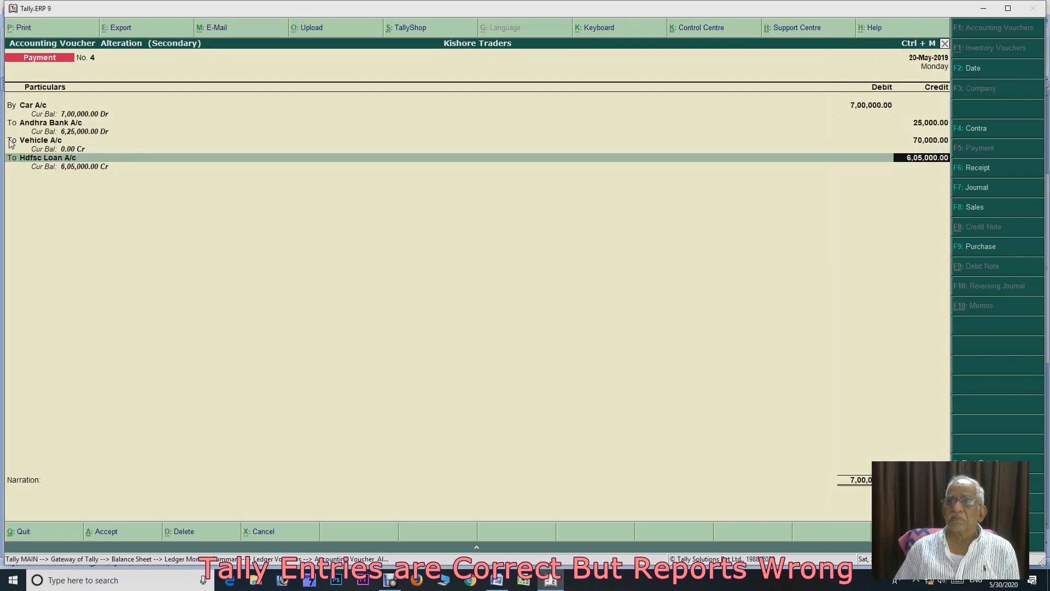
{"action": "type", "text": "620000"}
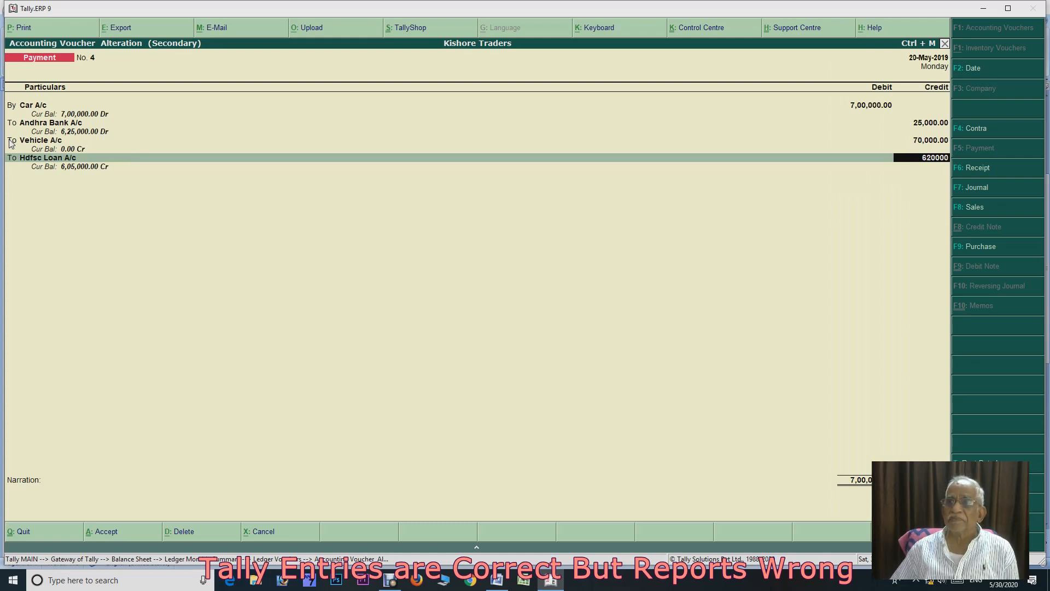
{"action": "key", "text": "Return"}
{"action": "key", "text": "Return"}
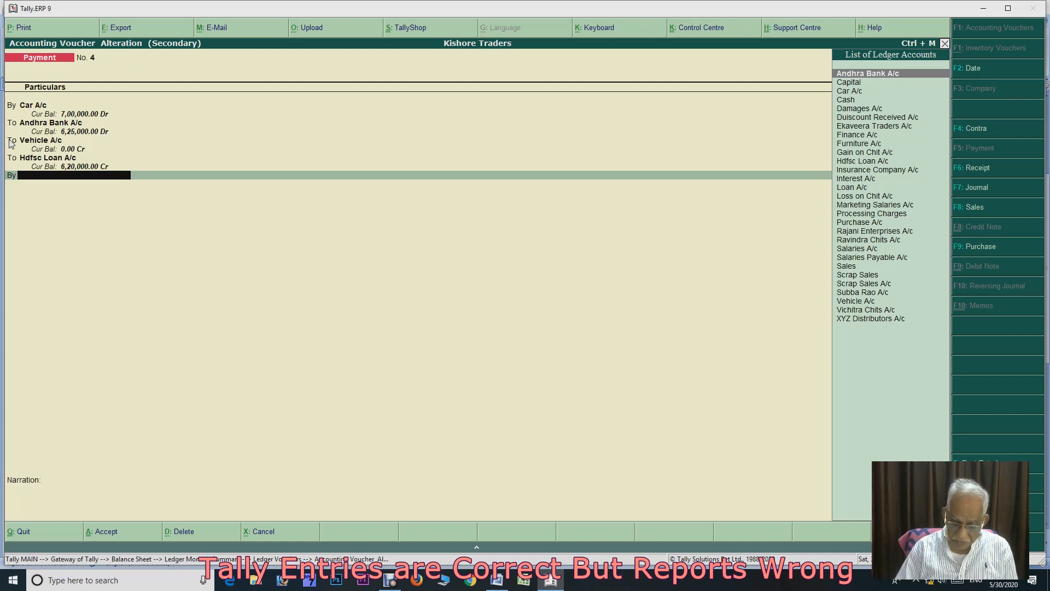
Debit the 15,000 difference to a new Loss on Vehicle A/c ledger under Indirect Expenses and accept the payment voucher
{"action": "key", "text": "alt+c"}
{"action": "type", "text": "Loss on Ve"}
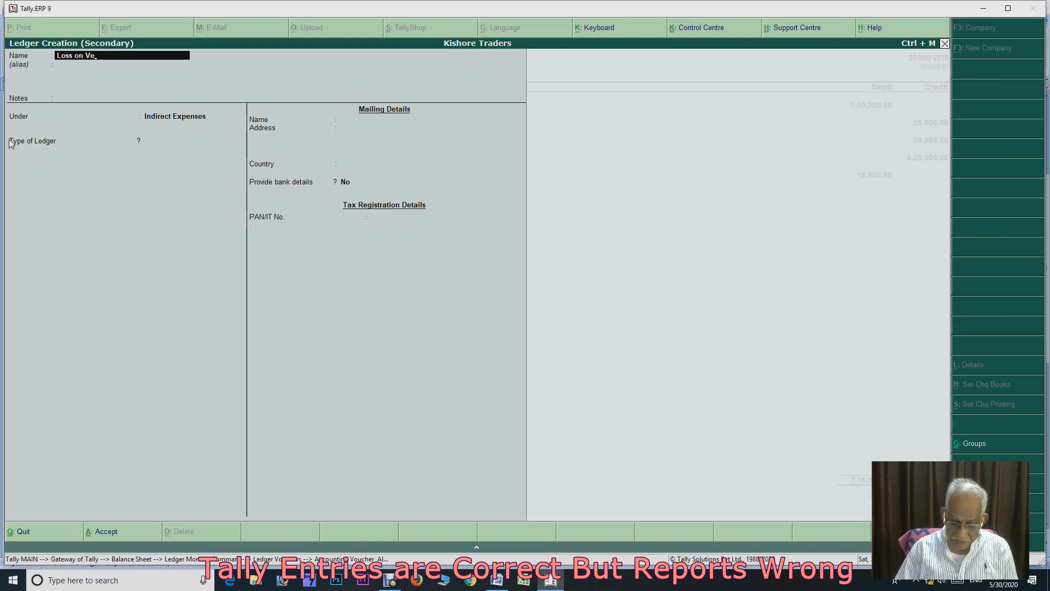
{"action": "type", "text": "hicle a"}
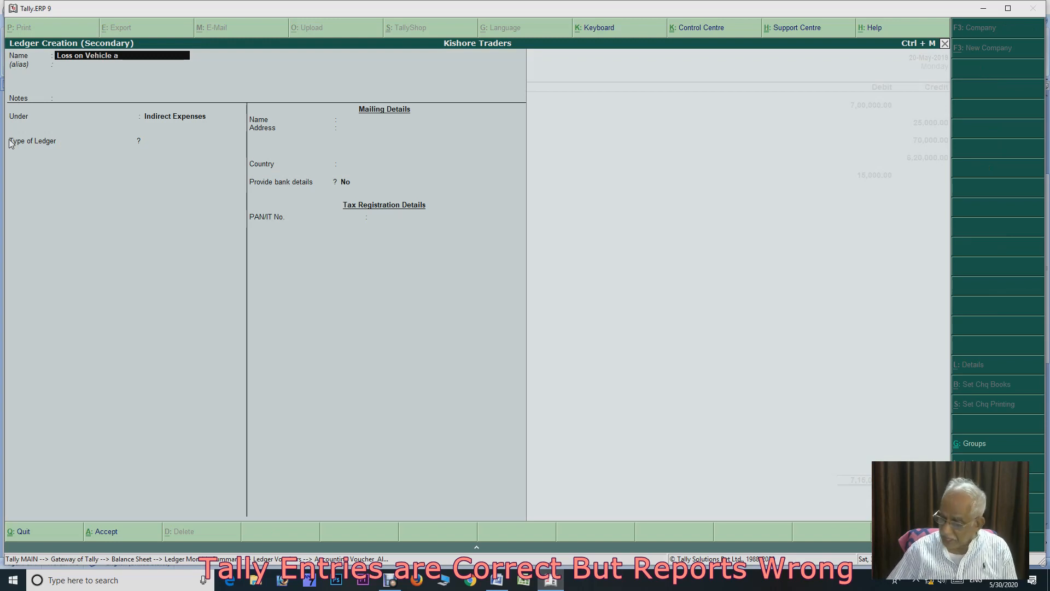
{"action": "type", "text": "/c"}
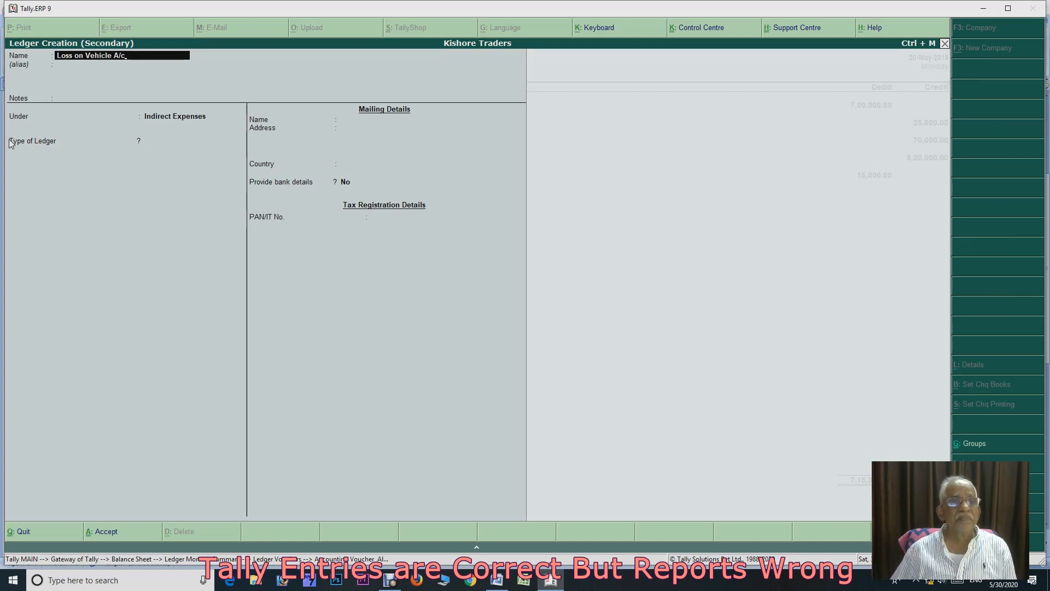
{"action": "key", "text": "Return"}
{"action": "key", "text": "Return"}
{"action": "key", "text": "Return"}
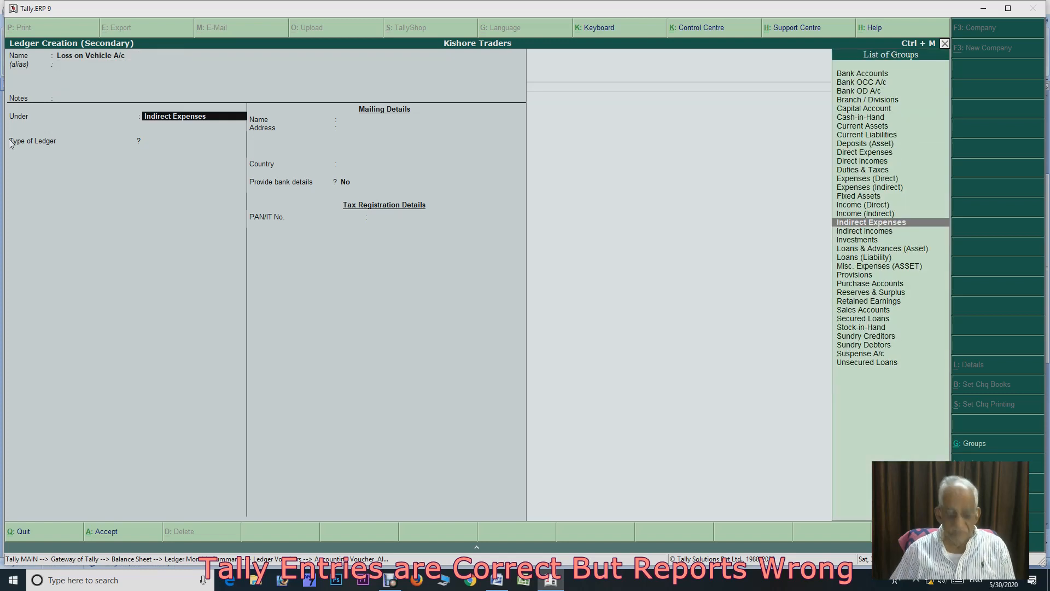
{"action": "key", "text": "ctrl+a"}
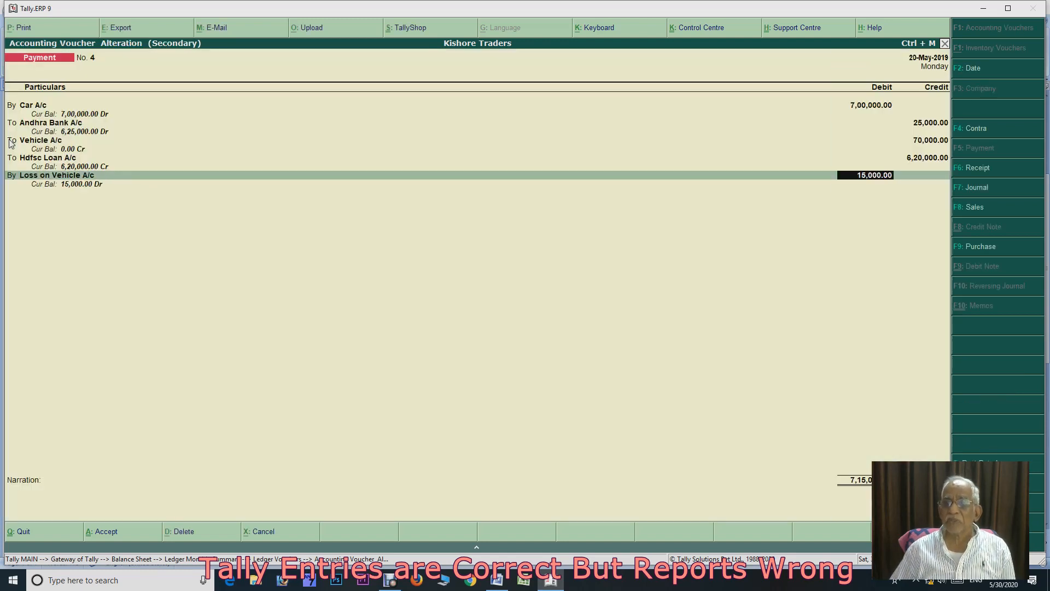
{"action": "key", "text": "ctrl+a"}
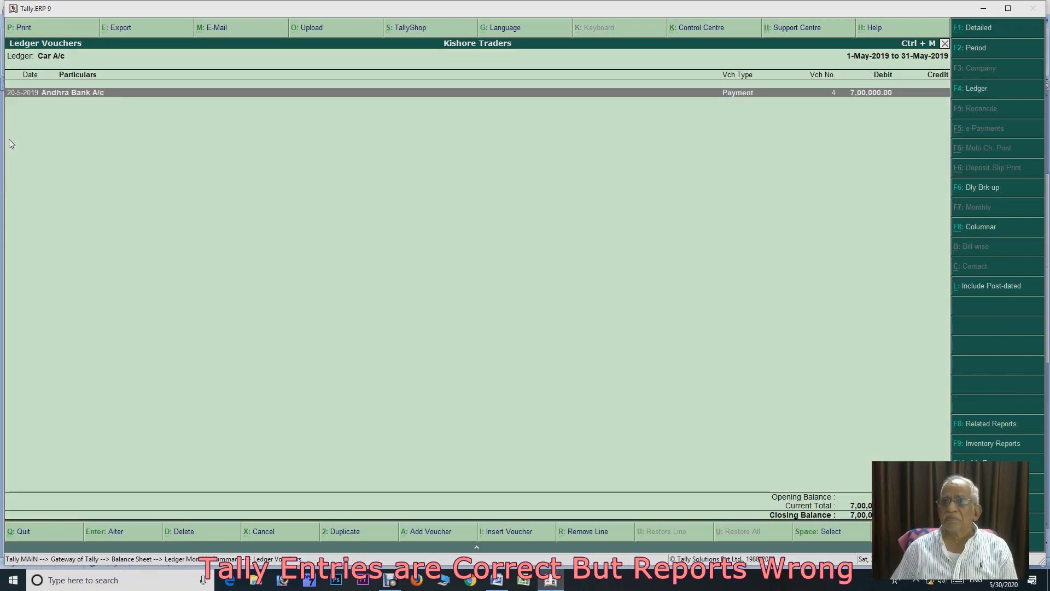
Return to the Balance Sheet and open the May receipt voucher behind Furniture A/c in Fixed Assets
{"action": "key", "text": "Escape"}
{"action": "key", "text": "Escape"}
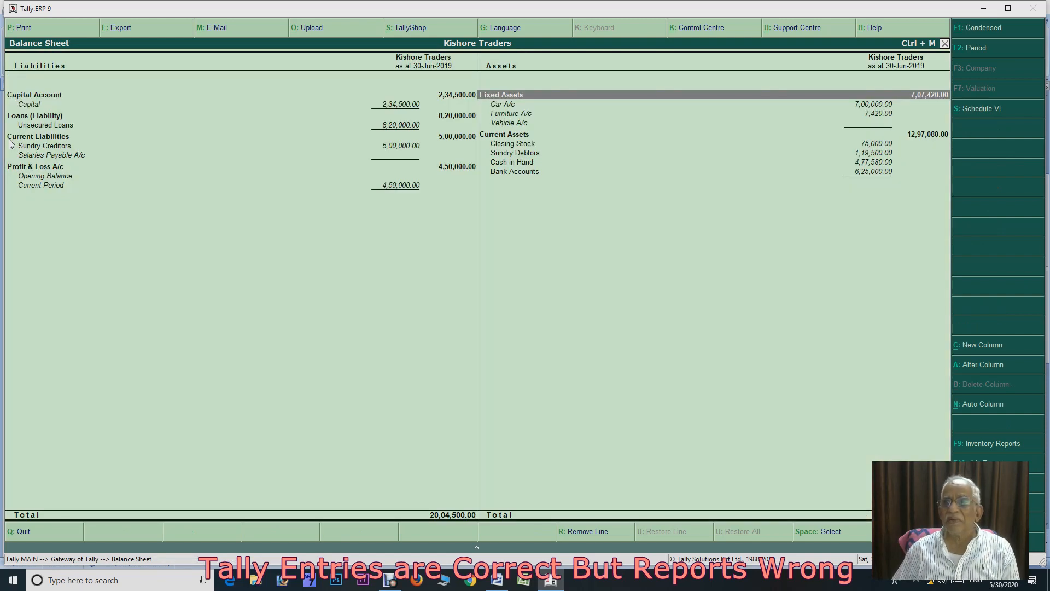
{"action": "key", "text": "Down"}
{"action": "key", "text": "Down"}
{"action": "key", "text": "Down"}
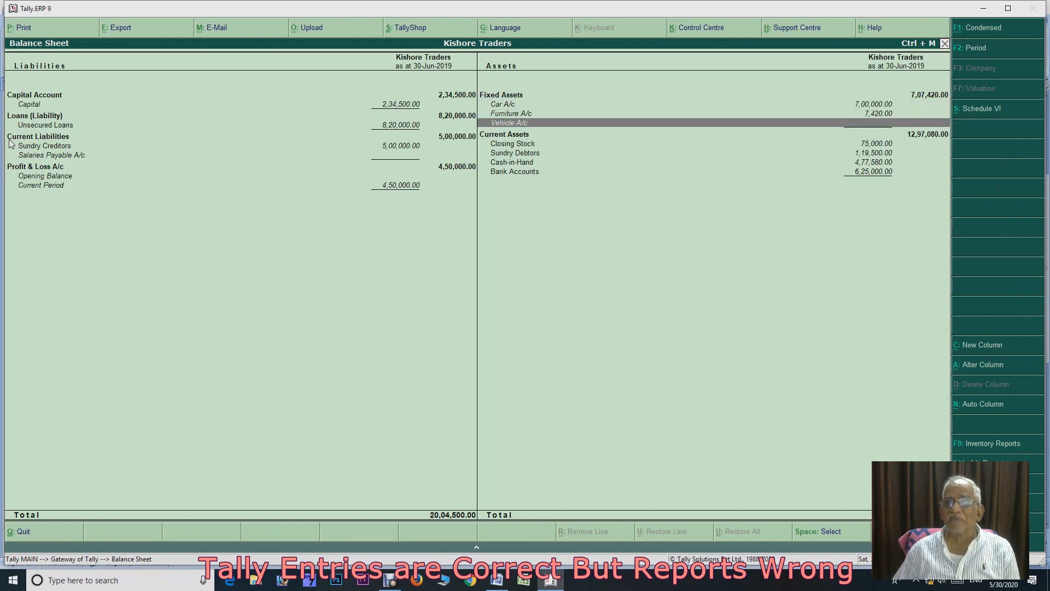
{"action": "key", "text": "Up"}
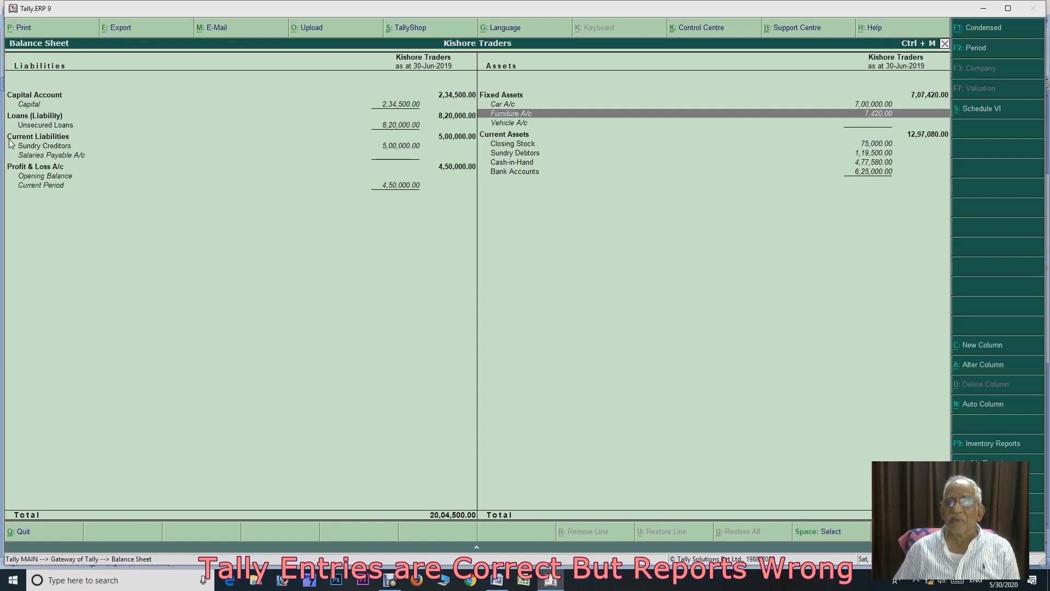
{"action": "key", "text": "Return"}
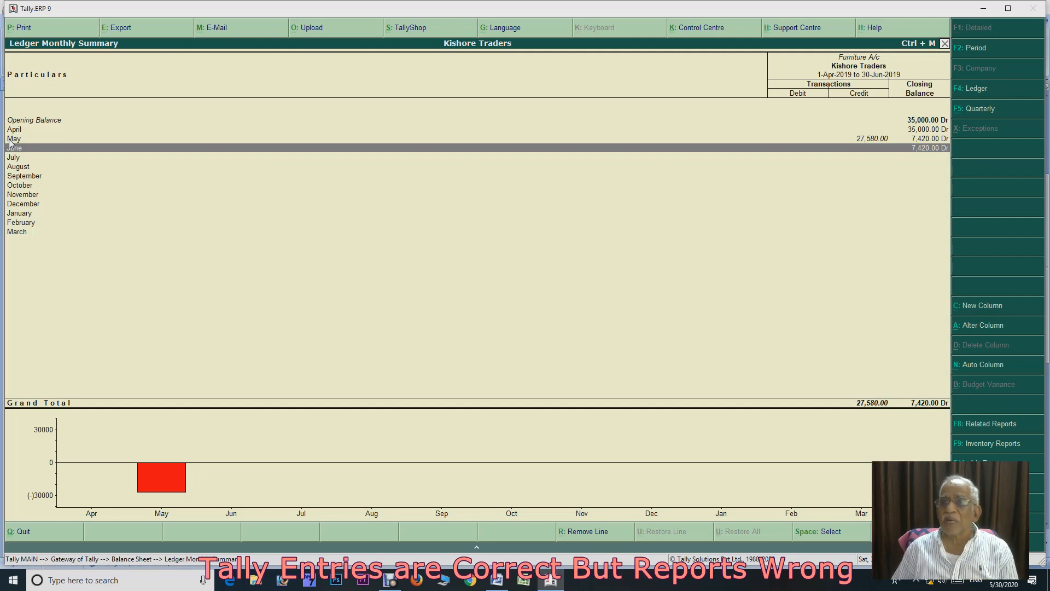
{"action": "left_click", "coordinate": [9, 140]}
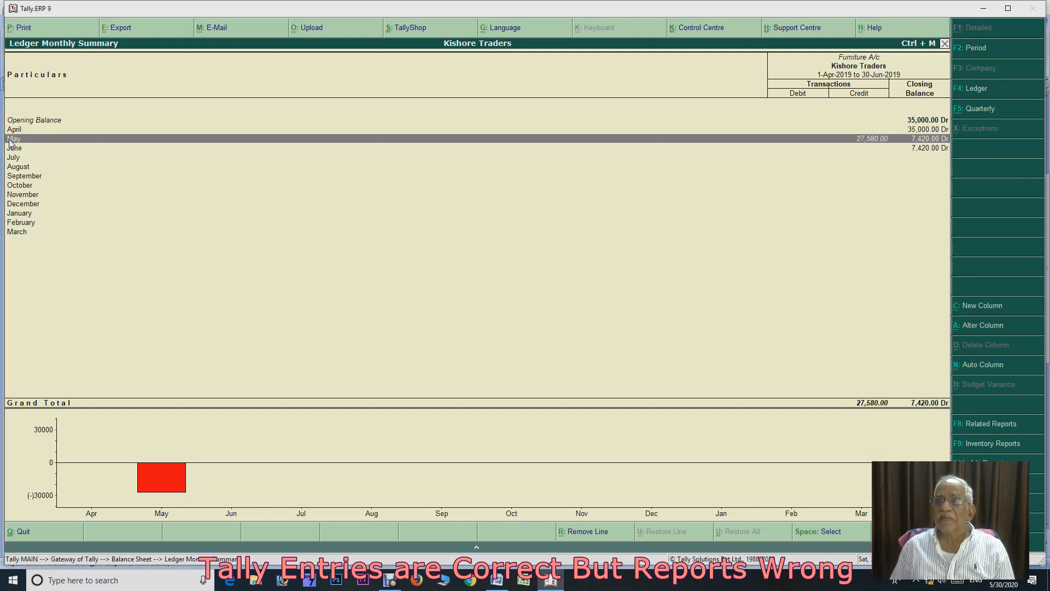
{"action": "key", "text": "Return"}
{"action": "key", "text": "Return"}
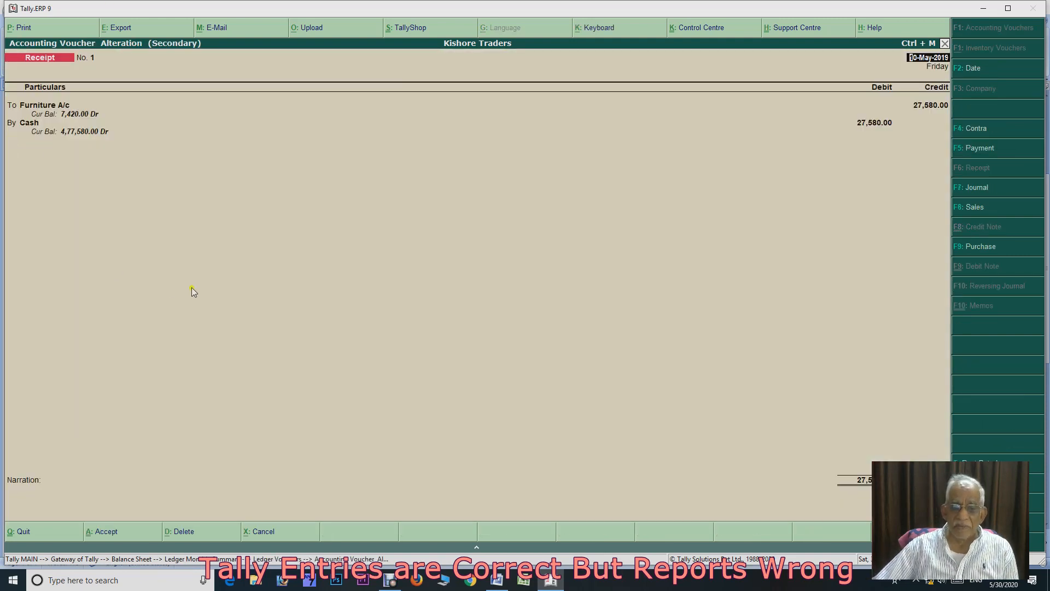
Check the 10-5-19 furniture sale in the Word document, and set the Tally receipt's Furniture A/c credit to 35,000 and Cash debit to 27,580
{"action": "left_click", "coordinate": [502, 585]}
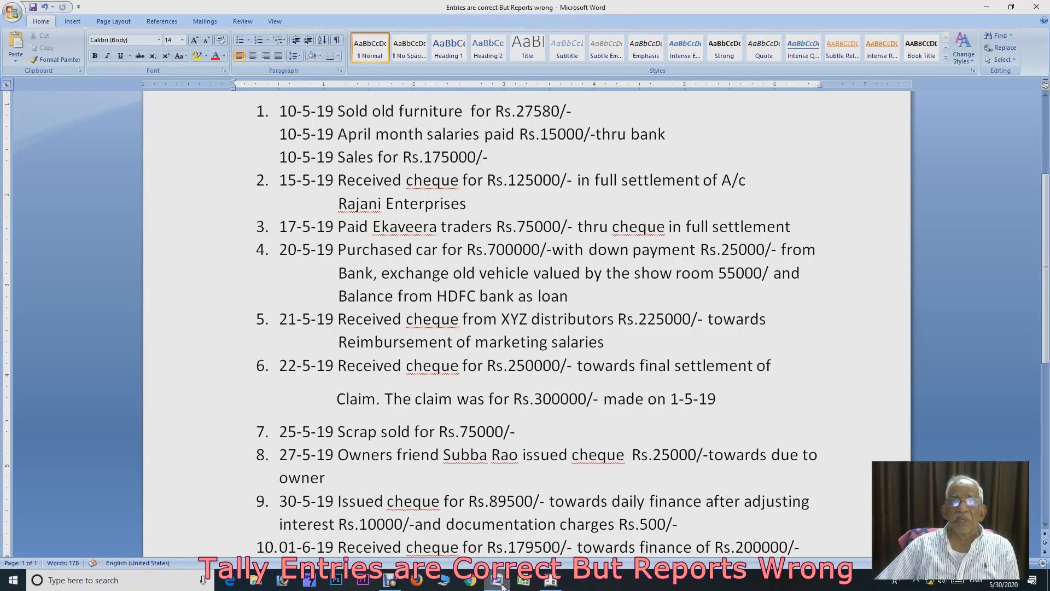
{"action": "left_click", "coordinate": [551, 583]}
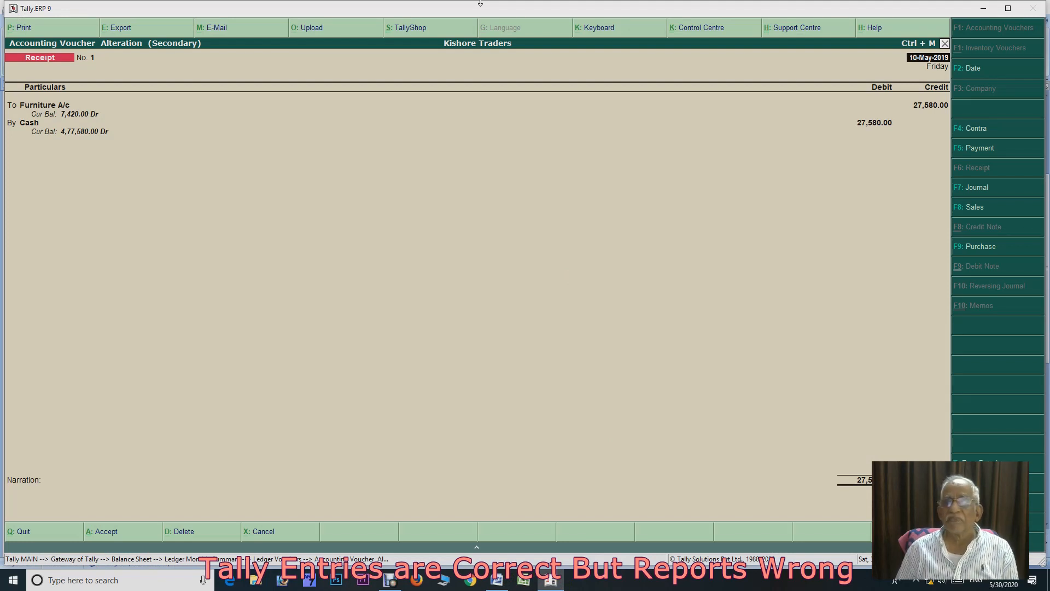
{"action": "key", "text": "Return"}
{"action": "key", "text": "Return"}
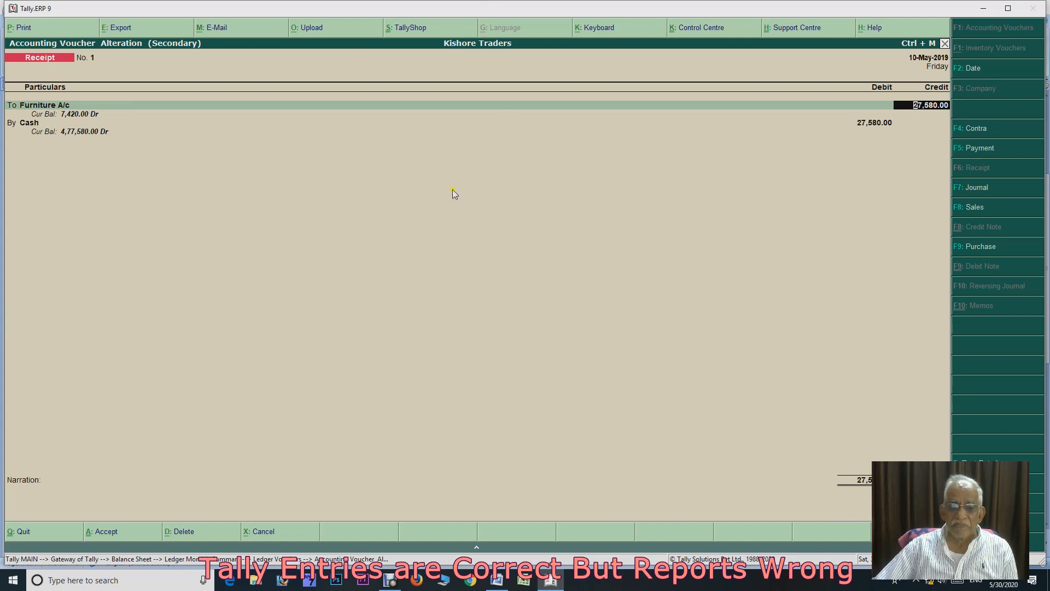
{"action": "type", "text": "35000"}
{"action": "key", "text": "Return"}
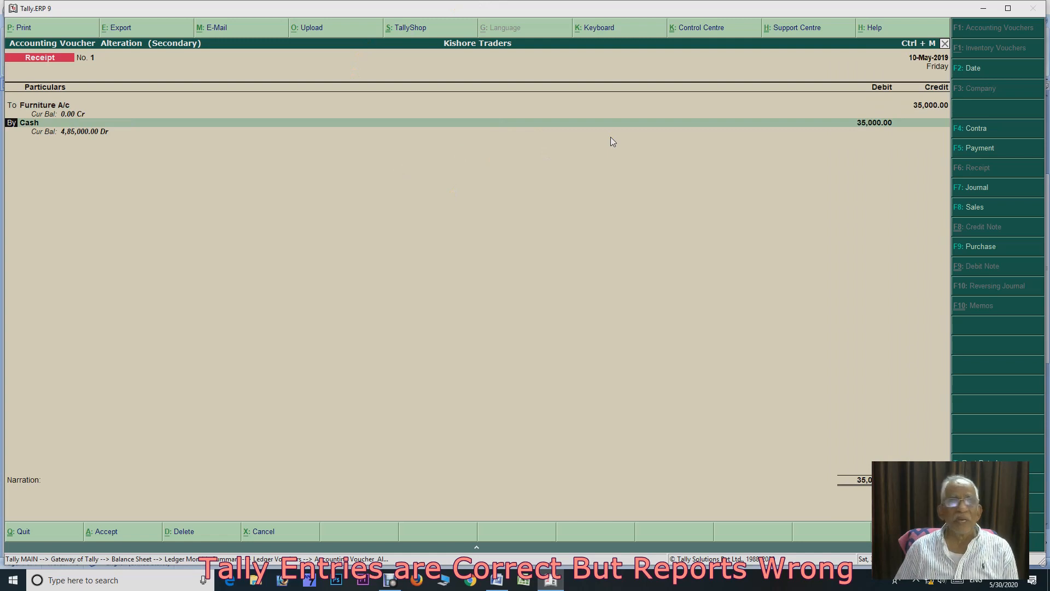
{"action": "key", "text": "Return"}
{"action": "key", "text": "Return"}
{"action": "type", "text": "27,580"}
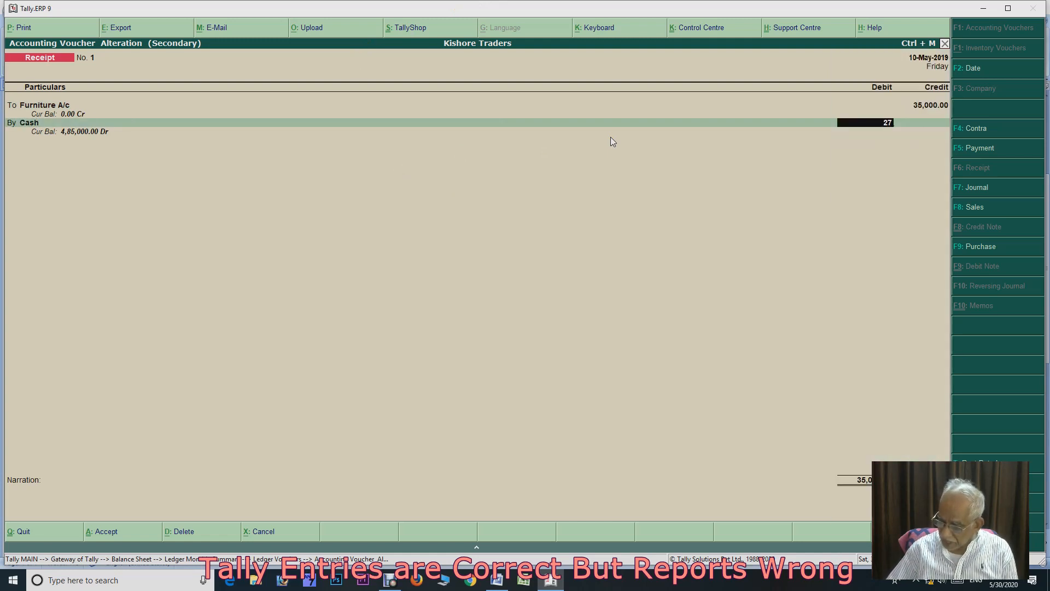
{"action": "key", "text": "Return"}
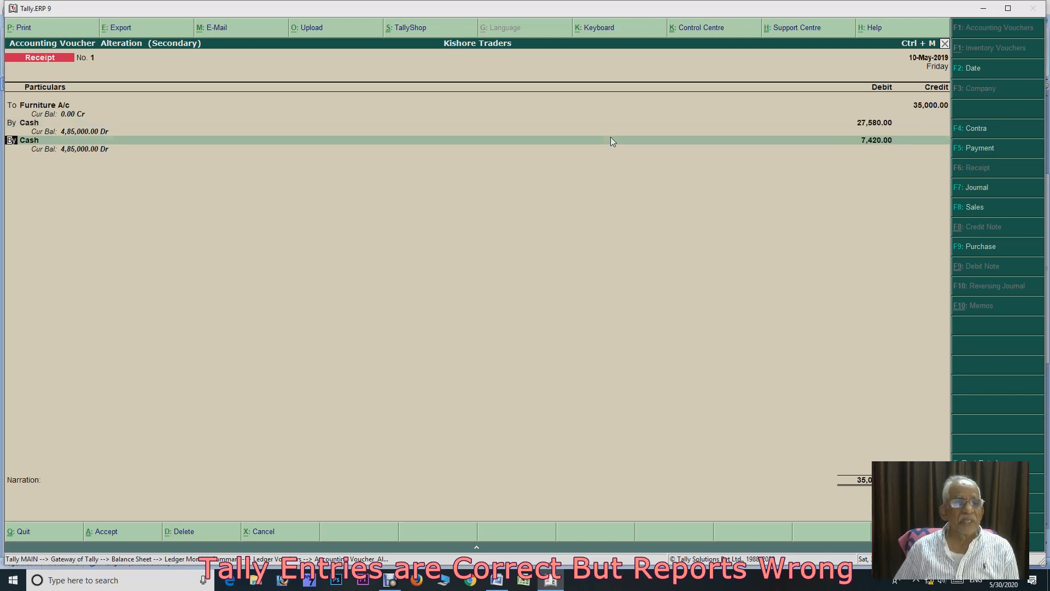
Debit the 7,420 difference to a new Loss on Furniture ledger under Indirect Expenses and accept the receipt voucher
{"action": "key", "text": "Return"}
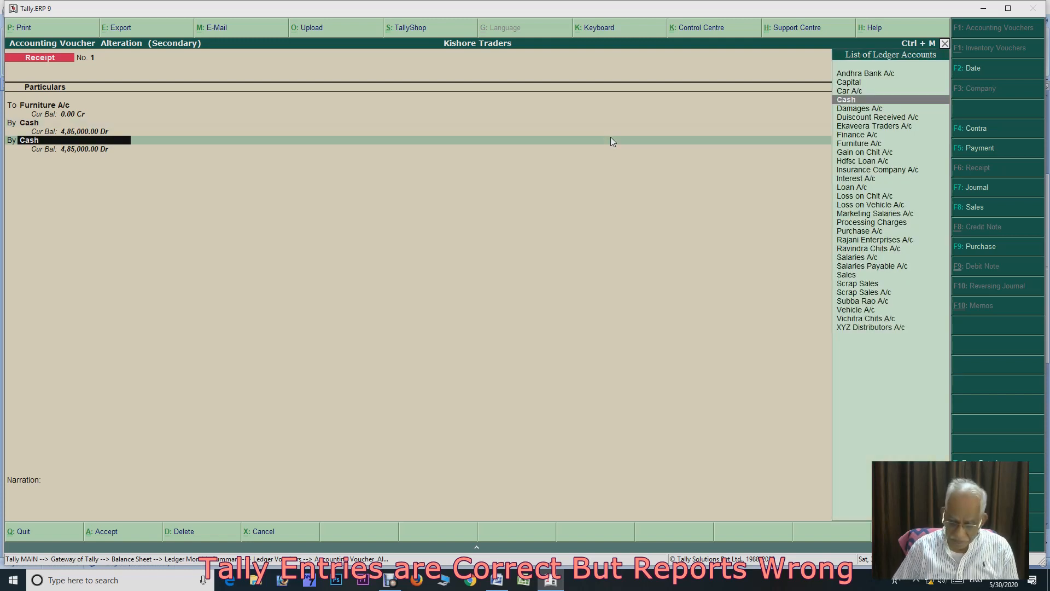
{"action": "type", "text": "Loss on"}
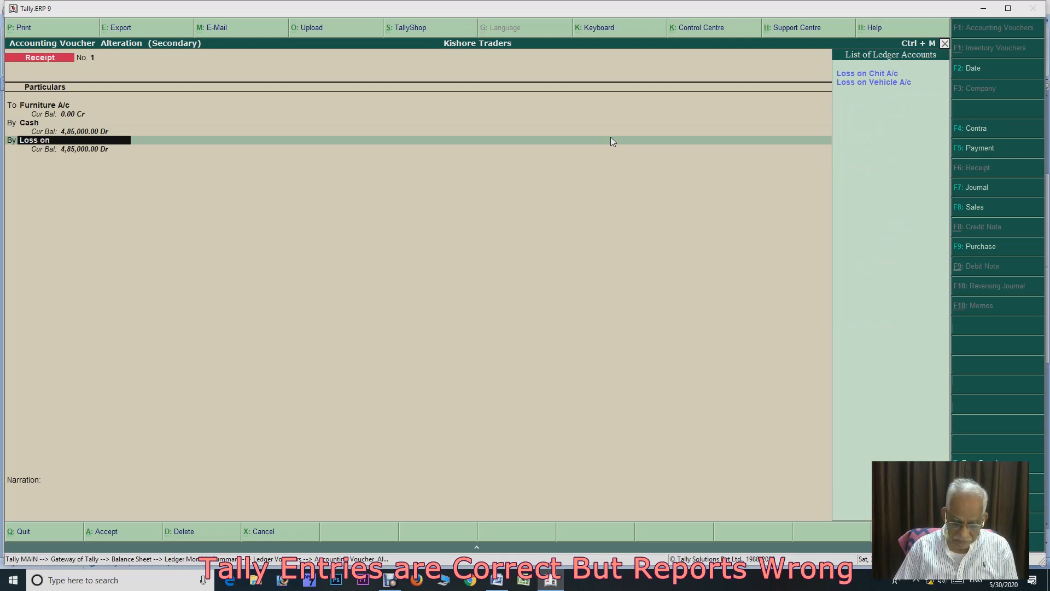
{"action": "key", "text": "alt+c"}
{"action": "type", "text": "Loss on f"}
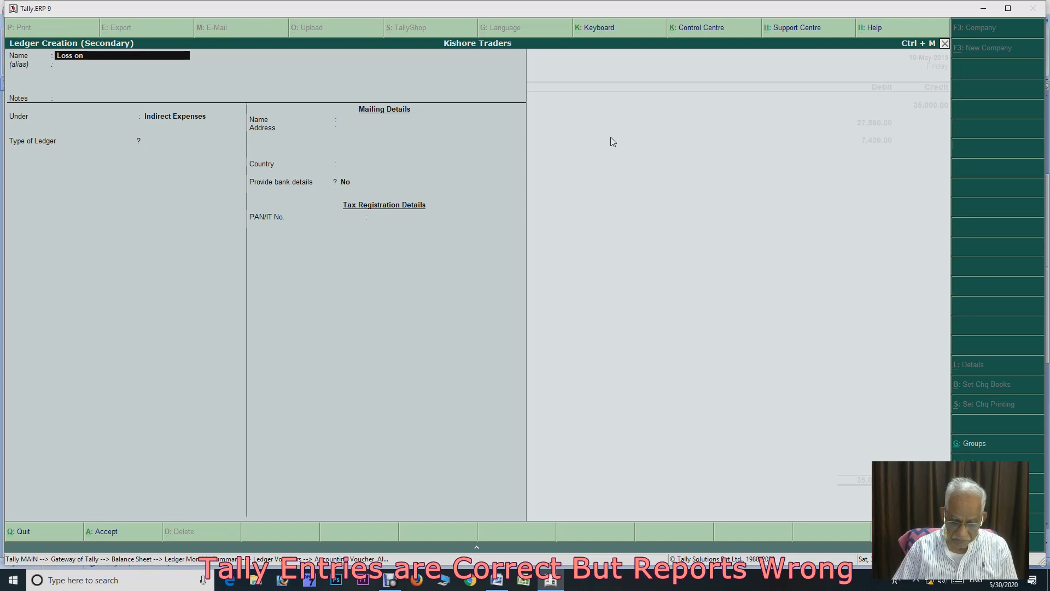
{"action": "type", "text": "urniture"}
{"action": "key", "text": "Return"}
{"action": "key", "text": "Return"}
{"action": "key", "text": "Return"}
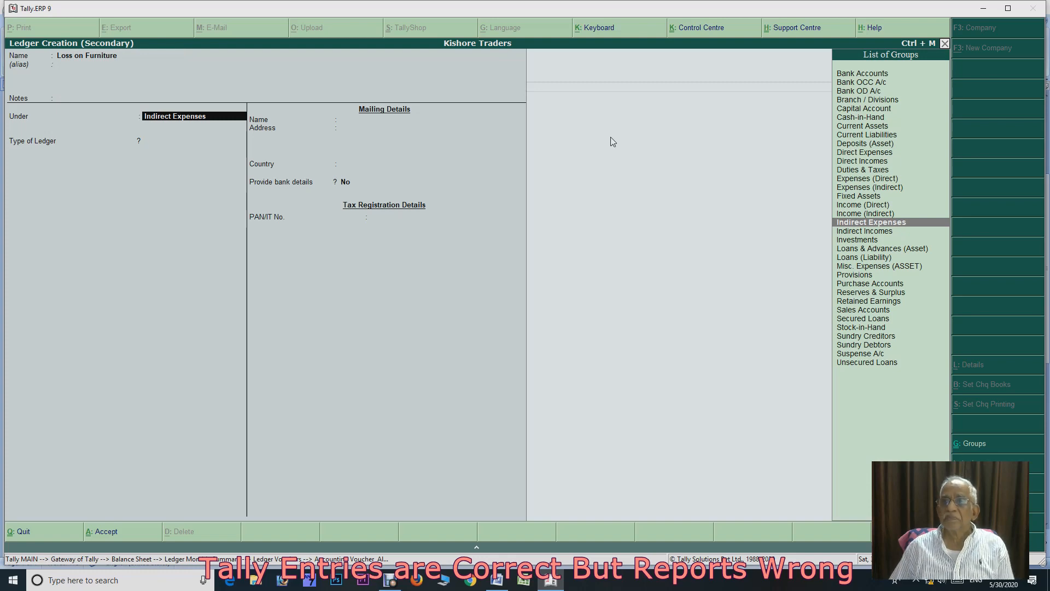
{"action": "key", "text": "ctrl+a"}
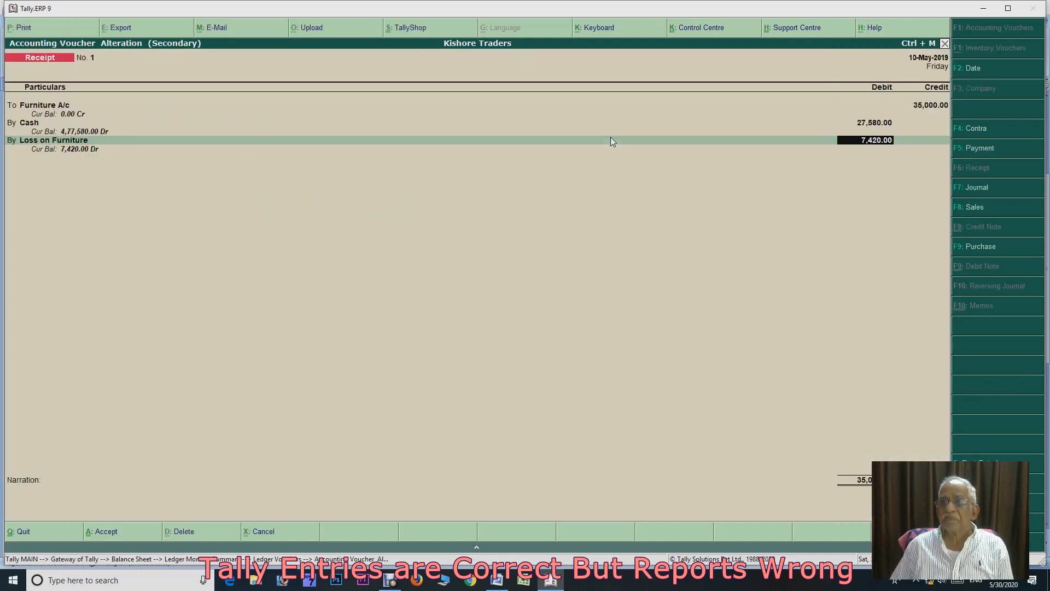
{"action": "key", "text": "ctrl+a"}
Return to the Balance Sheet and examine the Car, Furniture and Vehicle accounts under Fixed Assets
{"action": "key", "text": "Escape"}
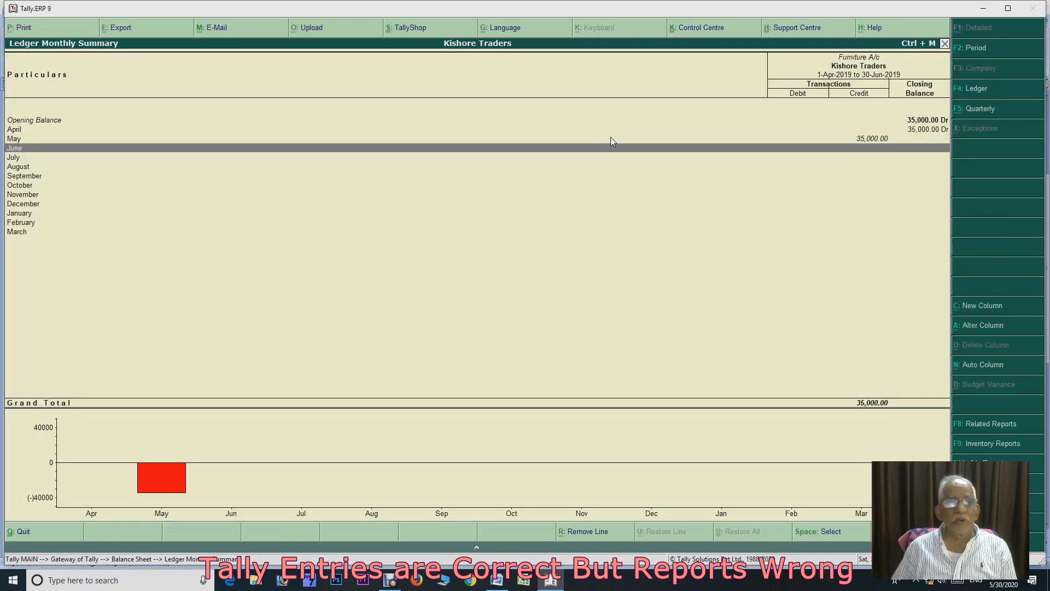
{"action": "key", "text": "Escape"}
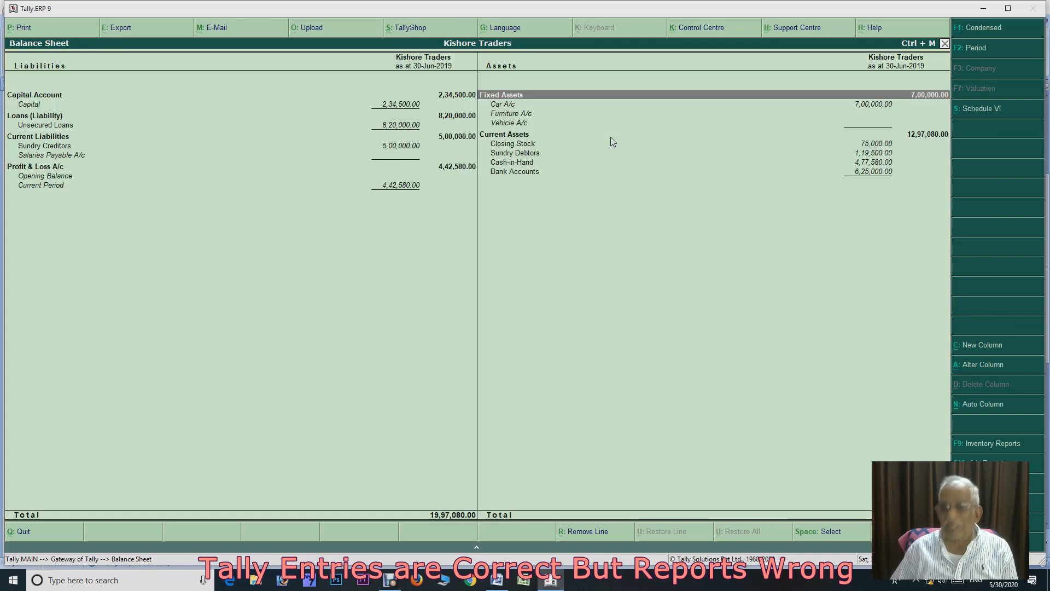
{"action": "key", "text": "Down"}
{"action": "key", "text": "Down"}
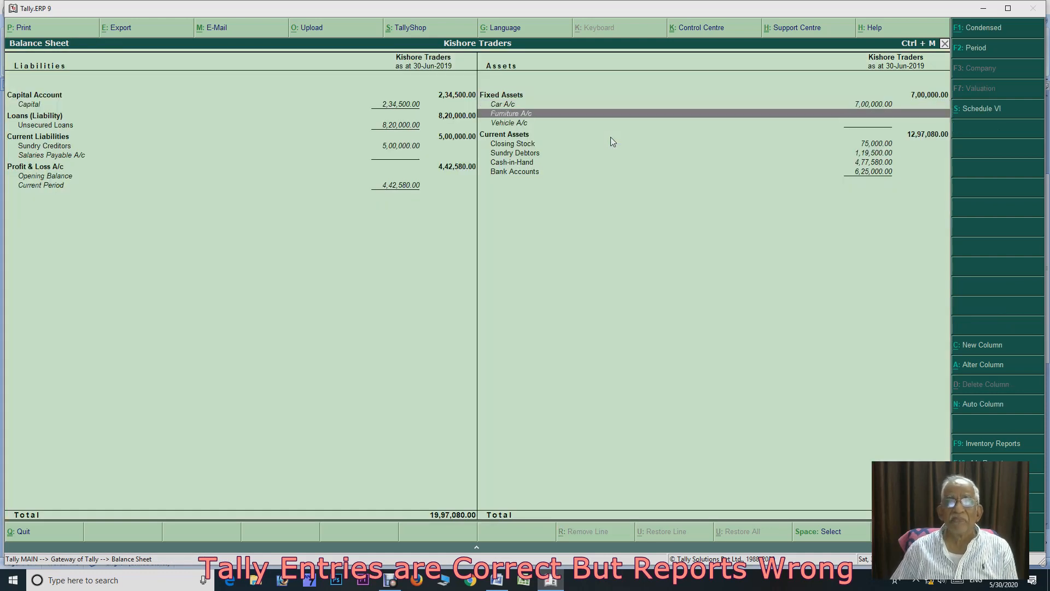
{"action": "key", "text": "Down"}
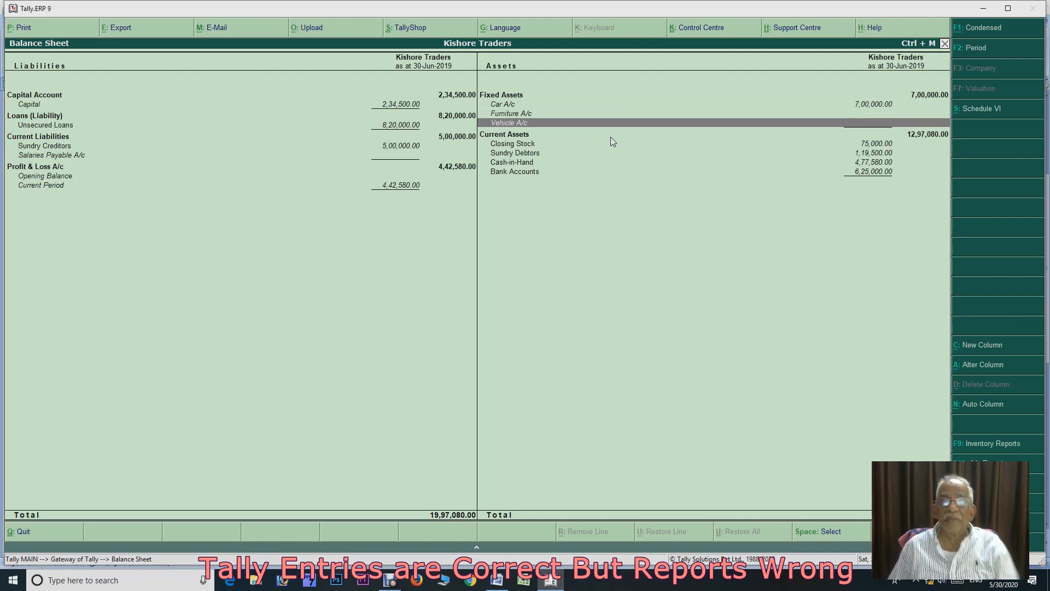
Open the Insurance Company A/c monthly summary from Sundry Debtors in the Balance Sheet
{"action": "key", "text": "Up"}
{"action": "key", "text": "Up"}
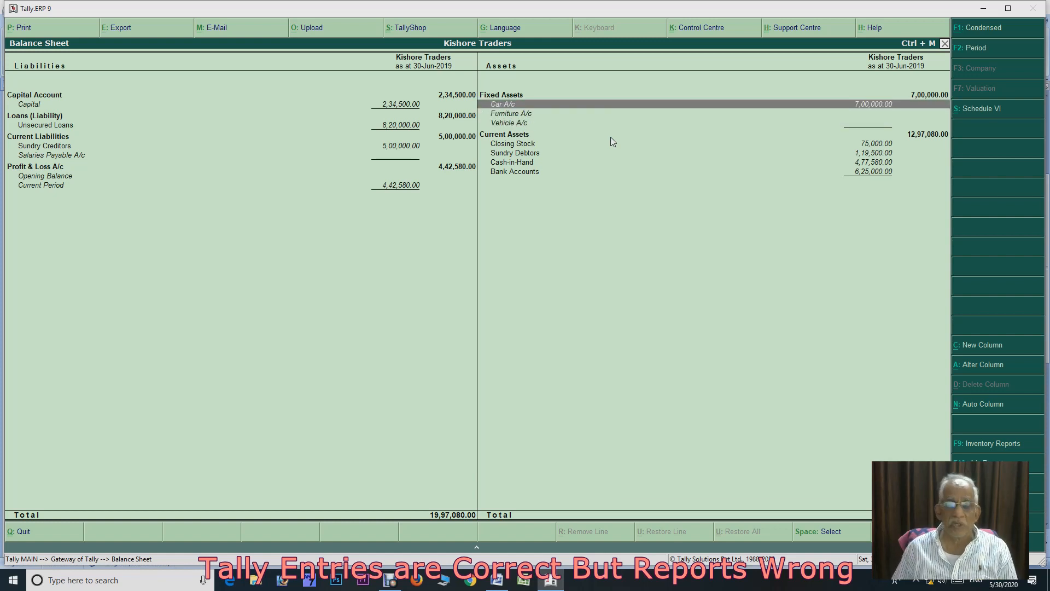
{"action": "key", "text": "Down"}
{"action": "key", "text": "Down"}
{"action": "key", "text": "Down"}
{"action": "key", "text": "Down"}
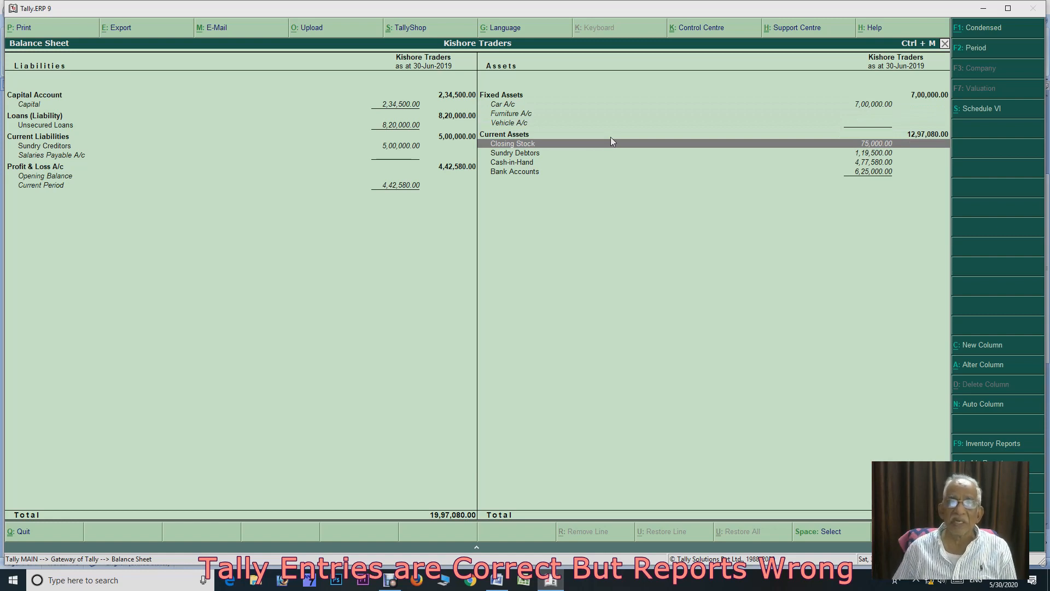
{"action": "key", "text": "Down"}
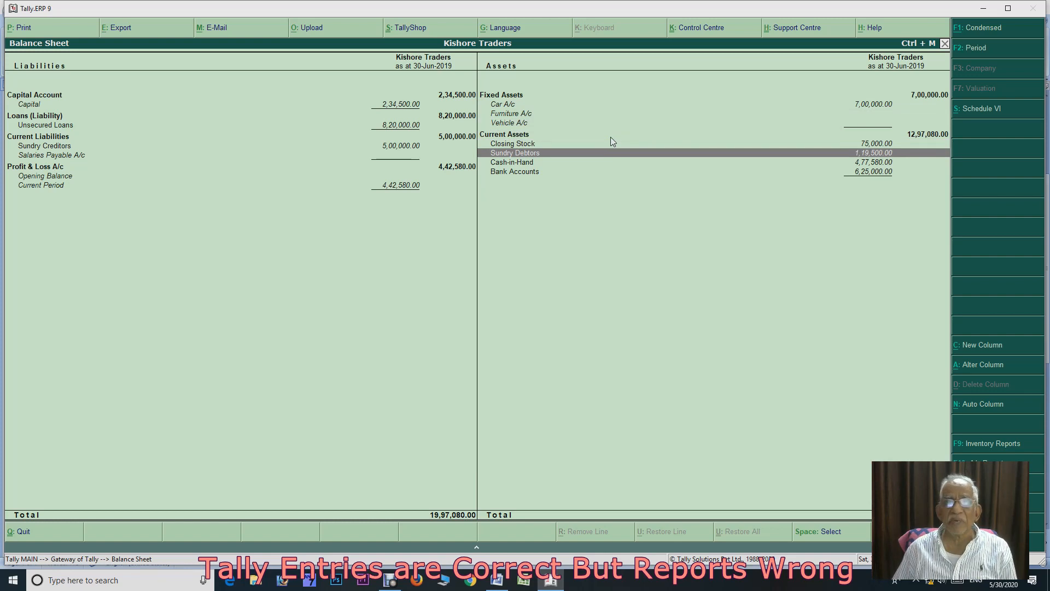
{"action": "key", "text": "Return"}
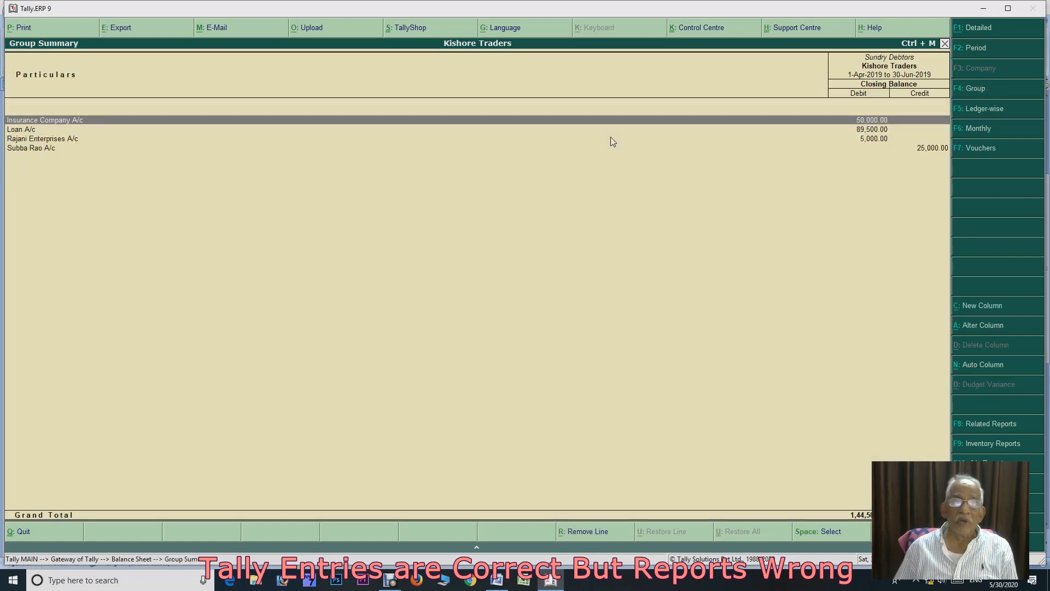
{"action": "key", "text": "Return"}
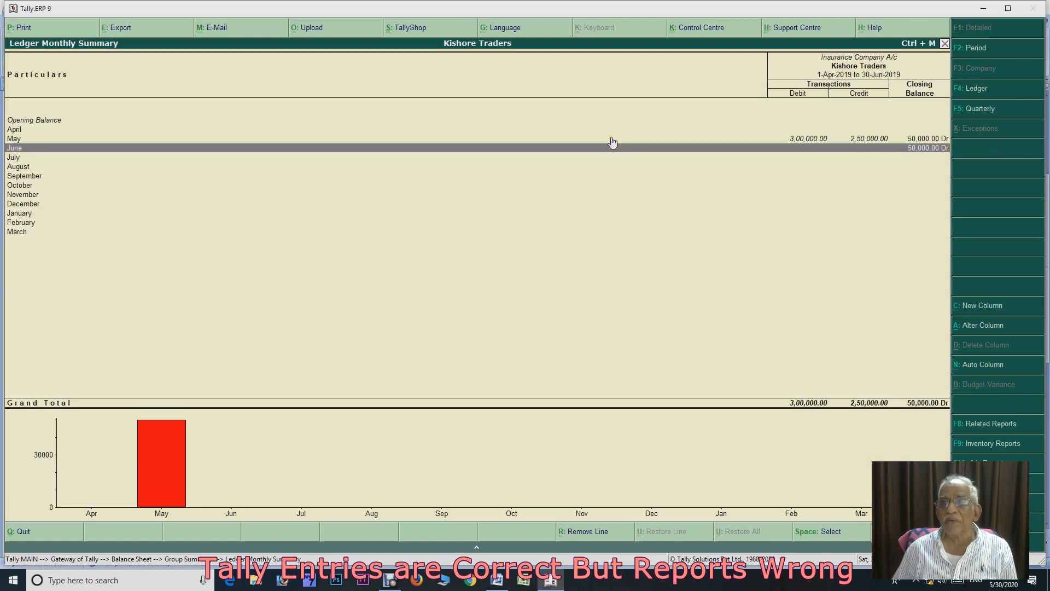
Open the Andhra Bank receipt in May's Insurance Company vouchers and check the 22-5-19 claim settlement in the Word document before returning to Tally
{"action": "key", "text": "Up"}
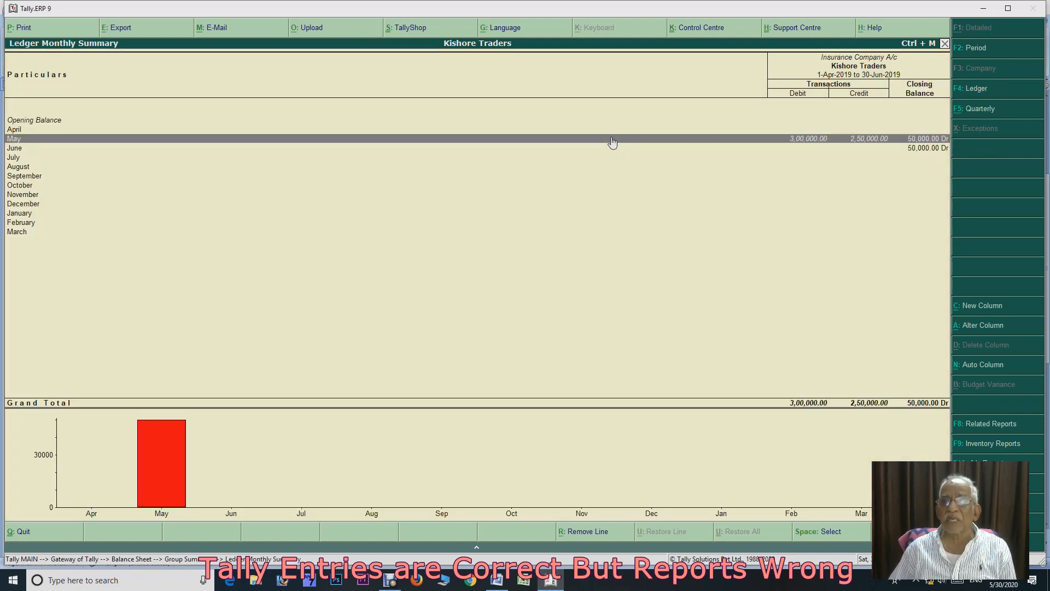
{"action": "key", "text": "Return"}
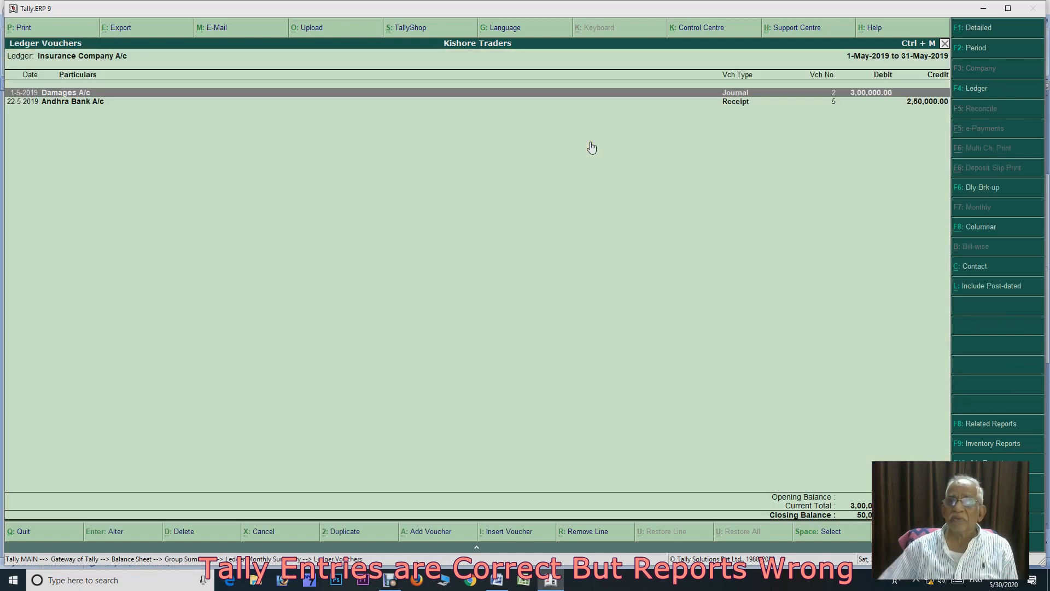
{"action": "key", "text": "Down"}
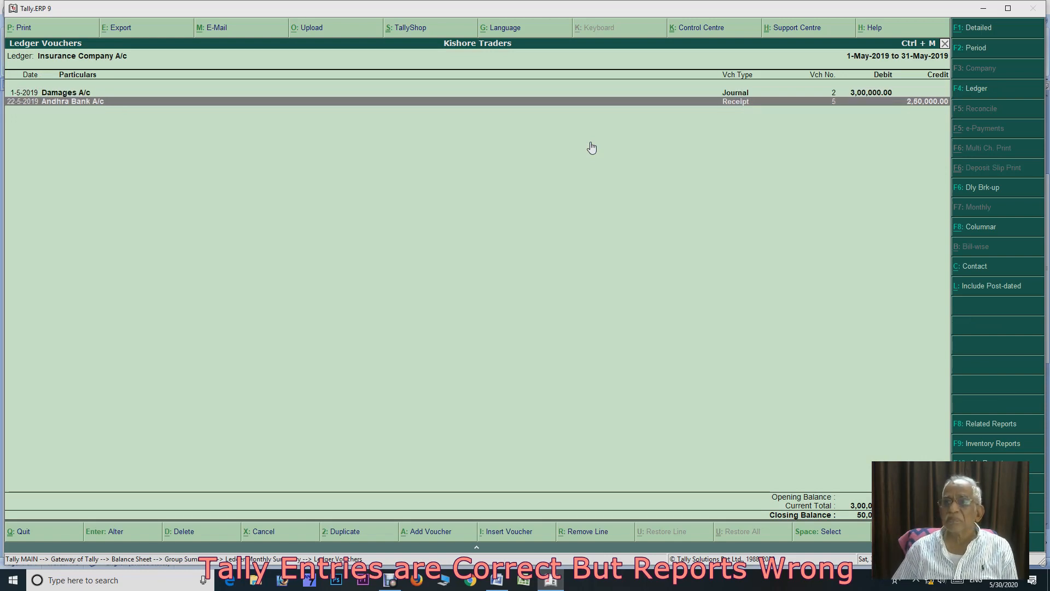
{"action": "key", "text": "Return"}
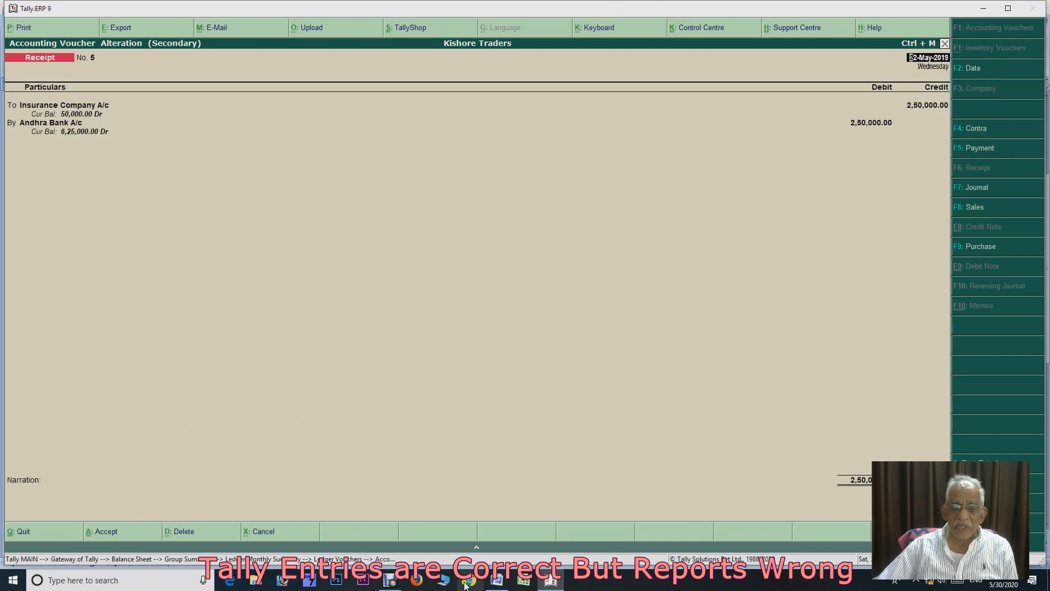
{"action": "left_click", "coordinate": [503, 582]}
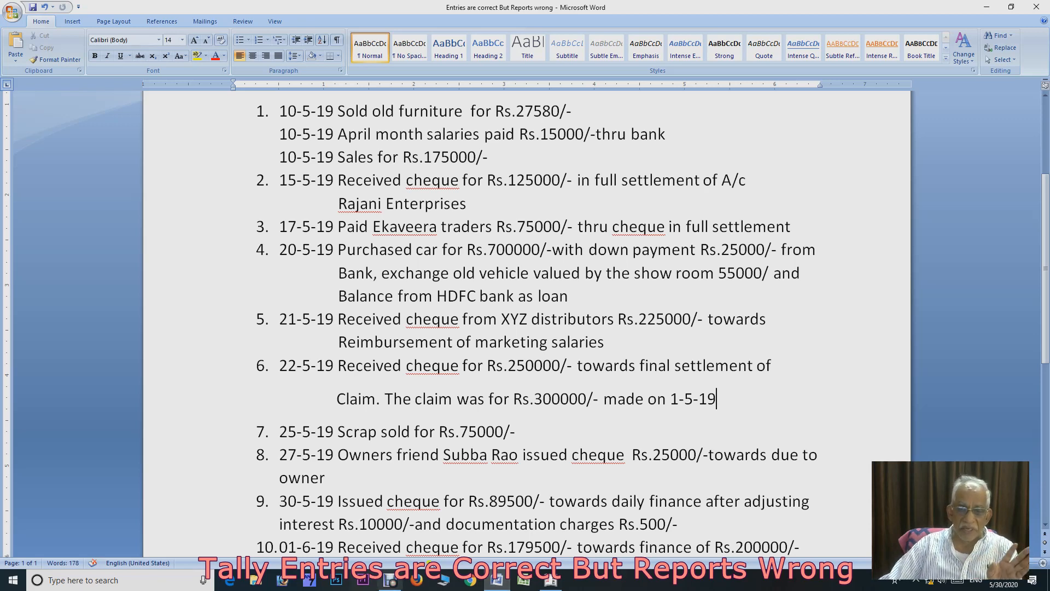
{"action": "left_click", "coordinate": [550, 581]}
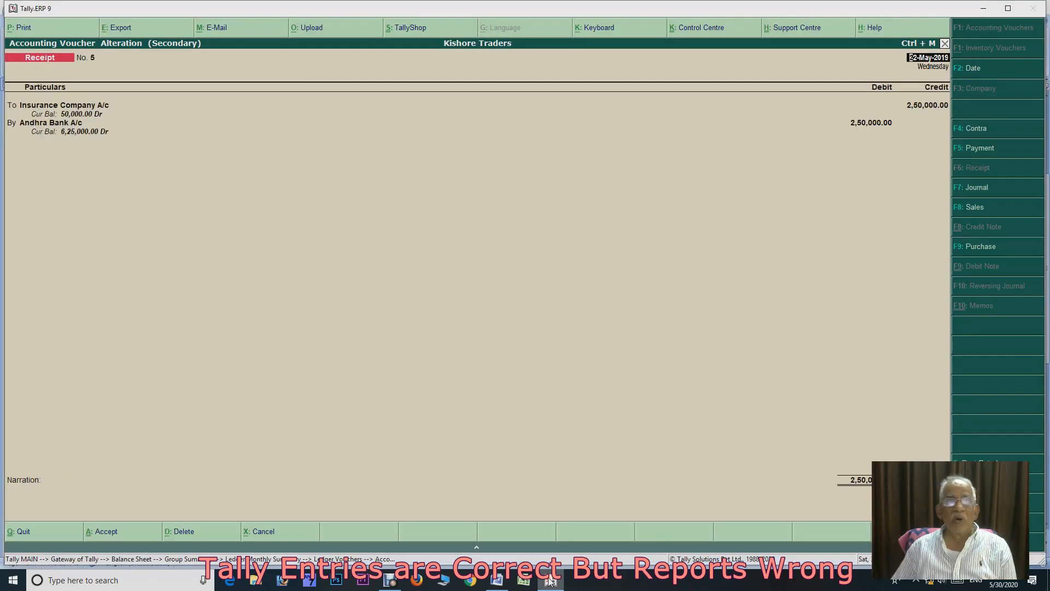
Set the receipt's Insurance Company A/c credit to 3,00,000 and the Andhra Bank A/c debit to 2,50,000
{"action": "key", "text": "Return"}
{"action": "key", "text": "Return"}
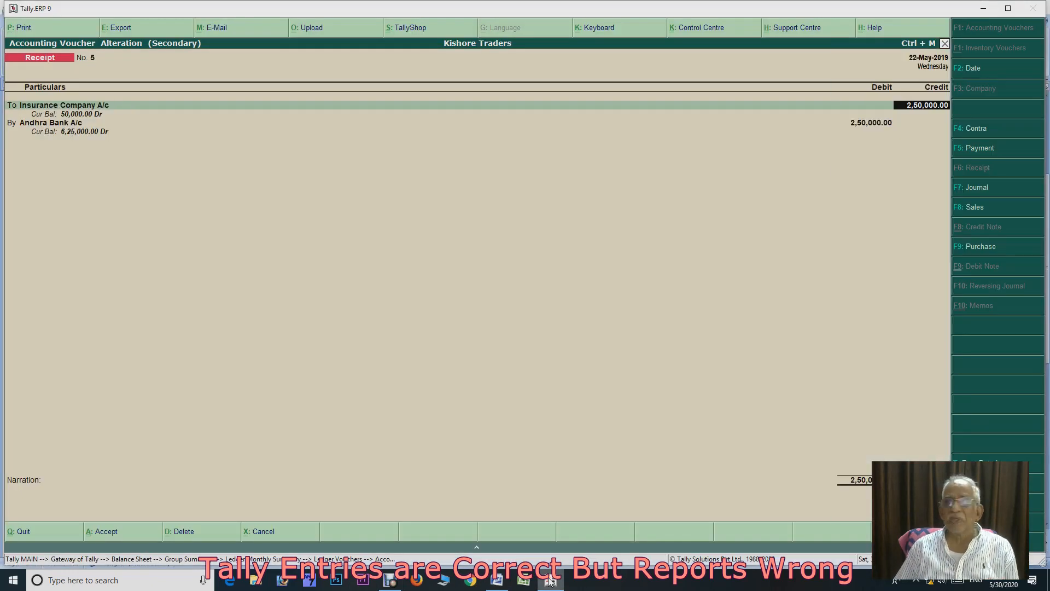
{"action": "type", "text": "3,00,0"}
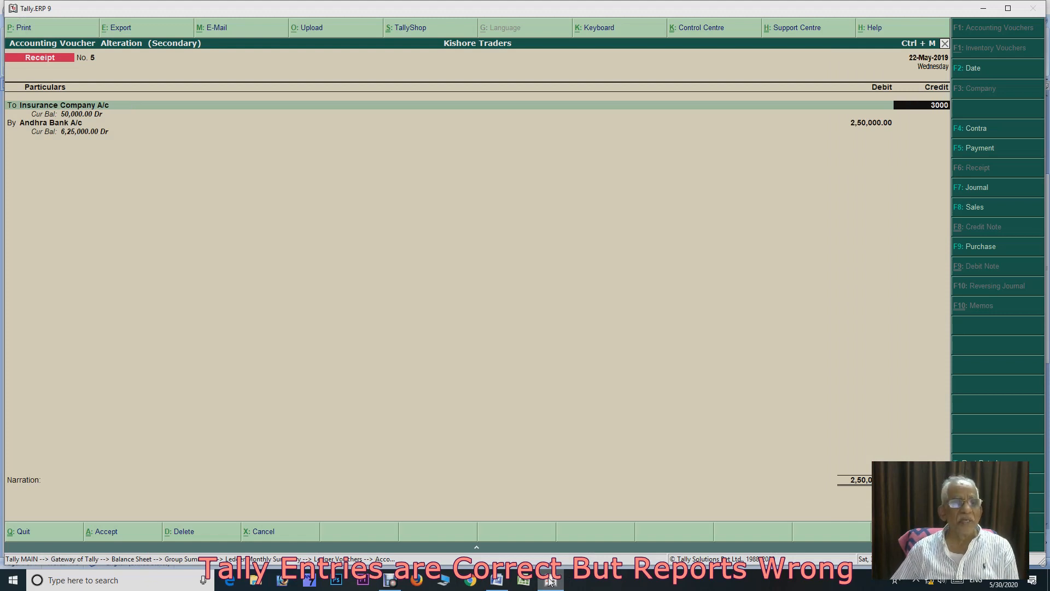
{"action": "type", "text": "00"}
{"action": "key", "text": "Return"}
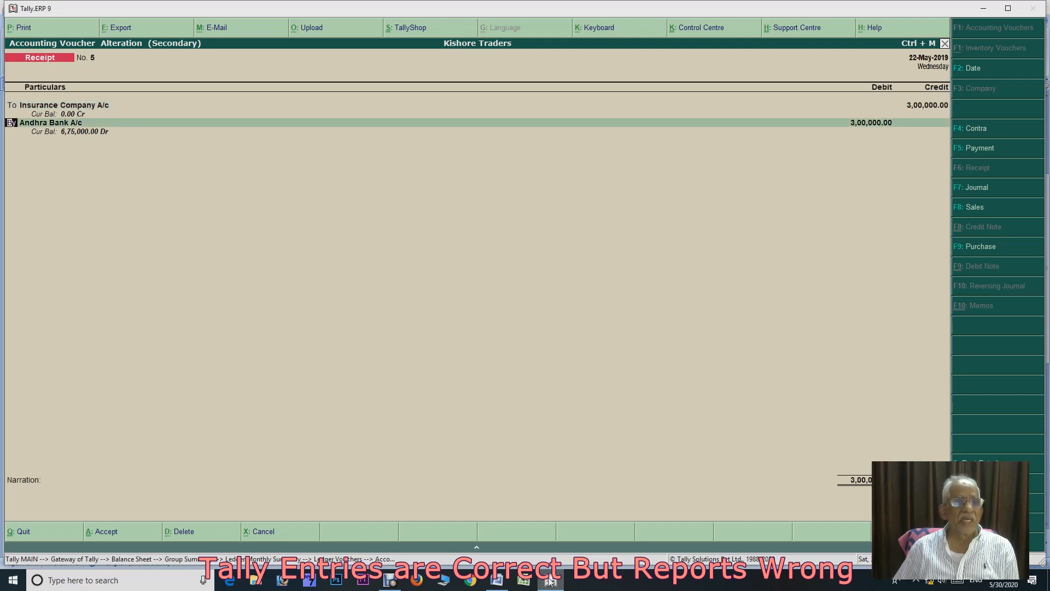
{"action": "key", "text": "Return"}
{"action": "key", "text": "Return"}
{"action": "type", "text": "250000"}
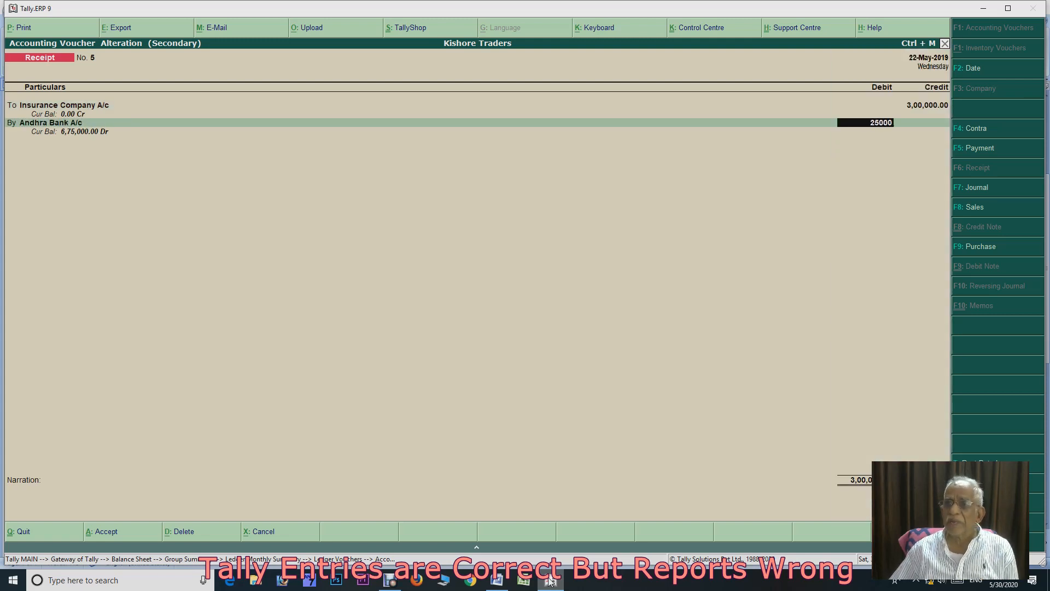
{"action": "key", "text": "Return"}
Debit the 50,000 difference to Damages A/c and accept the receipt voucher
{"action": "key", "text": "Return"}
{"action": "key", "text": "Return"}
{"action": "key", "text": "Return"}
{"action": "key", "text": "Return"}
{"action": "key", "text": "Return"}
{"action": "key", "text": "Return"}
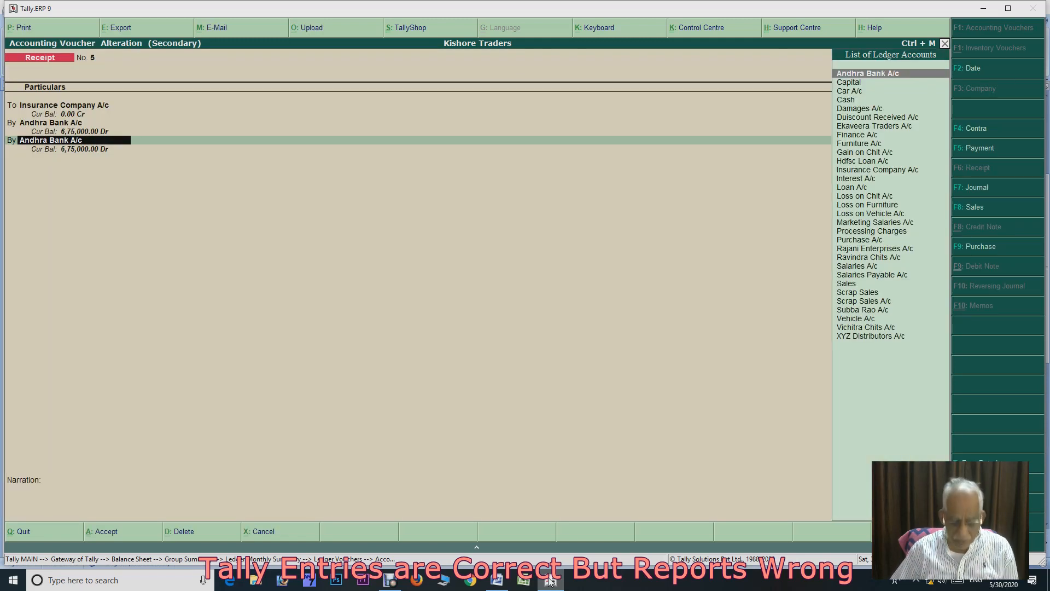
{"action": "type", "text": "dam"}
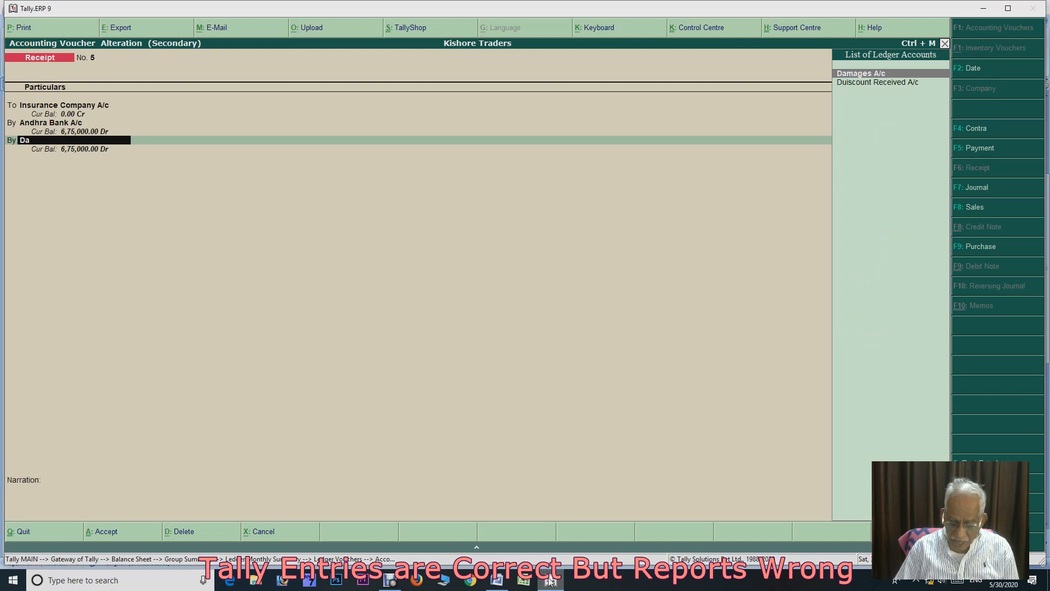
{"action": "key", "text": "Return"}
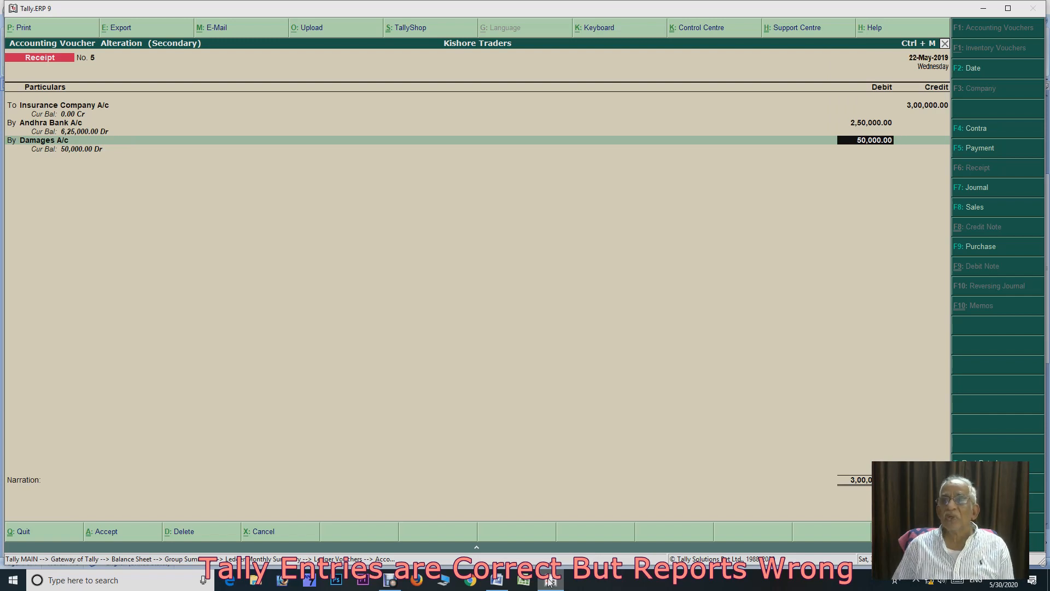
{"action": "key", "text": "ctrl+a"}
Return to the Balance Sheet and open the May payment voucher behind Loan A/c in Sundry Debtors
{"action": "key", "text": "Escape"}
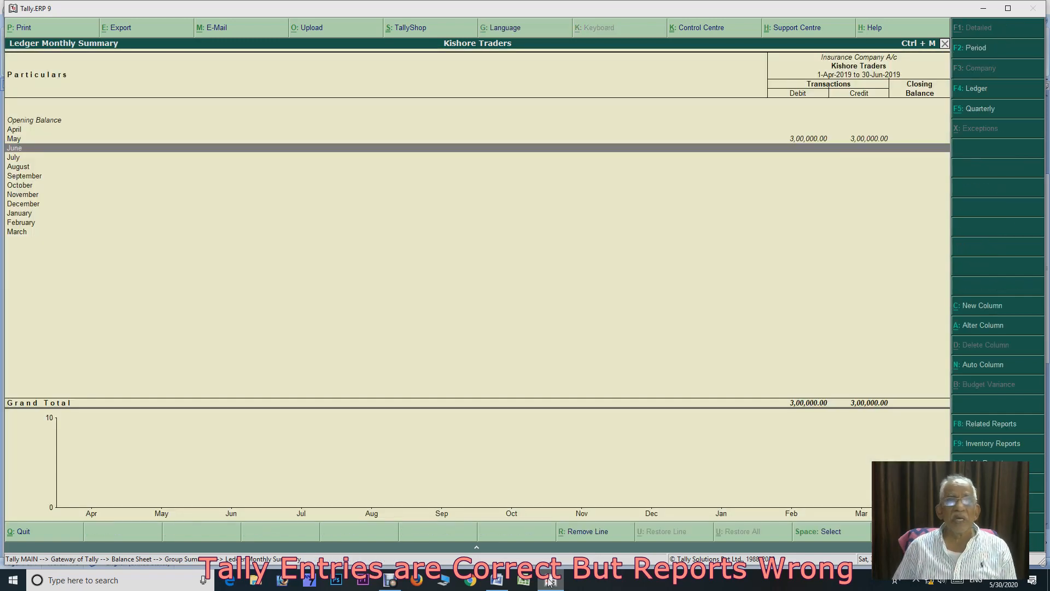
{"action": "key", "text": "Escape"}
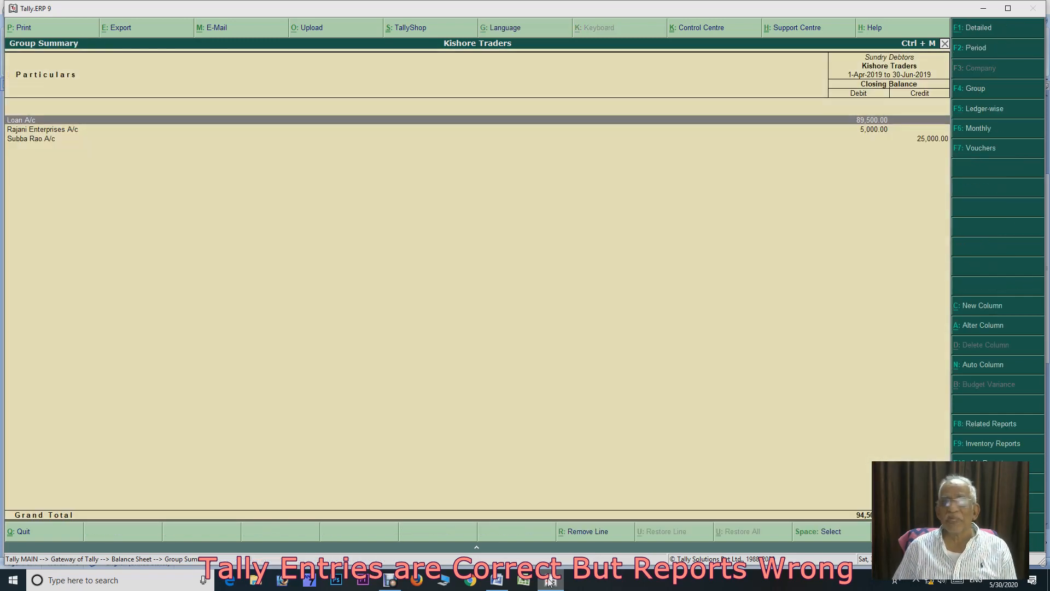
{"action": "key", "text": "Escape"}
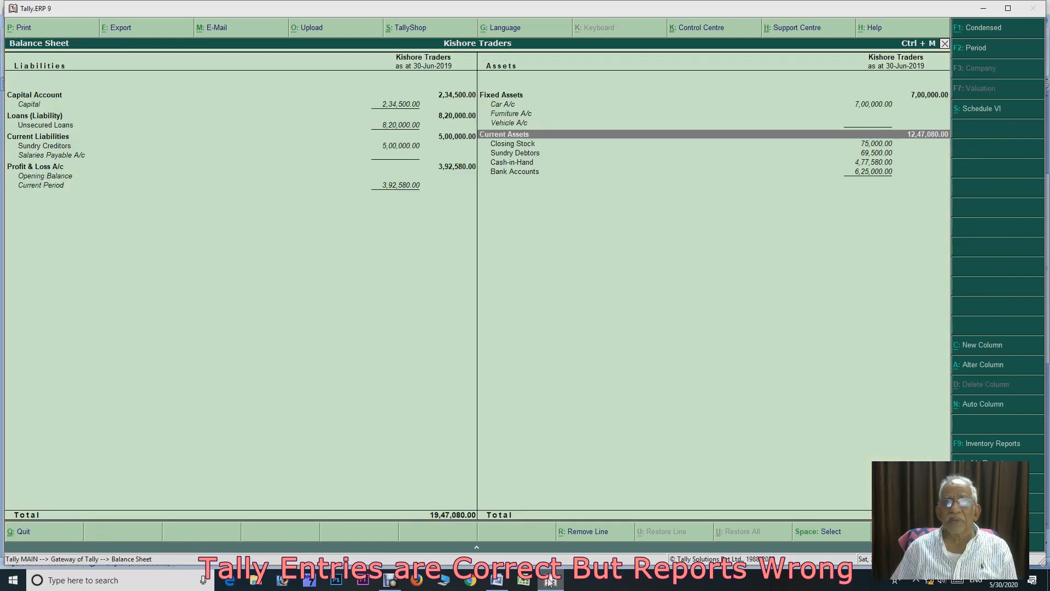
{"action": "key", "text": "Down"}
{"action": "key", "text": "Down"}
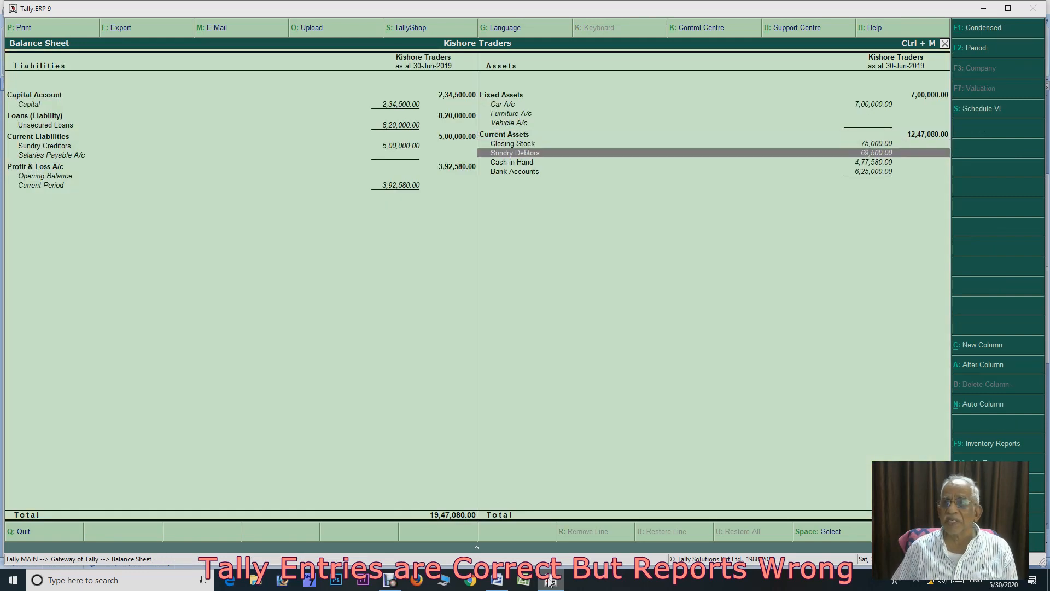
{"action": "key", "text": "Return"}
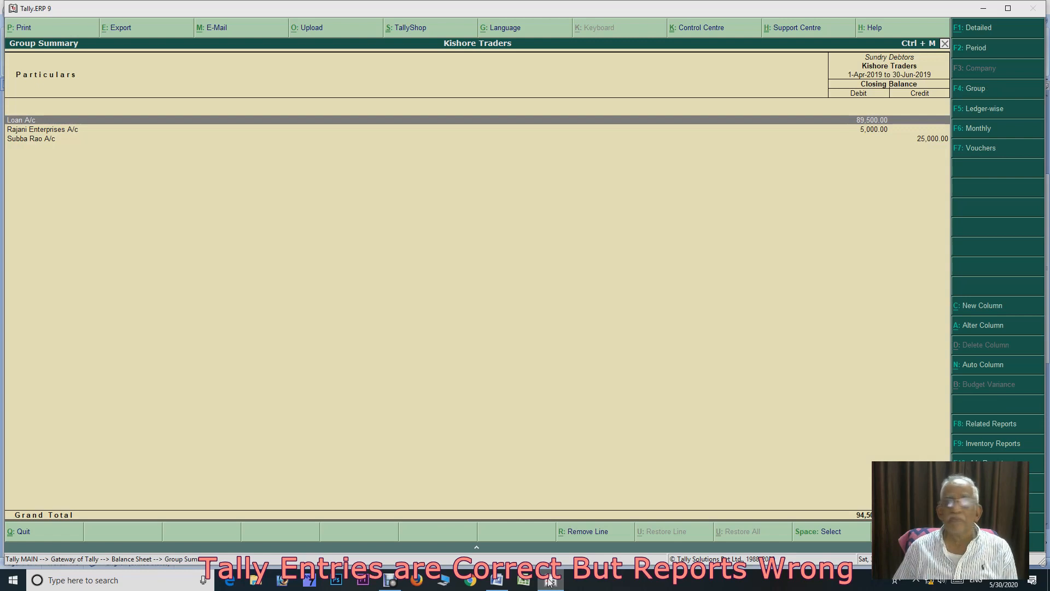
{"action": "key", "text": "Return"}
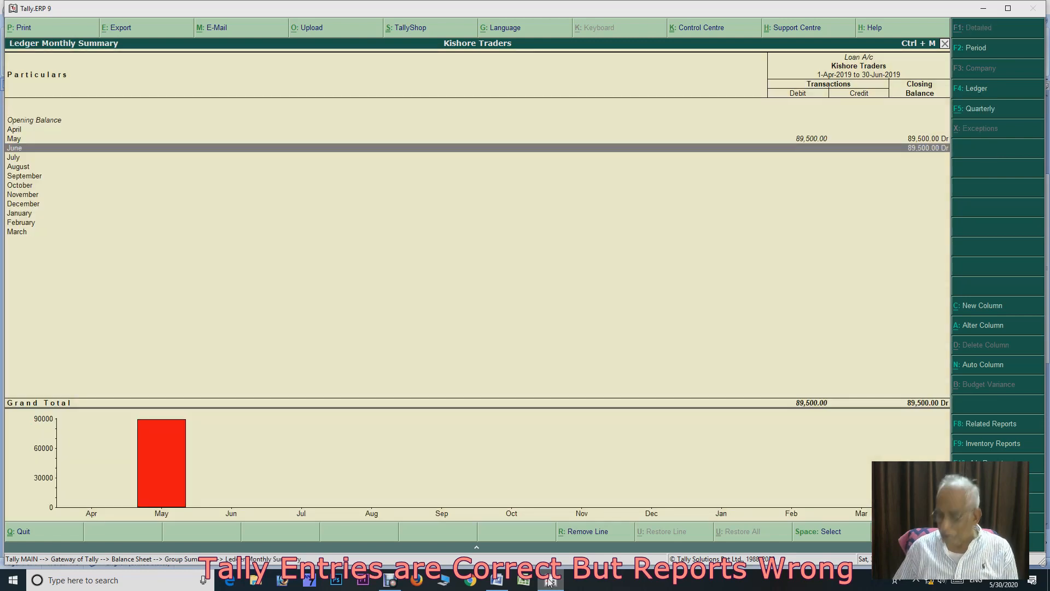
{"action": "key", "text": "Up"}
{"action": "key", "text": "Return"}
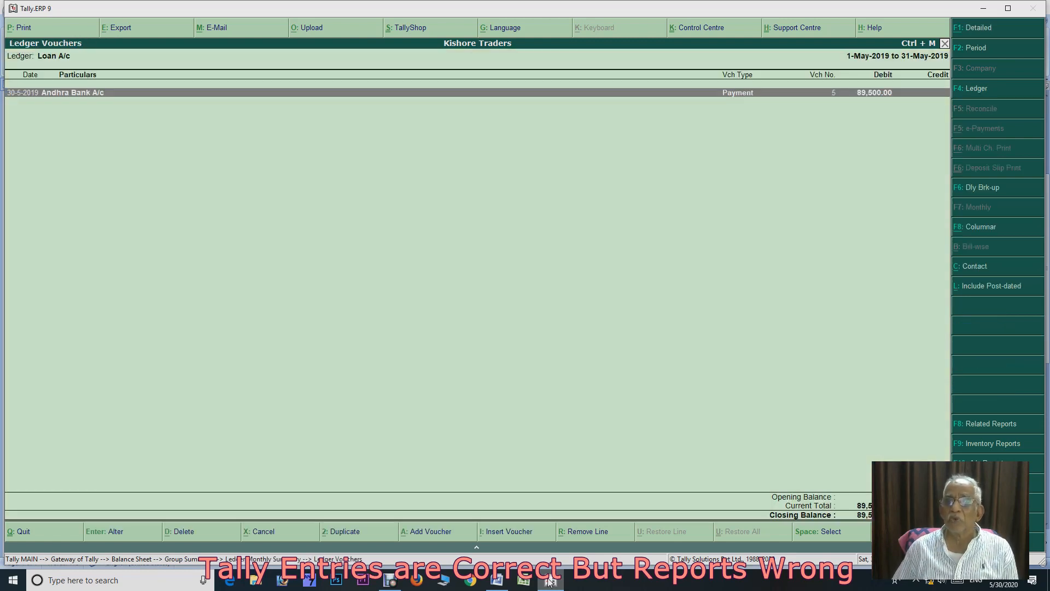
{"action": "key", "text": "Return"}
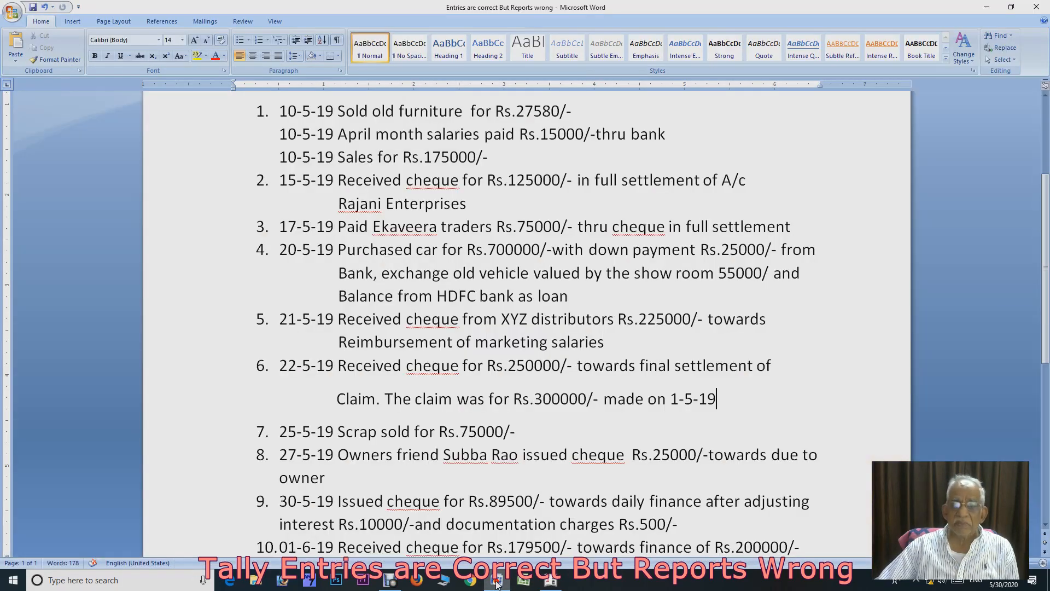
Check the 30-5-19 daily finance entry in the Word document, and set the Tally payment's Loan A/c debit to 1,00,000
{"action": "left_click", "coordinate": [496, 581]}
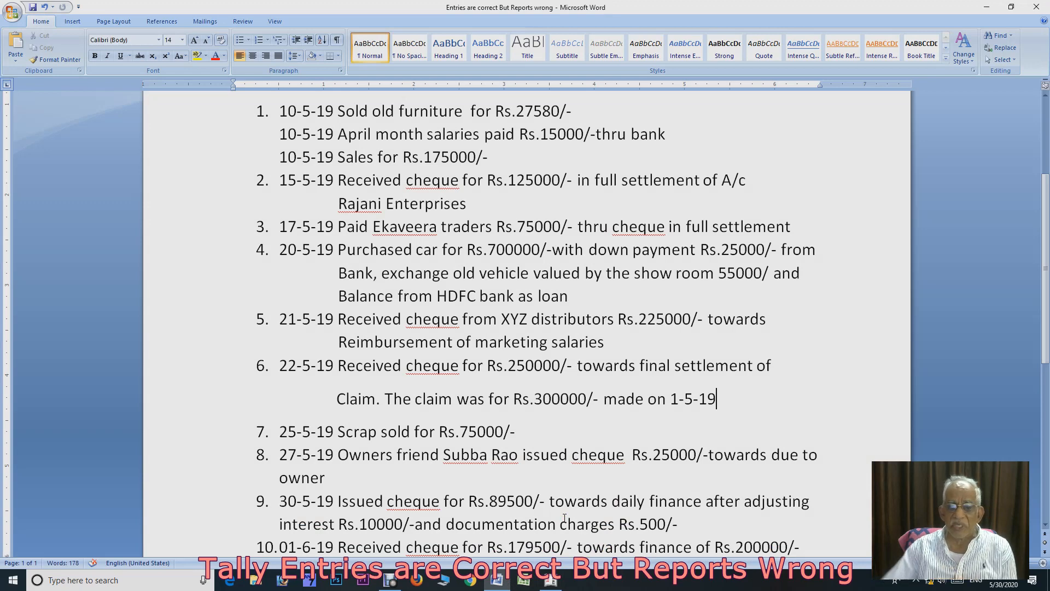
{"action": "scroll", "coordinate": [618, 460], "scroll_direction": "down", "scroll_amount": 1}
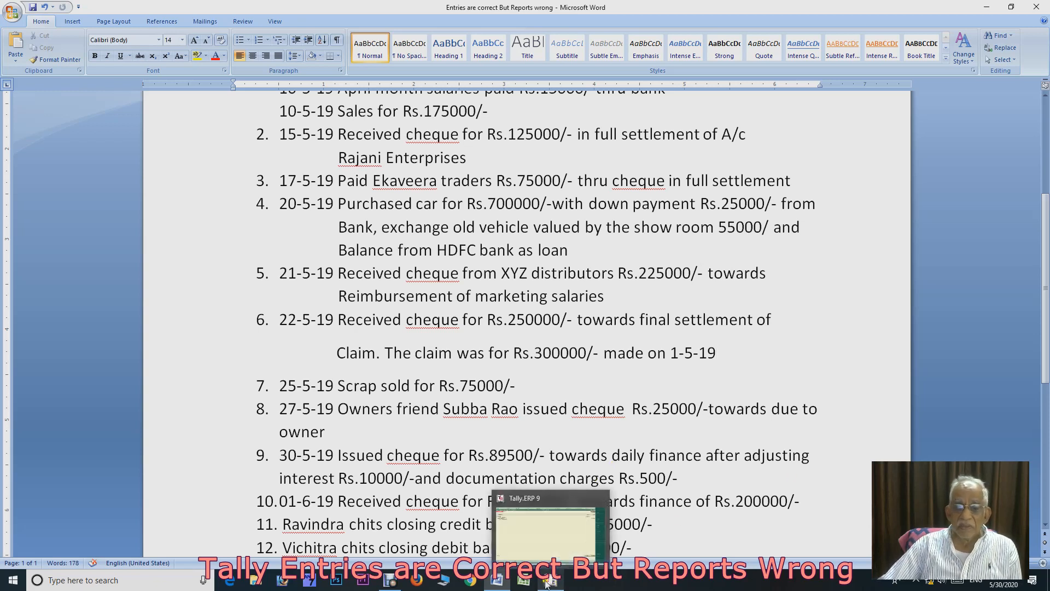
{"action": "left_click", "coordinate": [550, 584]}
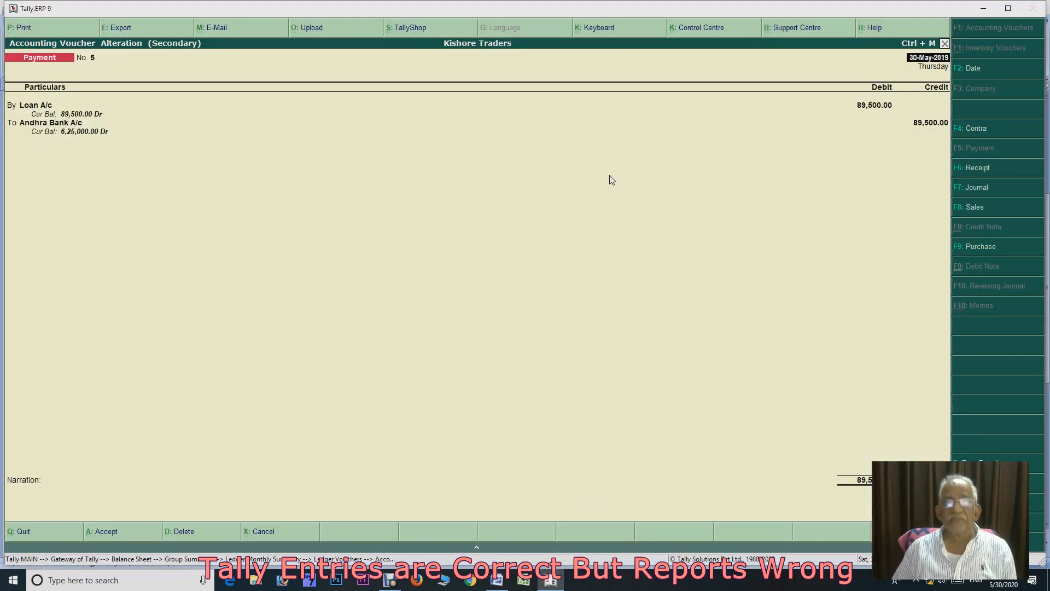
{"action": "key", "text": "Return"}
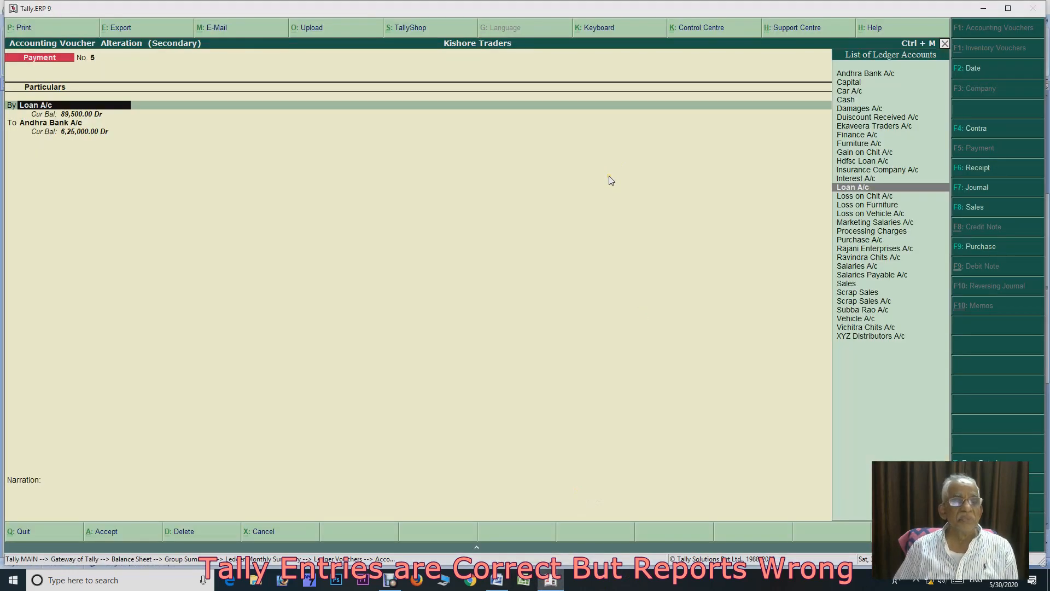
{"action": "key", "text": "Return"}
{"action": "type", "text": "1"}
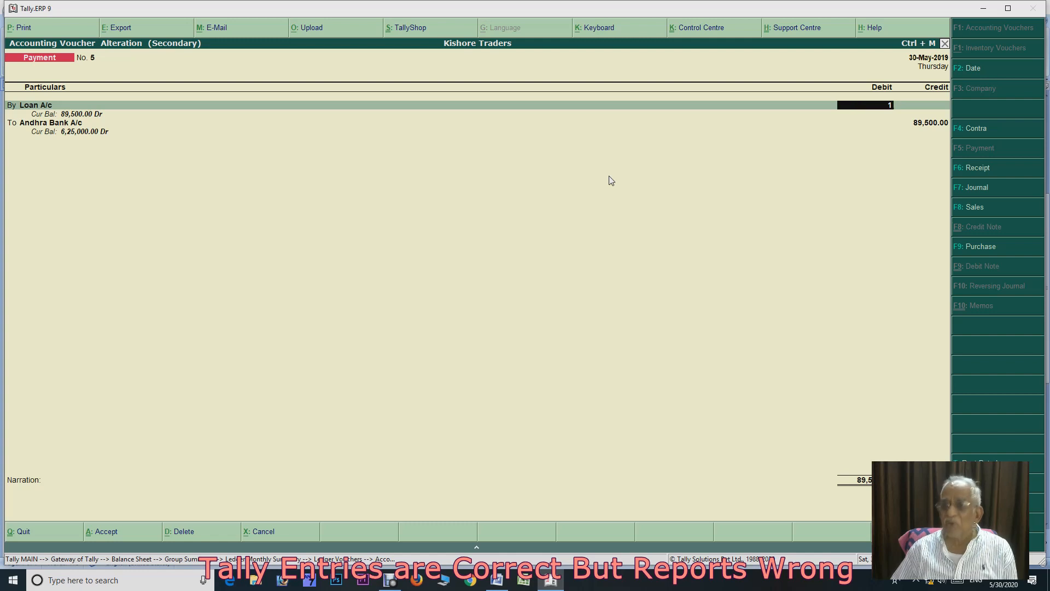
{"action": "type", "text": ",00,000"}
{"action": "key", "text": "Return"}
Set the payment's Andhra Bank A/c credit to 89,500 and start another credit line below it
{"action": "key", "text": "Return"}
{"action": "key", "text": "Return"}
{"action": "type", "text": "8900"}
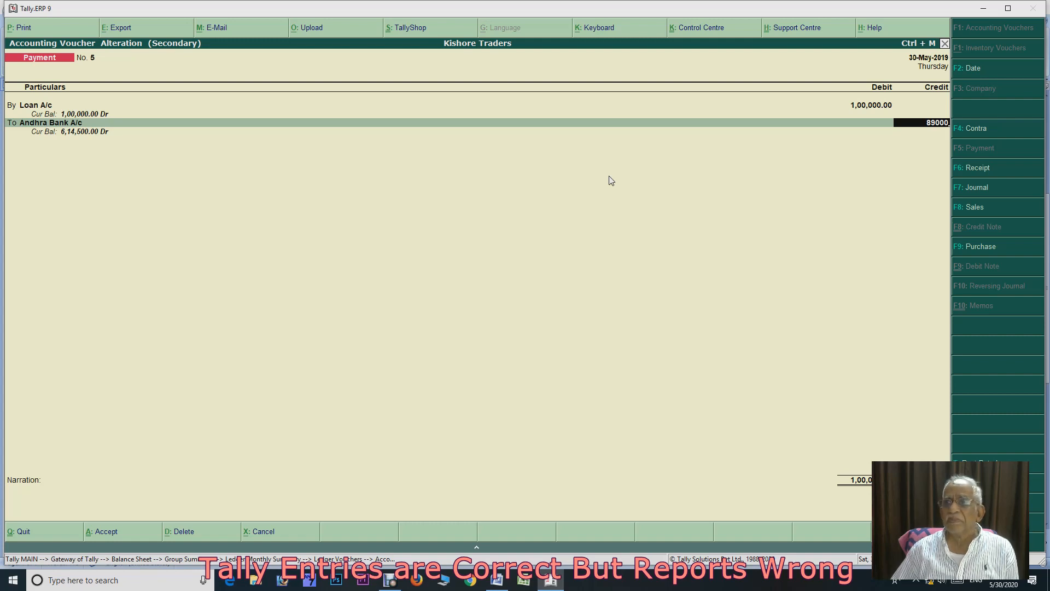
{"action": "key", "text": "BackSpace"}
{"action": "key", "text": "BackSpace"}
{"action": "key", "text": "BackSpace"}
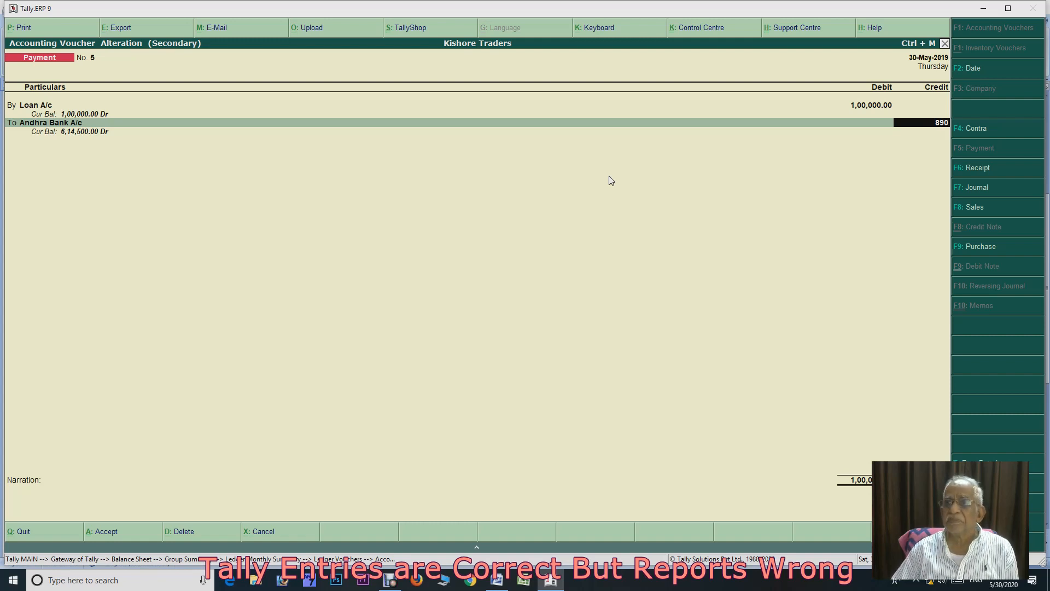
{"action": "type", "text": "500"}
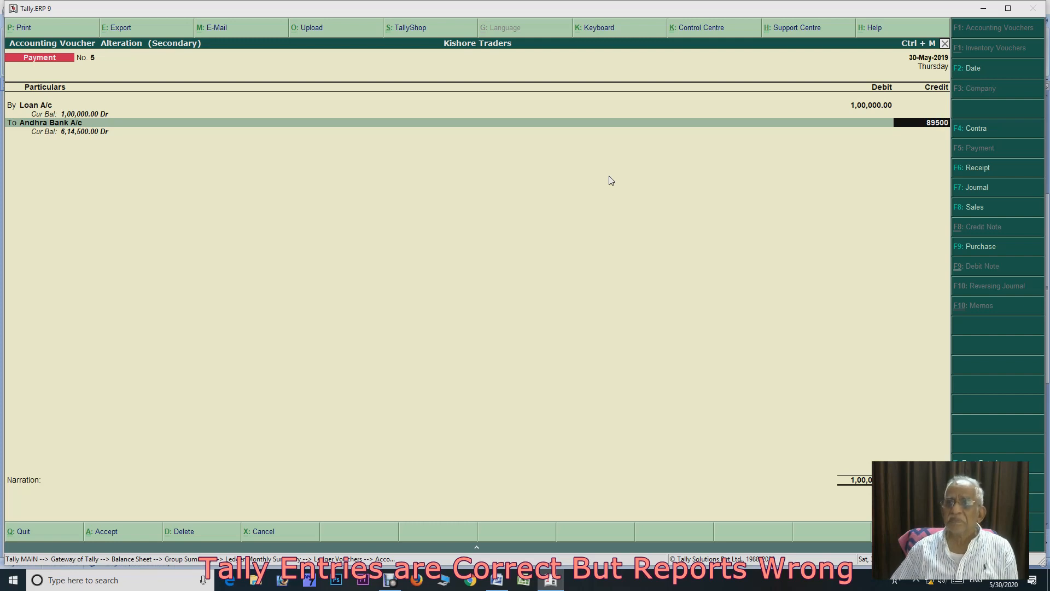
{"action": "key", "text": "Return"}
{"action": "key", "text": "Return"}
{"action": "key", "text": "Return"}
{"action": "key", "text": "Return"}
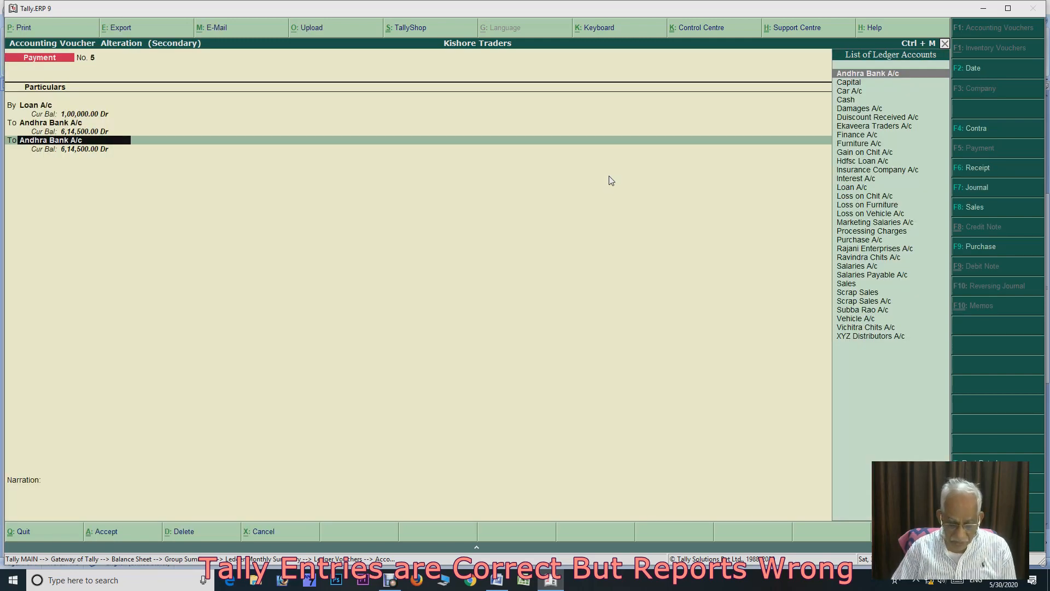
Create an Interest Received A/c ledger under Indirect Incomes for the payment's second credit line
{"action": "key", "text": "alt+c"}
{"action": "type", "text": "Interest Received a/c"}
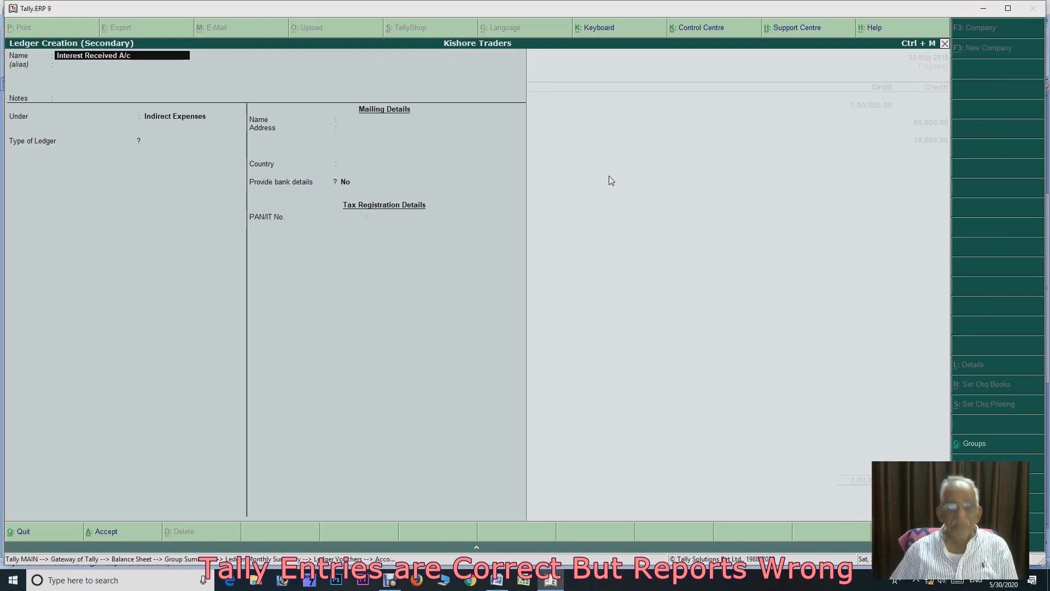
{"action": "key", "text": "Return"}
{"action": "type", "text": "Ind"}
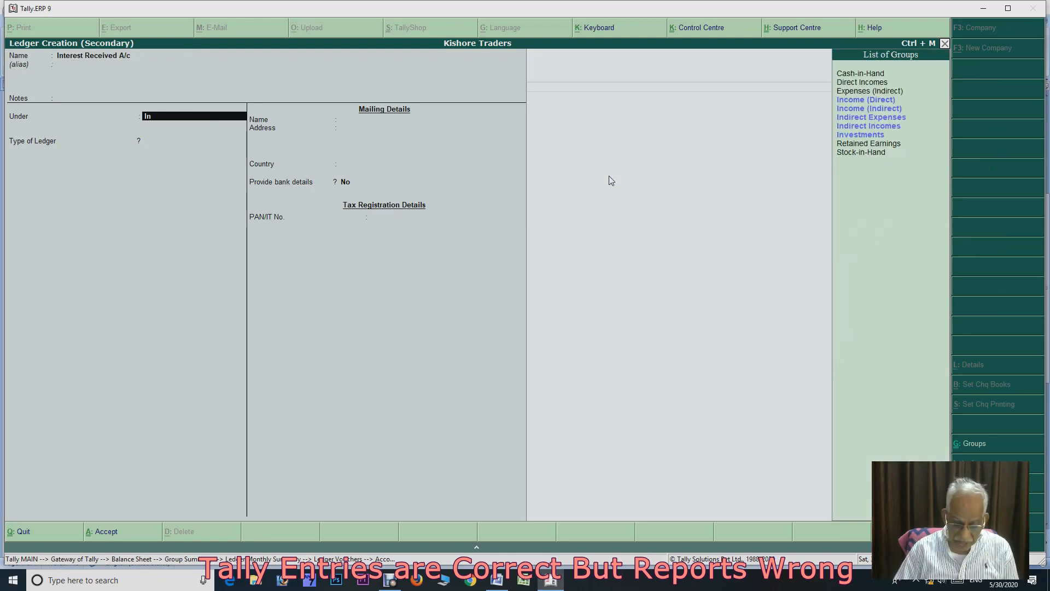
{"action": "key", "text": "Down"}
{"action": "key", "text": "Down"}
{"action": "key", "text": "Return"}
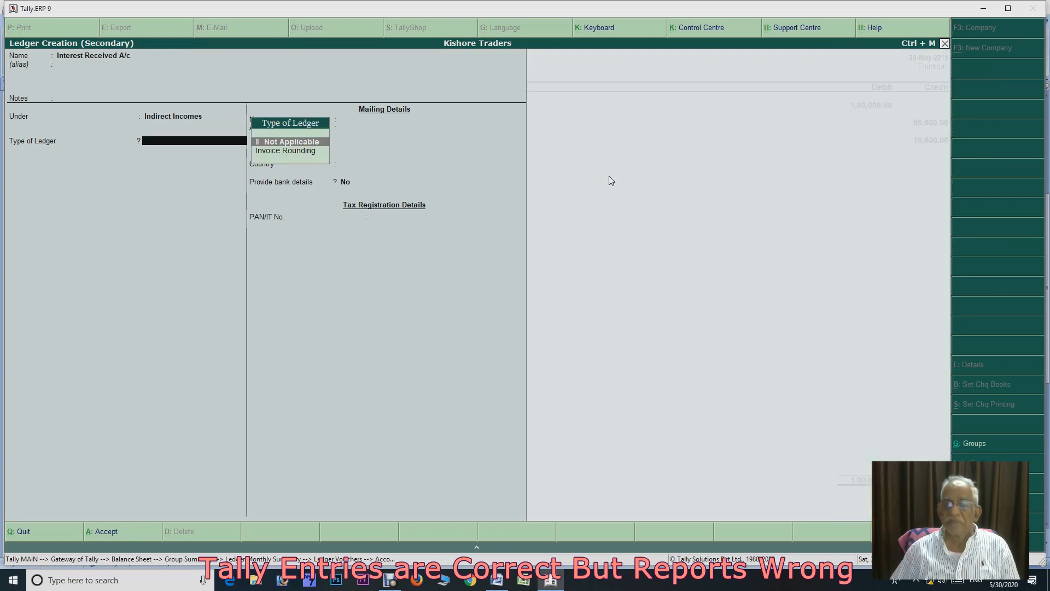
{"action": "key", "text": "ctrl+a"}
Credit 10,000 to Interest Received A/c and 500 to Processing Charges, and accept the payment voucher
{"action": "type", "text": "10000"}
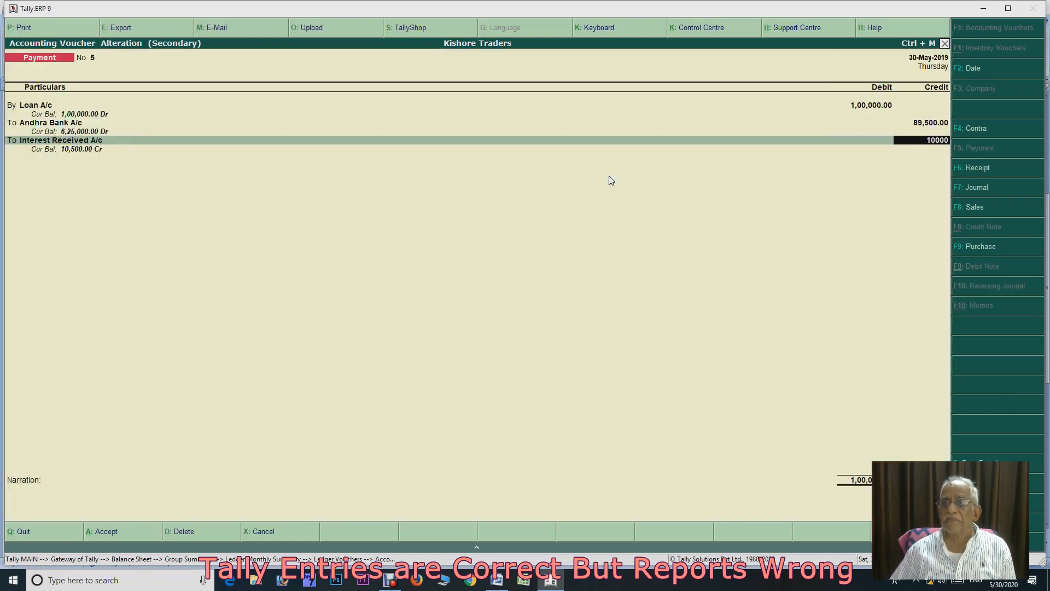
{"action": "key", "text": "Return"}
{"action": "key", "text": "Return"}
{"action": "type", "text": "P"}
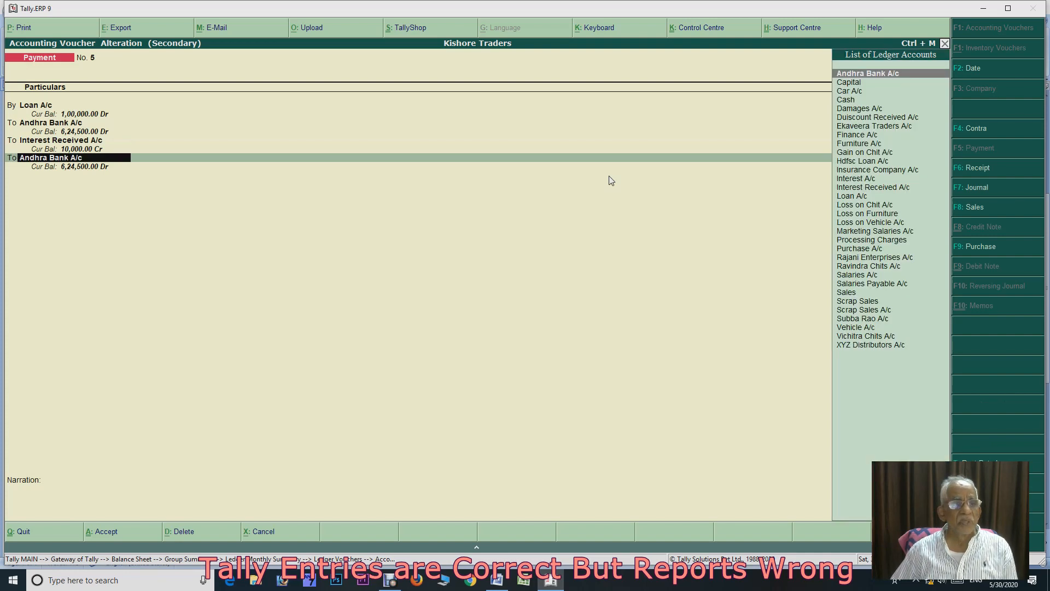
{"action": "type", "text": "roce"}
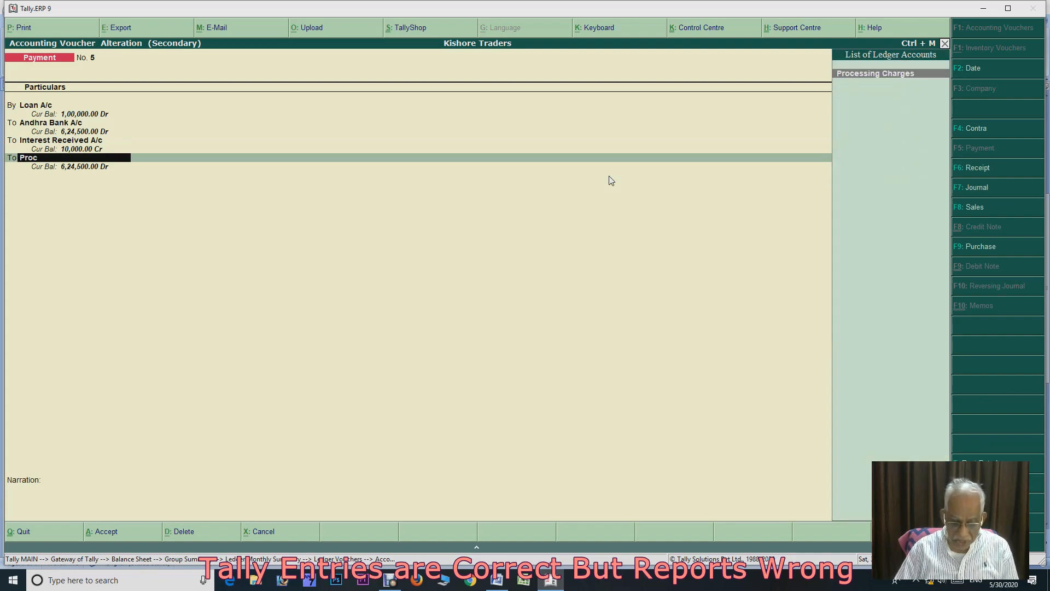
{"action": "key", "text": "Return"}
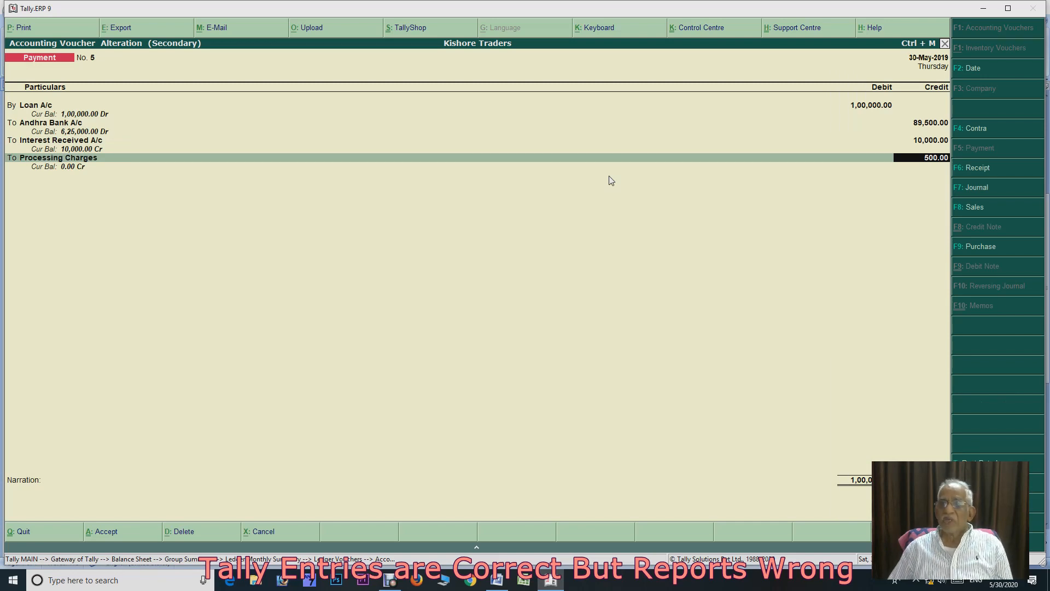
{"action": "key", "text": "ctrl+a"}
Return to the Balance Sheet and open the May receipt voucher behind Rajani Enterprises A/c in Sundry Debtors
{"action": "key", "text": "Escape"}
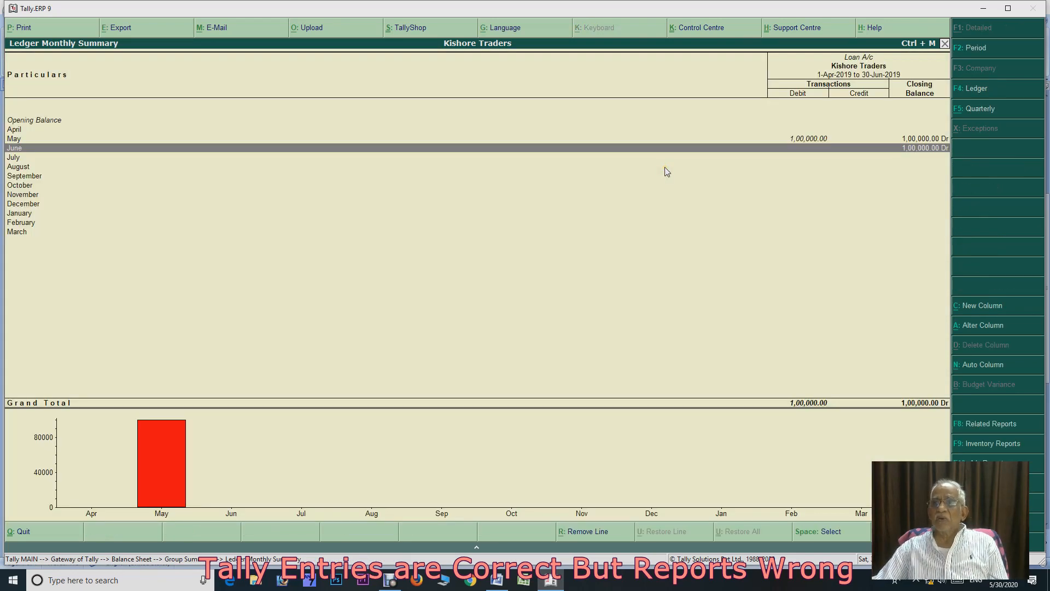
{"action": "key", "text": "Escape"}
{"action": "key", "text": "Escape"}
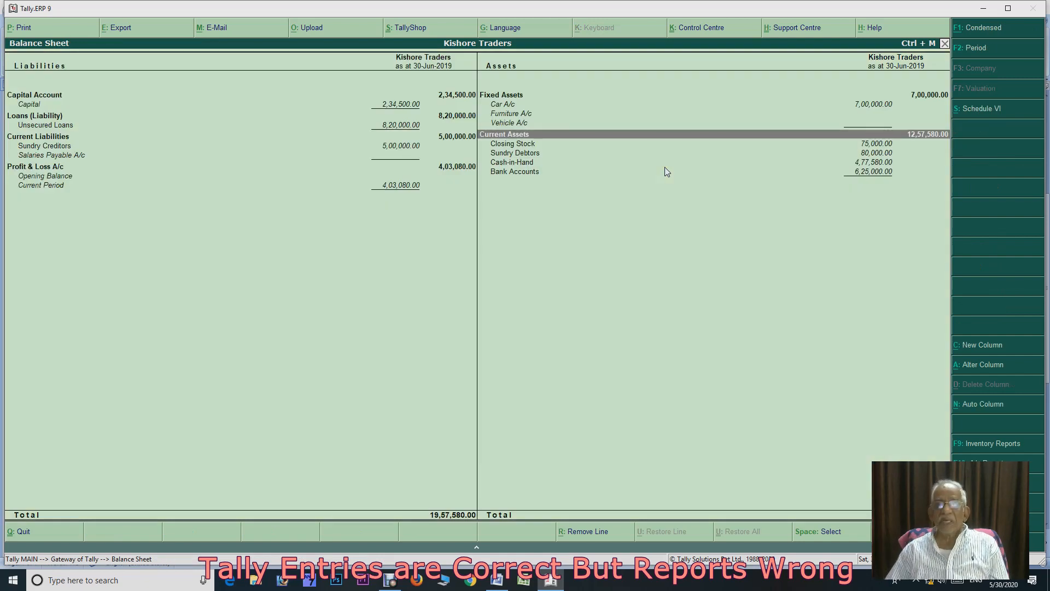
{"action": "key", "text": "Down"}
{"action": "key", "text": "Down"}
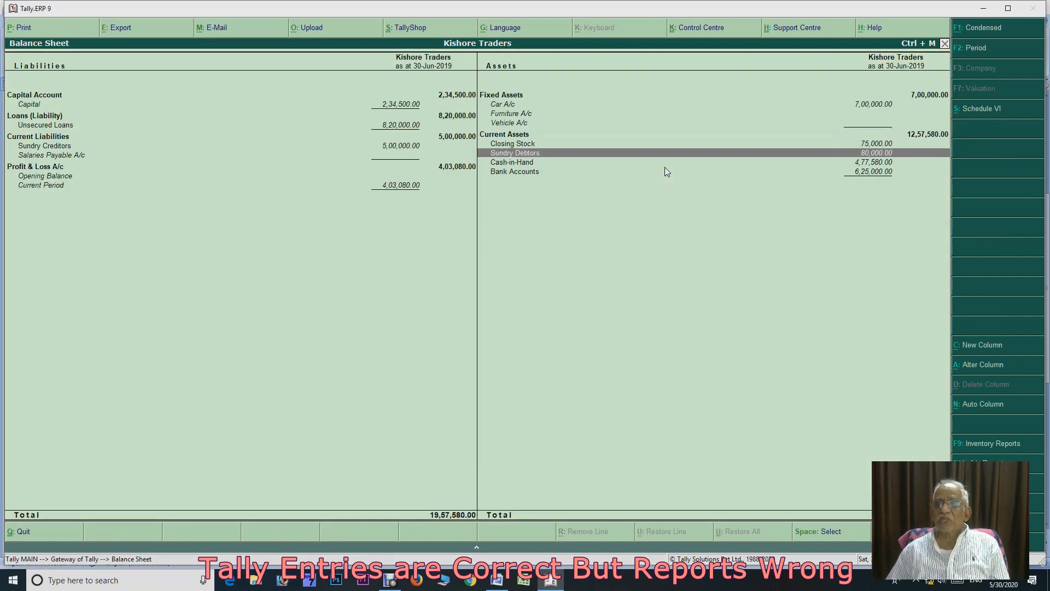
{"action": "key", "text": "Return"}
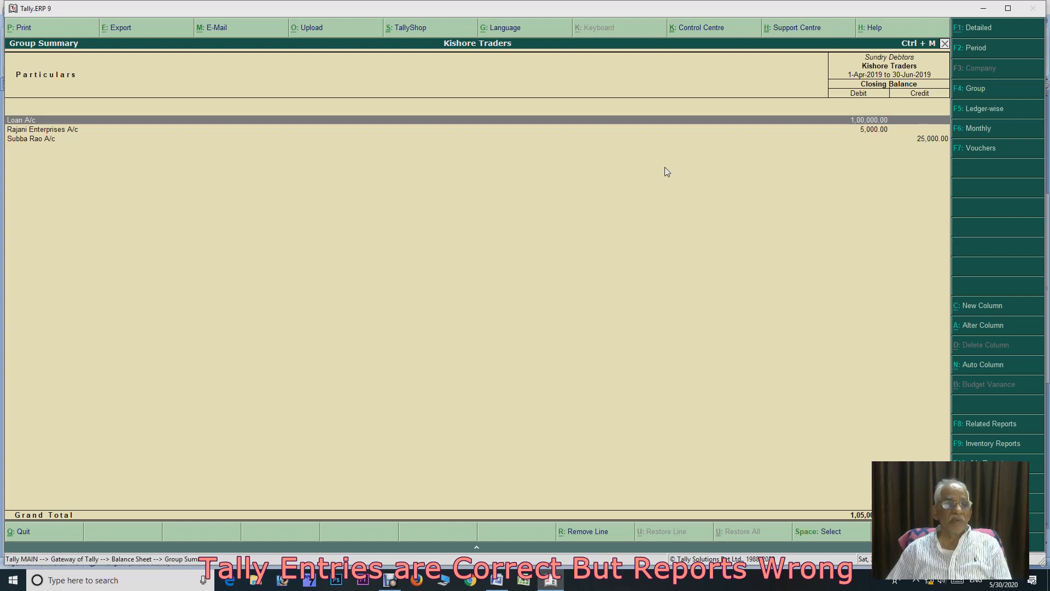
{"action": "key", "text": "Down"}
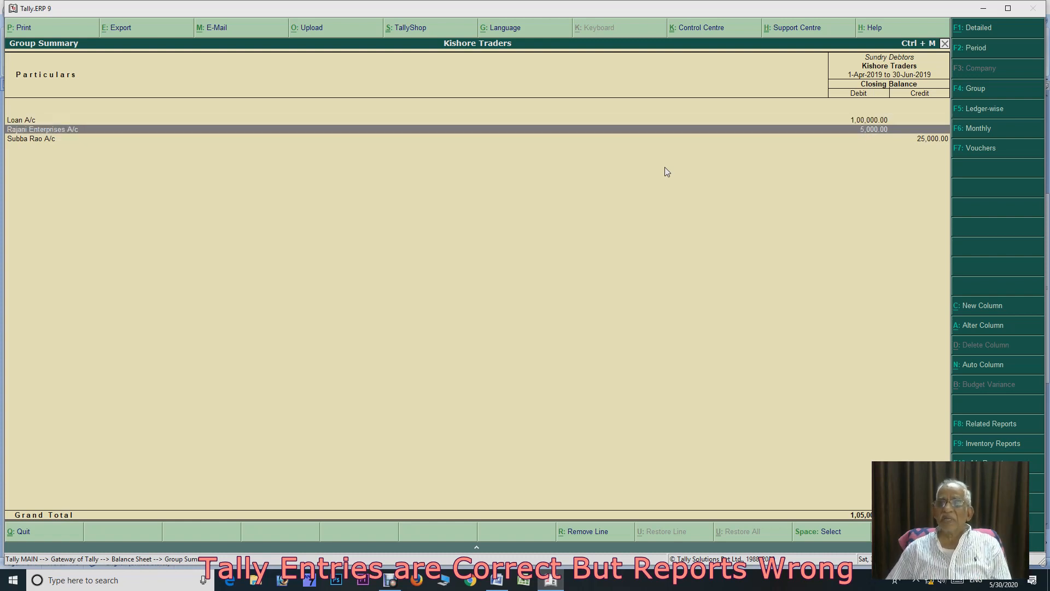
{"action": "key", "text": "Return"}
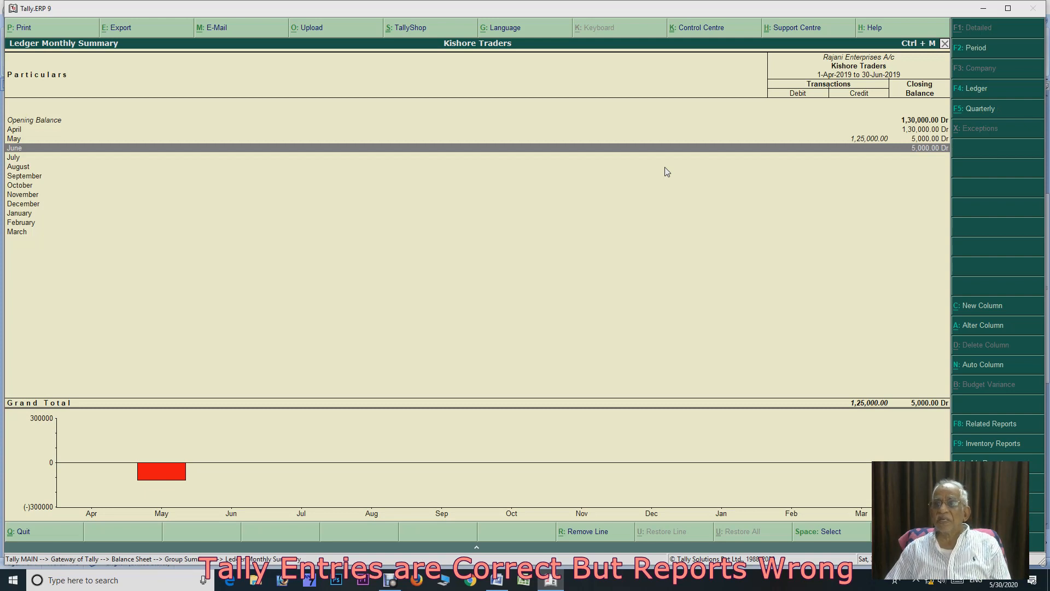
{"action": "key", "text": "Up"}
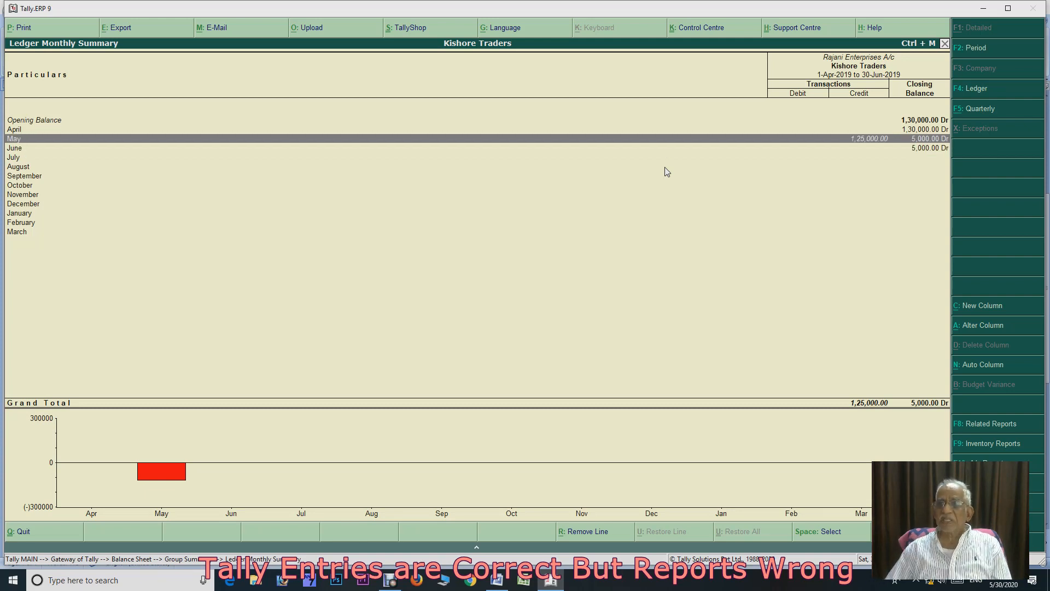
{"action": "key", "text": "Return"}
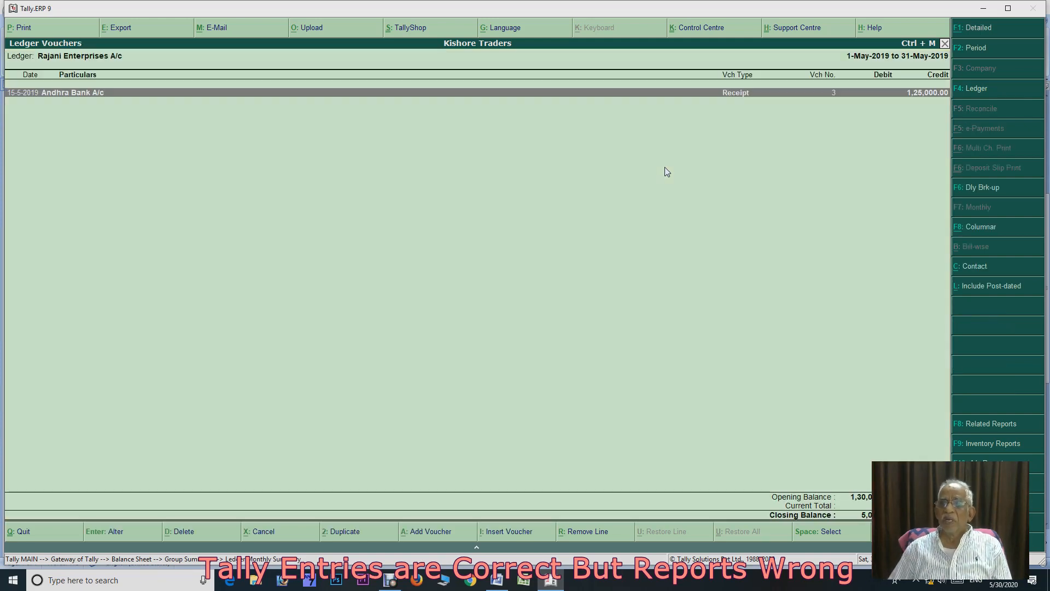
{"action": "key", "text": "Return"}
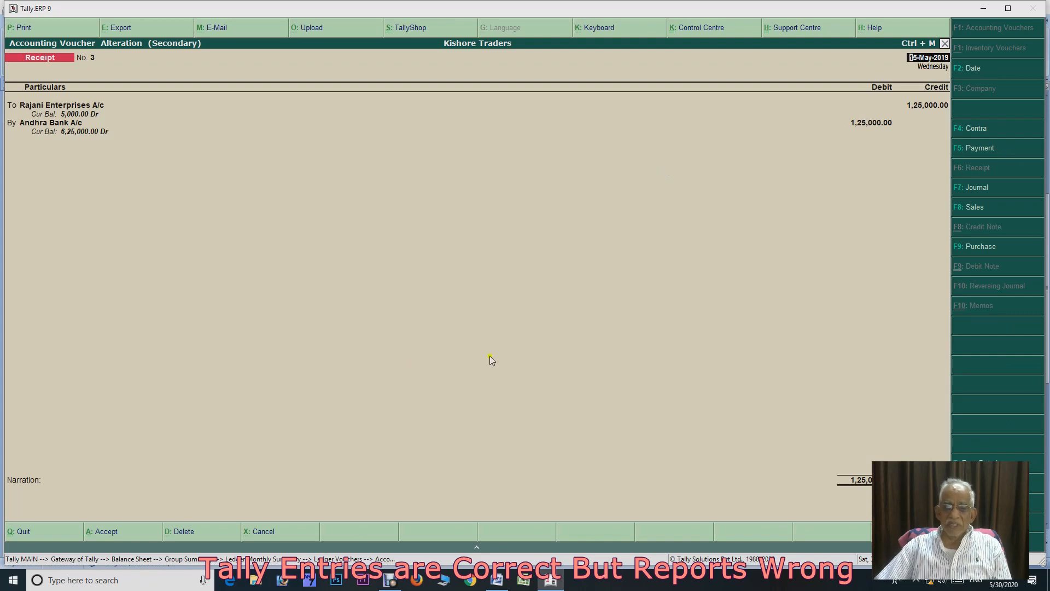
Check the 15-5-19 Rajani Enterprises settlement in the Word document, and set the Tally receipt's credit to Rajani Enterprises A/c to 1,30,000
{"action": "left_click", "coordinate": [497, 579]}
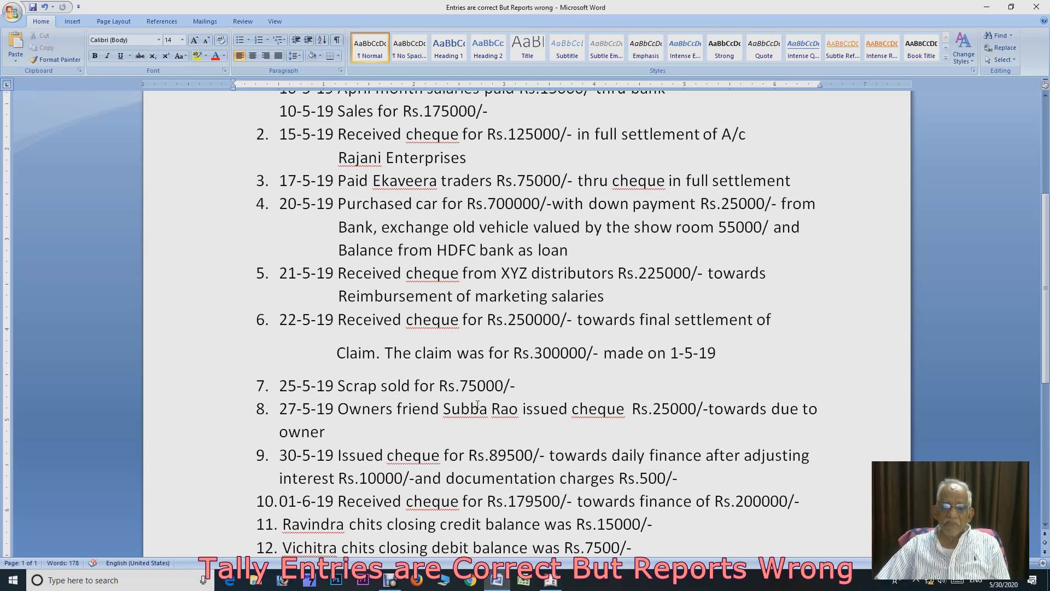
{"action": "left_click", "coordinate": [550, 580]}
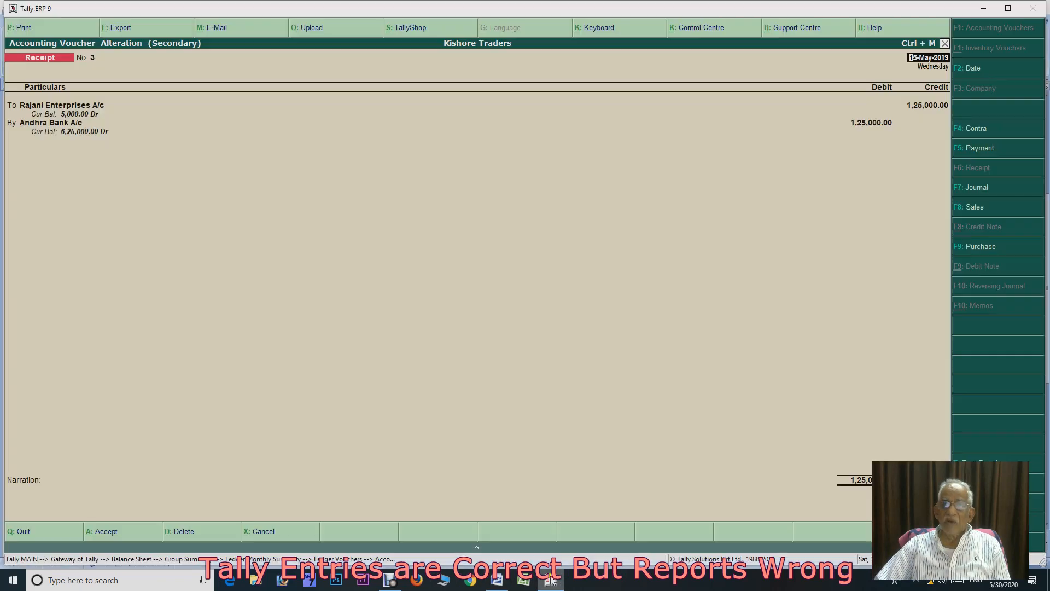
{"action": "key", "text": "Return"}
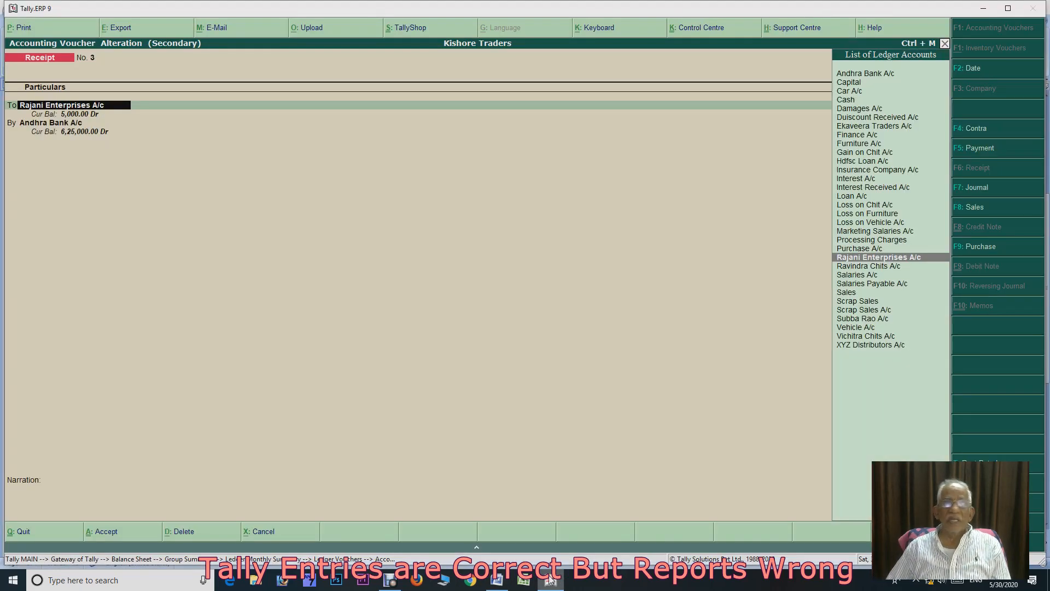
{"action": "key", "text": "Return"}
{"action": "type", "text": "130000"}
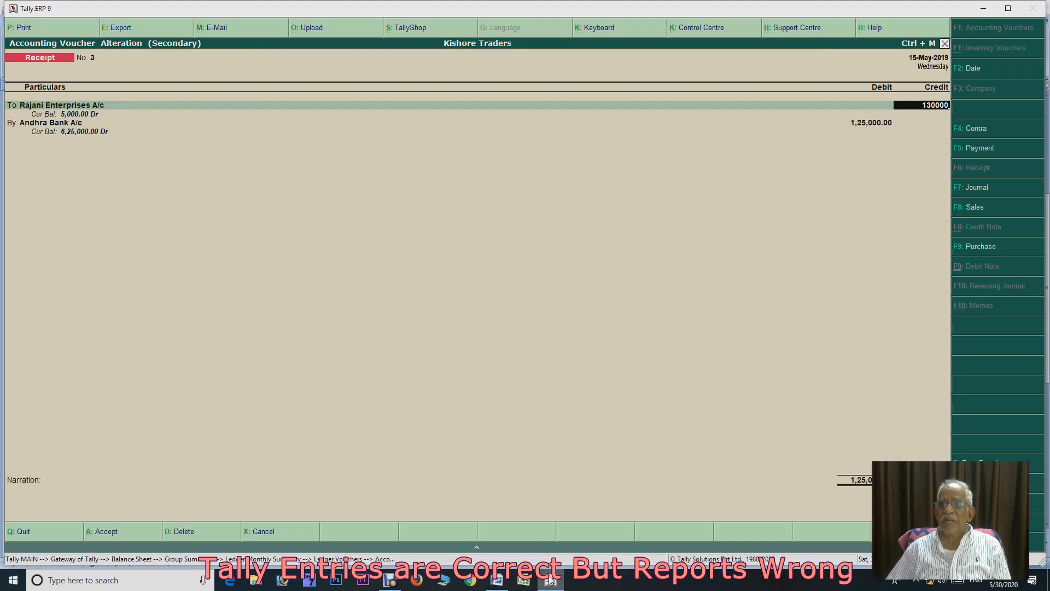
{"action": "key", "text": "Return"}
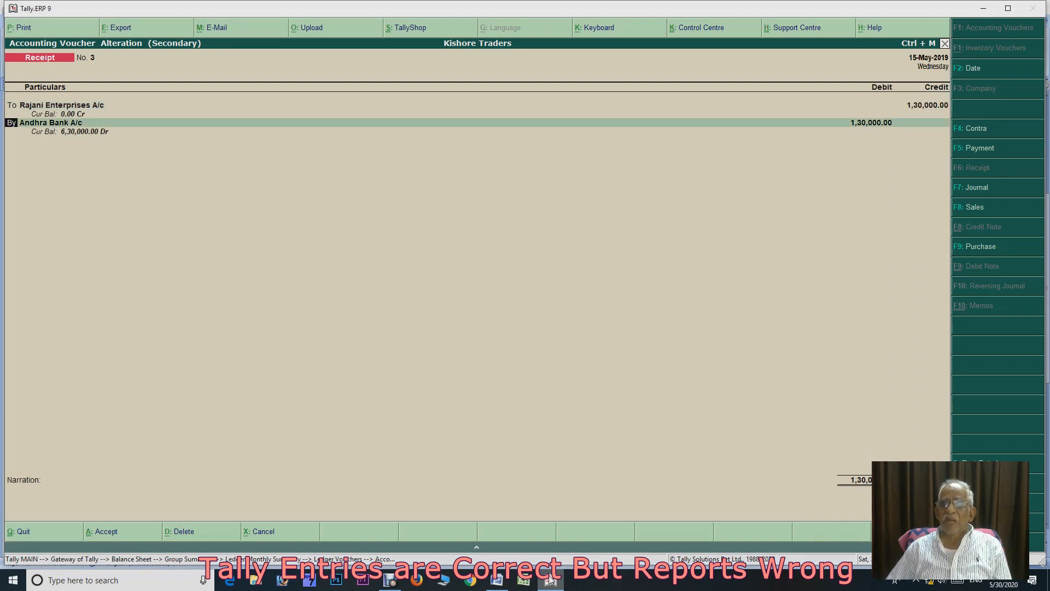
Set the receipt's Andhra Bank A/c debit to 1,25,000, keep its bank allocation details, and start another debit line below it
{"action": "key", "text": "Return"}
{"action": "key", "text": "Return"}
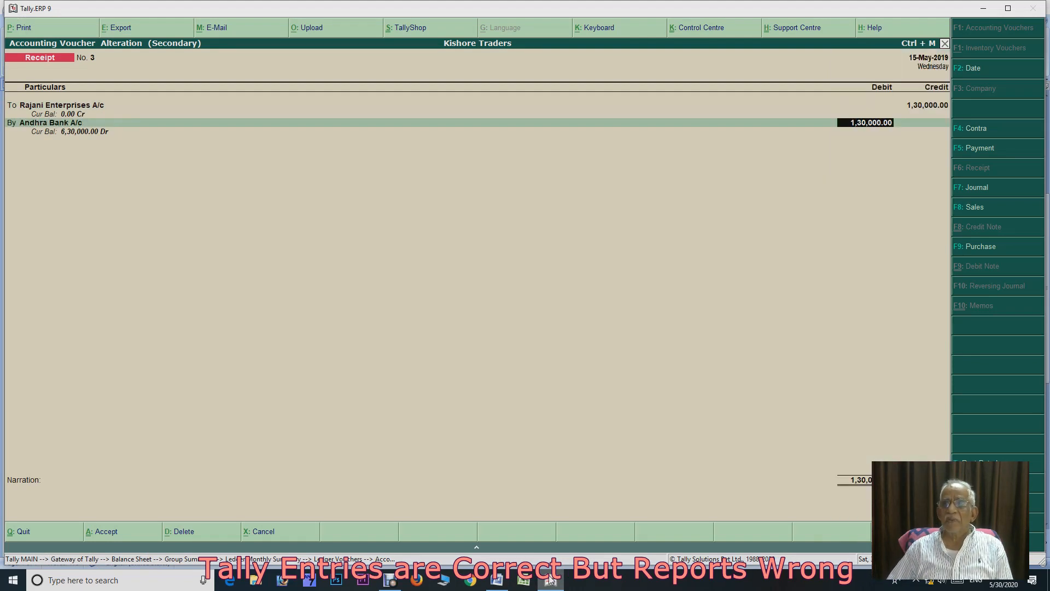
{"action": "type", "text": "1,25,0"}
{"action": "type", "text": "00"}
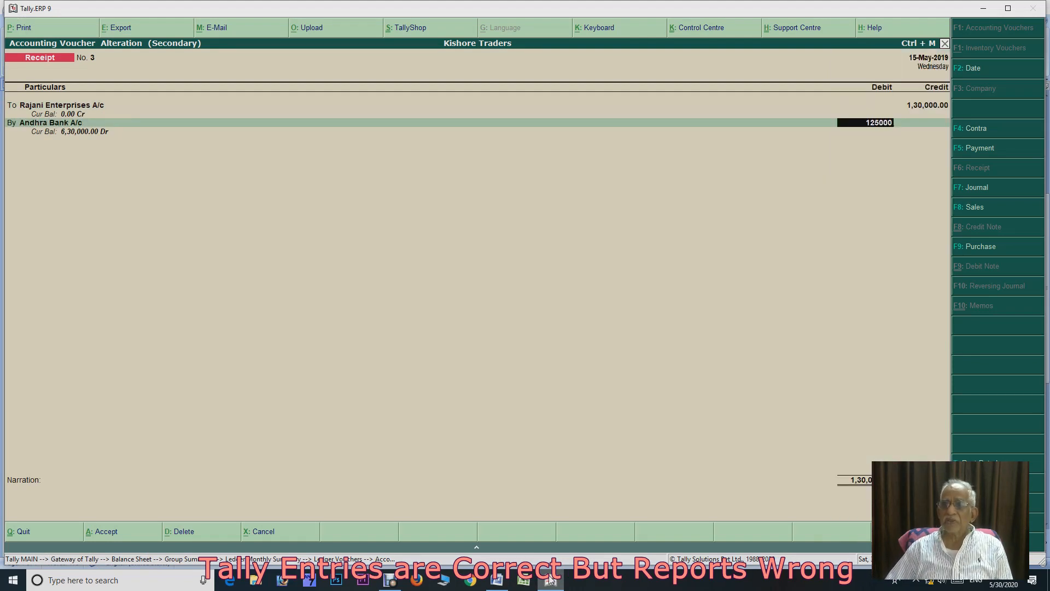
{"action": "key", "text": "Return"}
{"action": "key", "text": "Return"}
{"action": "key", "text": "Return"}
{"action": "key", "text": "Return"}
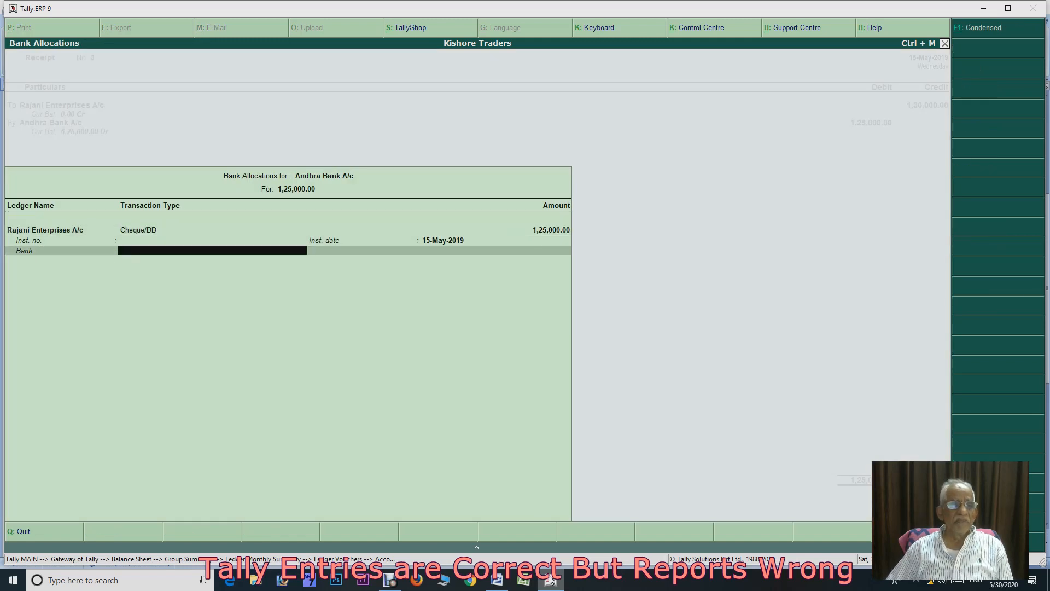
{"action": "key", "text": "Return"}
{"action": "key", "text": "Return"}
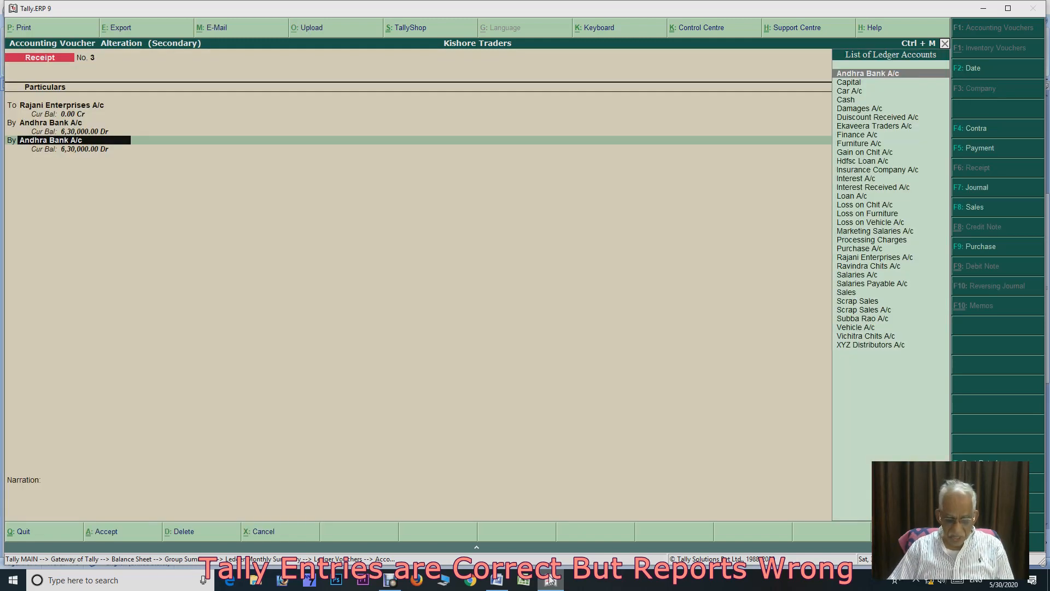
Create a Discount Allowed A/c ledger under Indirect Expenses, debit the remaining 5,000 to it, and accept the receipt voucher
{"action": "key", "text": "alt+c"}
{"action": "type", "text": "Discount Allow"}
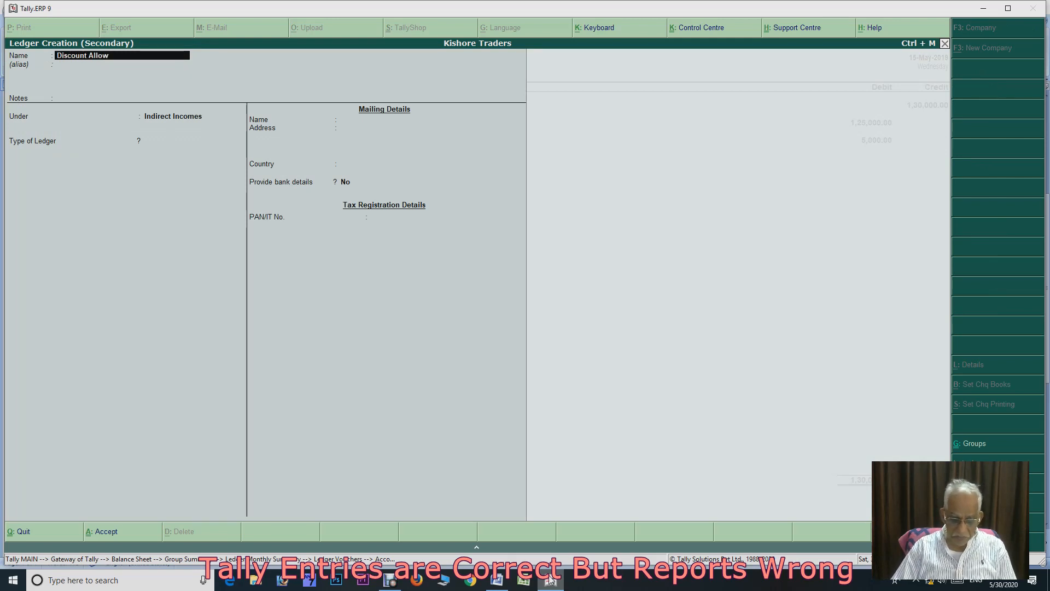
{"action": "type", "text": "ed a/c"}
{"action": "key", "text": "Return"}
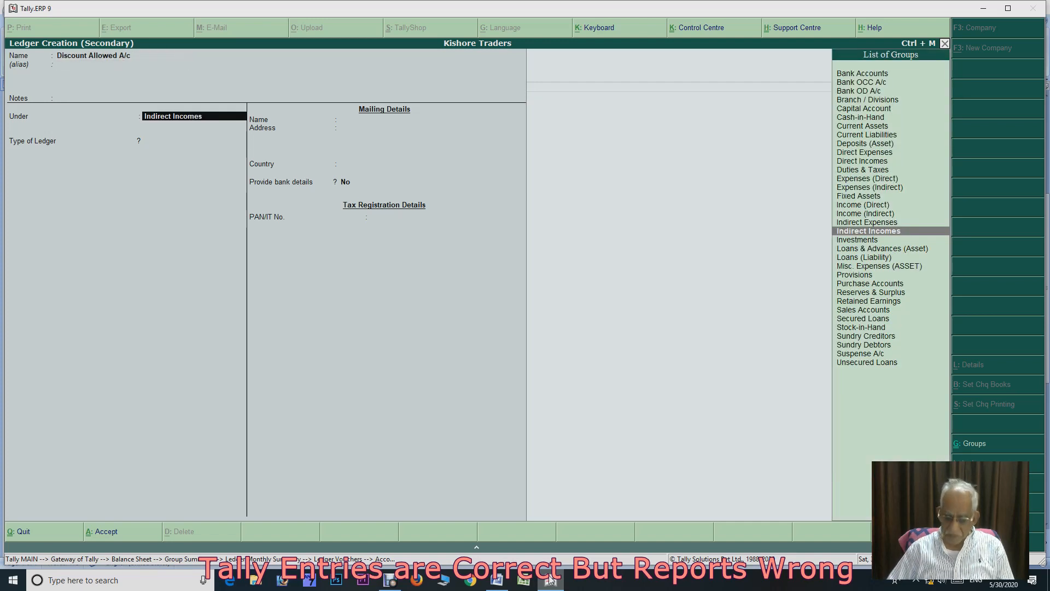
{"action": "type", "text": "Ind"}
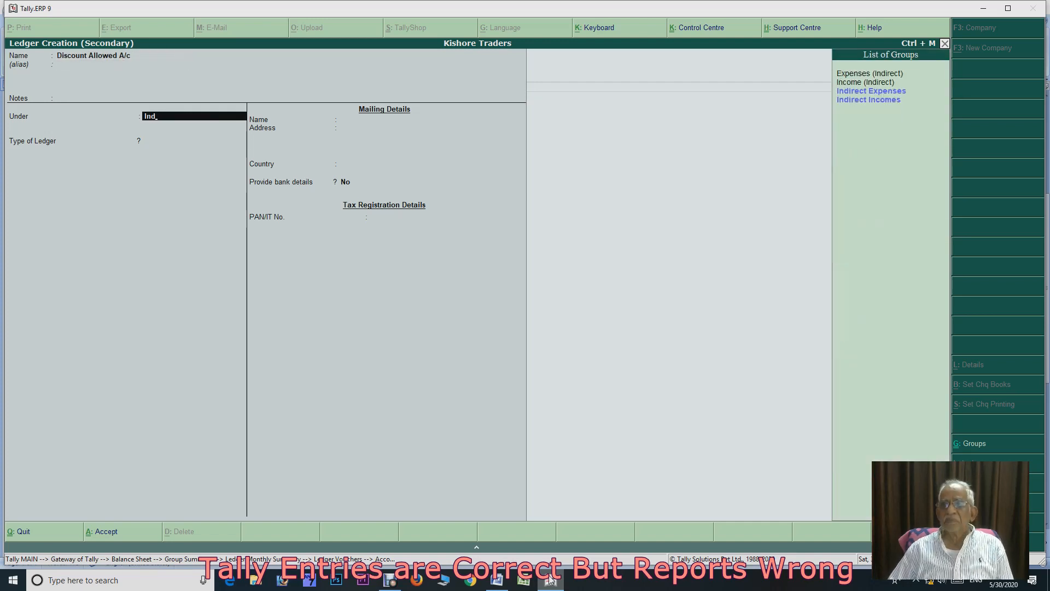
{"action": "key", "text": "Up"}
{"action": "key", "text": "Return"}
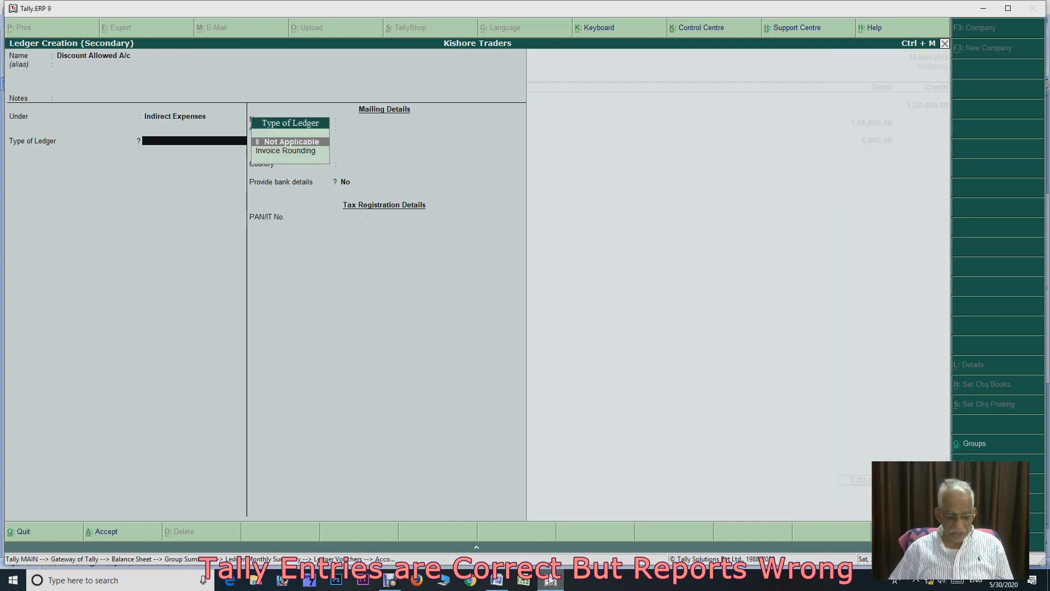
{"action": "key", "text": "ctrl+a"}
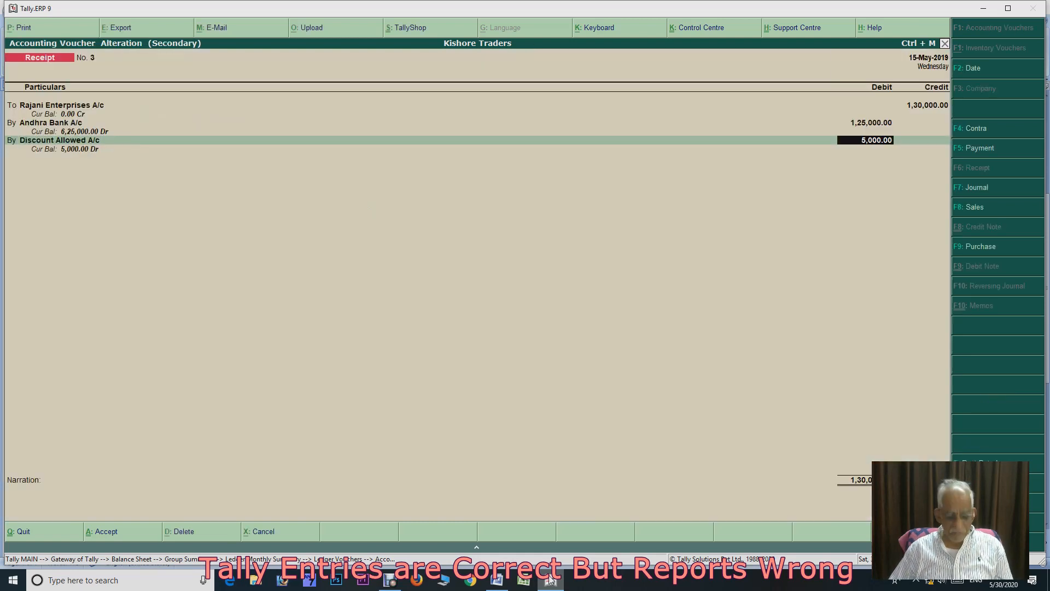
{"action": "key", "text": "ctrl+a"}
Return to the Balance Sheet and open the May receipt voucher behind the owner's friend's ledger in Sundry Debtors
{"action": "key", "text": "Escape"}
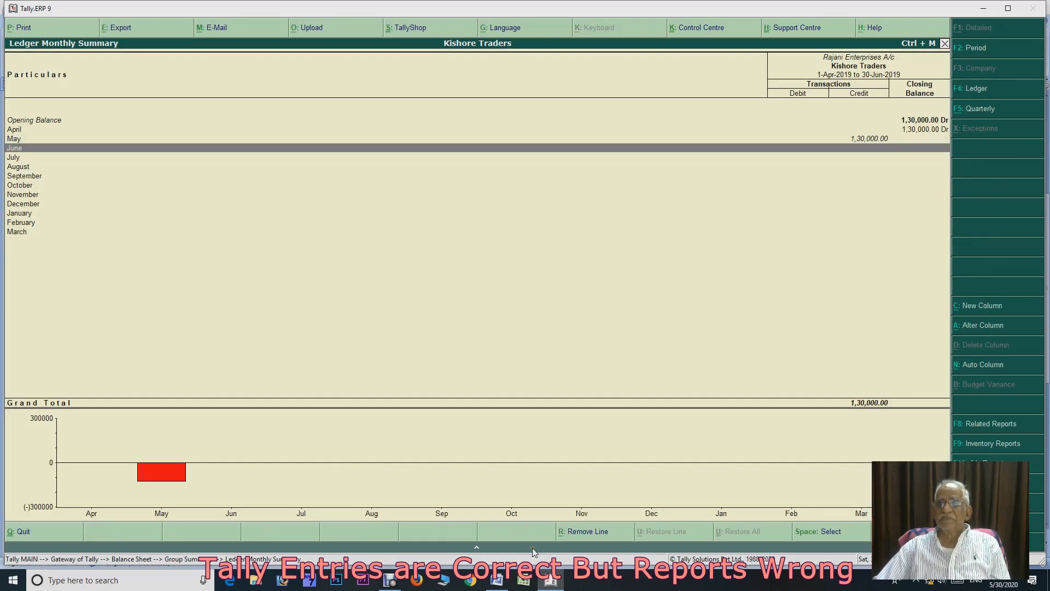
{"action": "key", "text": "Escape"}
{"action": "key", "text": "Escape"}
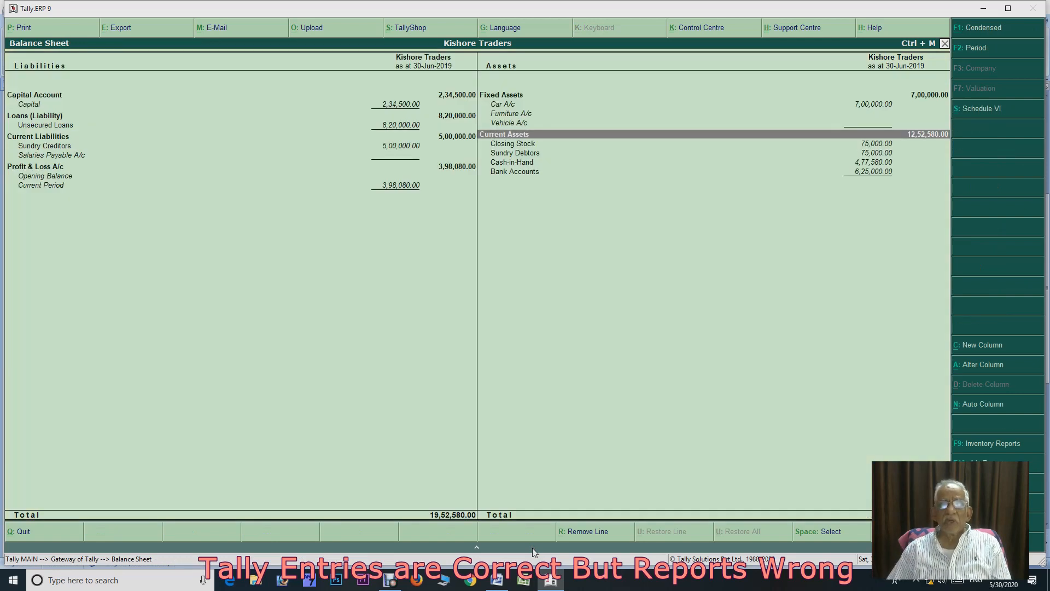
{"action": "key", "text": "Down"}
{"action": "key", "text": "Down"}
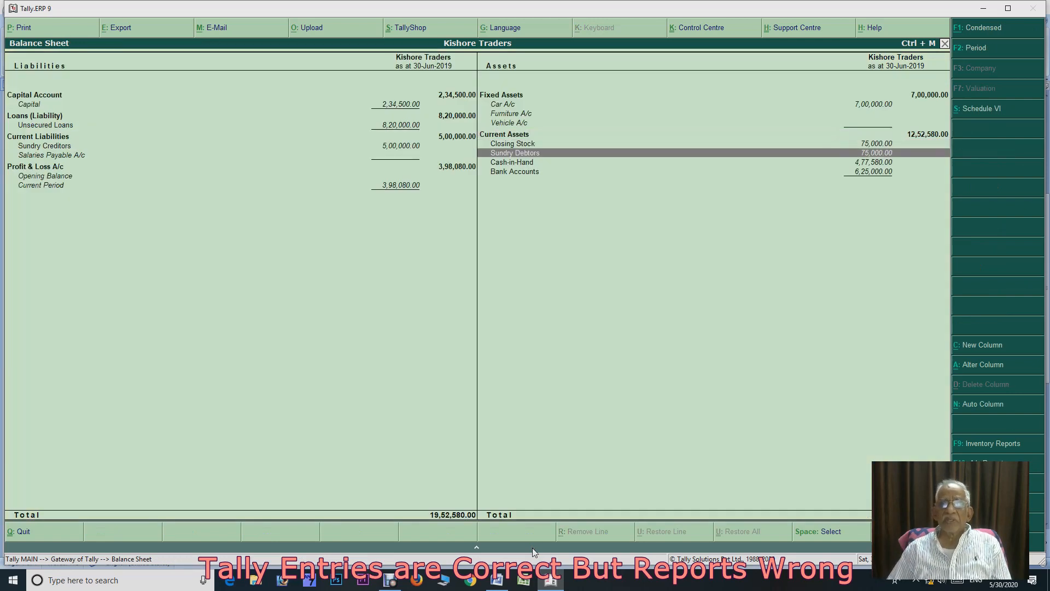
{"action": "key", "text": "Return"}
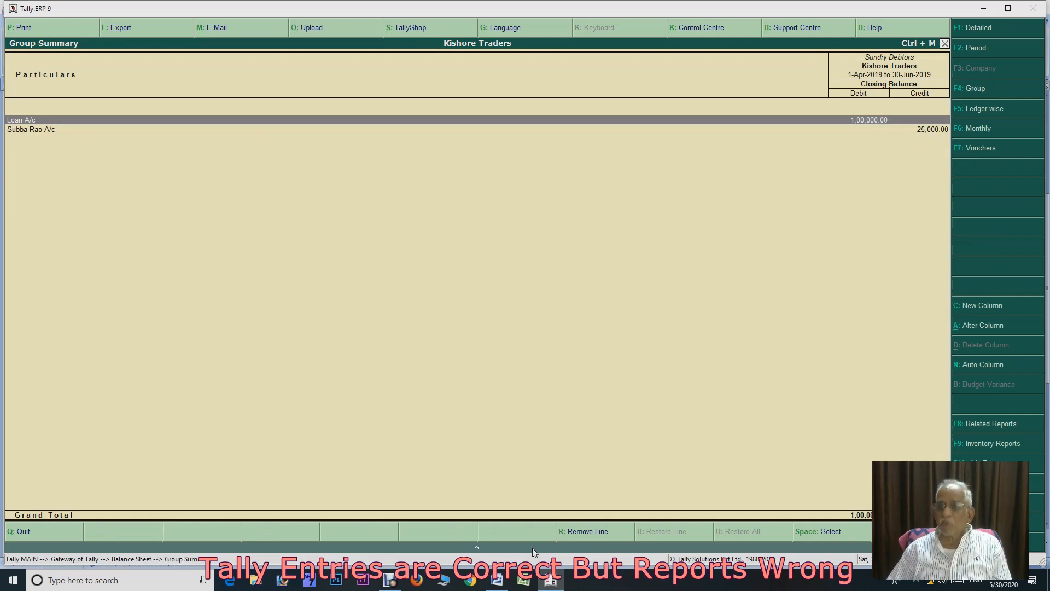
{"action": "key", "text": "Down"}
{"action": "key", "text": "Return"}
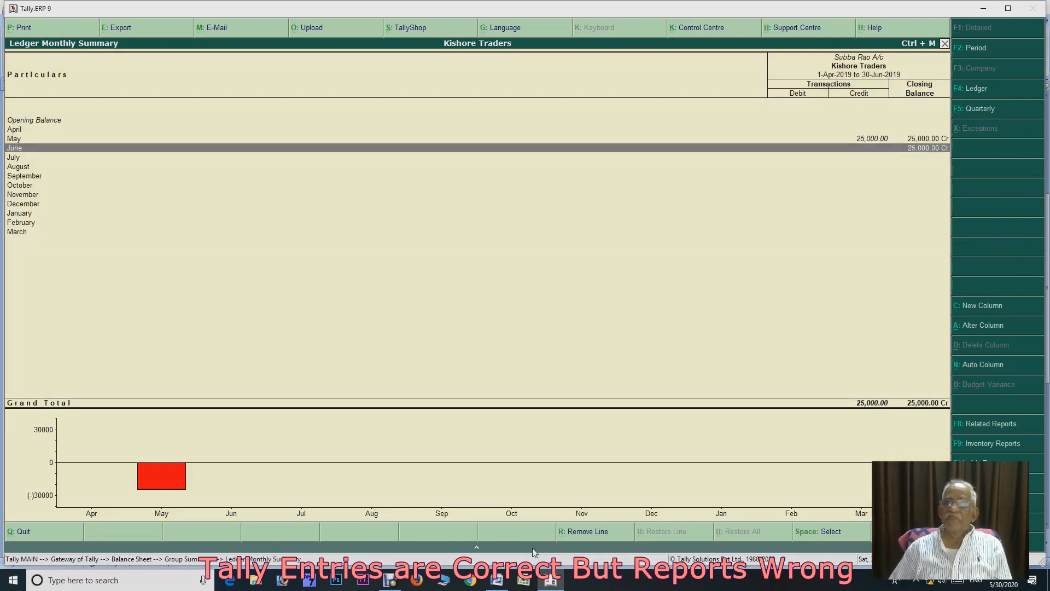
{"action": "key", "text": "Up"}
{"action": "key", "text": "Return"}
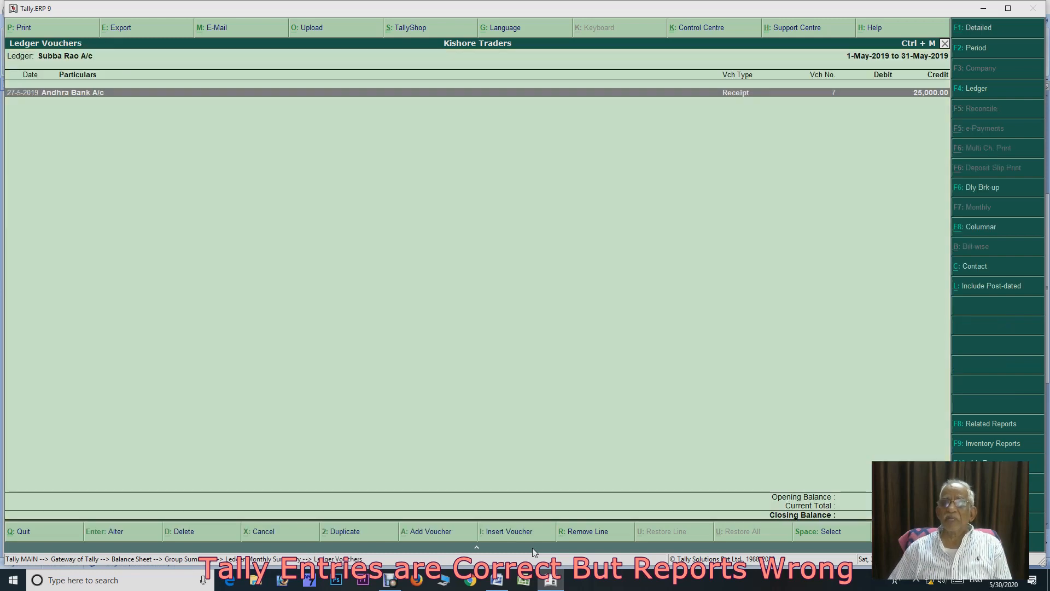
{"action": "key", "text": "Return"}
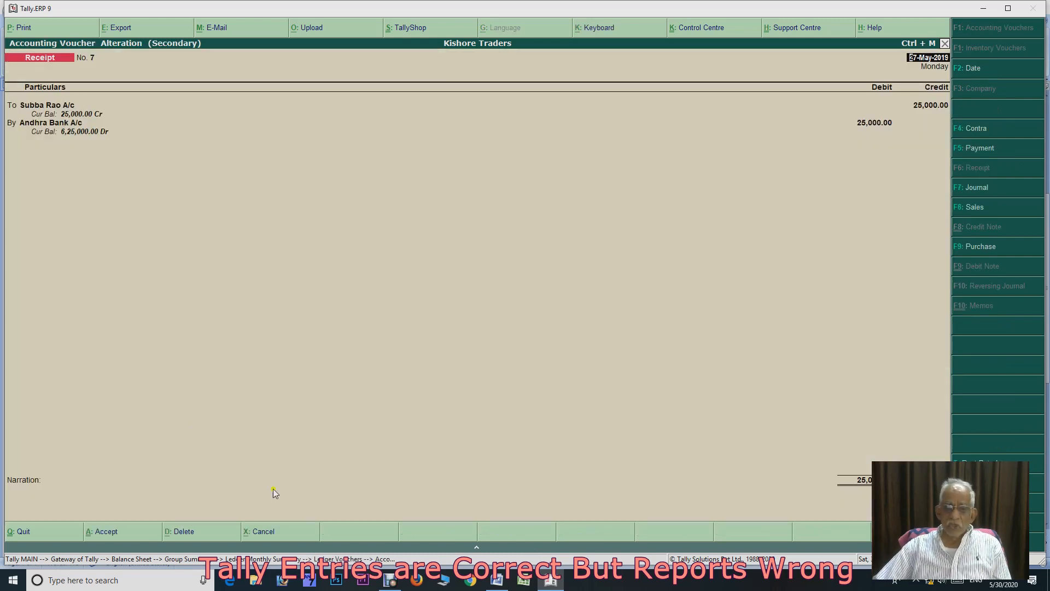
Check the 27-5-19 cheque entry in the Word document, and change the Tally receipt's credited ledger to Capital
{"action": "left_click", "coordinate": [503, 583]}
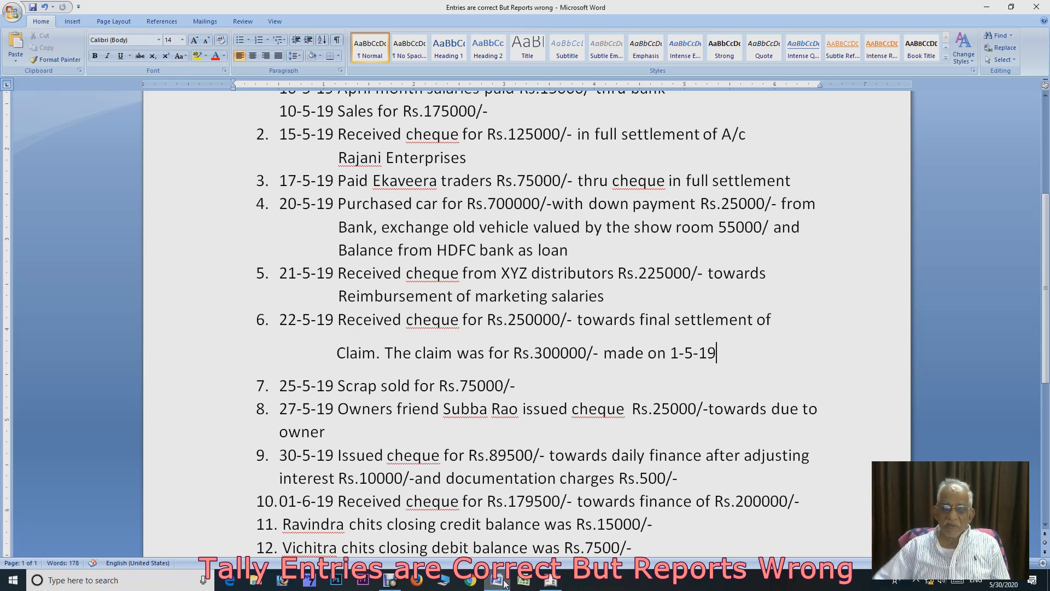
{"action": "mouse_move", "coordinate": [558, 584]}
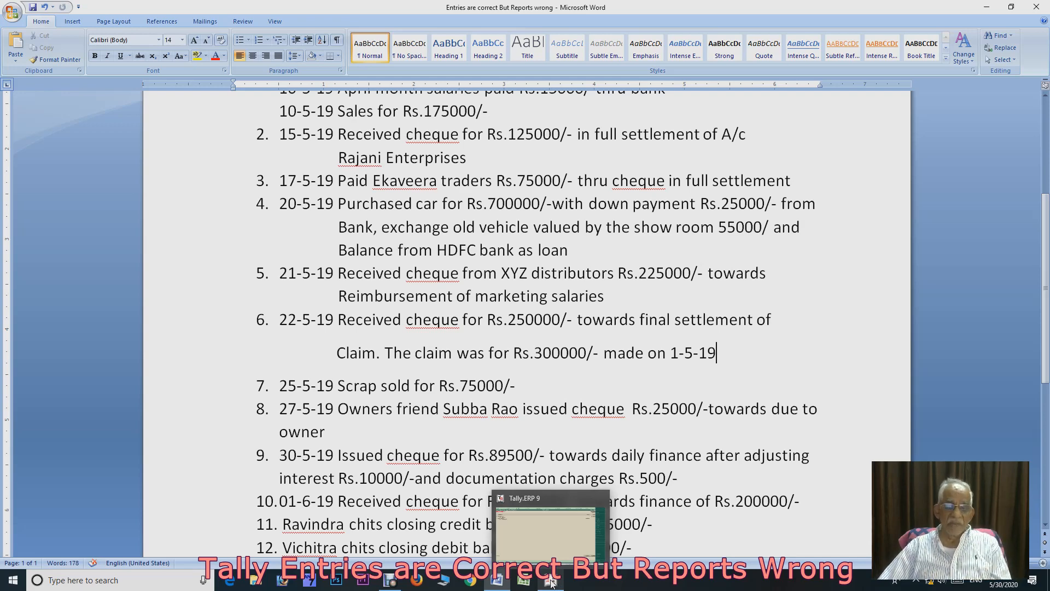
{"action": "left_click", "coordinate": [552, 583]}
{"action": "left_click", "coordinate": [386, 108]}
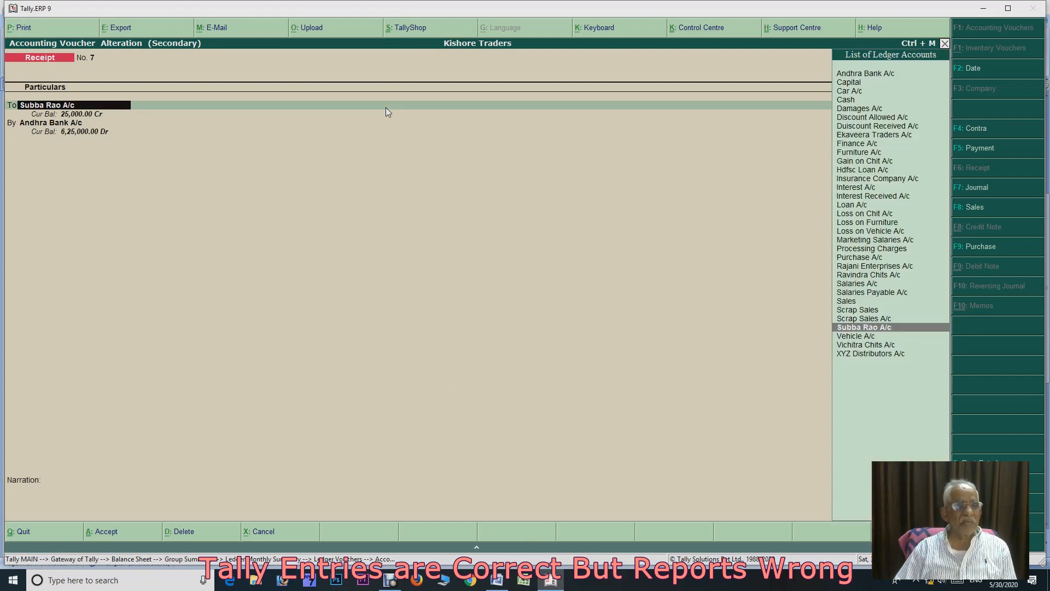
{"action": "type", "text": "Capi"}
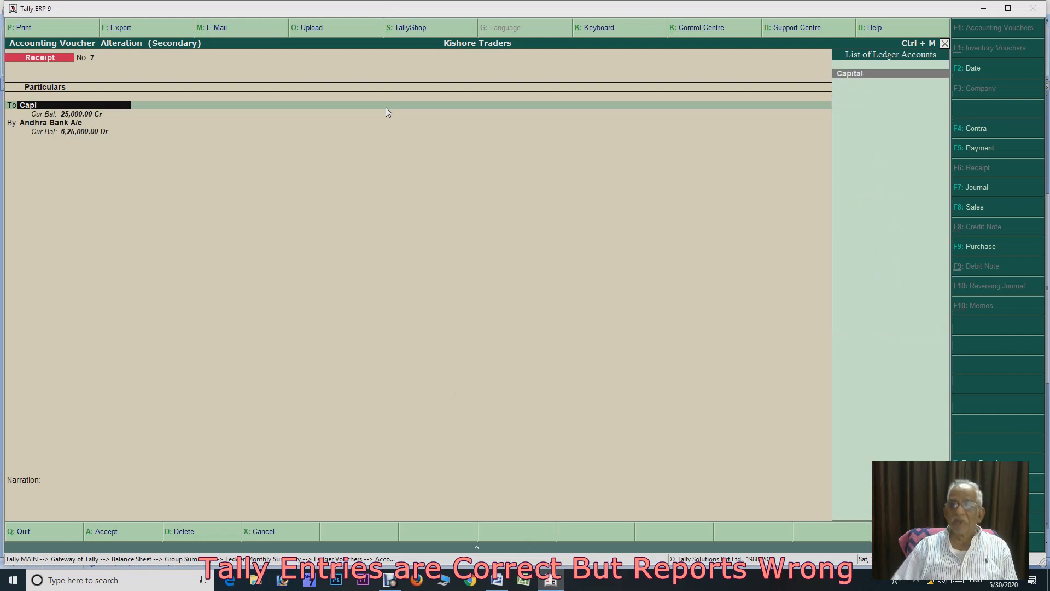
{"action": "key", "text": "Return"}
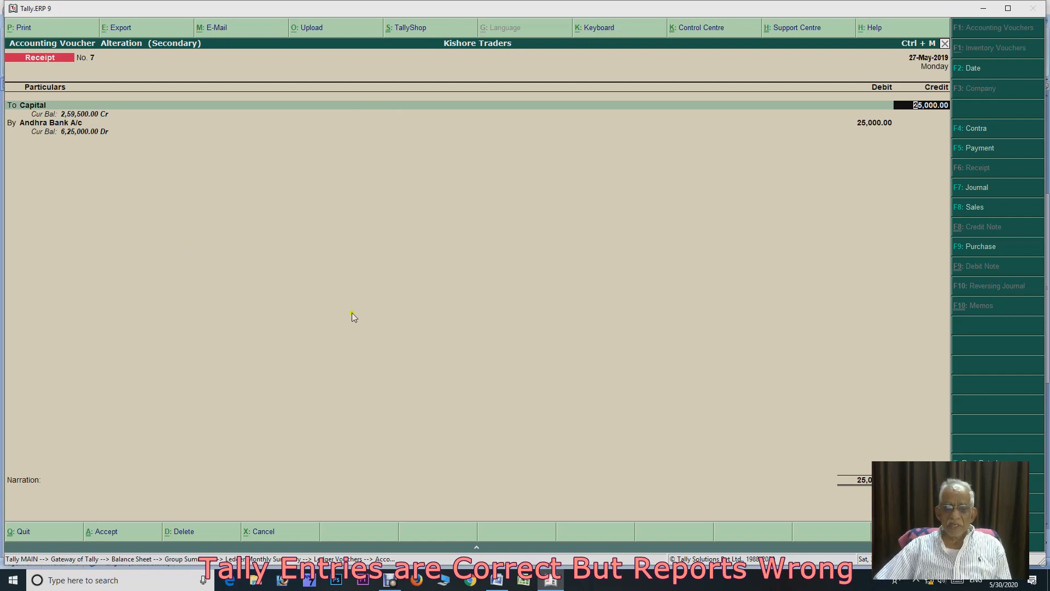
Recheck the Word entry, keep the Tally receipt's 25,000 amounts and Cheque/DD bank allocation for Capital, and accept the voucher
{"action": "left_click", "coordinate": [495, 581]}
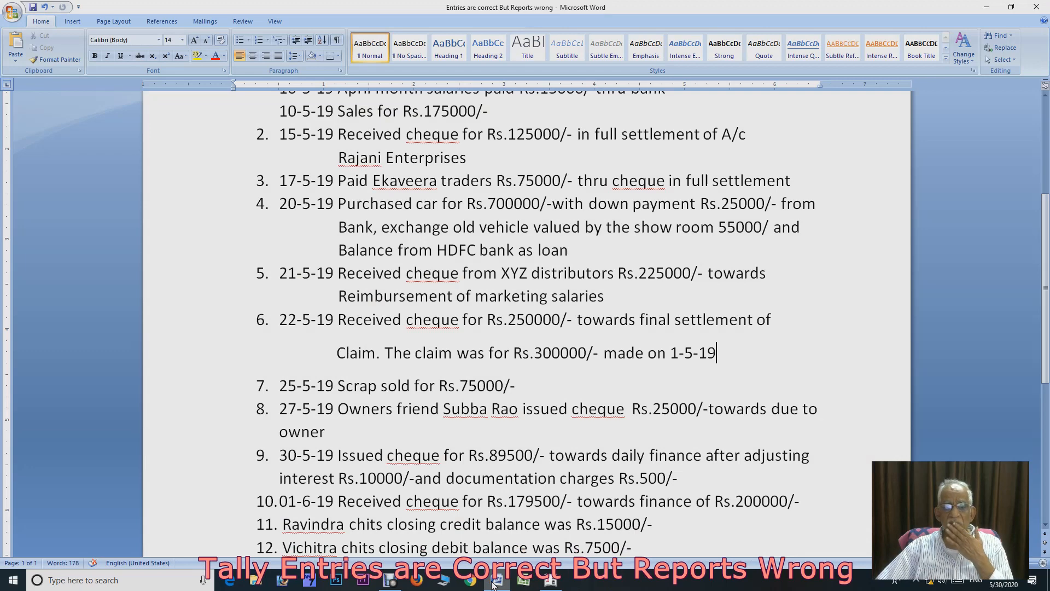
{"action": "left_click", "coordinate": [550, 581]}
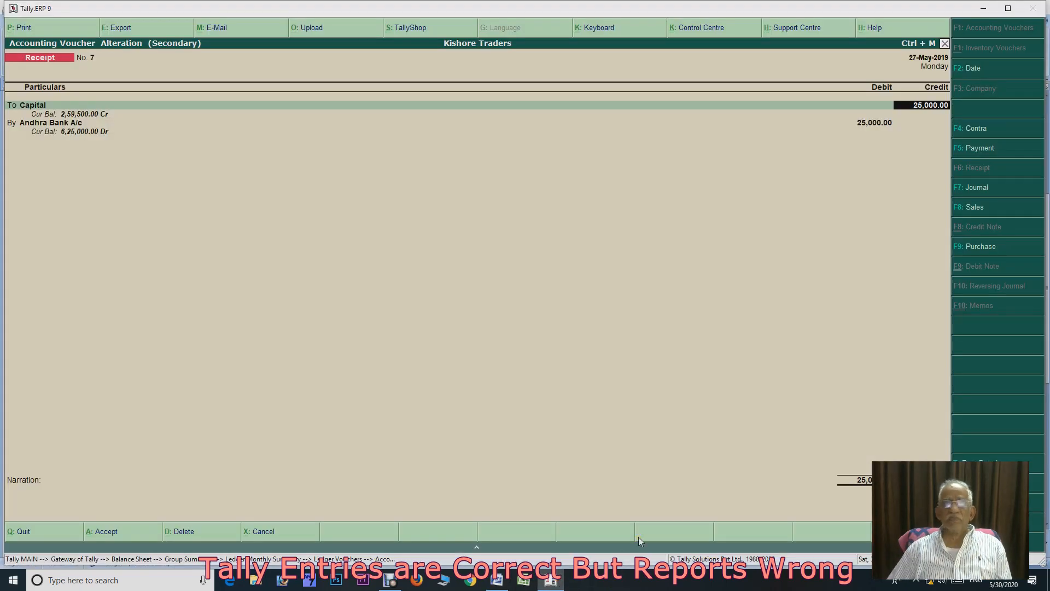
{"action": "key", "text": "Return"}
{"action": "key", "text": "Return"}
{"action": "key", "text": "Return"}
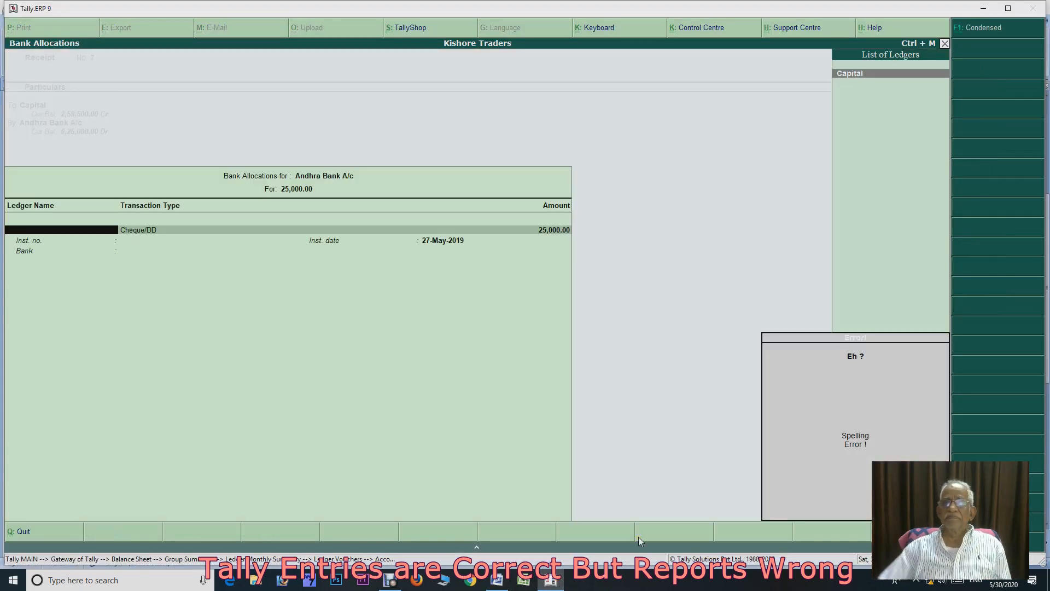
{"action": "key", "text": "Return"}
{"action": "key", "text": "Return"}
{"action": "key", "text": "Return"}
{"action": "key", "text": "Return"}
{"action": "key", "text": "Return"}
{"action": "key", "text": "Return"}
{"action": "key", "text": "Return"}
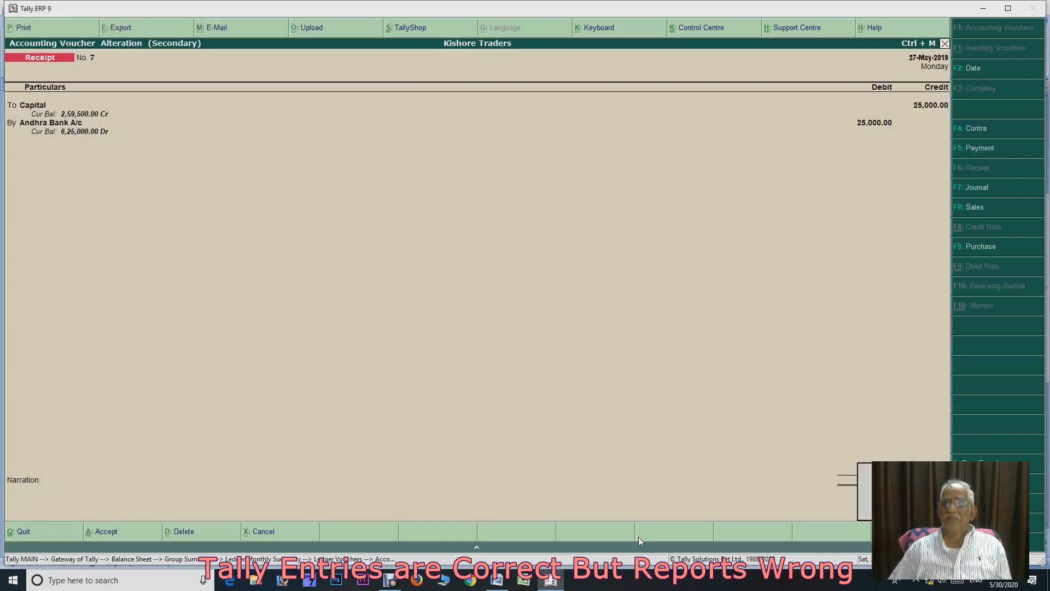
{"action": "key", "text": "ctrl+a"}
Return to the Balance Sheet and review the Sundry Debtors ledgers, Cash-in-Hand and Bank Accounts under Current Assets
{"action": "key", "text": "Escape"}
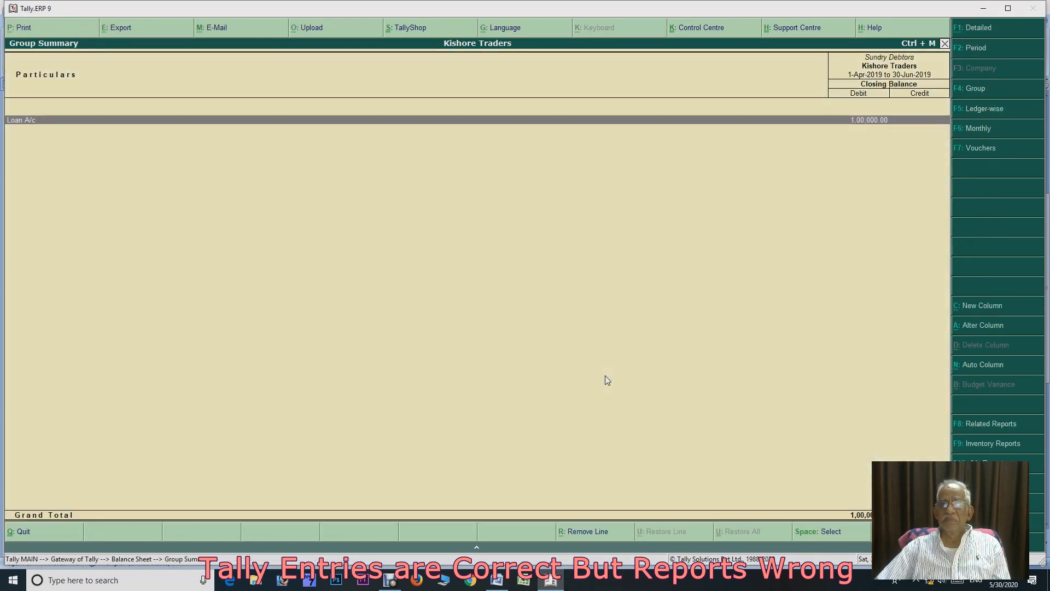
{"action": "key", "text": "Escape"}
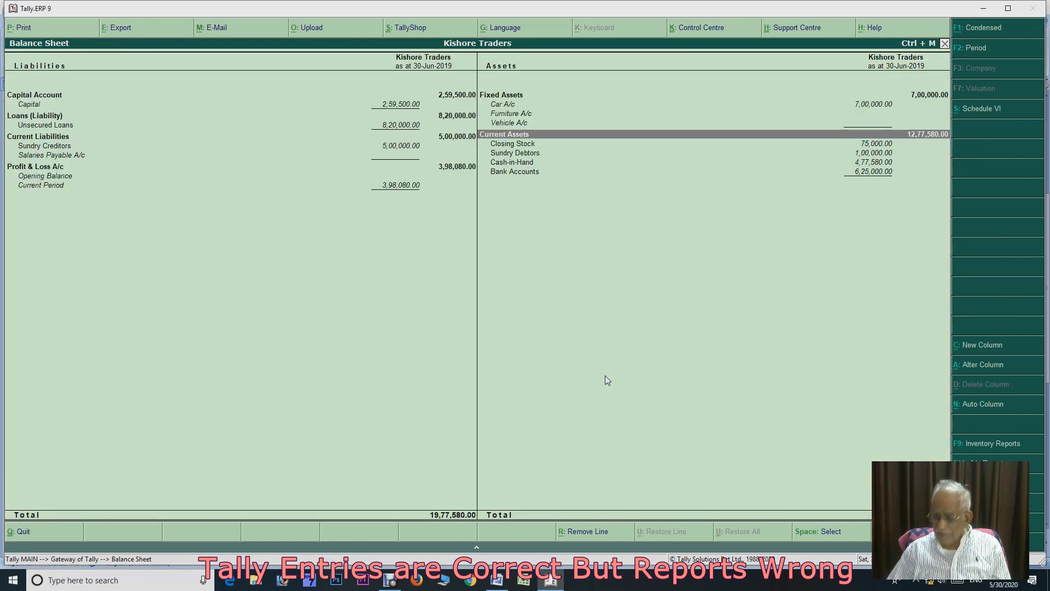
{"action": "key", "text": "Down"}
{"action": "key", "text": "Down"}
{"action": "key", "text": "Return"}
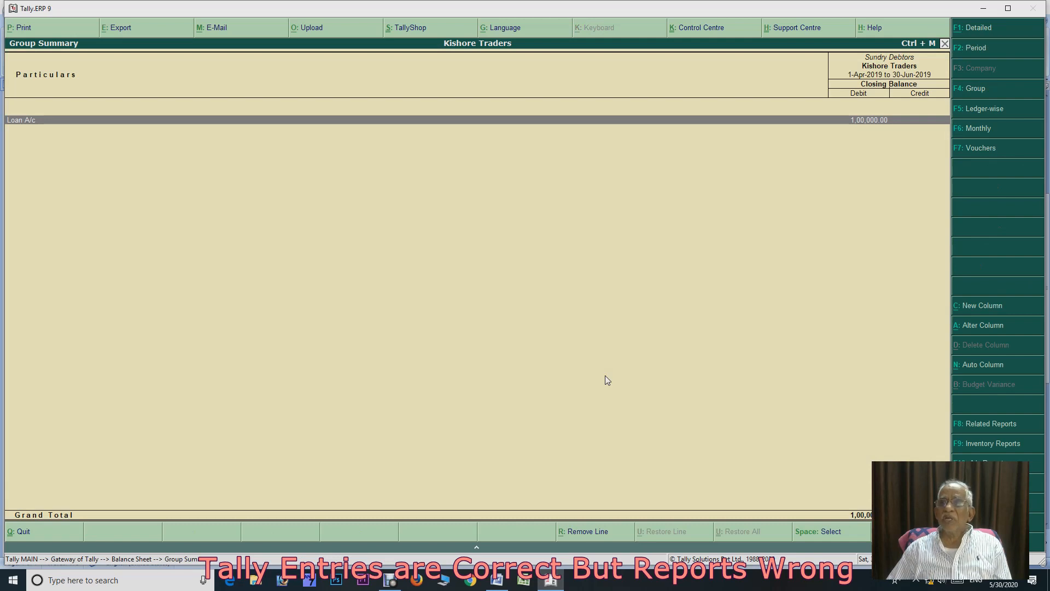
{"action": "key", "text": "Escape"}
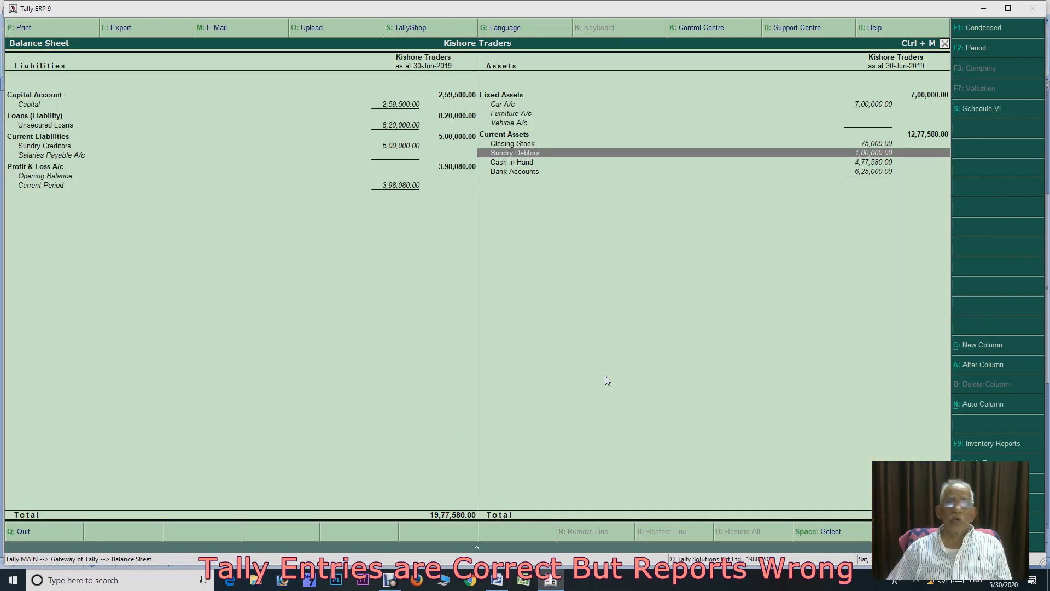
{"action": "key", "text": "Down"}
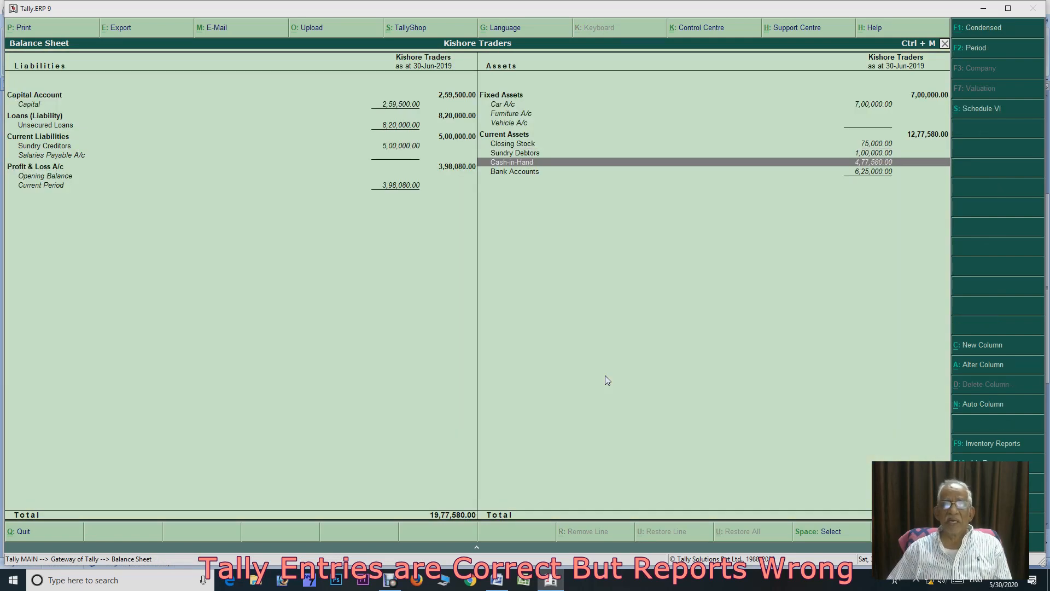
{"action": "key", "text": "Down"}
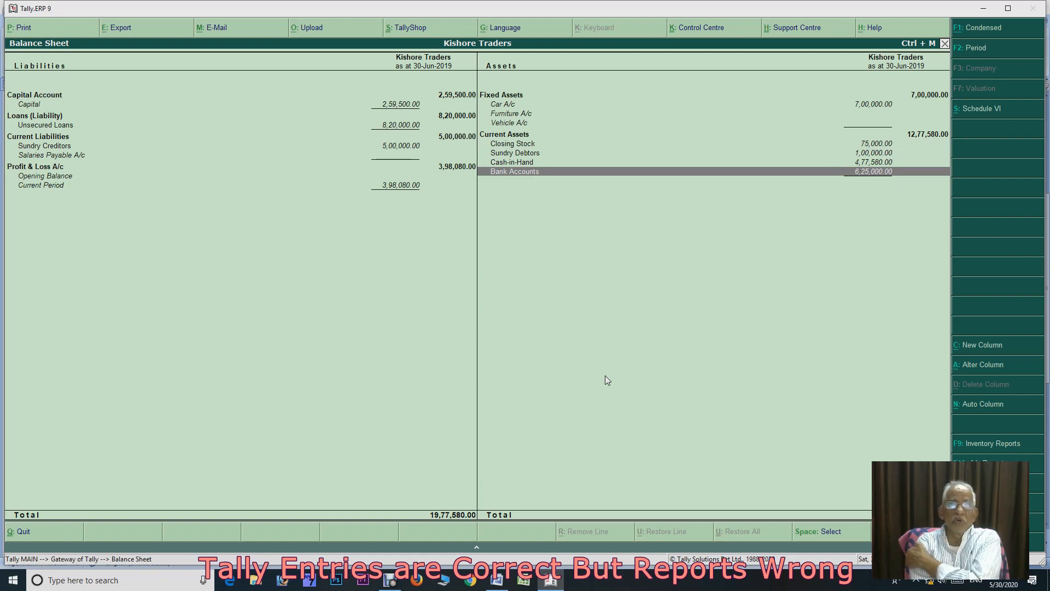
Leave the Balance Sheet and open the Profit & Loss A/c report in detailed view
{"action": "key", "text": "Escape"}
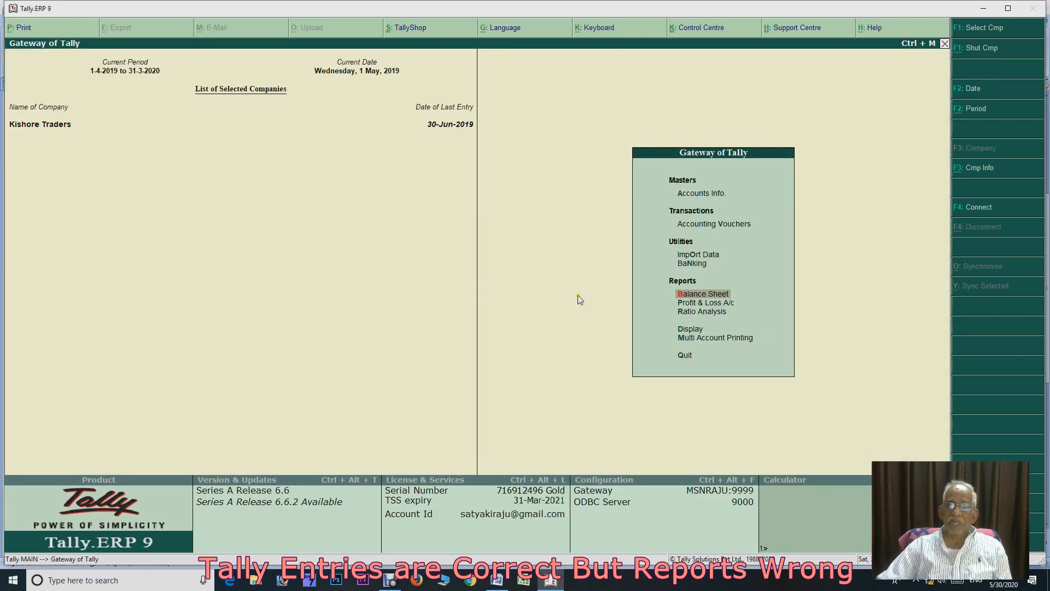
{"action": "key", "text": "Down"}
{"action": "key", "text": "Return"}
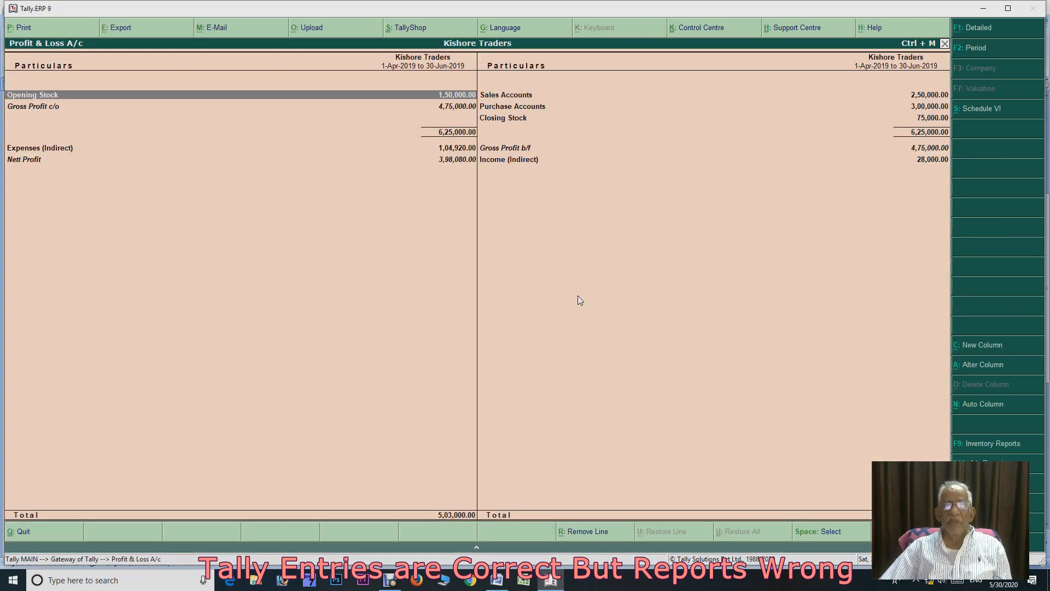
{"action": "key", "text": "alt+F1"}
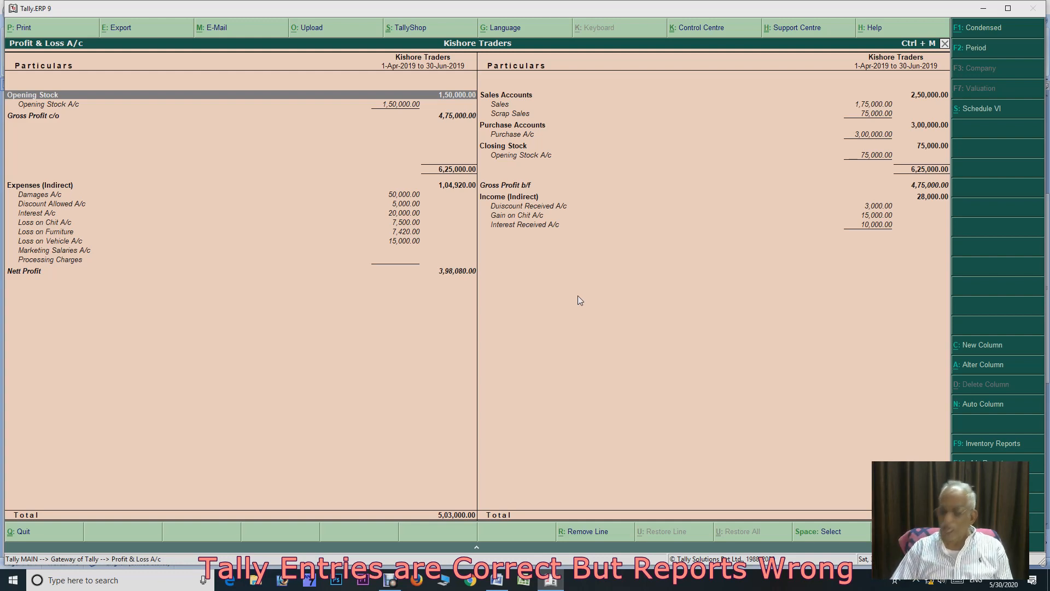
Open the May receipt voucher behind Scrap Sales in the Profit & Loss A/c's Sales Accounts
{"action": "key", "text": "Right"}
{"action": "key", "text": "Down"}
{"action": "key", "text": "Down"}
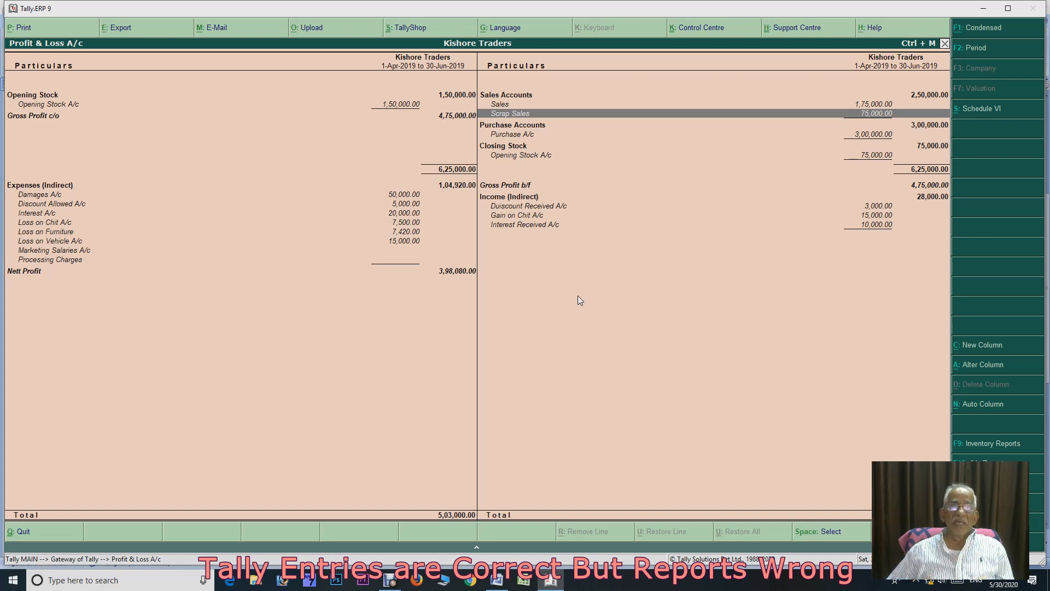
{"action": "key", "text": "Return"}
{"action": "key", "text": "Up"}
{"action": "key", "text": "Return"}
{"action": "key", "text": "Return"}
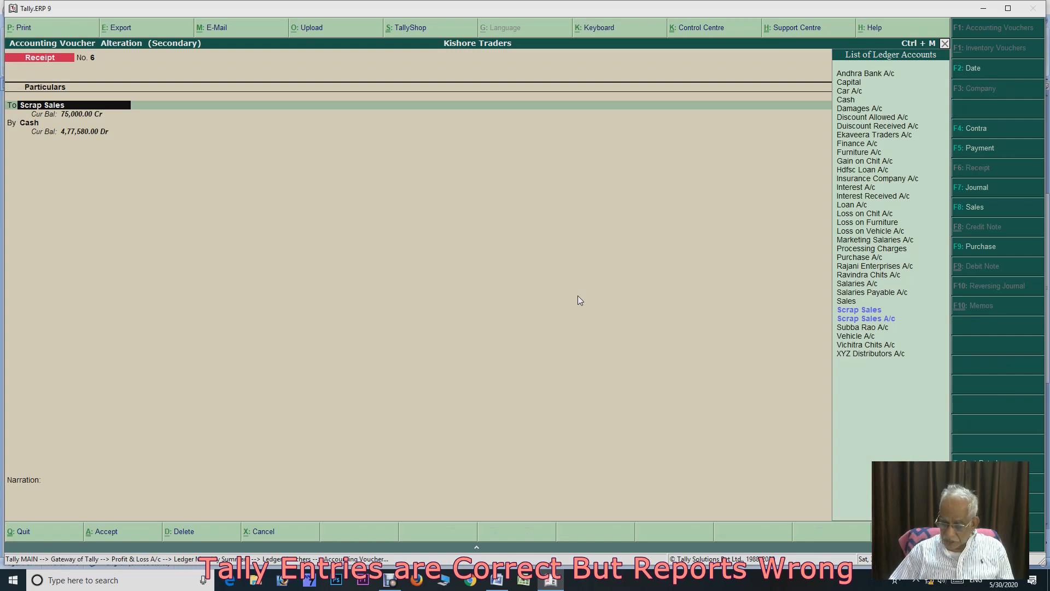
Regroup the Scrap Sales ledger under Indirect Incomes, accept the receipt voucher, and return to the Profit & Loss A/c
{"action": "key", "text": "ctrl+Return"}
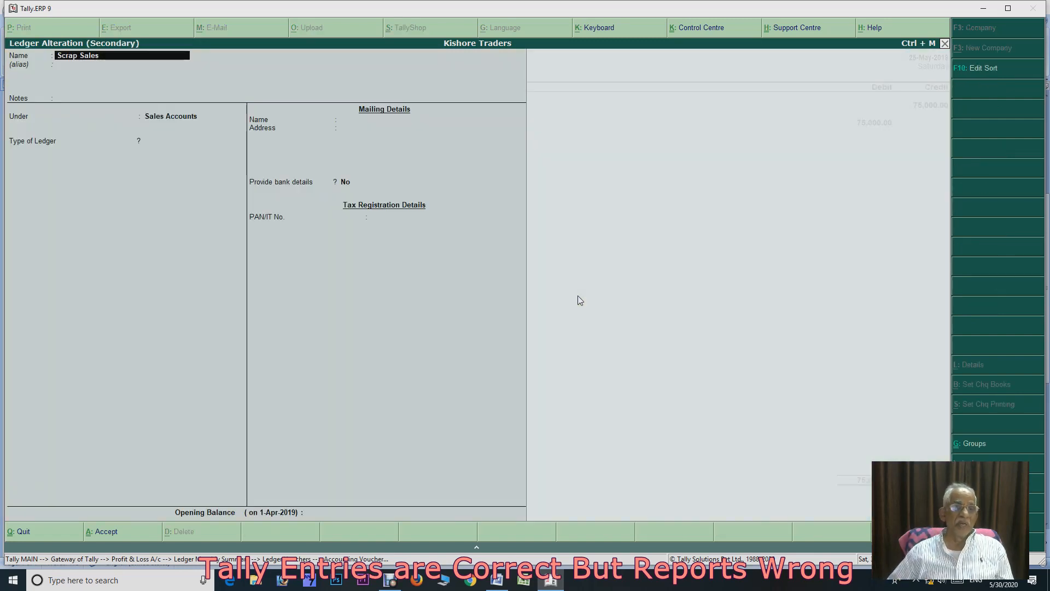
{"action": "key", "text": "Return"}
{"action": "key", "text": "Return"}
{"action": "key", "text": "Return"}
{"action": "type", "text": "i"}
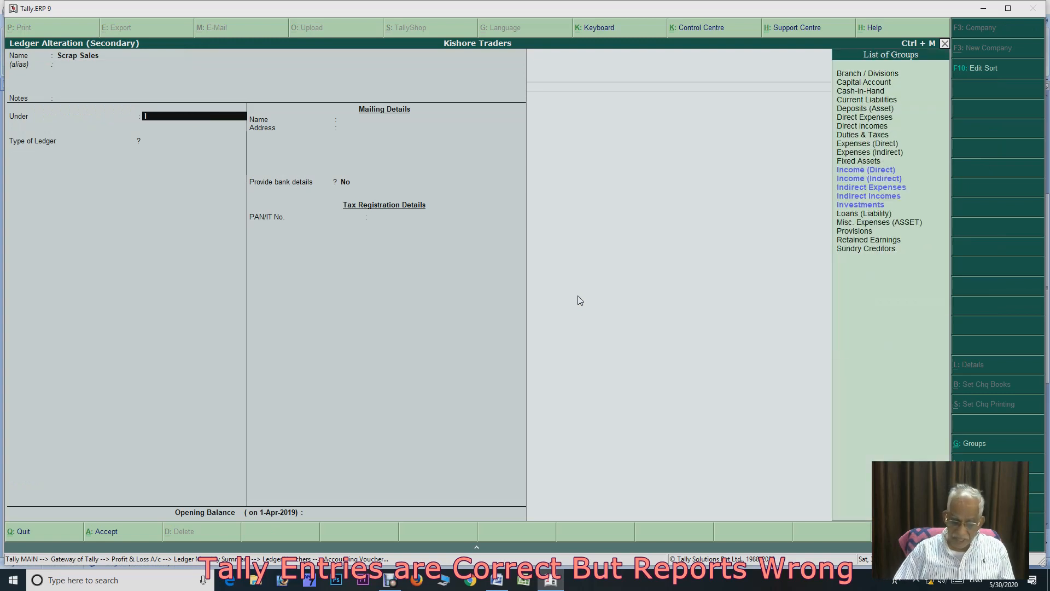
{"action": "type", "text": "nd"}
{"action": "key", "text": "Down"}
{"action": "key", "text": "Down"}
{"action": "key", "text": "Return"}
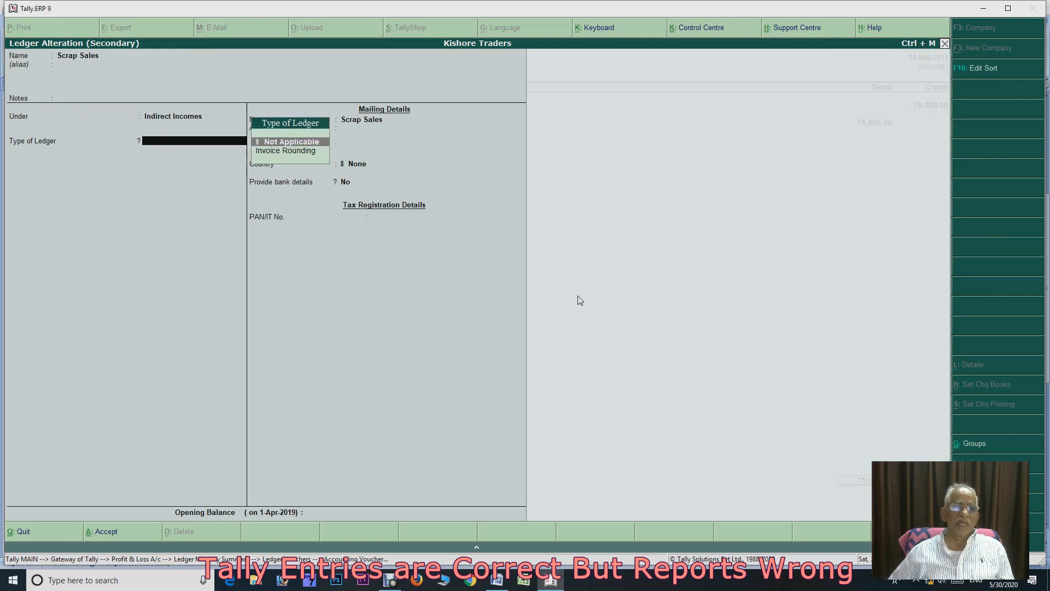
{"action": "key", "text": "ctrl+a"}
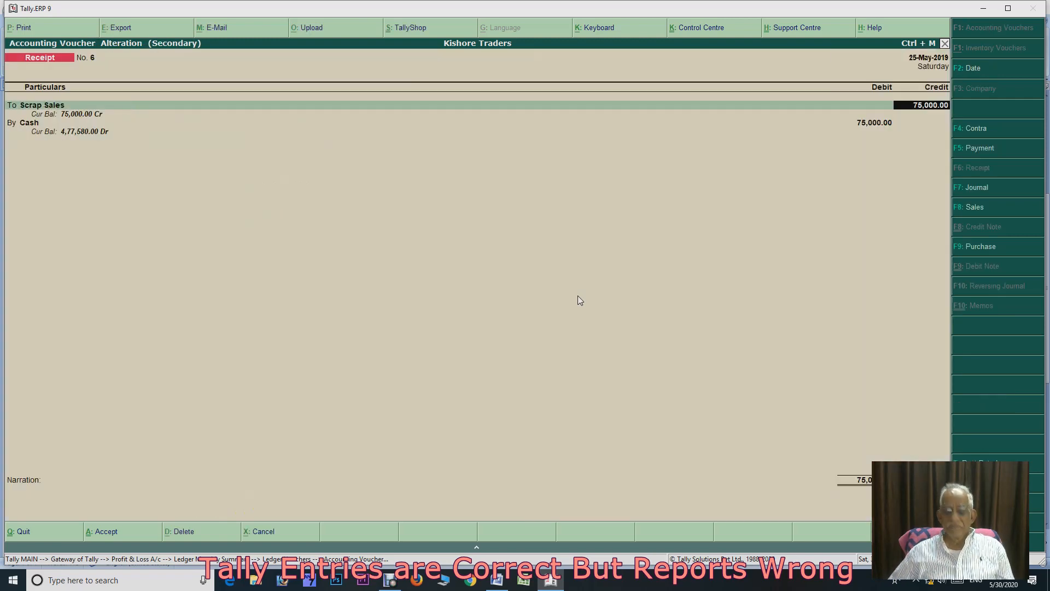
{"action": "key", "text": "ctrl+a"}
{"action": "key", "text": "Escape"}
{"action": "key", "text": "Escape"}
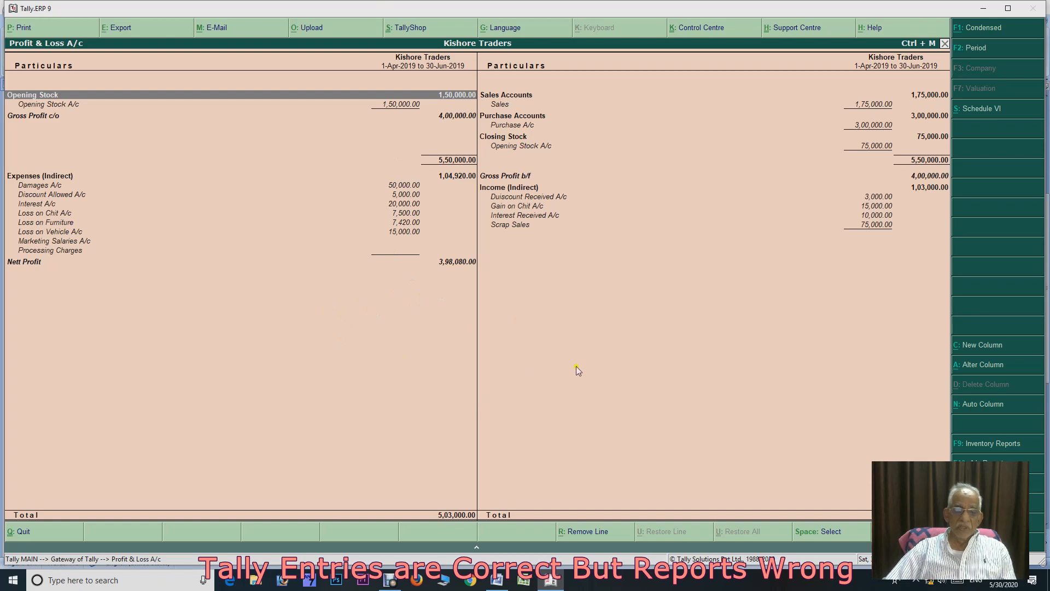
{"action": "left_click", "coordinate": [390, 582]}
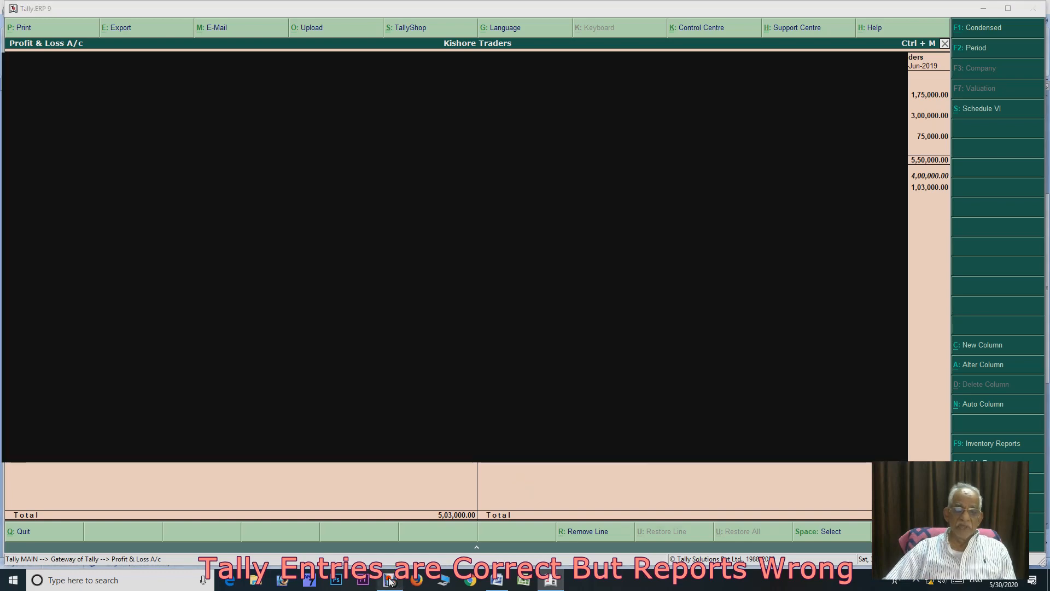